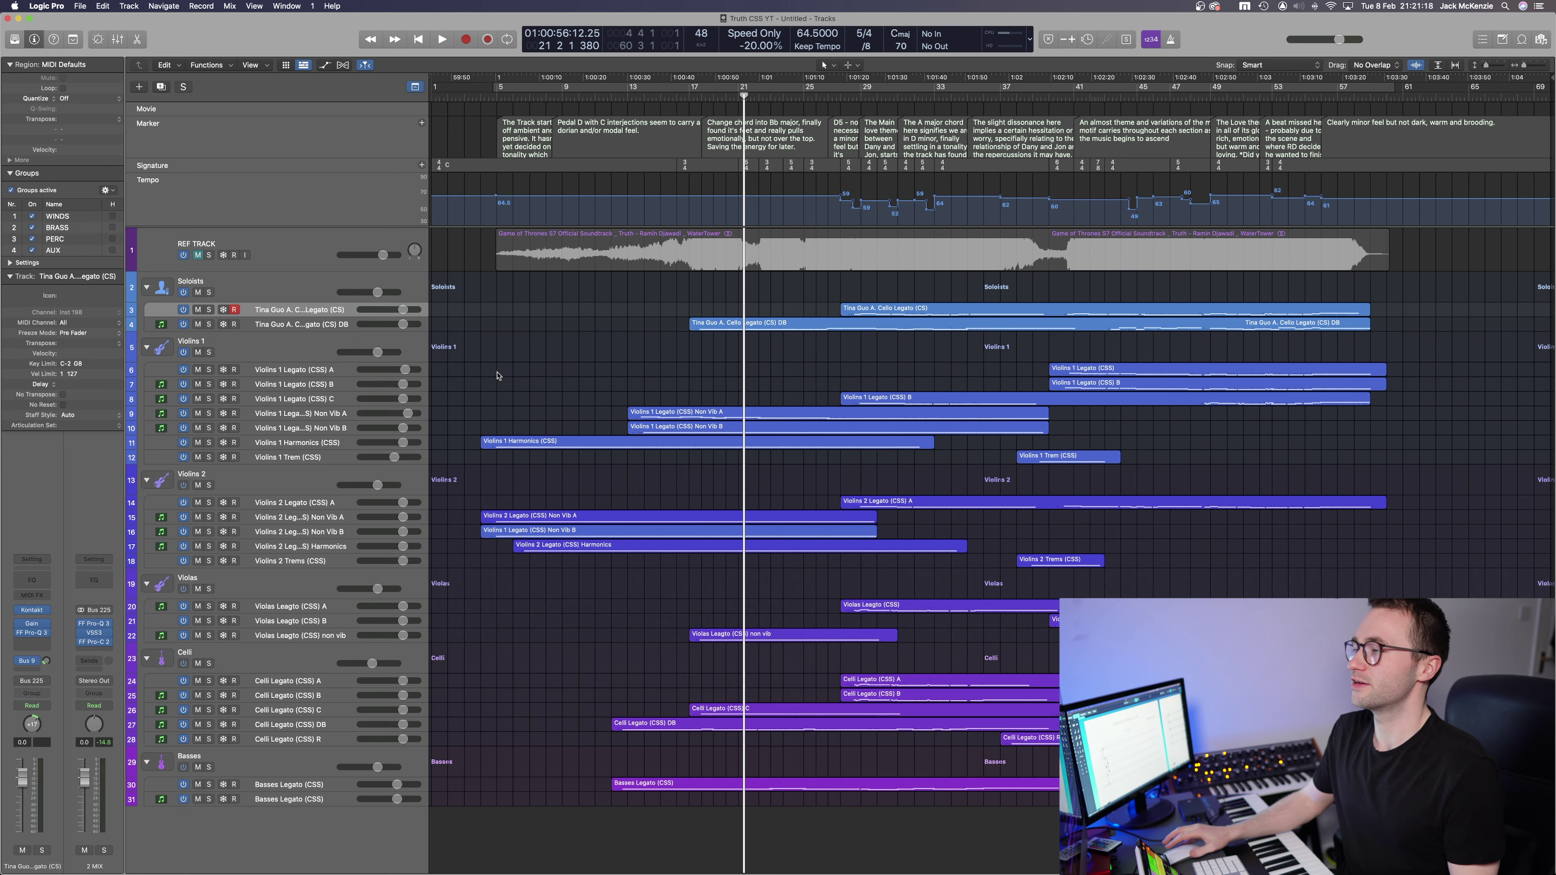
Cycle over the whole song, select every string region and bounce them in place with Ctrl+Cmd+B
key("super+Down")
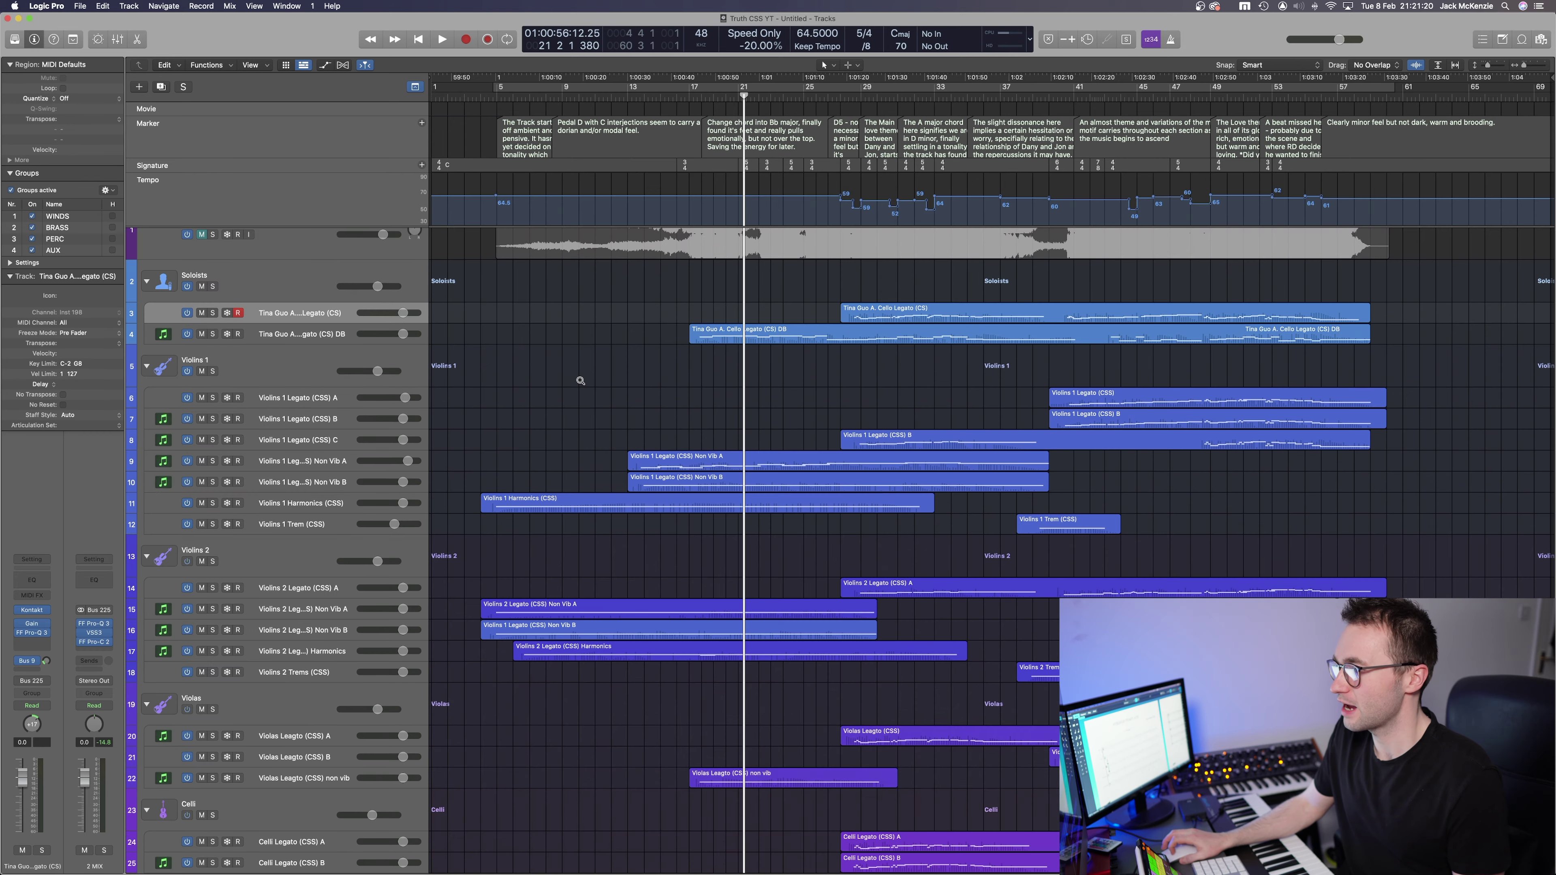
left_click(580, 381, "ctrl+alt")
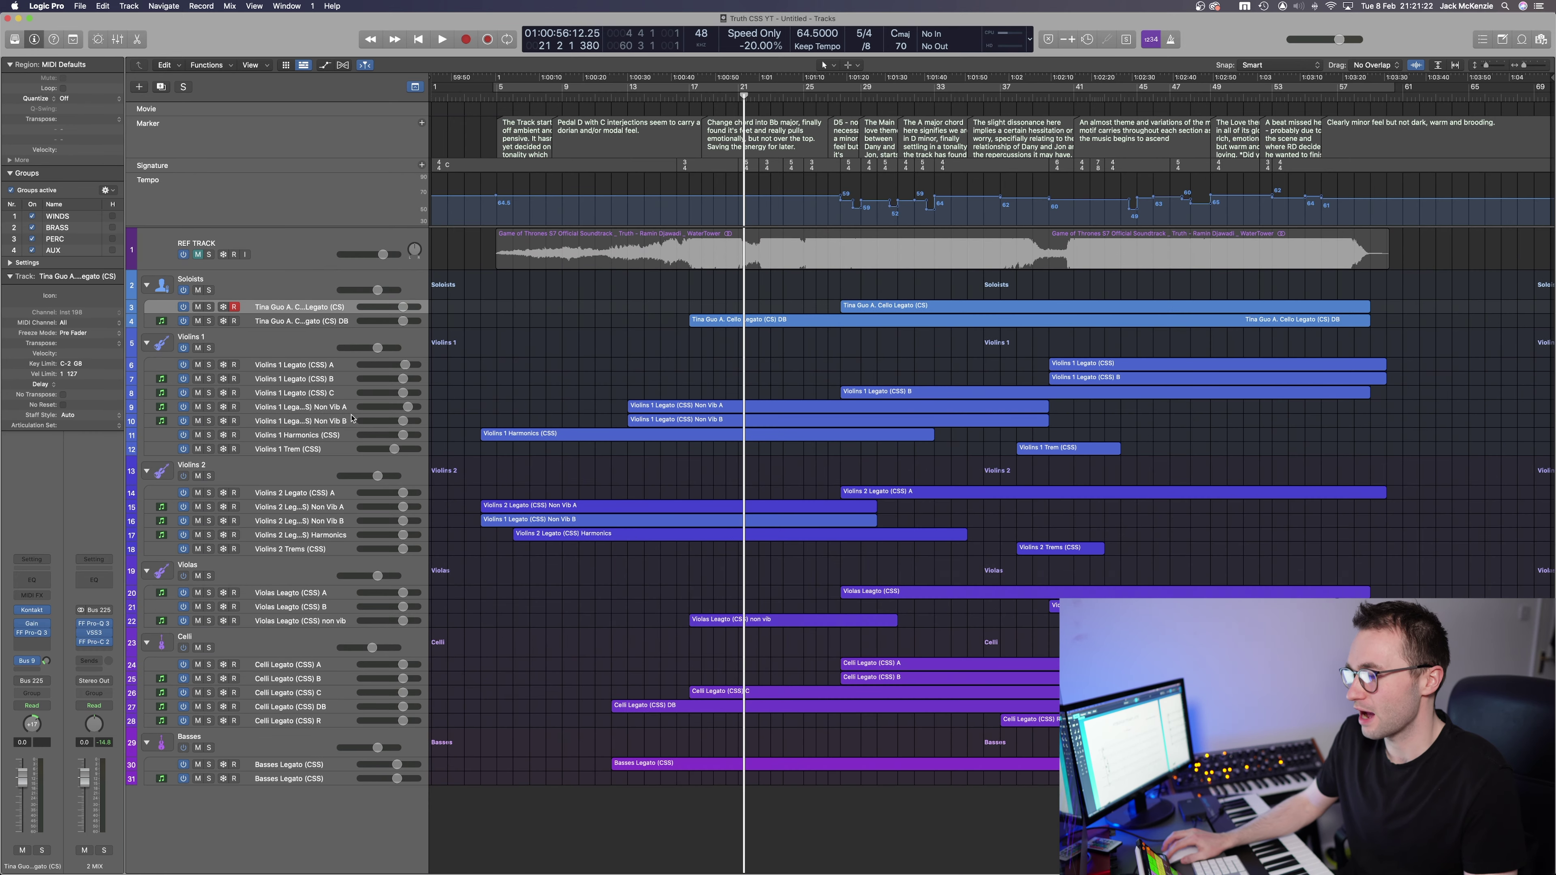
key("x")
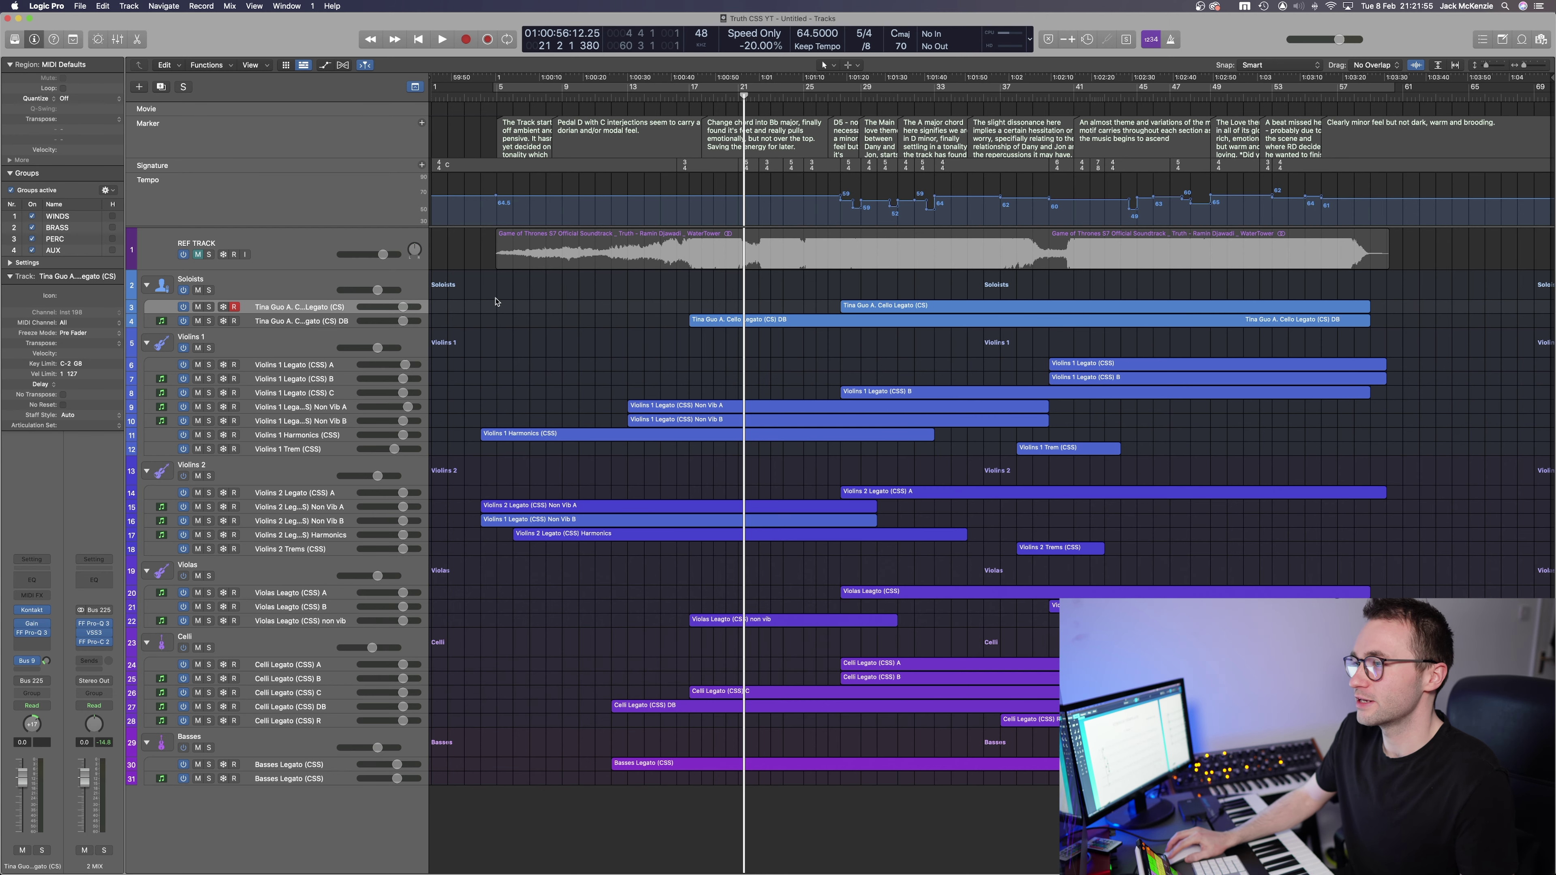
key("c")
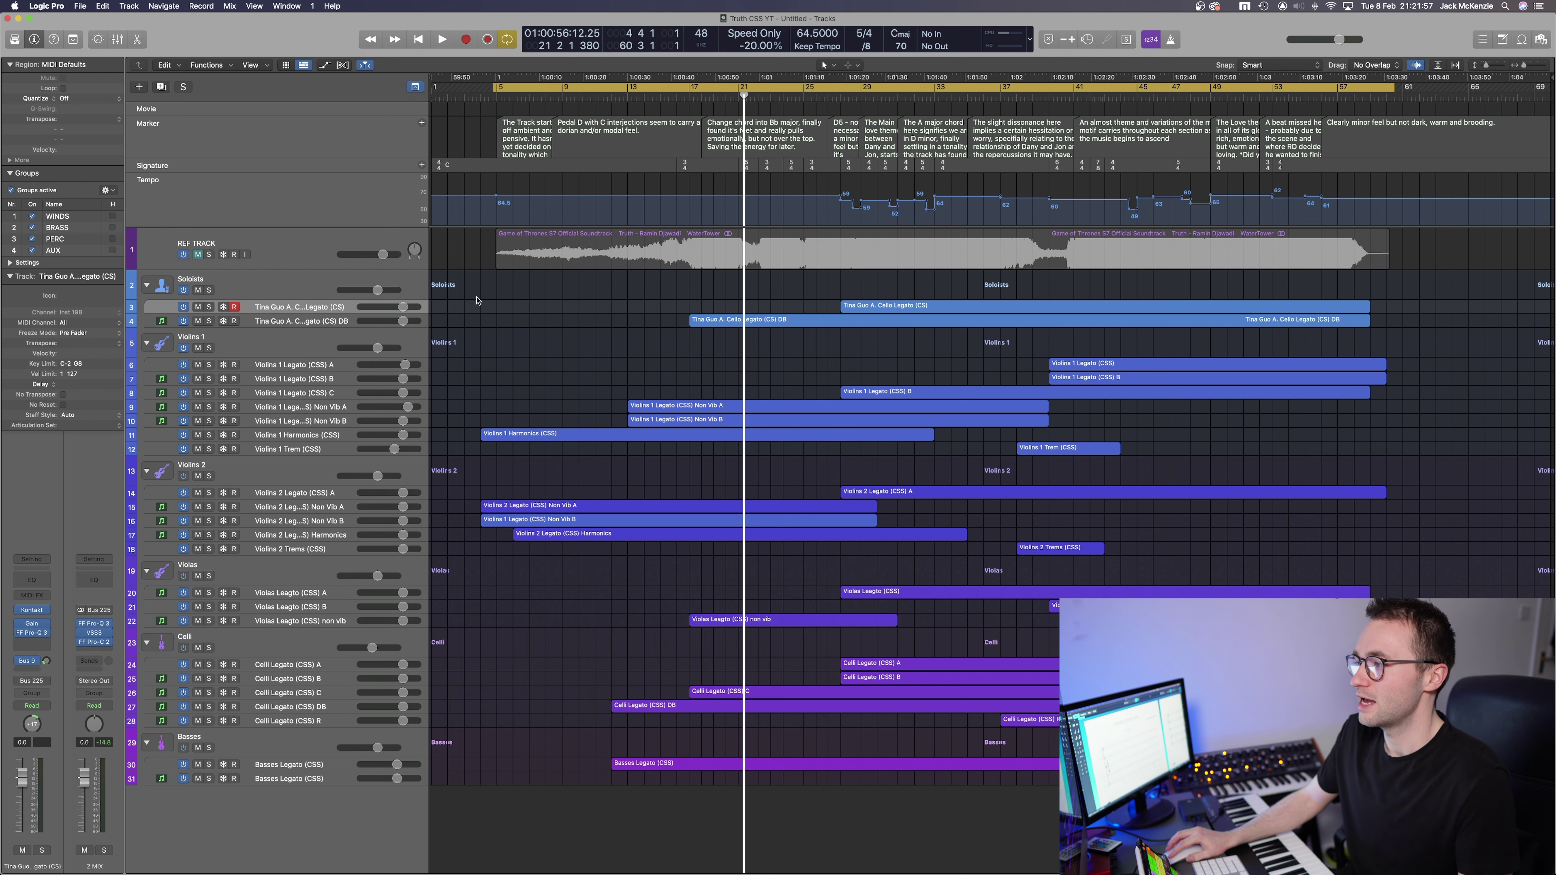
left_click_drag(478, 298, 1320, 817)
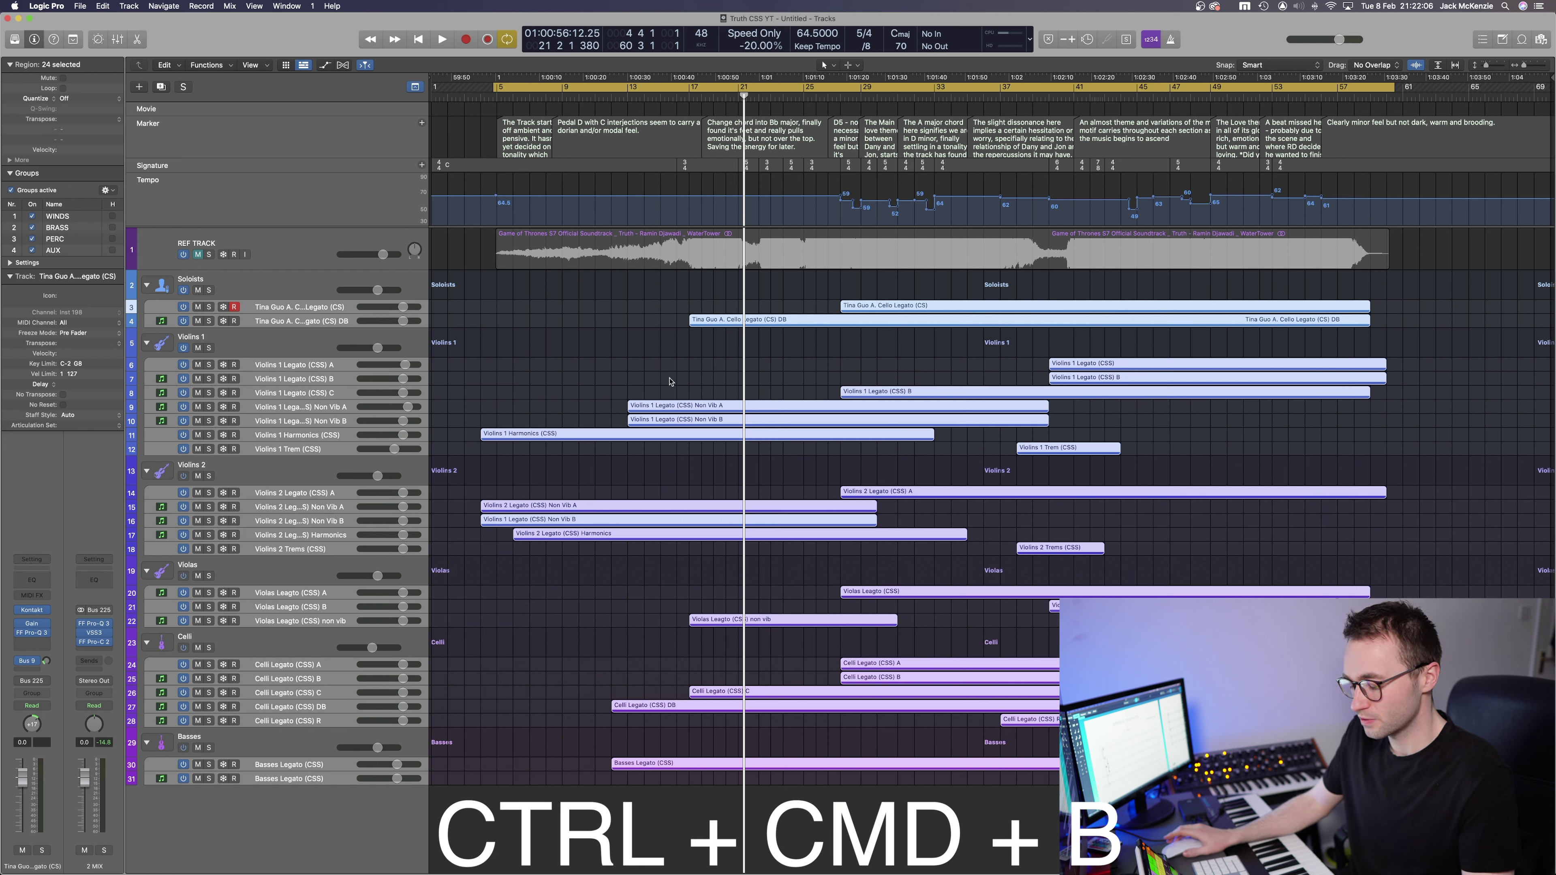
key("ctrl+super+b")
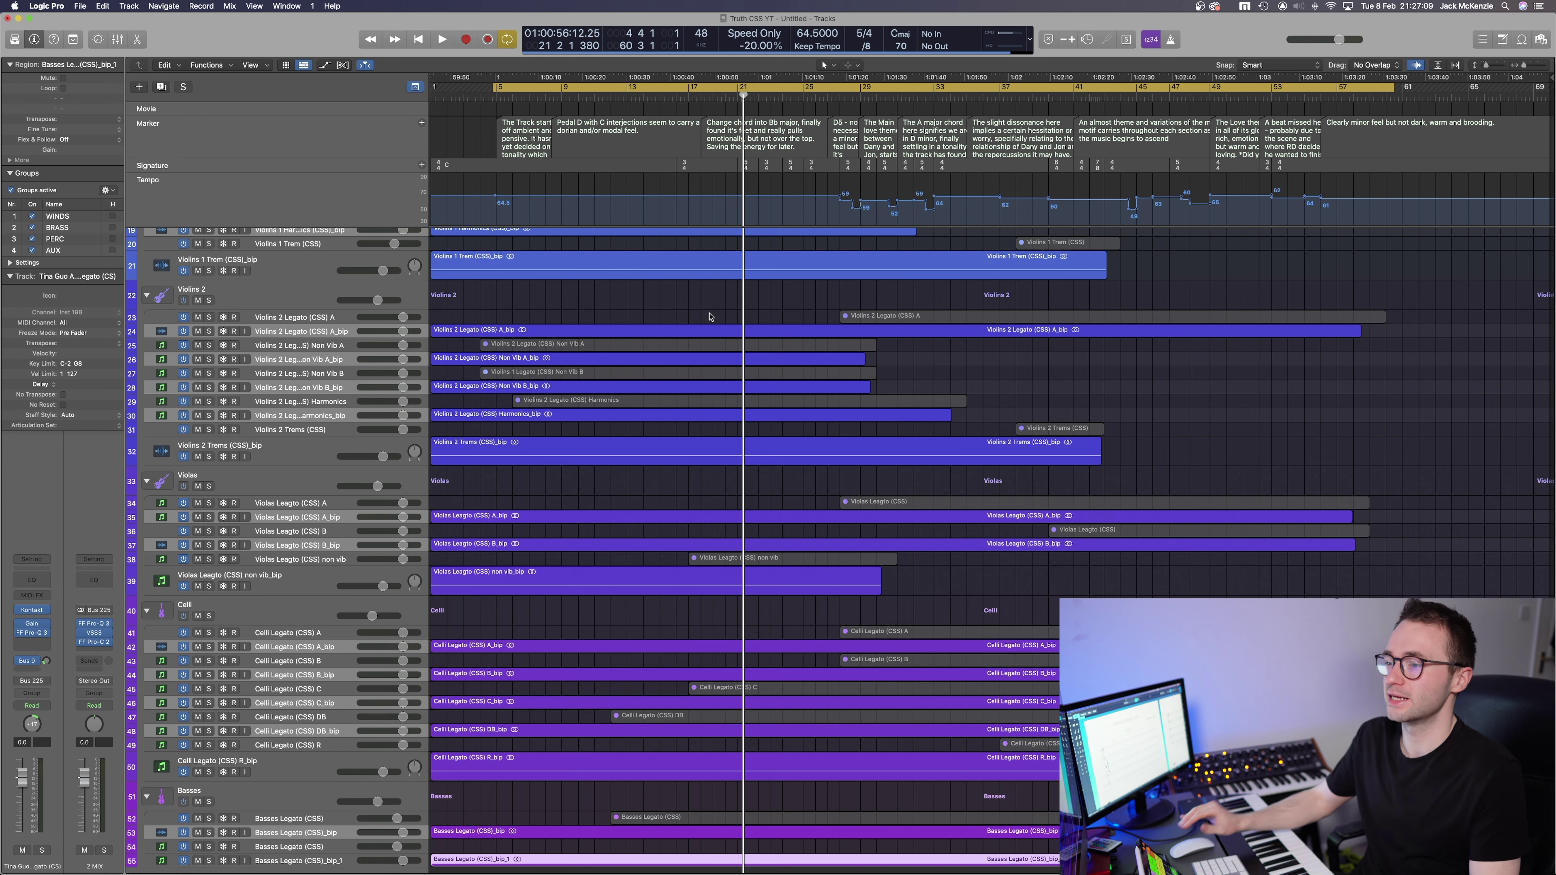
Select the muted original regions, then invert the selection to the bounced _bip and reference regions
left_click(710, 316, "ctrl+alt")
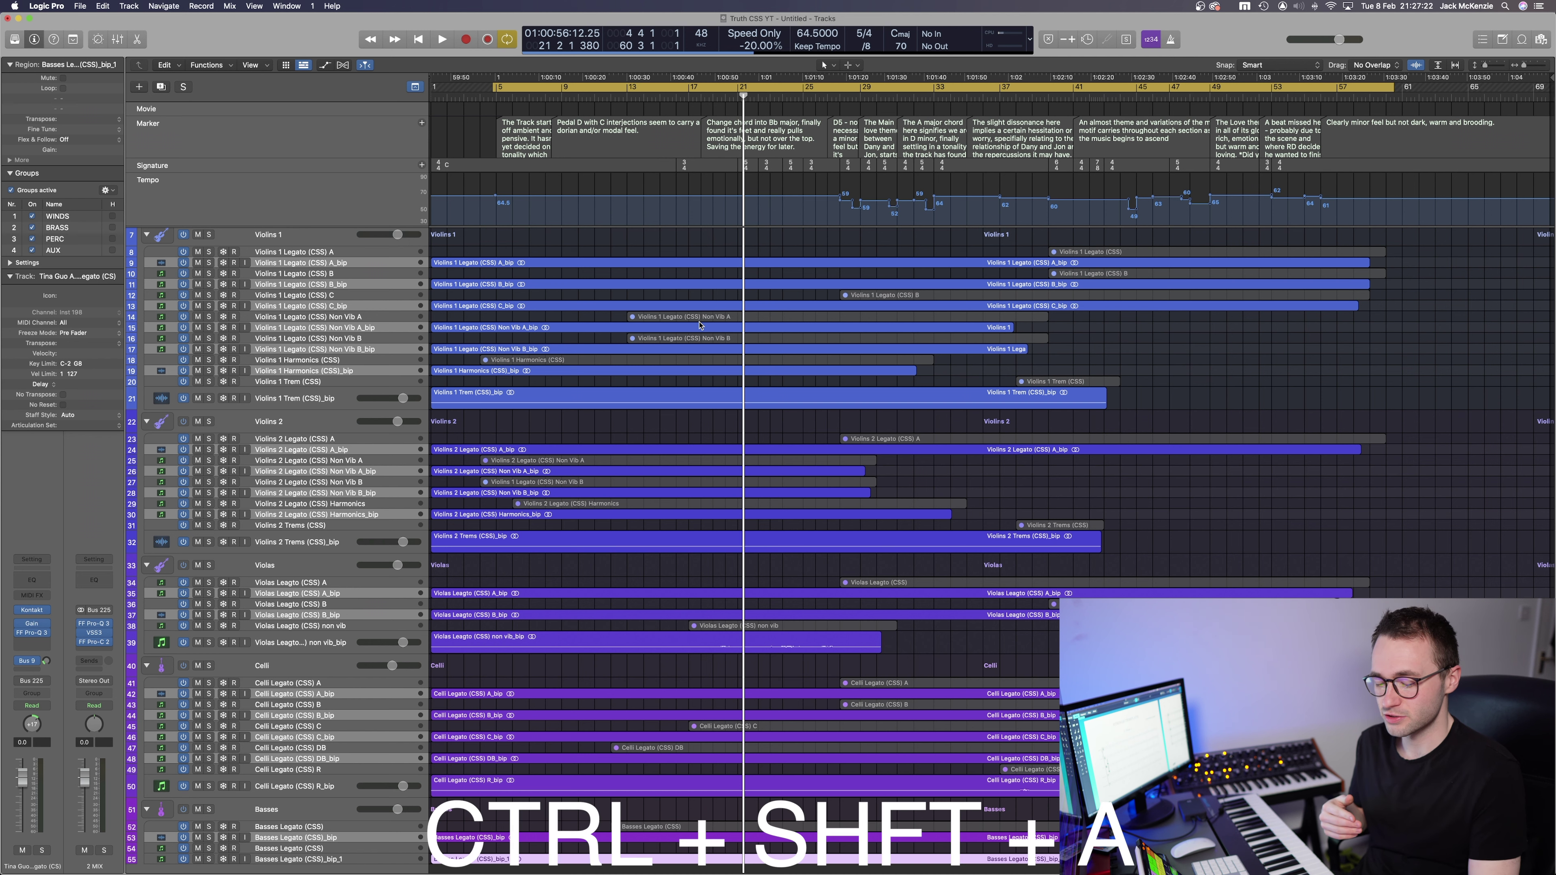
key("ctrl+shift+a")
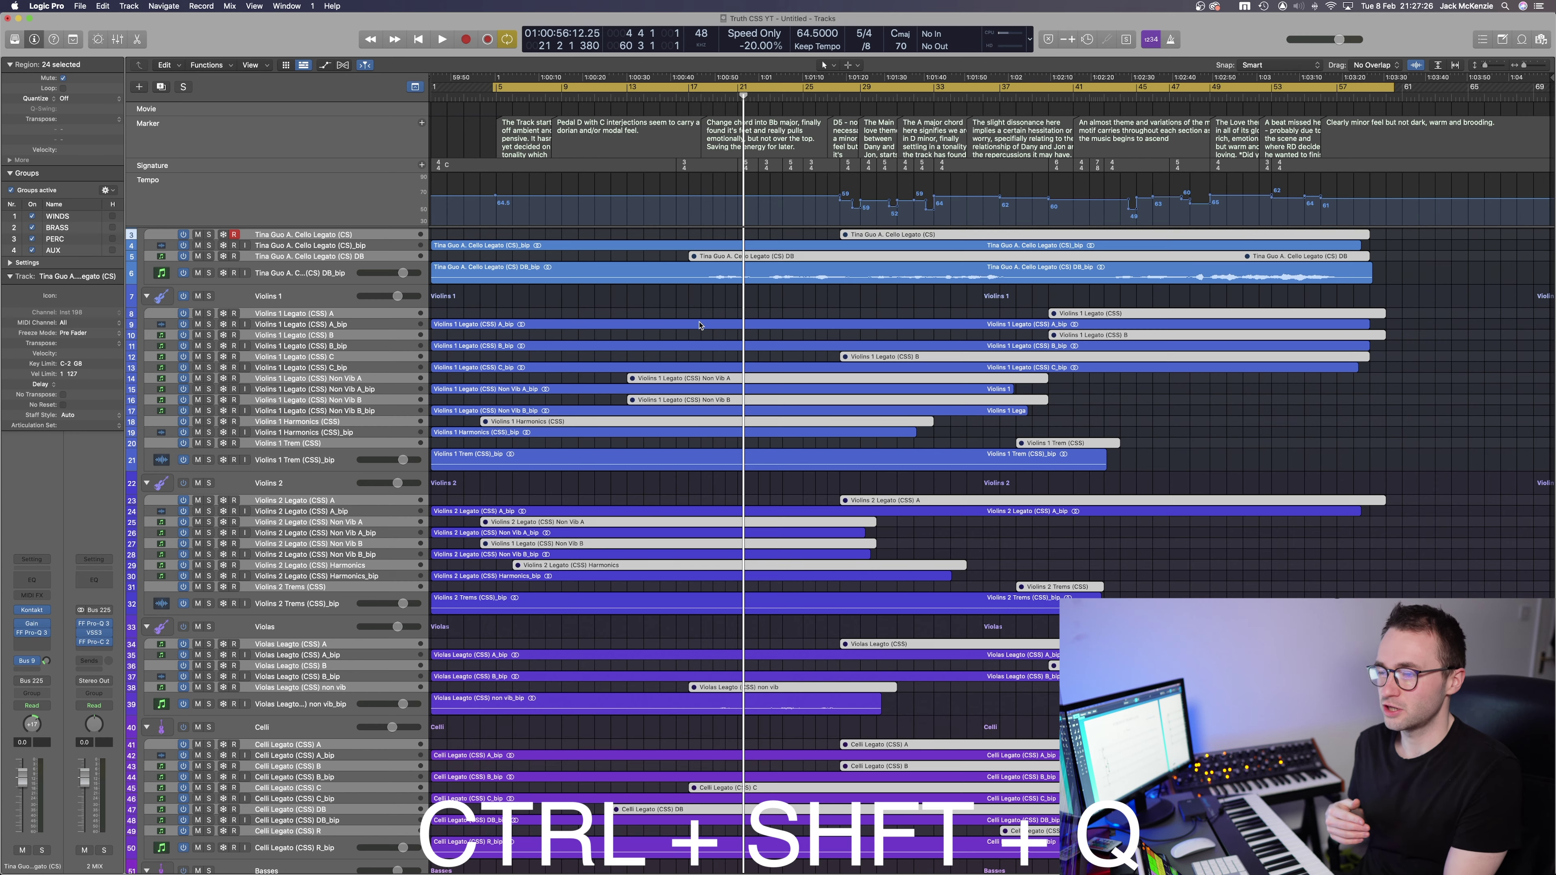
key("ctrl+shift+q")
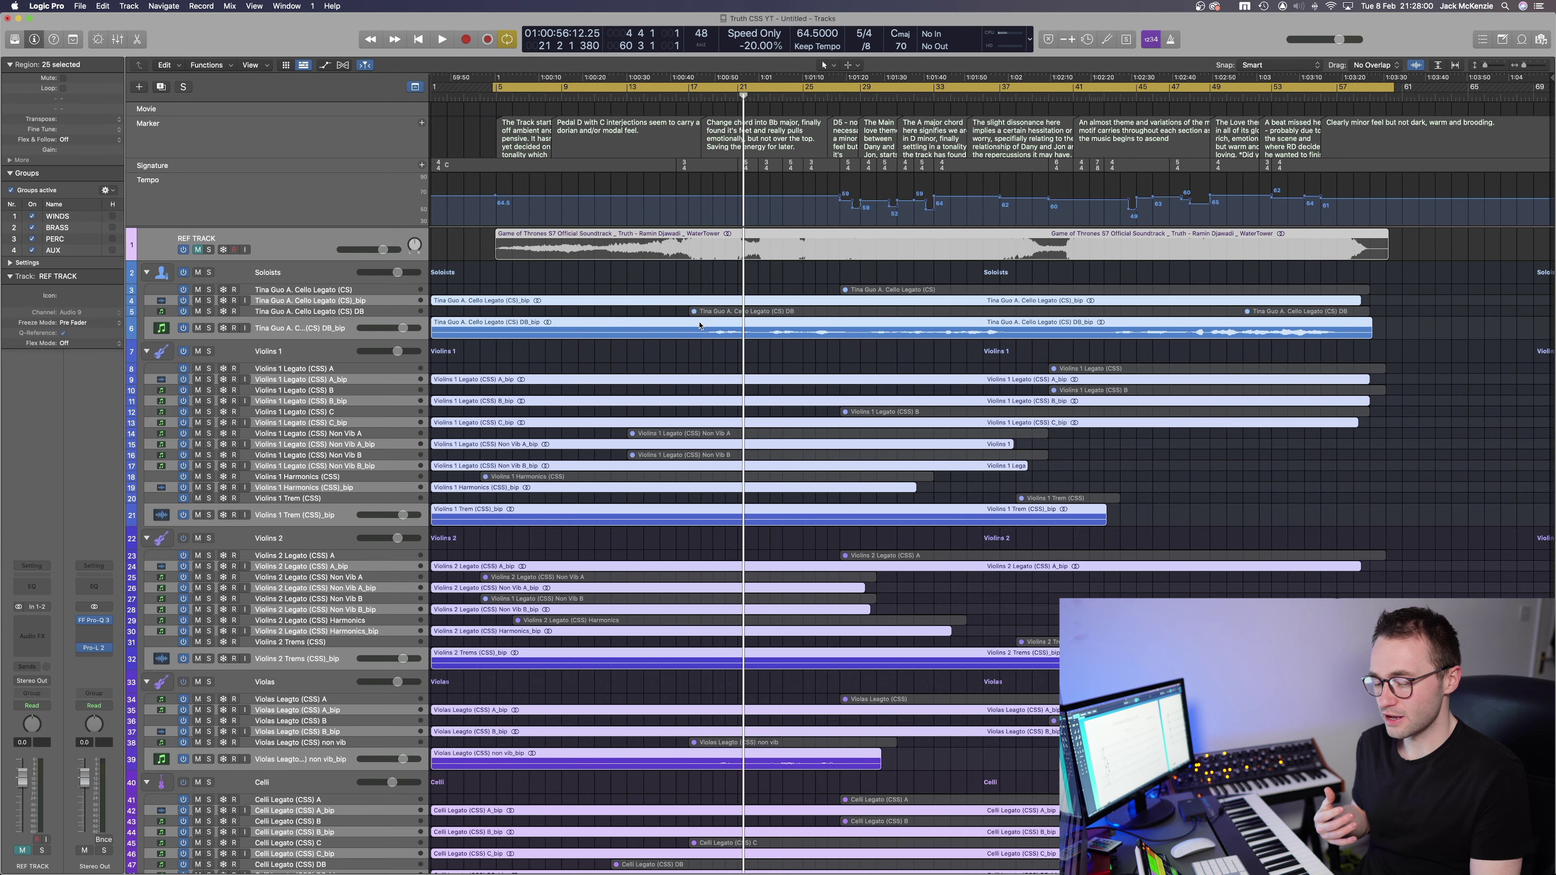
key("ctrl+shift+a")
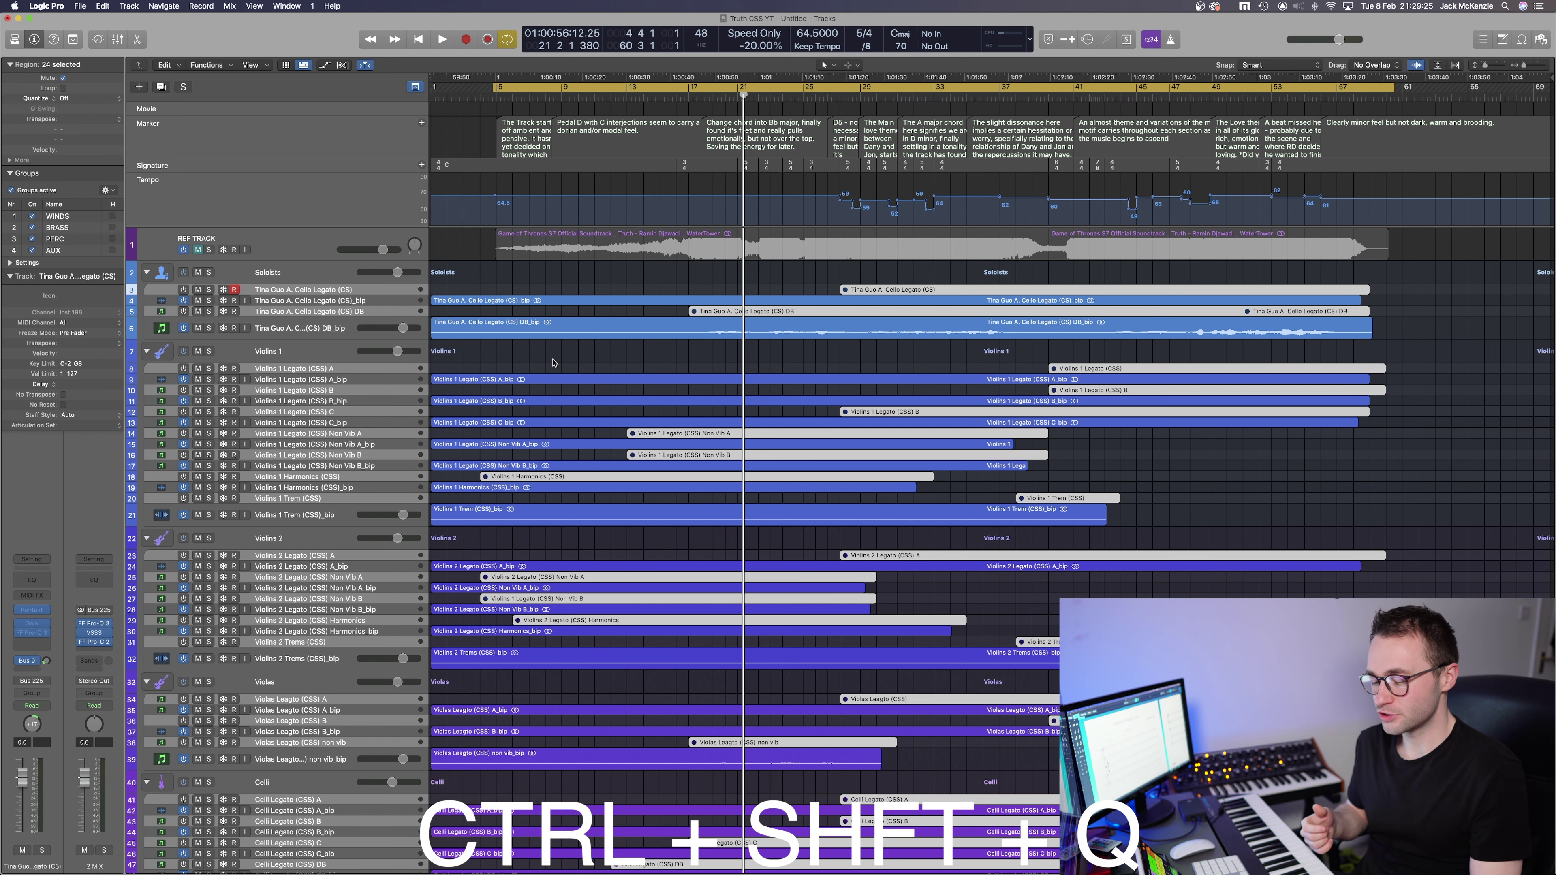
key("ctrl+shift+q")
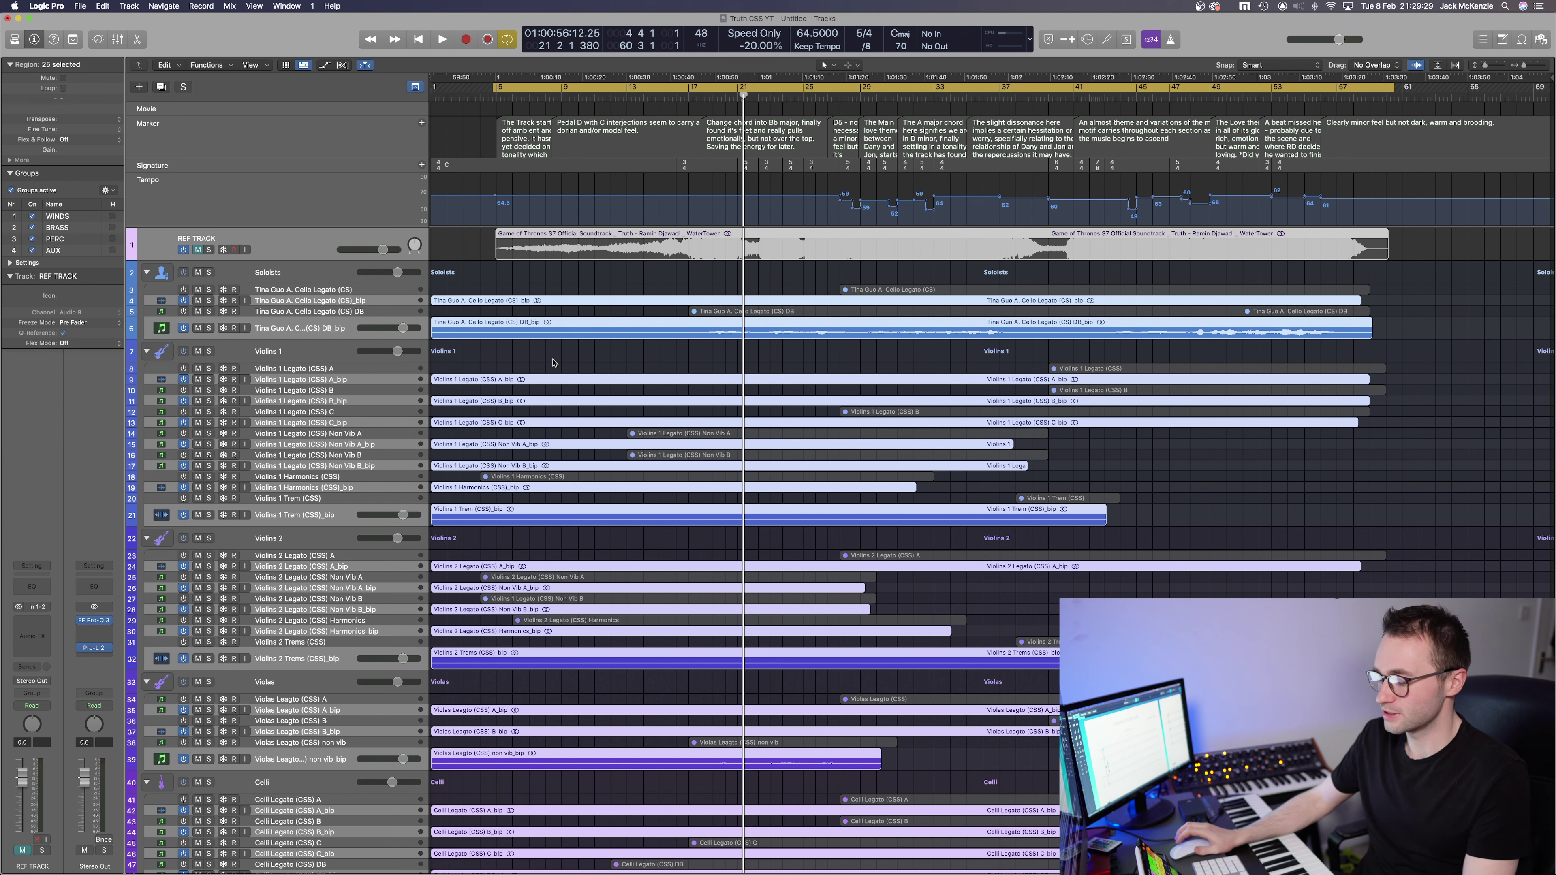
Enable track Hide buttons and hide the reference and bounced _bip tracks
key("h")
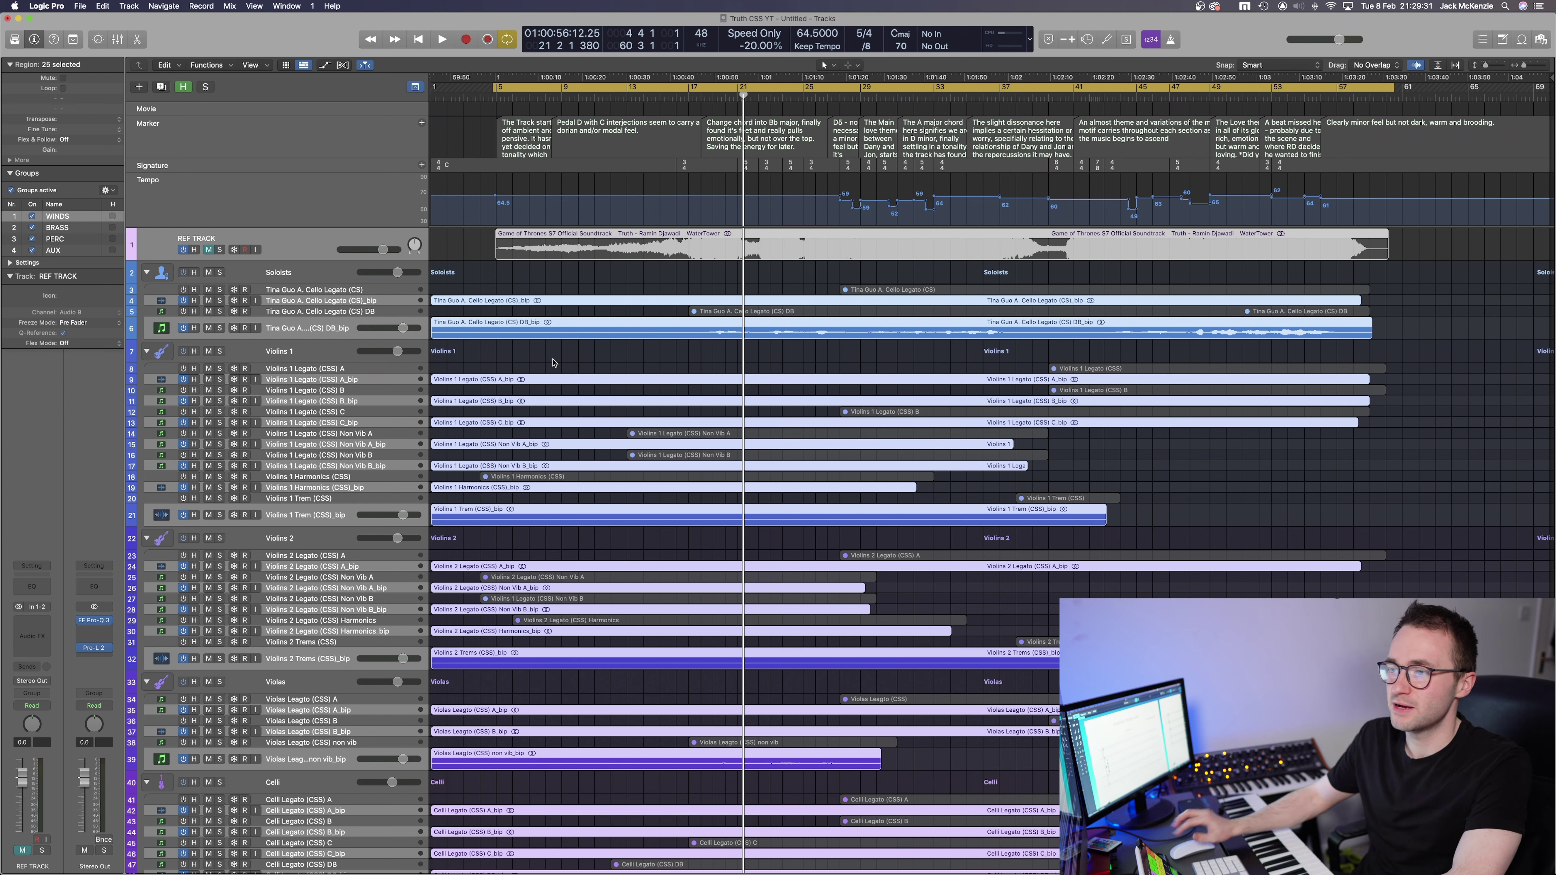
left_click(195, 301)
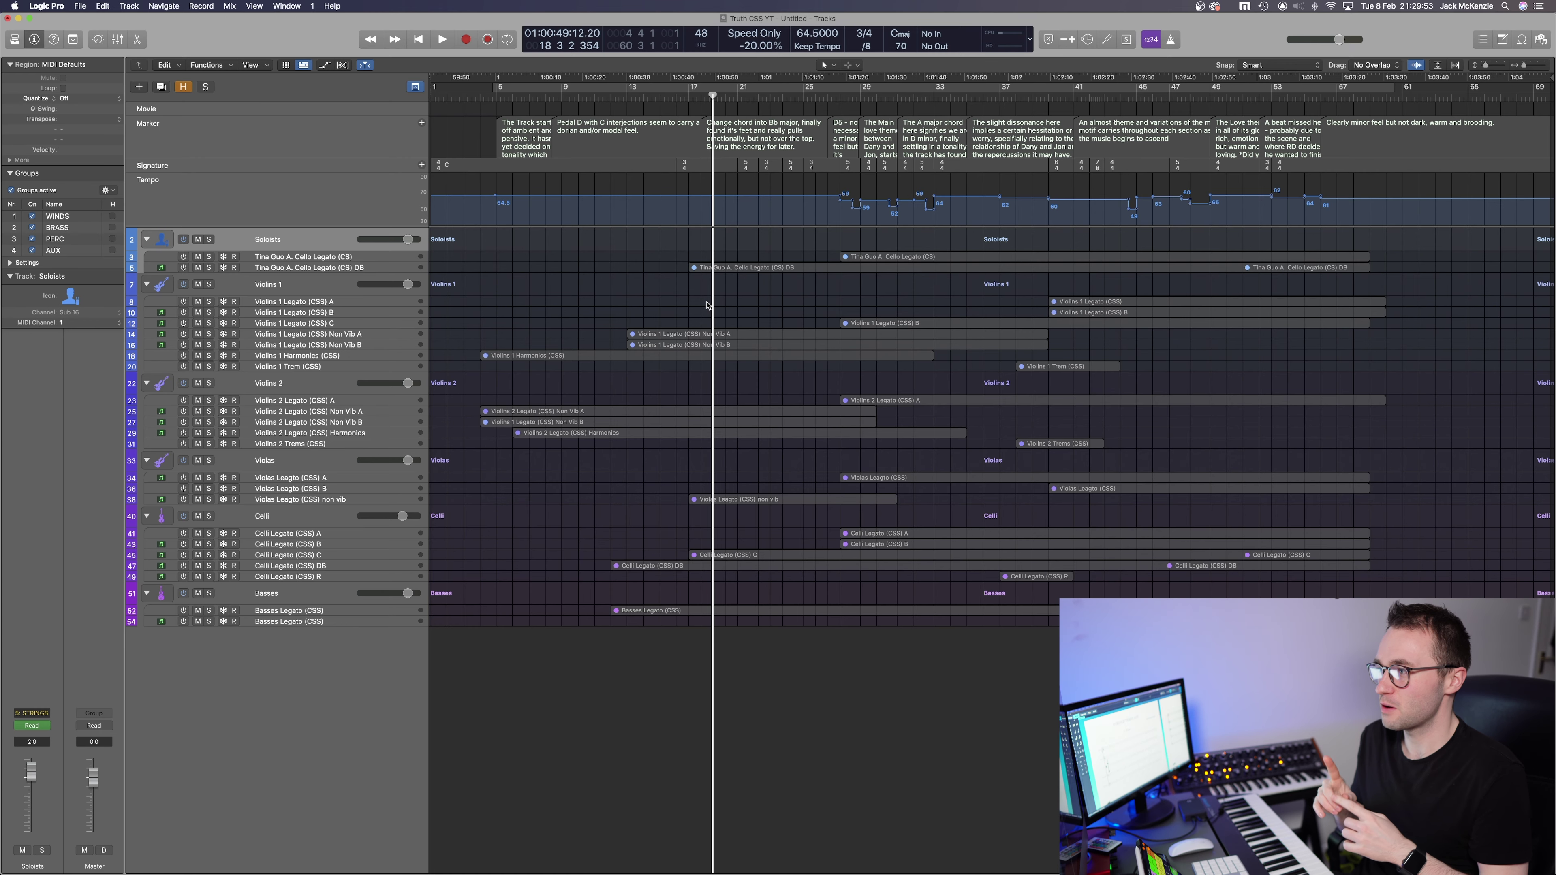
Marquee-select all the original string regions in the arrangement
left_click_drag(515, 244, 1299, 625)
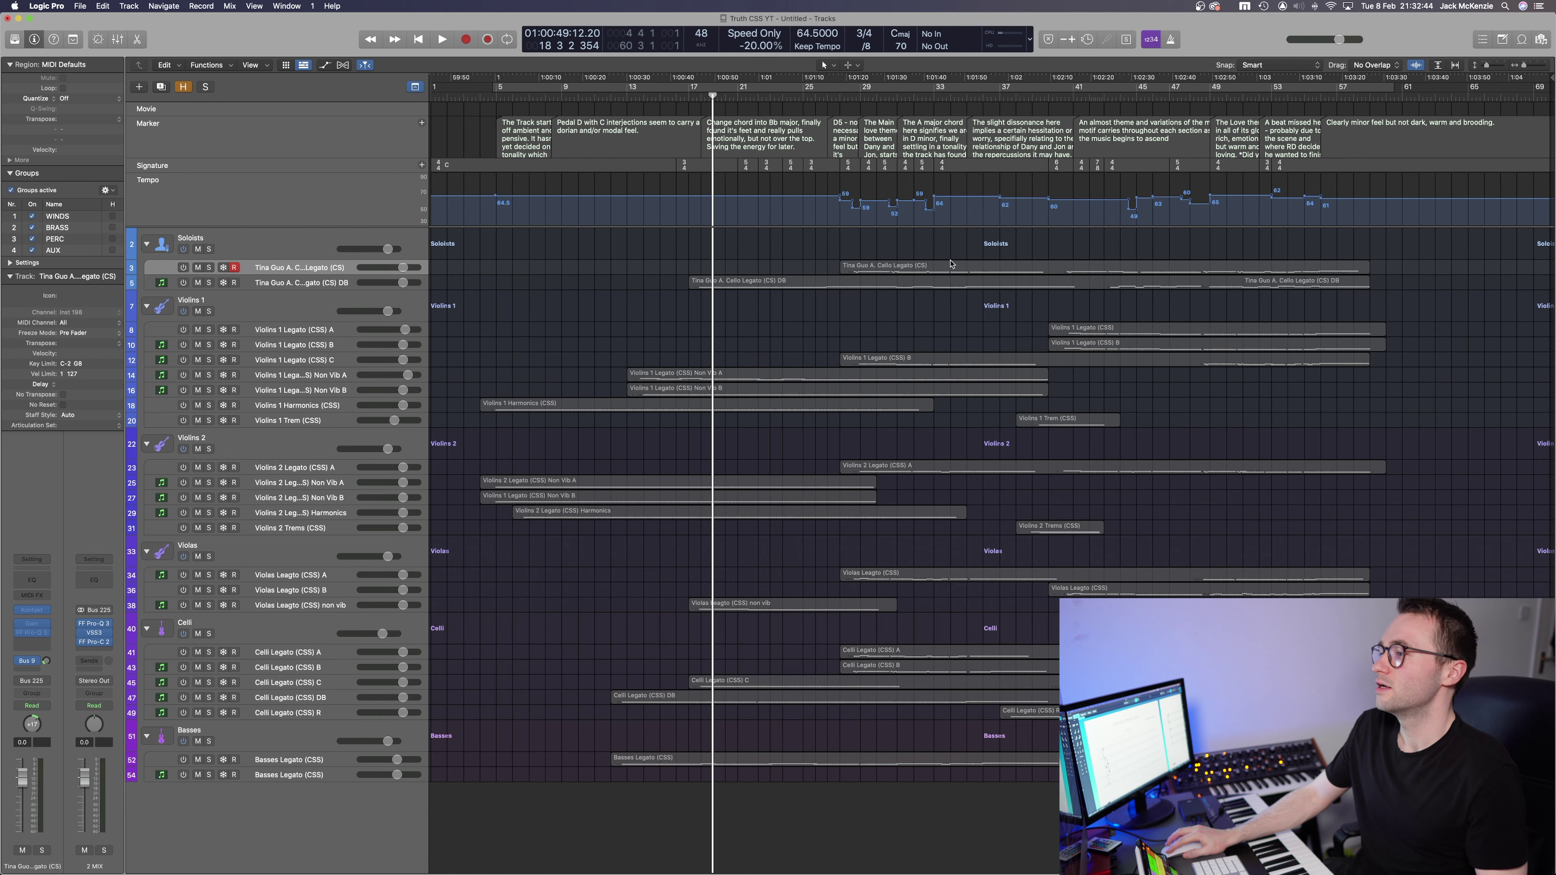
Open the cello legato notes, select them all and browse the quantize values without applying one
key("p")
scroll(695, 521, "up", 10)
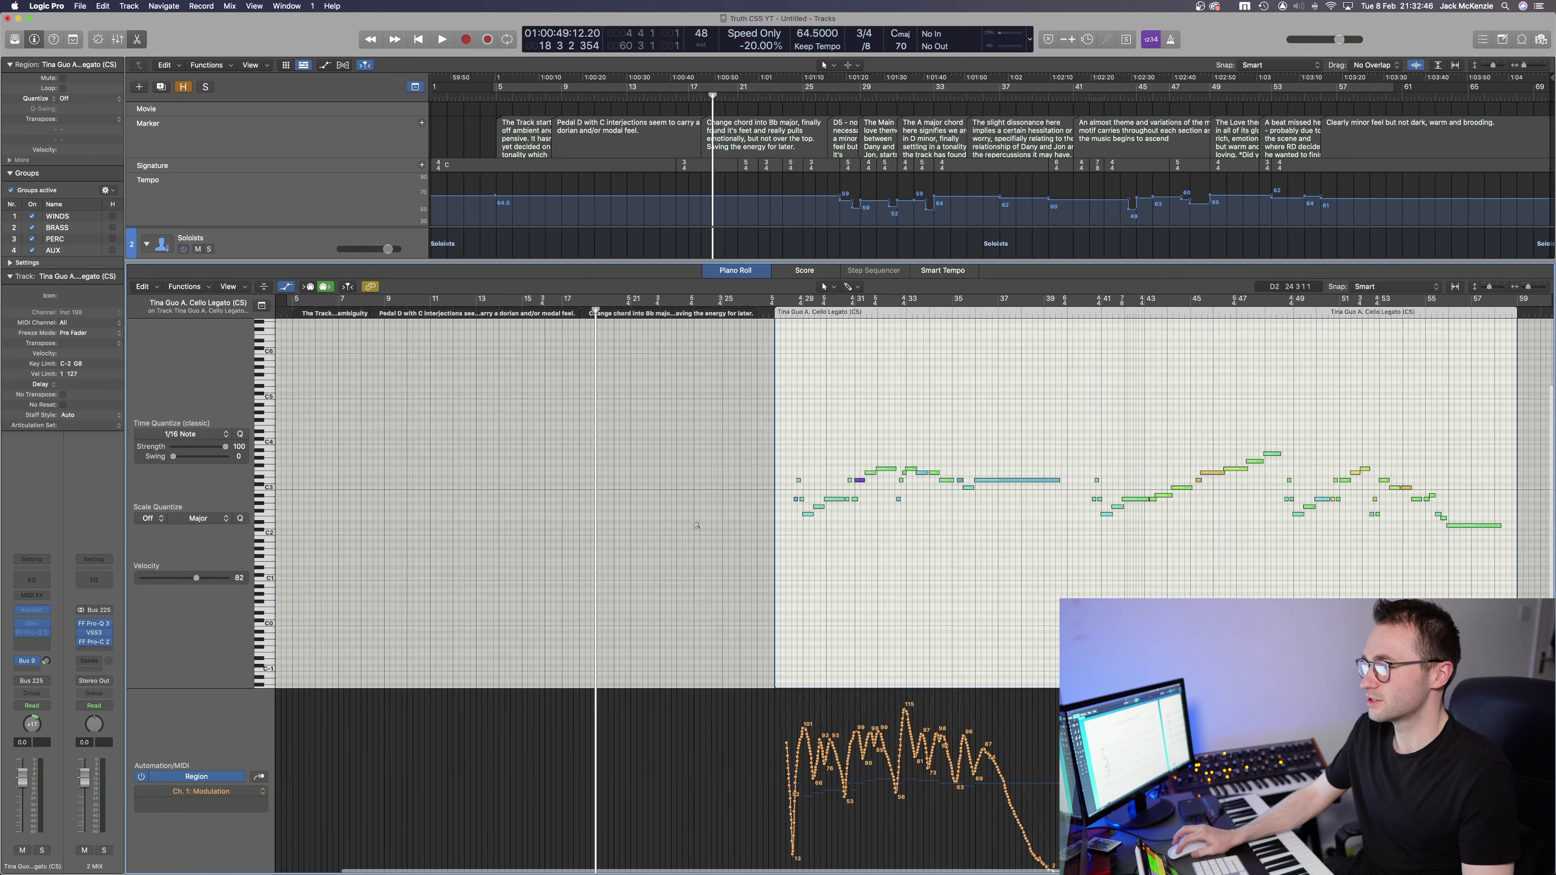
scroll(694, 527, "right", 5)
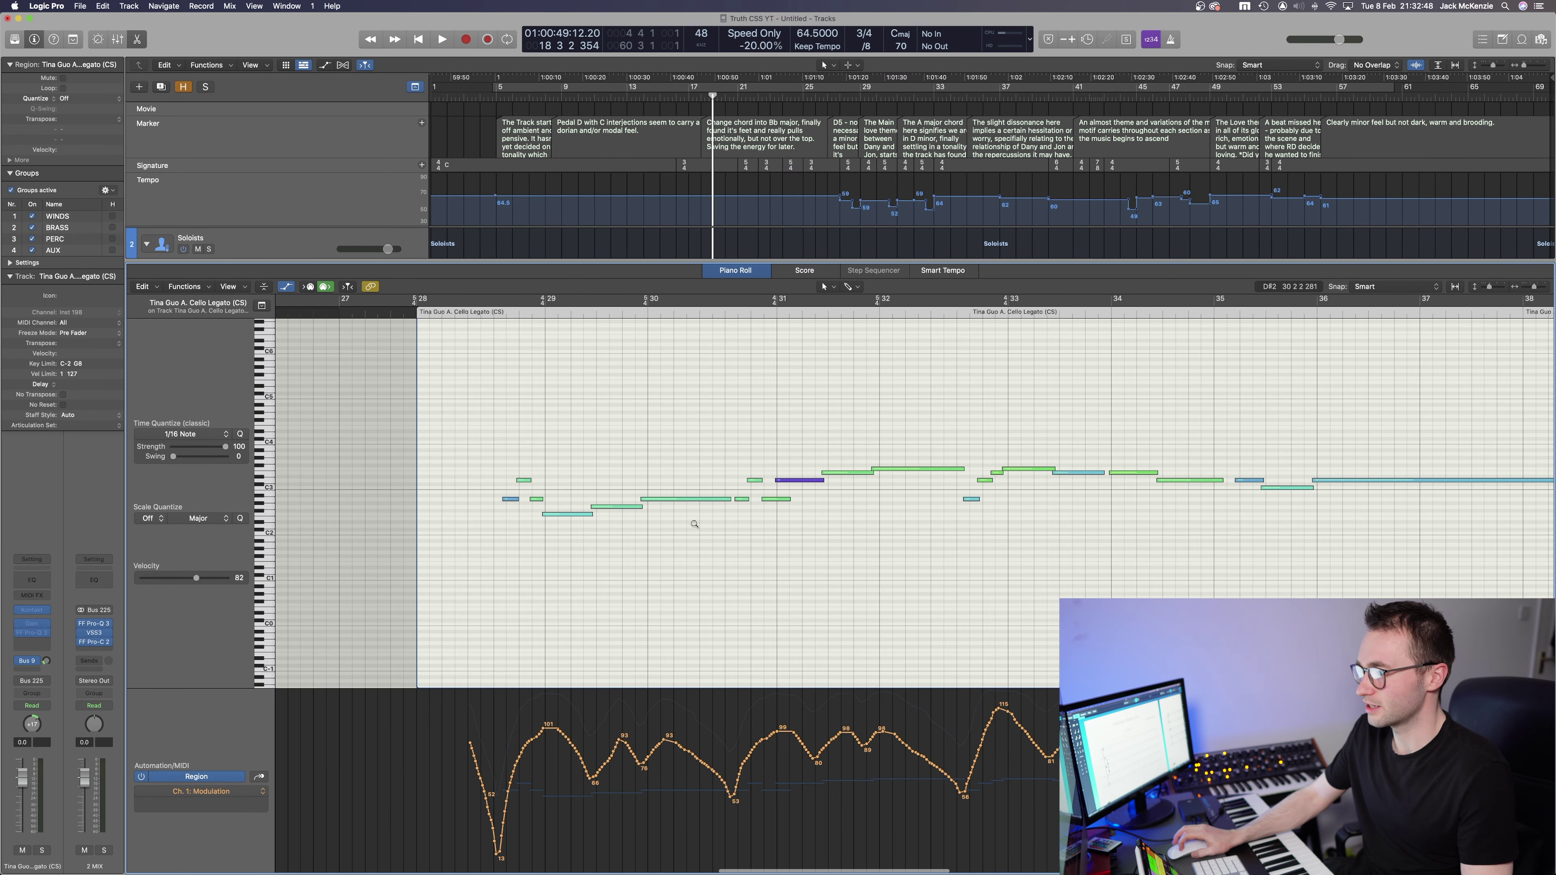
key("super+a")
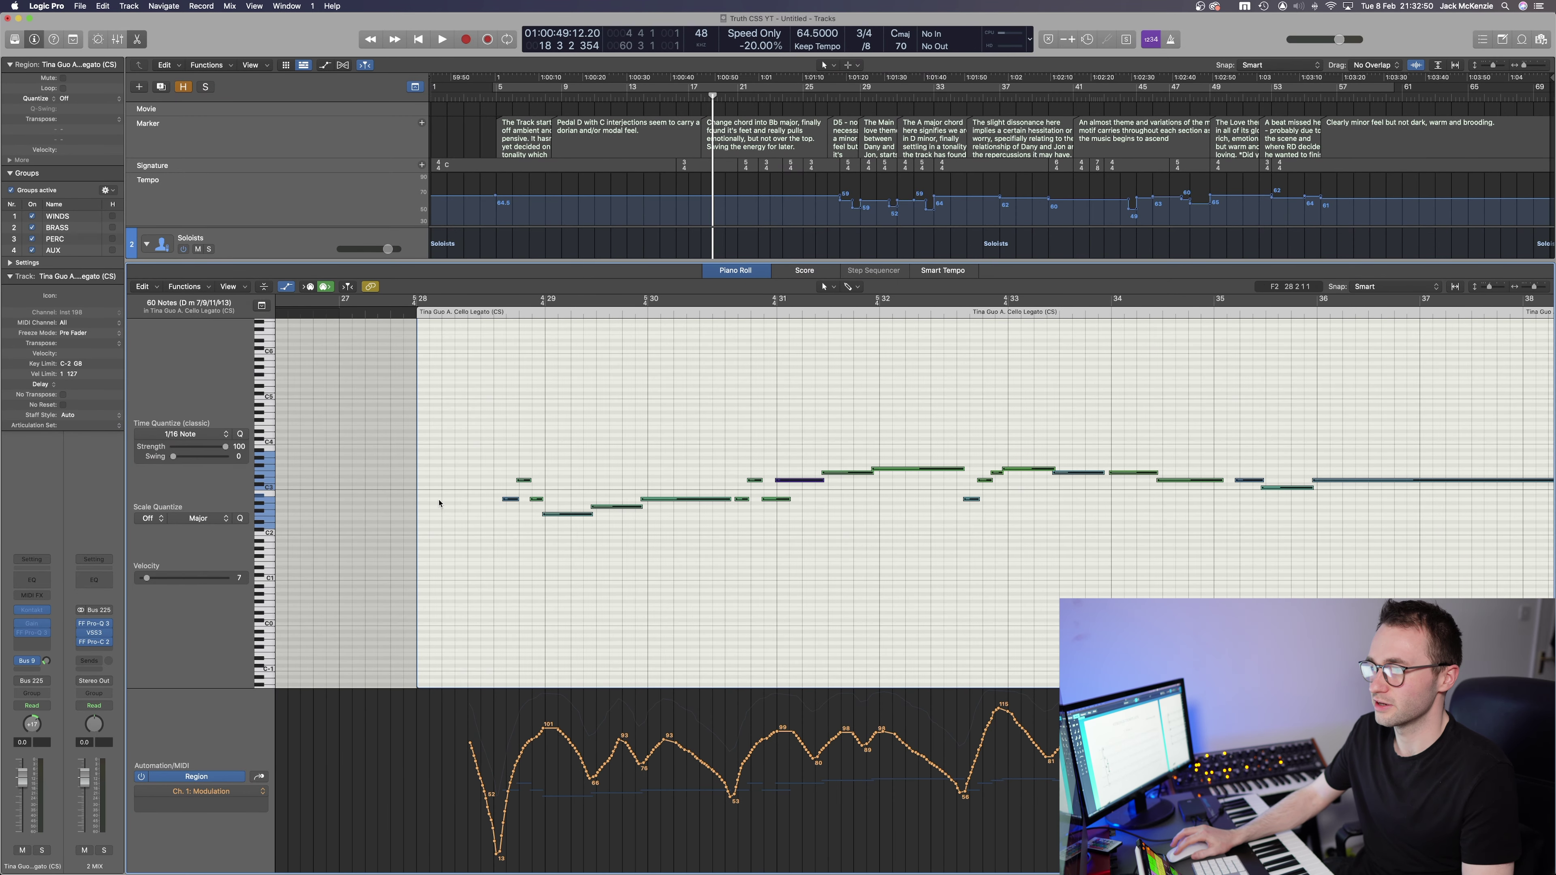
left_click(207, 437)
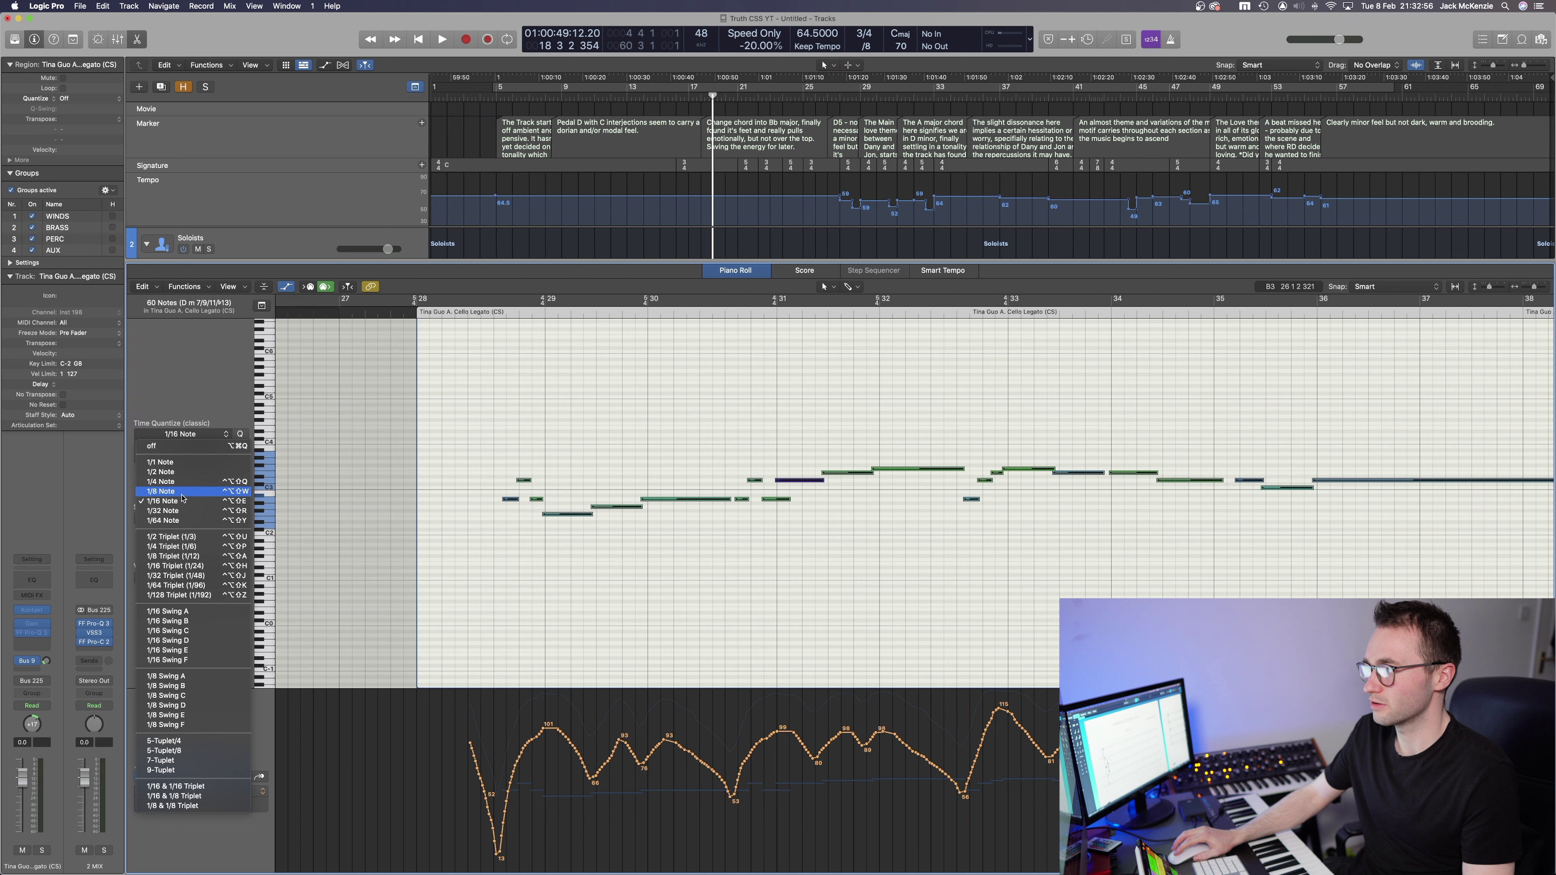
left_click(471, 482)
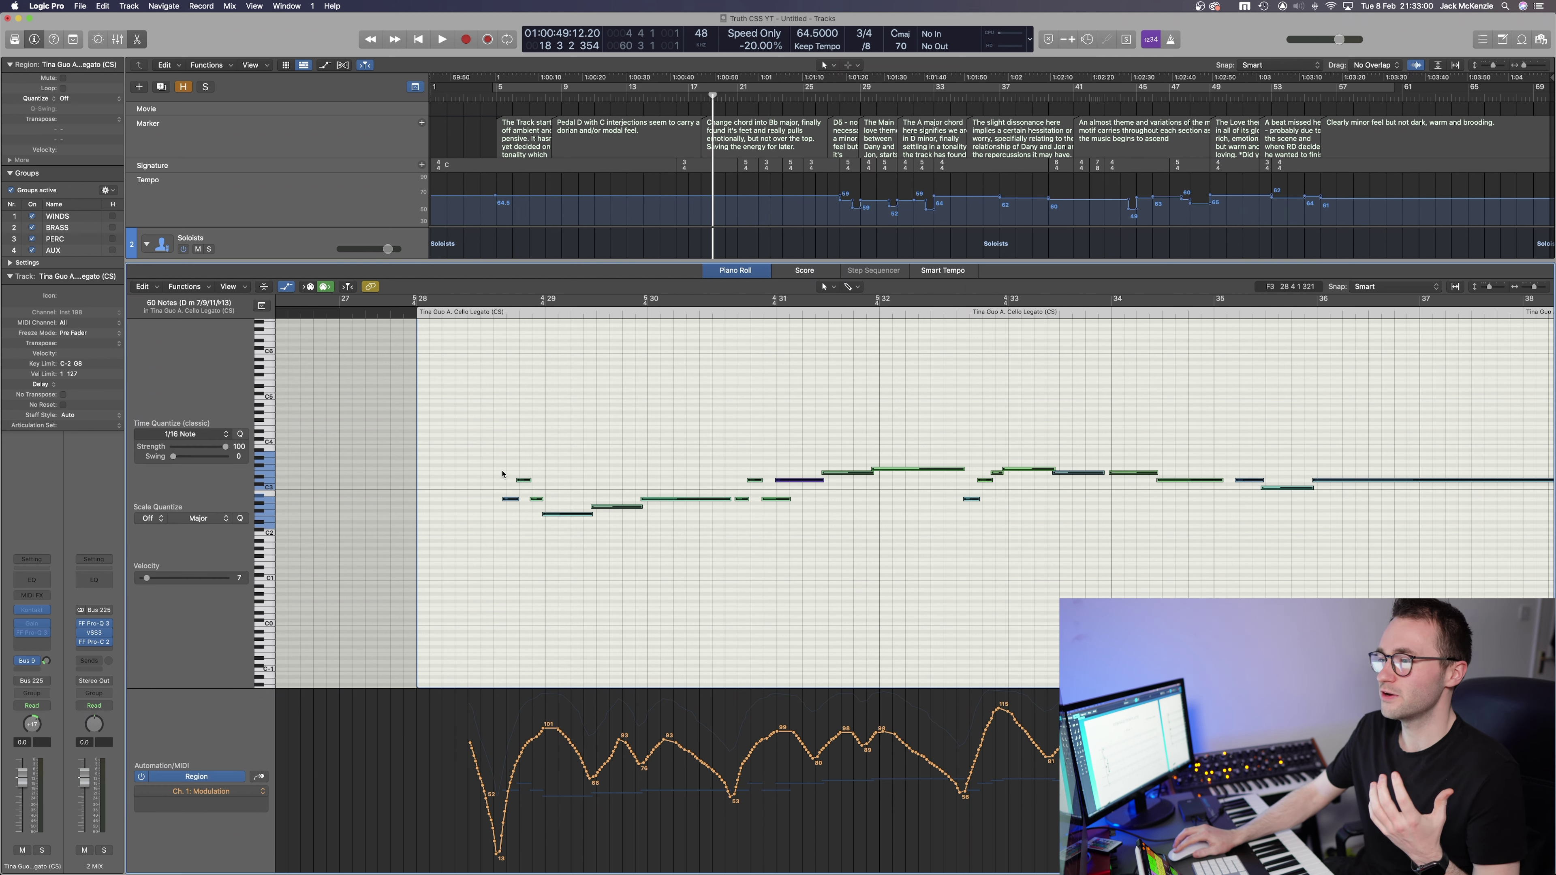
Audition from bar 28, then quantize the 22-note opening phrase to 1/8 Note
left_click(492, 314)
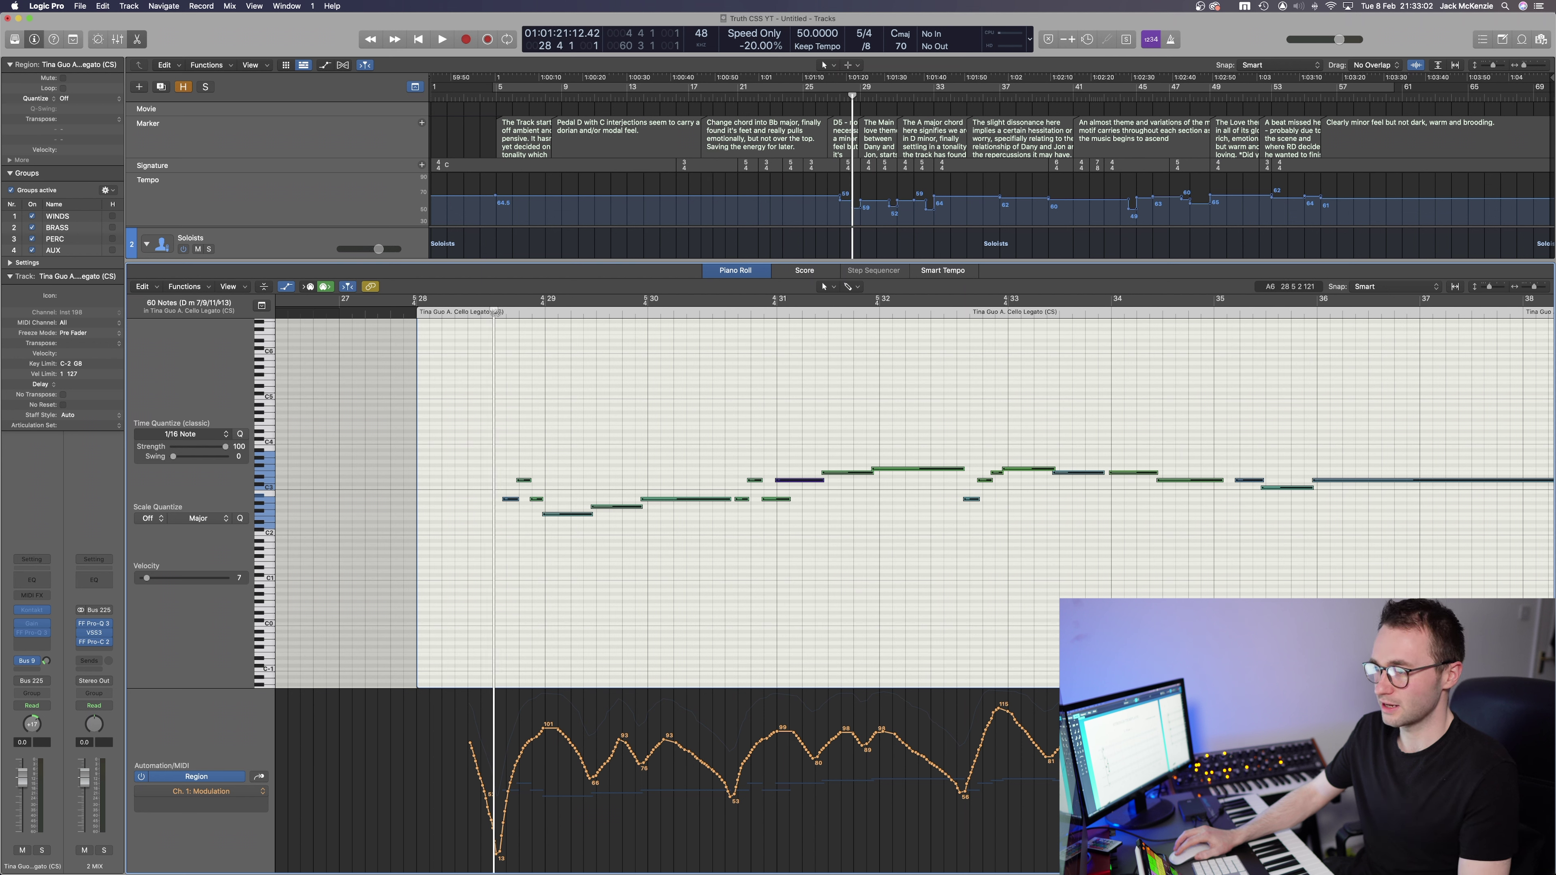
key("space")
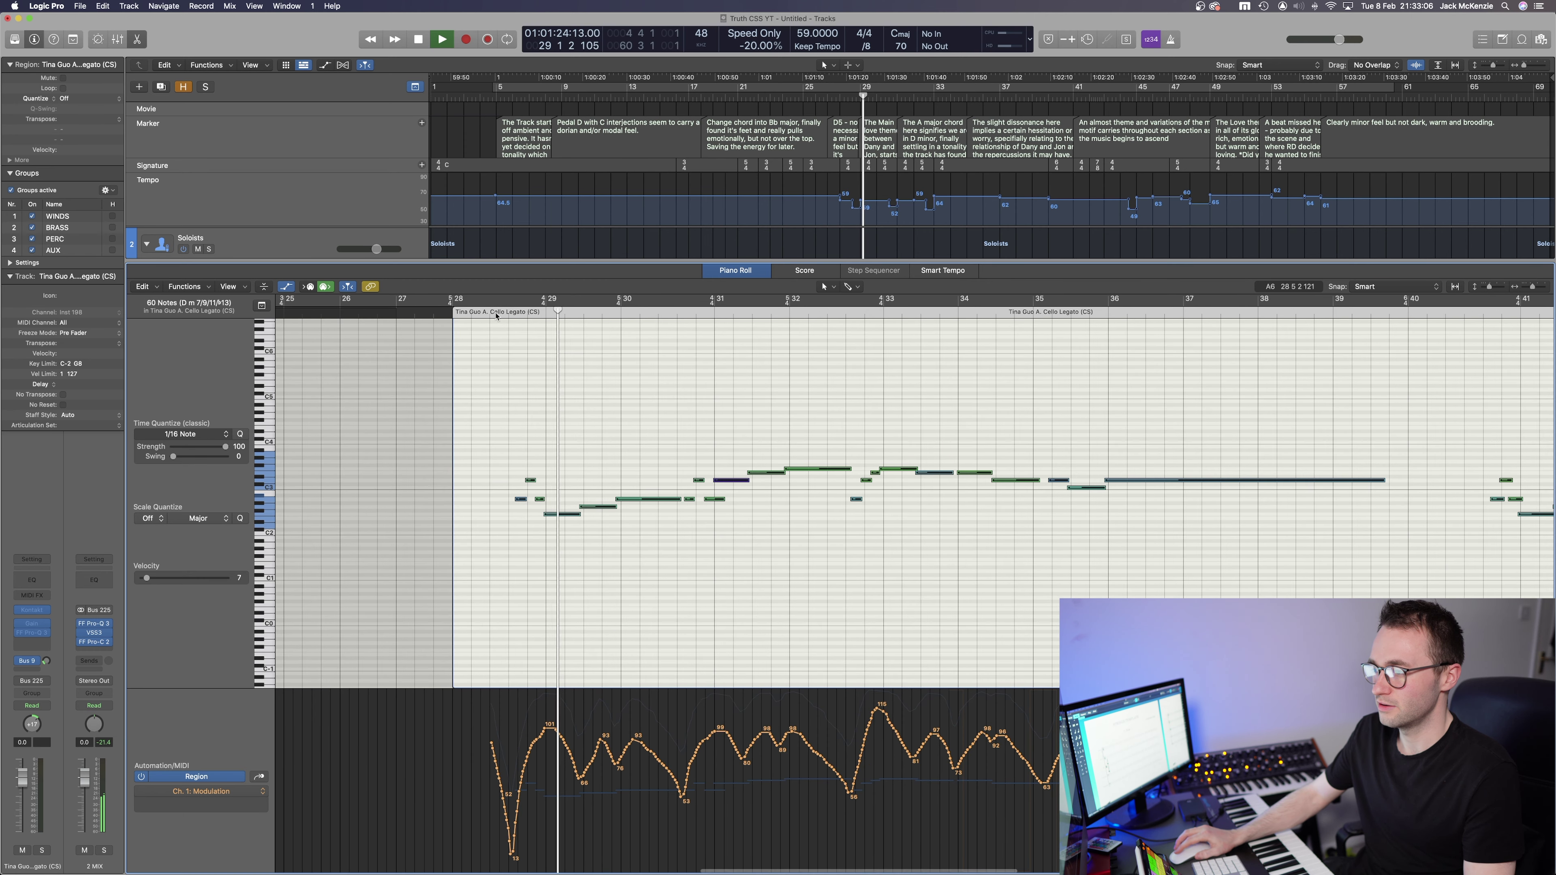
key("space")
left_click_drag(513, 425, 1106, 605)
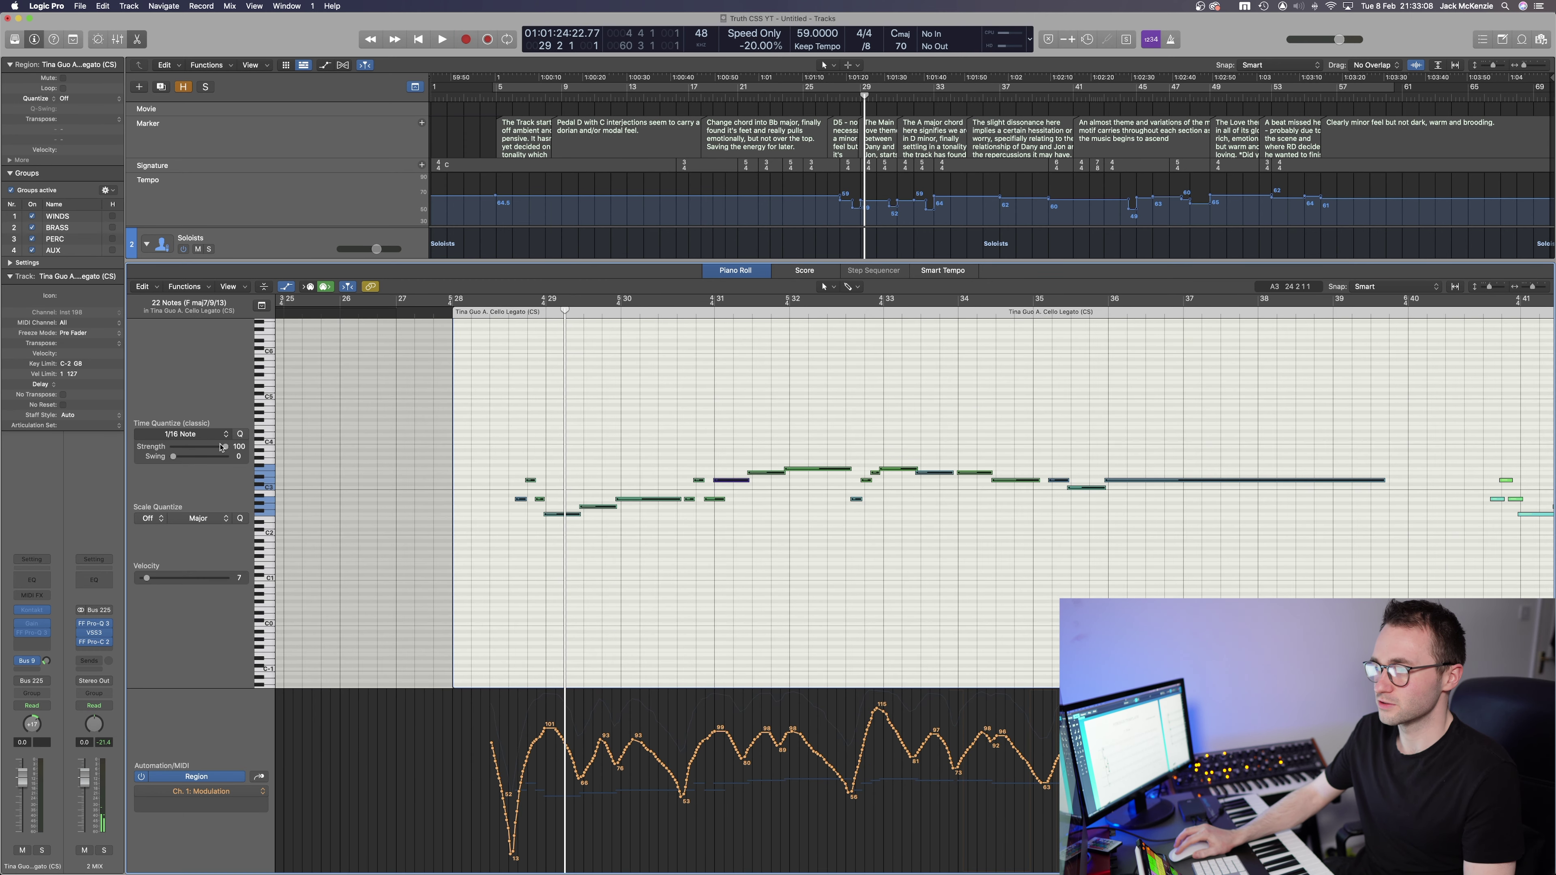
left_click(227, 434)
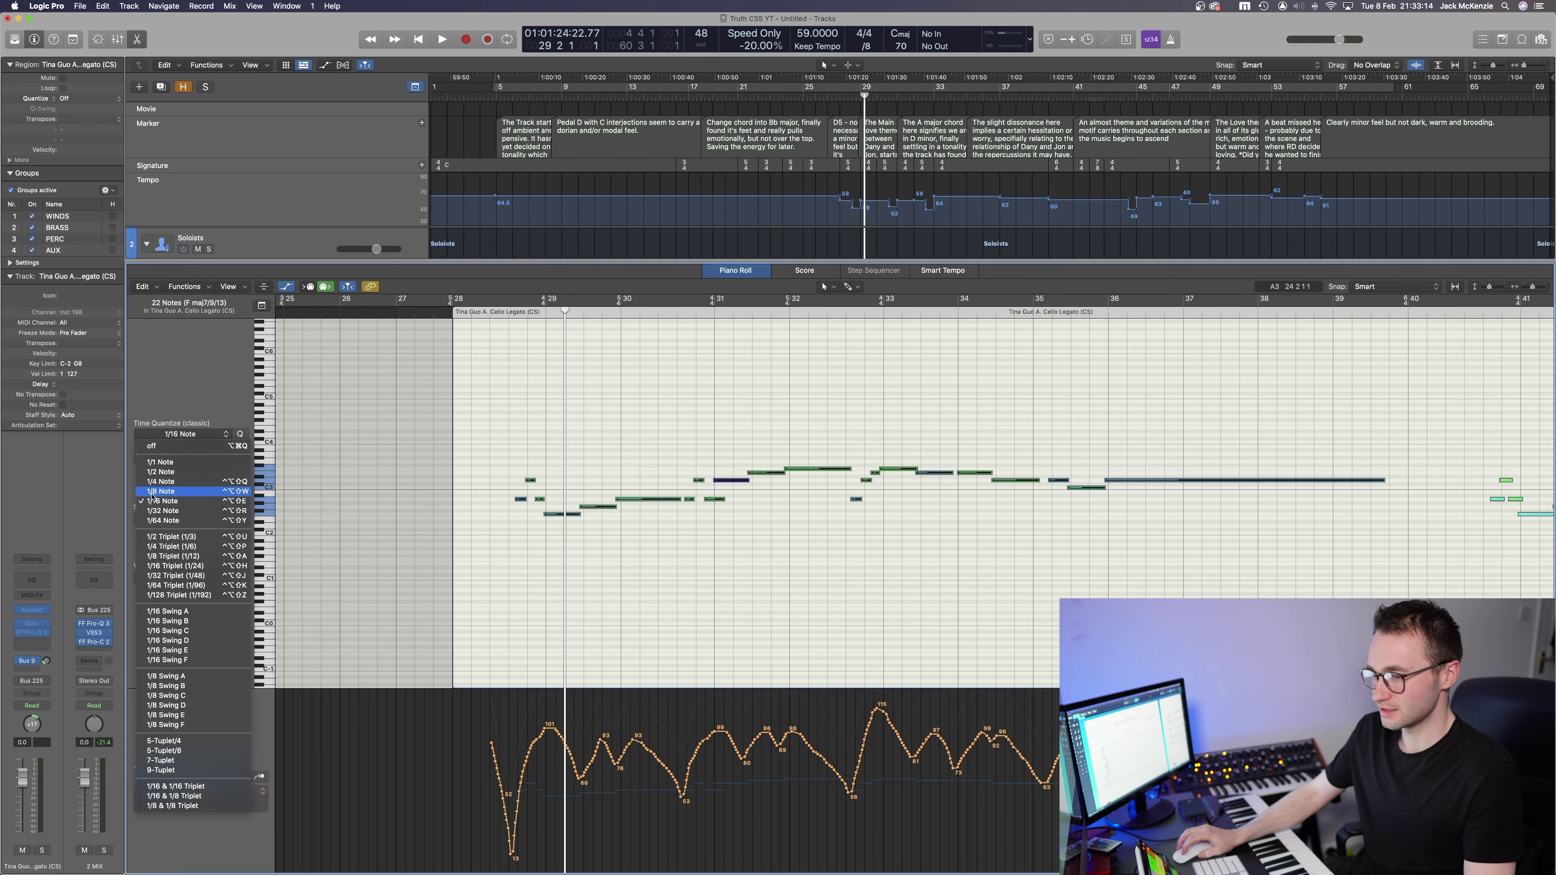
left_click(169, 493)
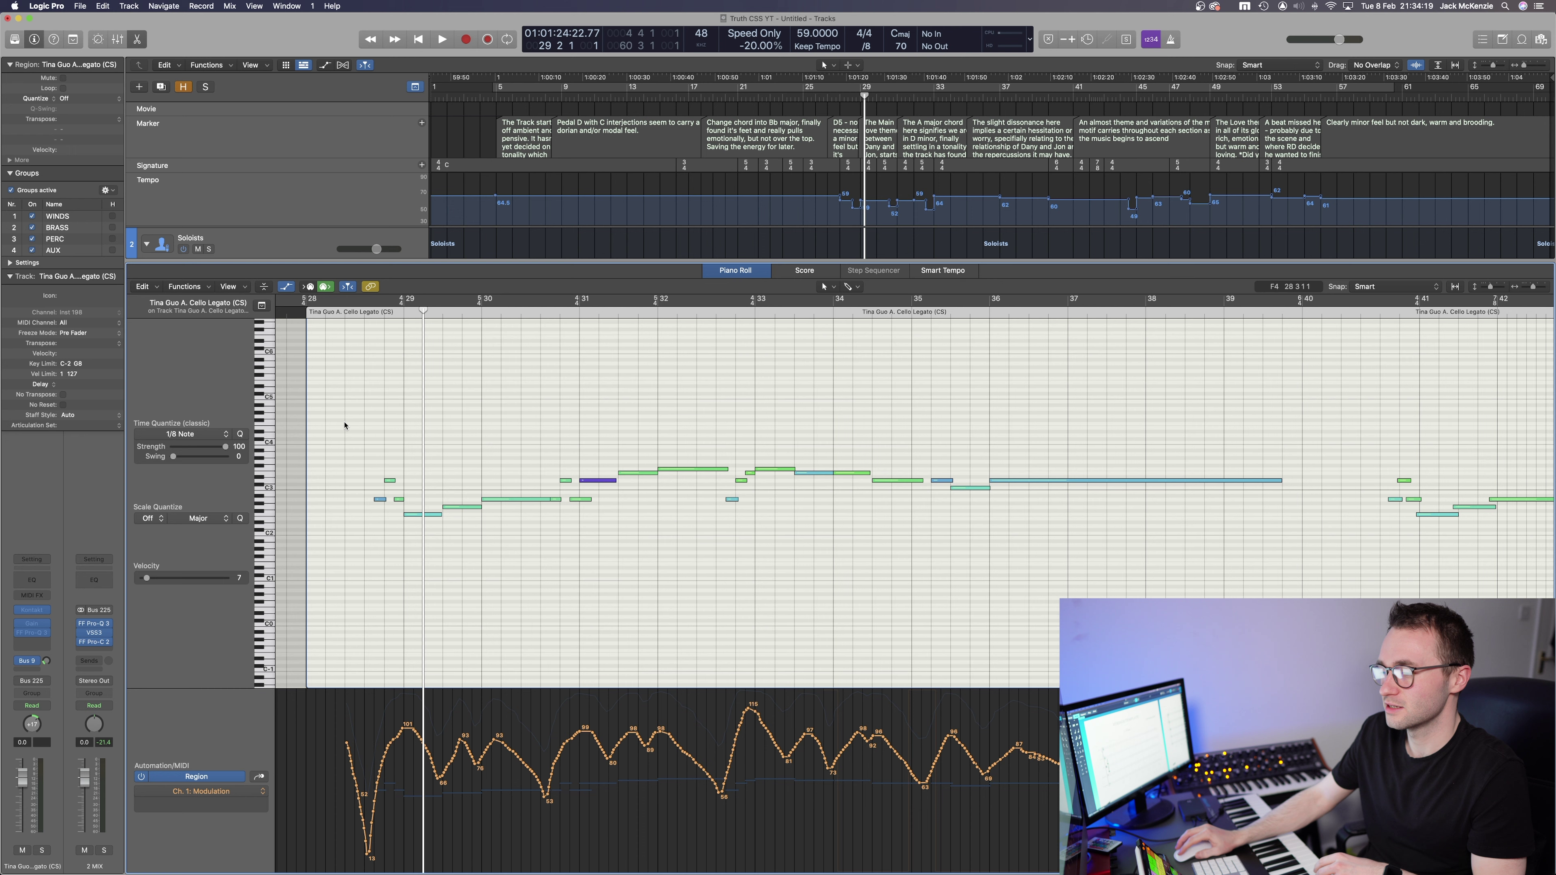
Select the notes between bars 28 and 34 and audition the line from around bar 35
left_click_drag(393, 518, 977, 583)
key("shift+backslash")
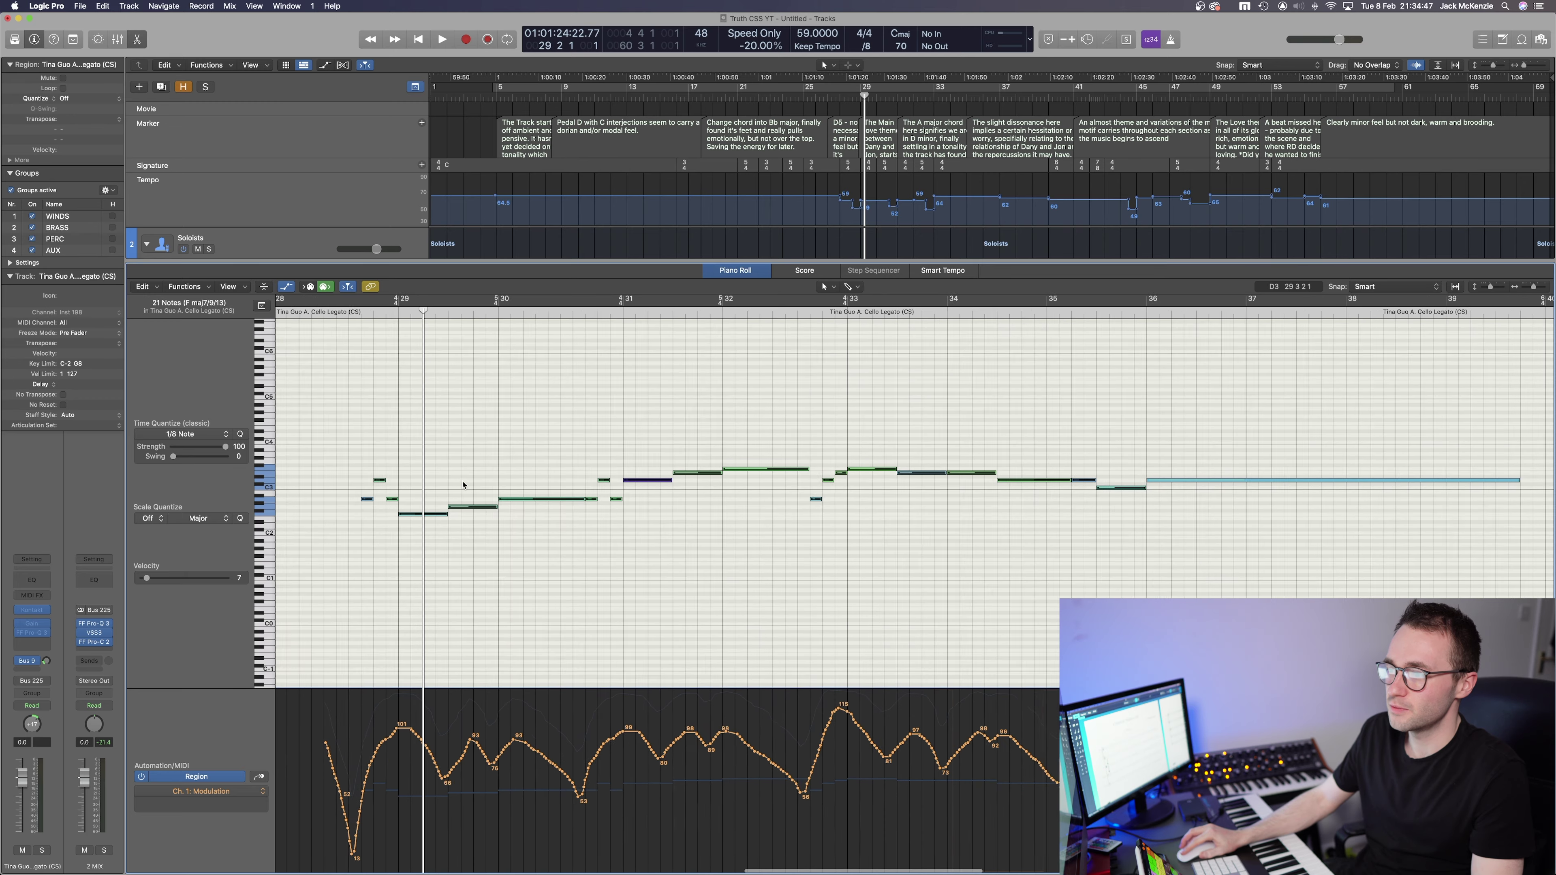
scroll(497, 462, "left", 5)
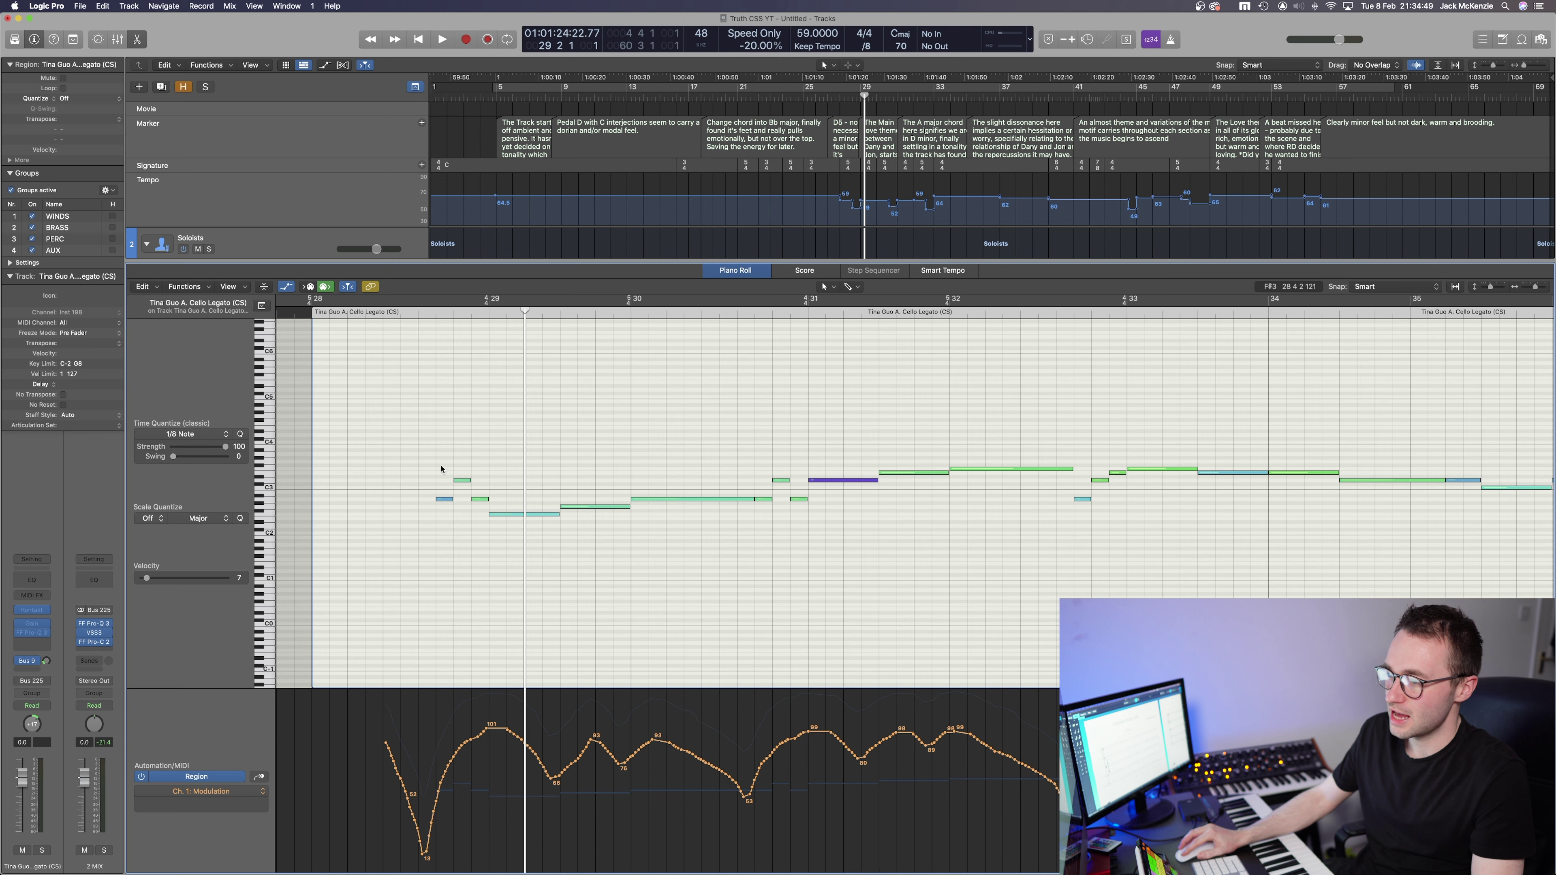
scroll(505, 492, "right", 5)
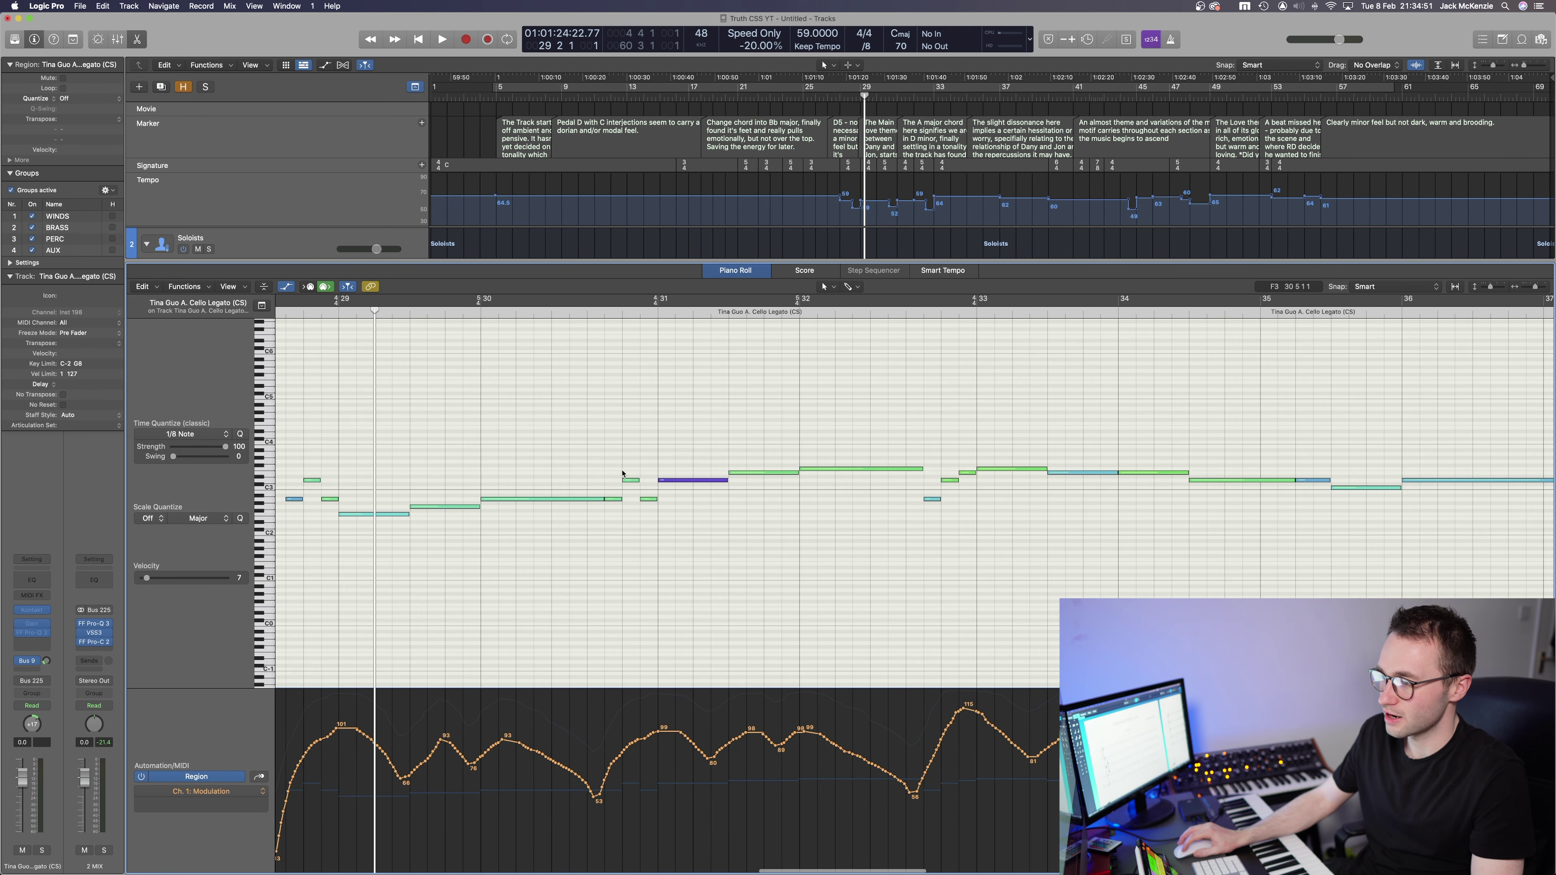
scroll(607, 471, "right", 6)
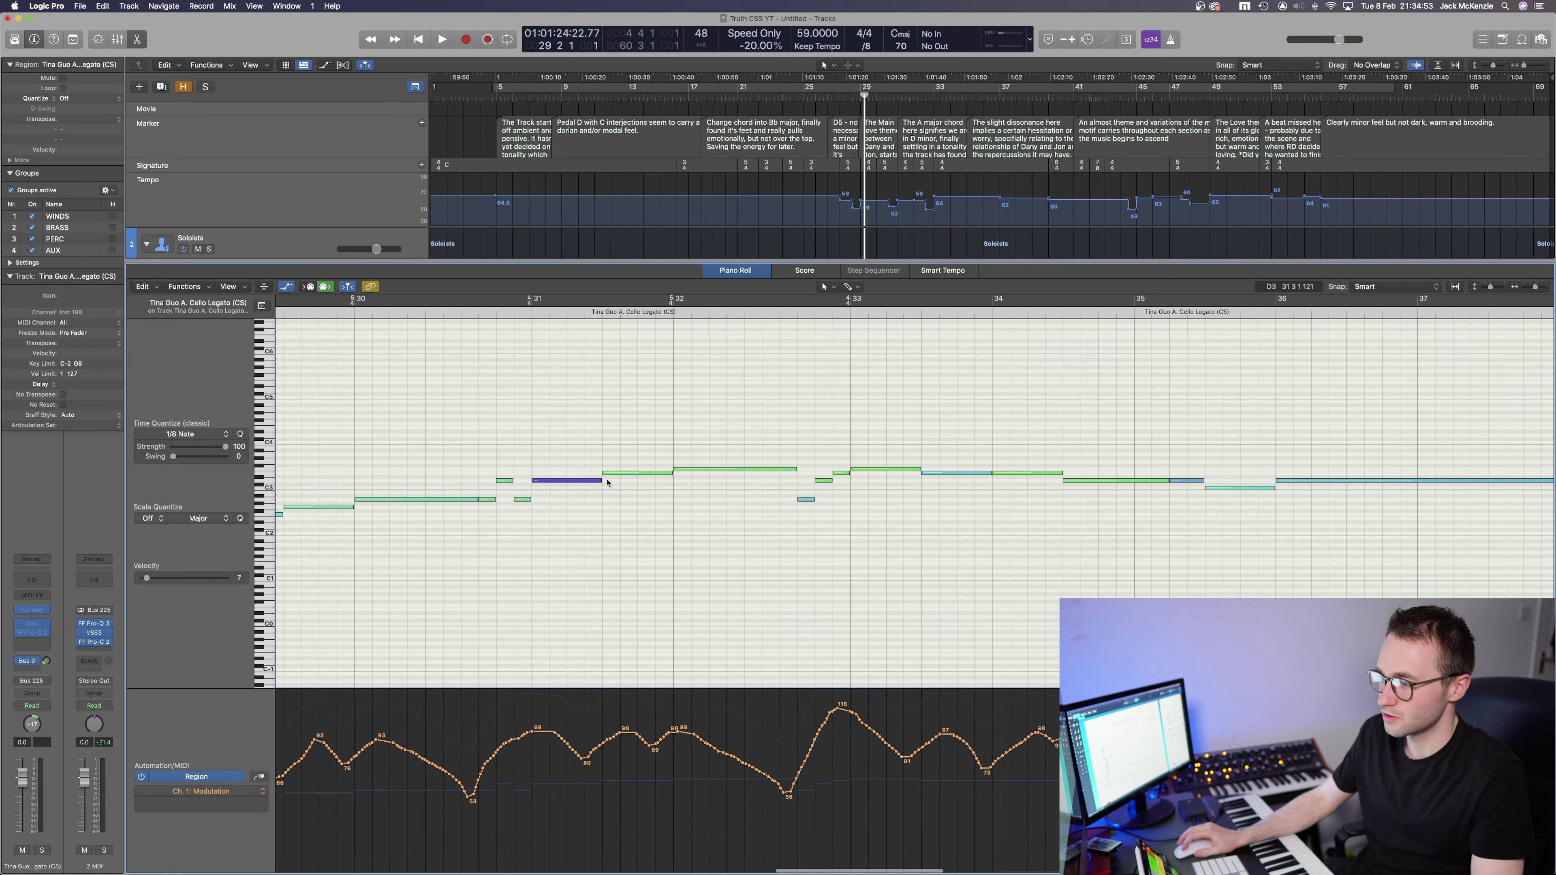
scroll(607, 482, "right", 3)
scroll(607, 480, "right", 10)
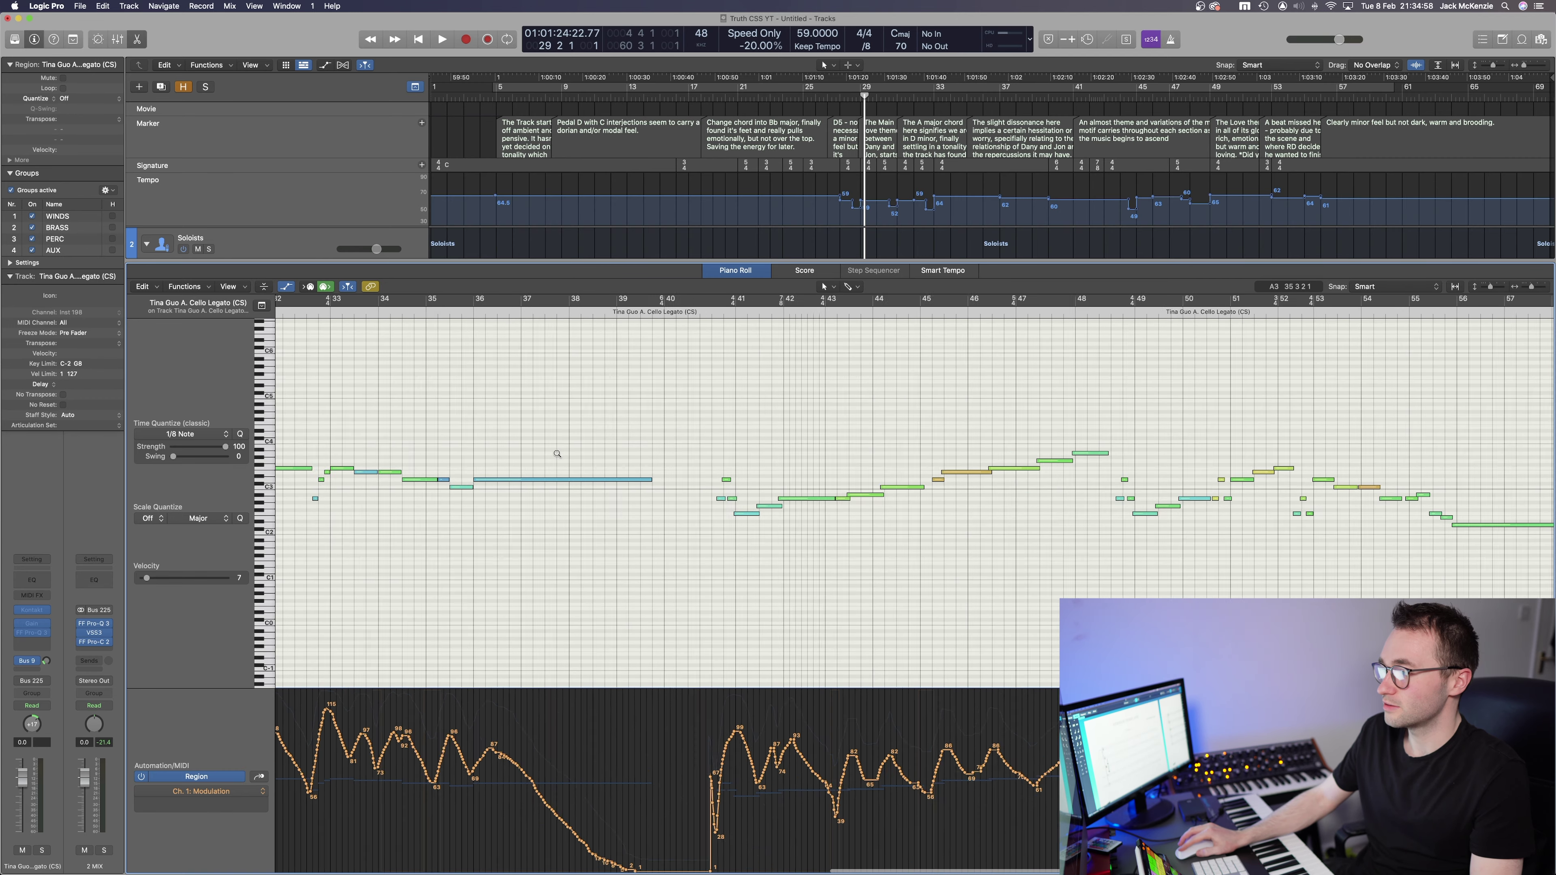
left_click(516, 439)
key("space")
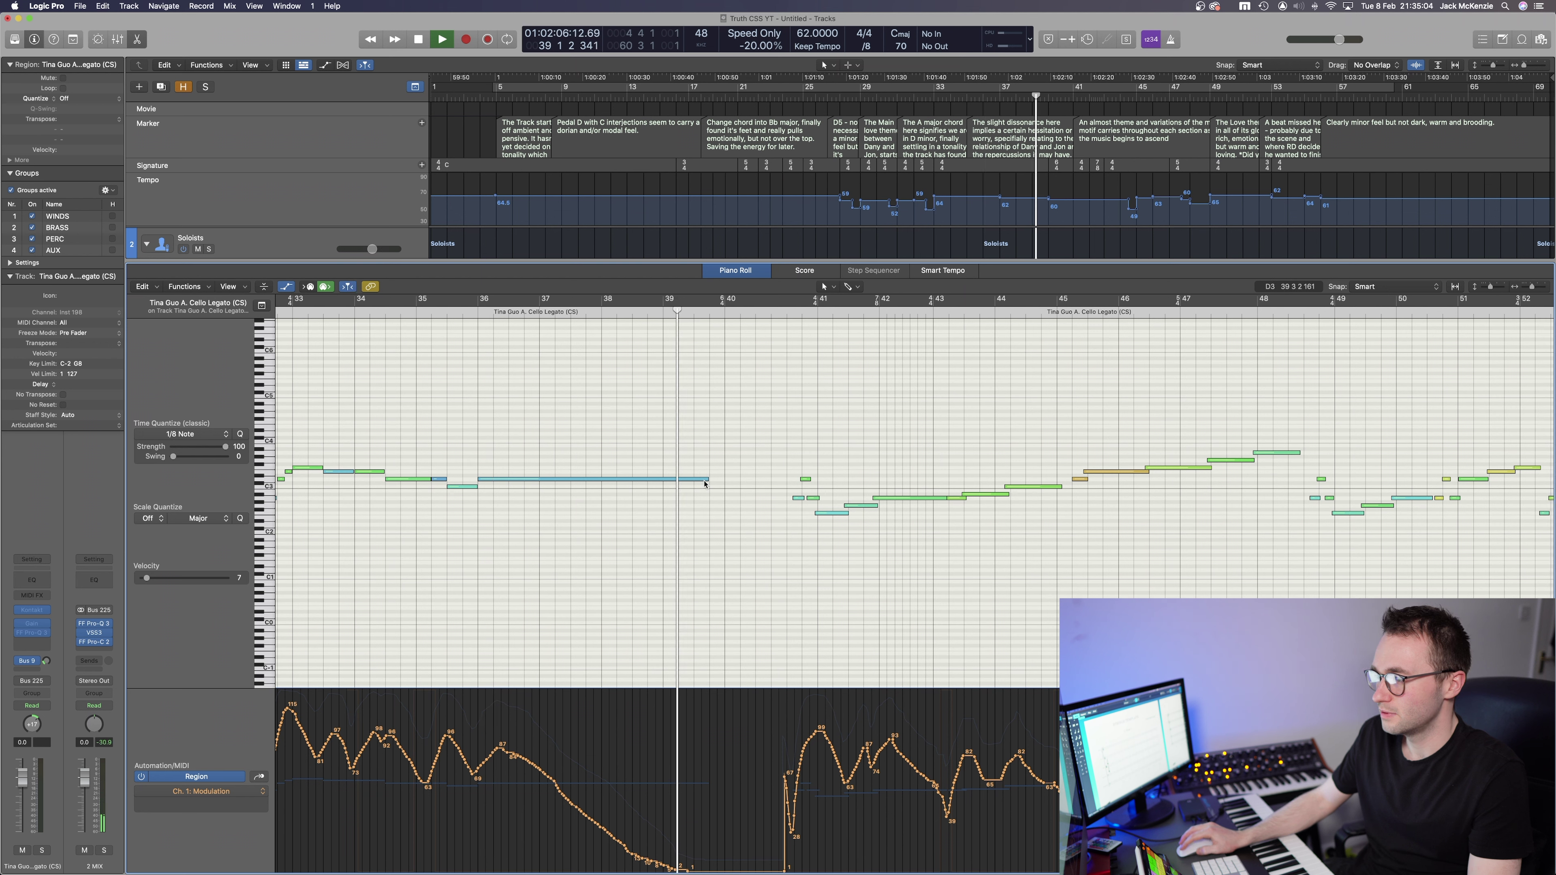
key("space")
Lengthen the long held note slightly, check the A2 at bar 40, then select all 38 notes
left_click_drag(706, 479, 713, 479)
scroll(684, 452, "right", 3)
scroll(631, 467, "down", 5)
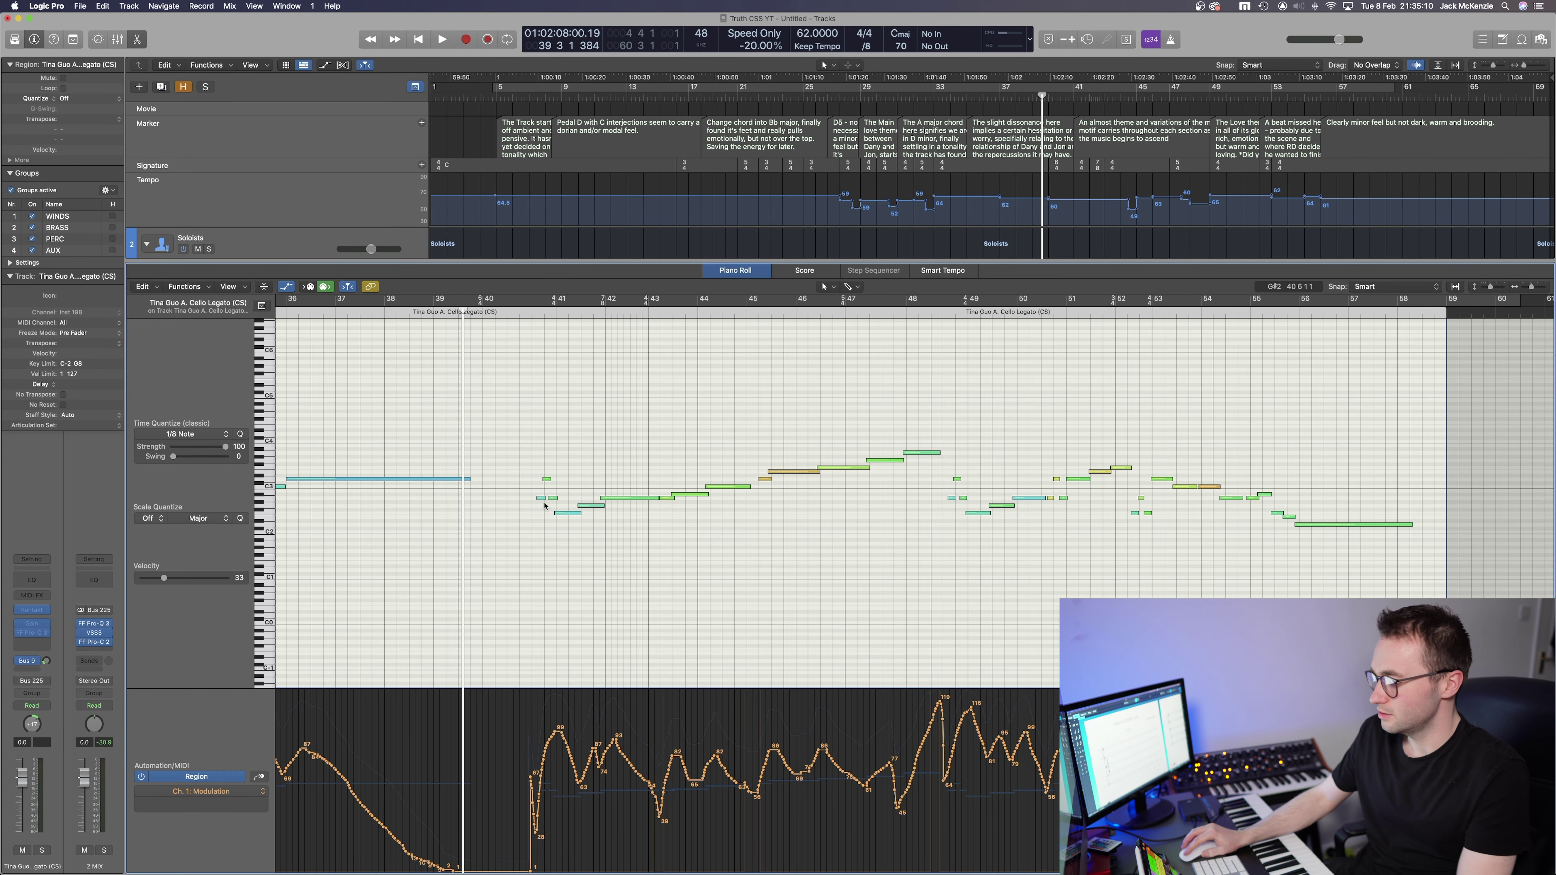
left_click(542, 497)
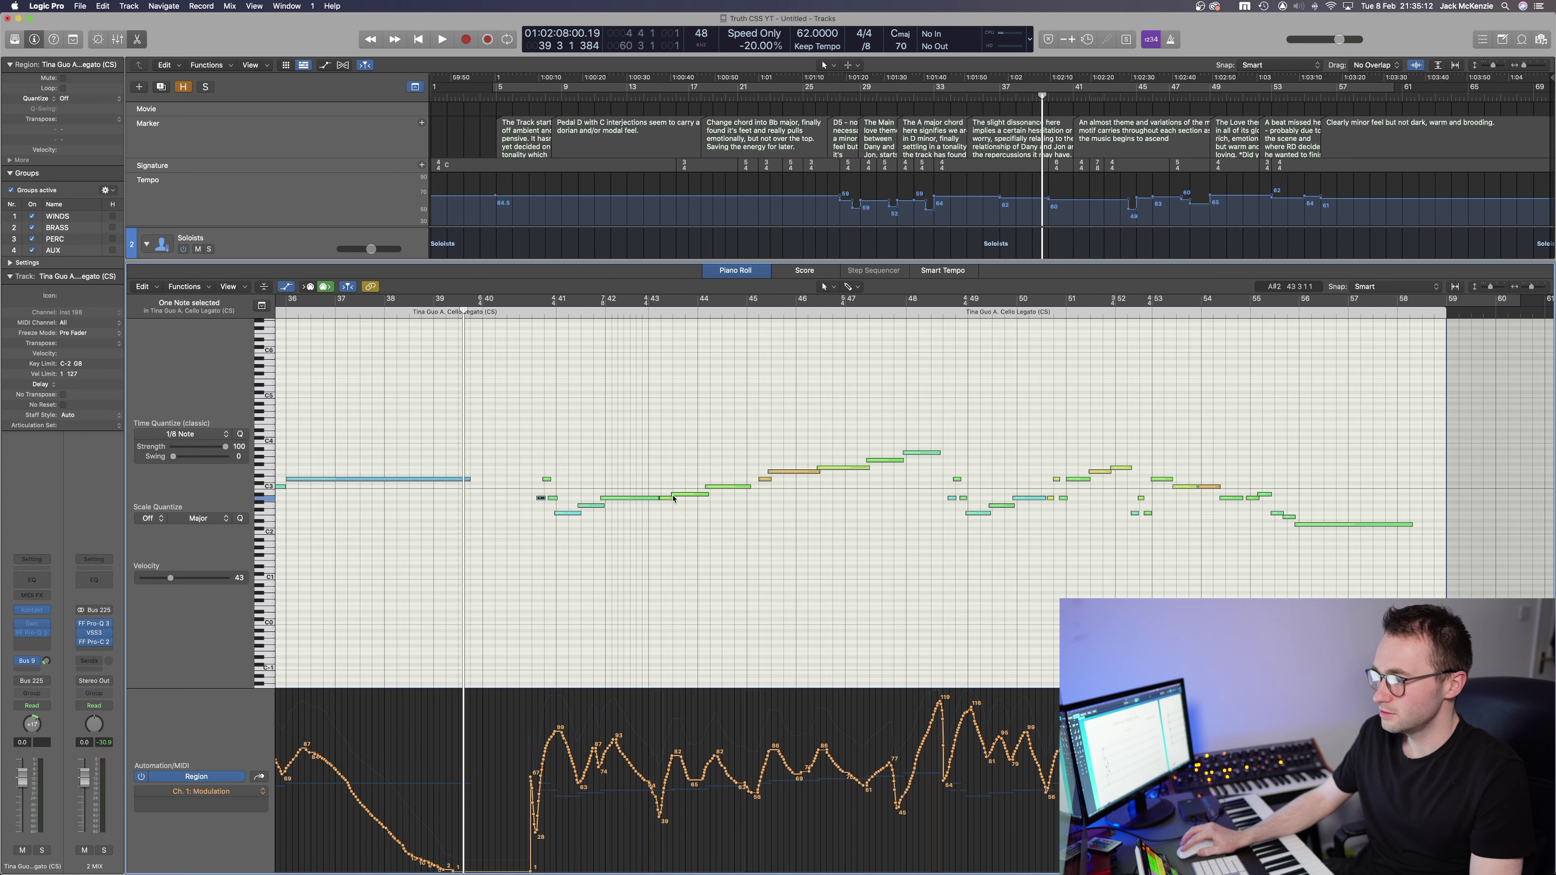
scroll(673, 499, "up", 3)
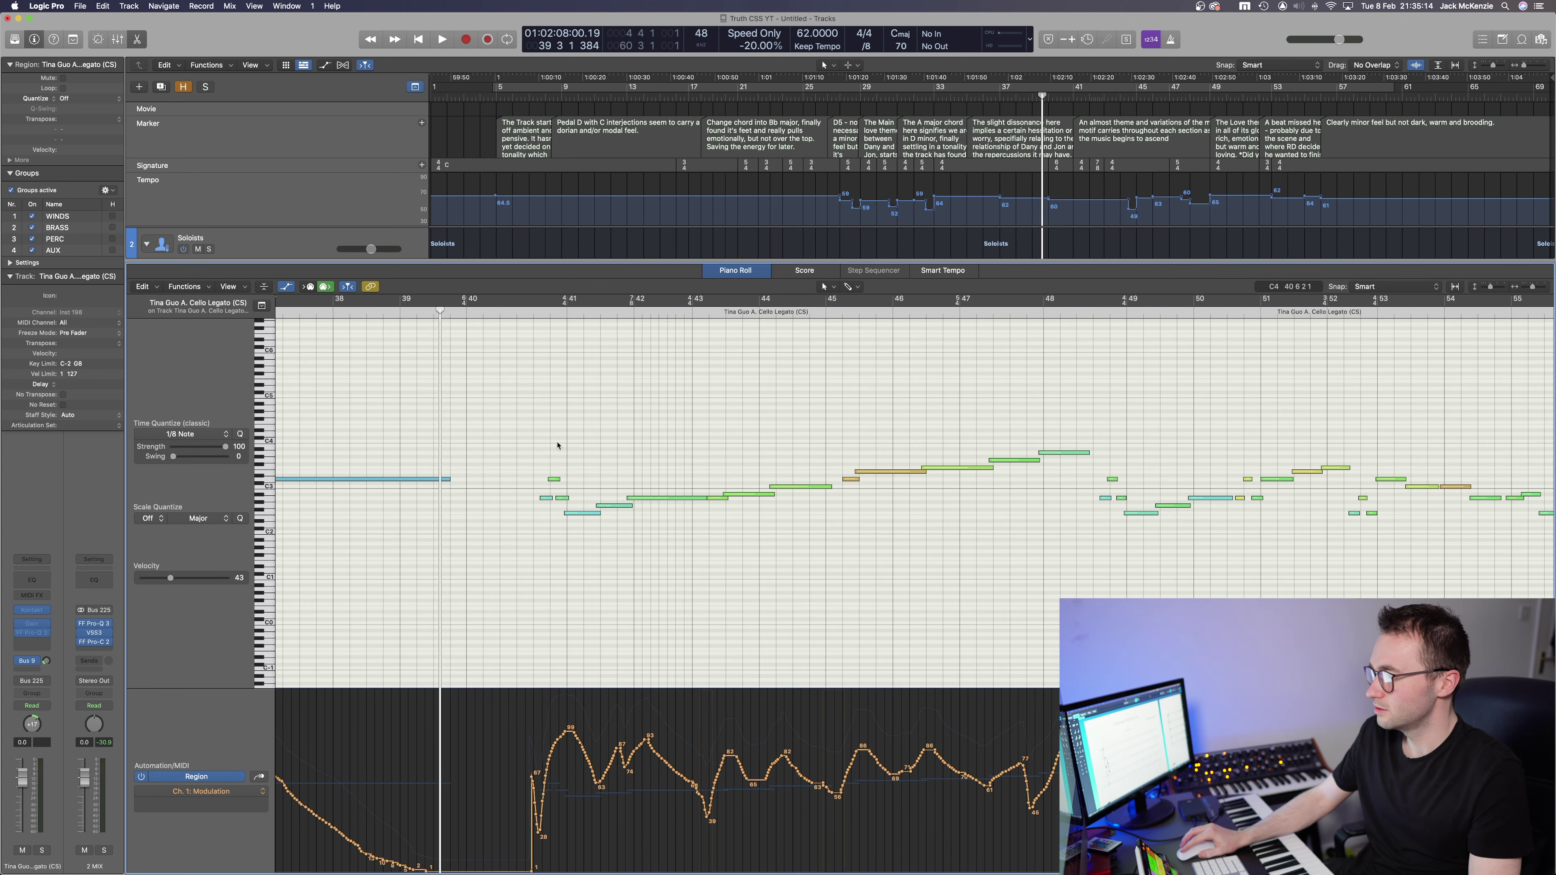
scroll(558, 446, "down", 3)
mouse_move(504, 392)
left_mouse_down()
mouse_move(549, 543)
mouse_move(1065, 593)
mouse_move(1286, 596)
left_mouse_up()
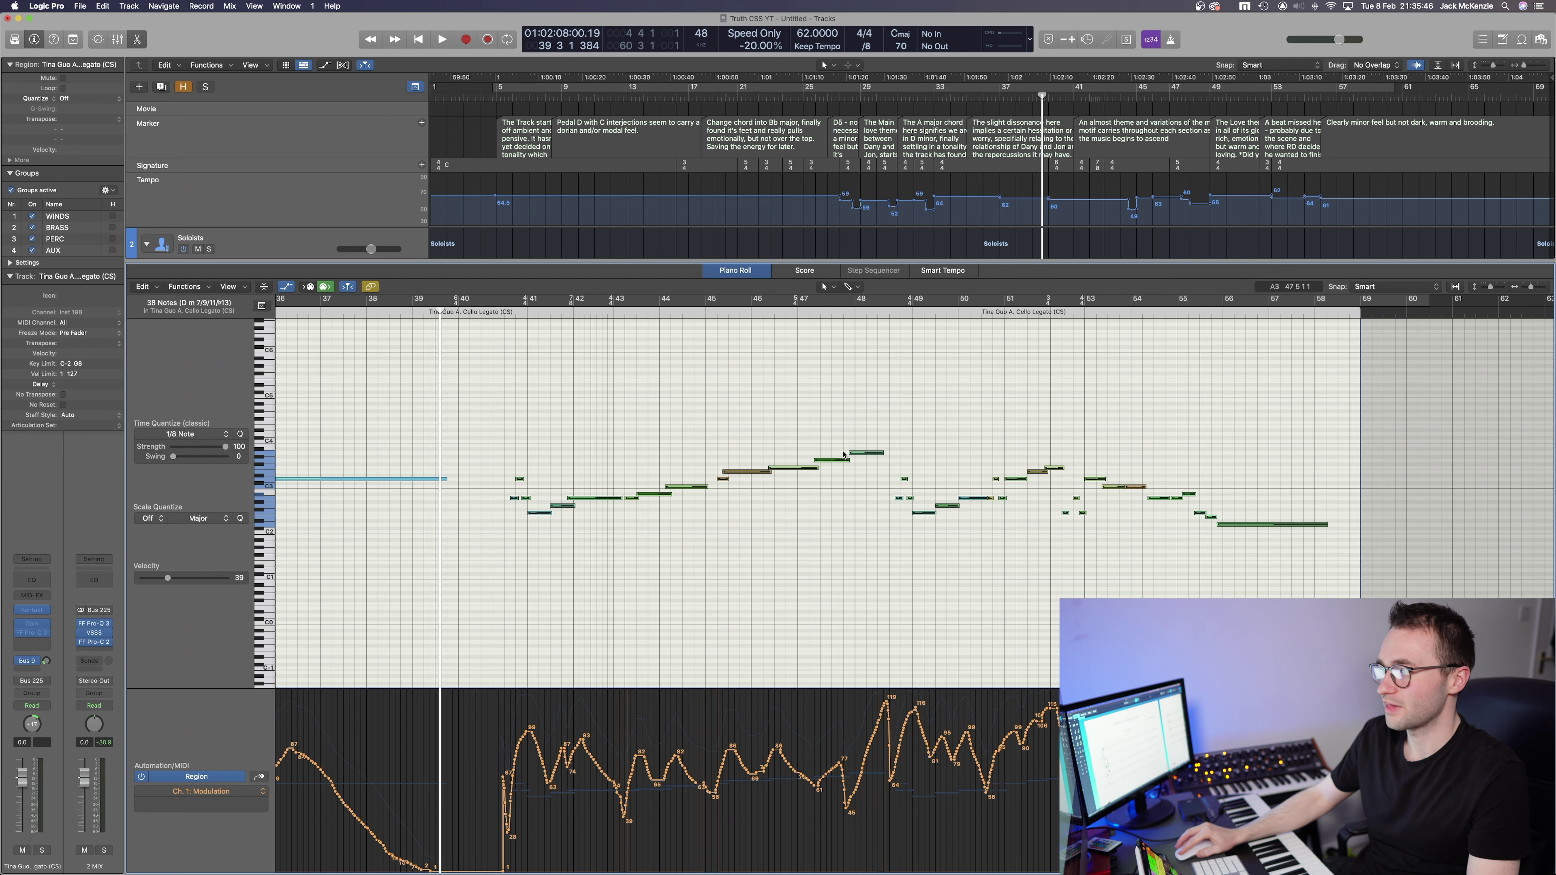
Zoom in on bars 39–49 and trim the start of the held note around bar 42
left_click(698, 452, "ctrl+alt")
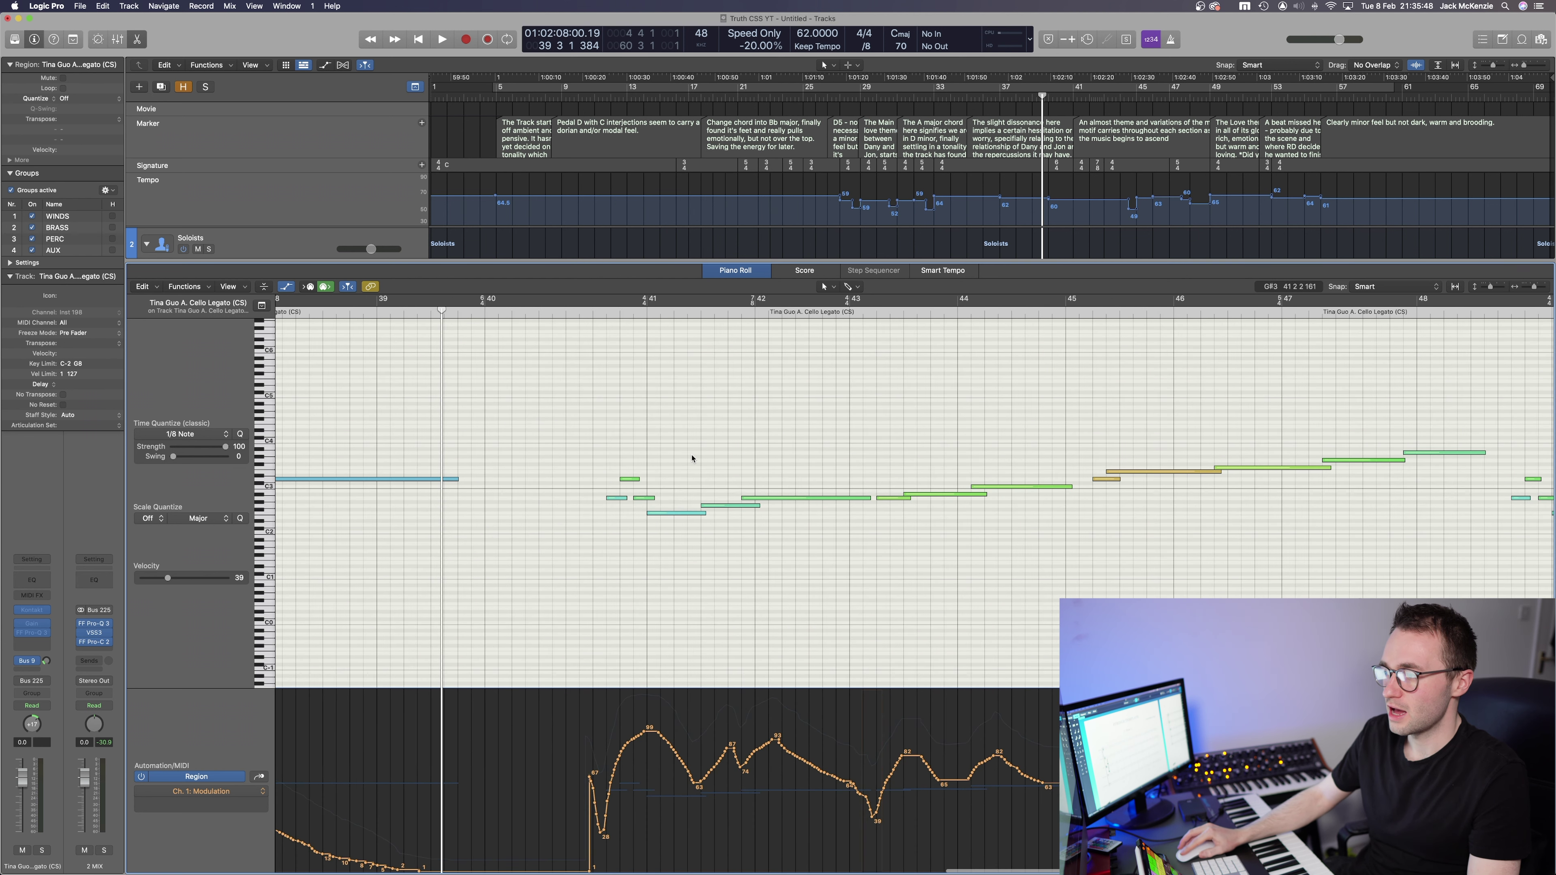
left_click(692, 453, "ctrl+alt")
scroll(588, 457, "right", 2)
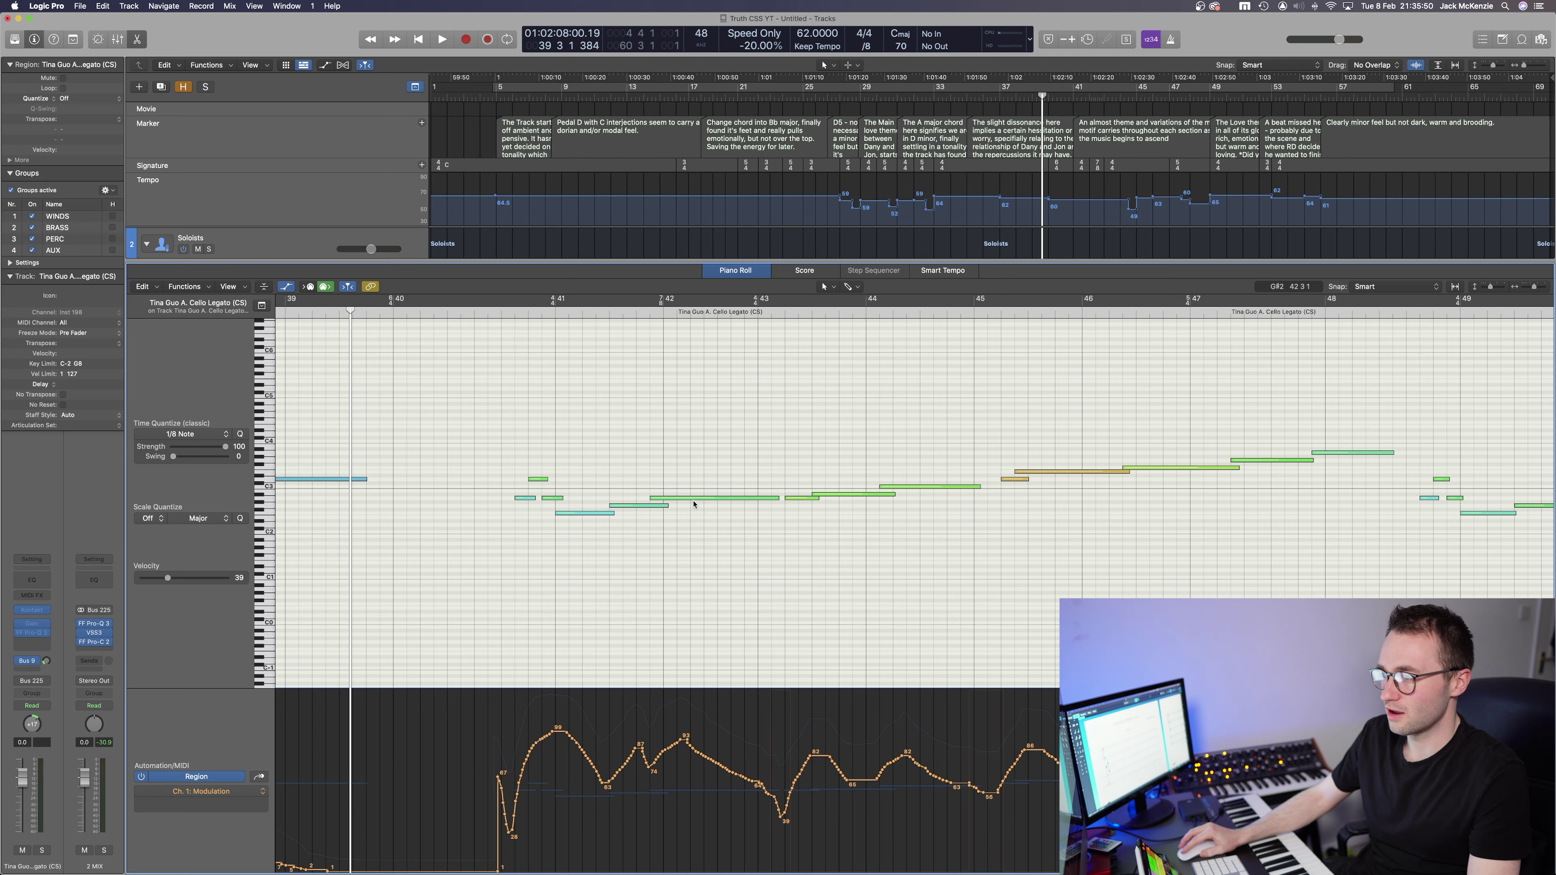
scroll(694, 504, "right", 2)
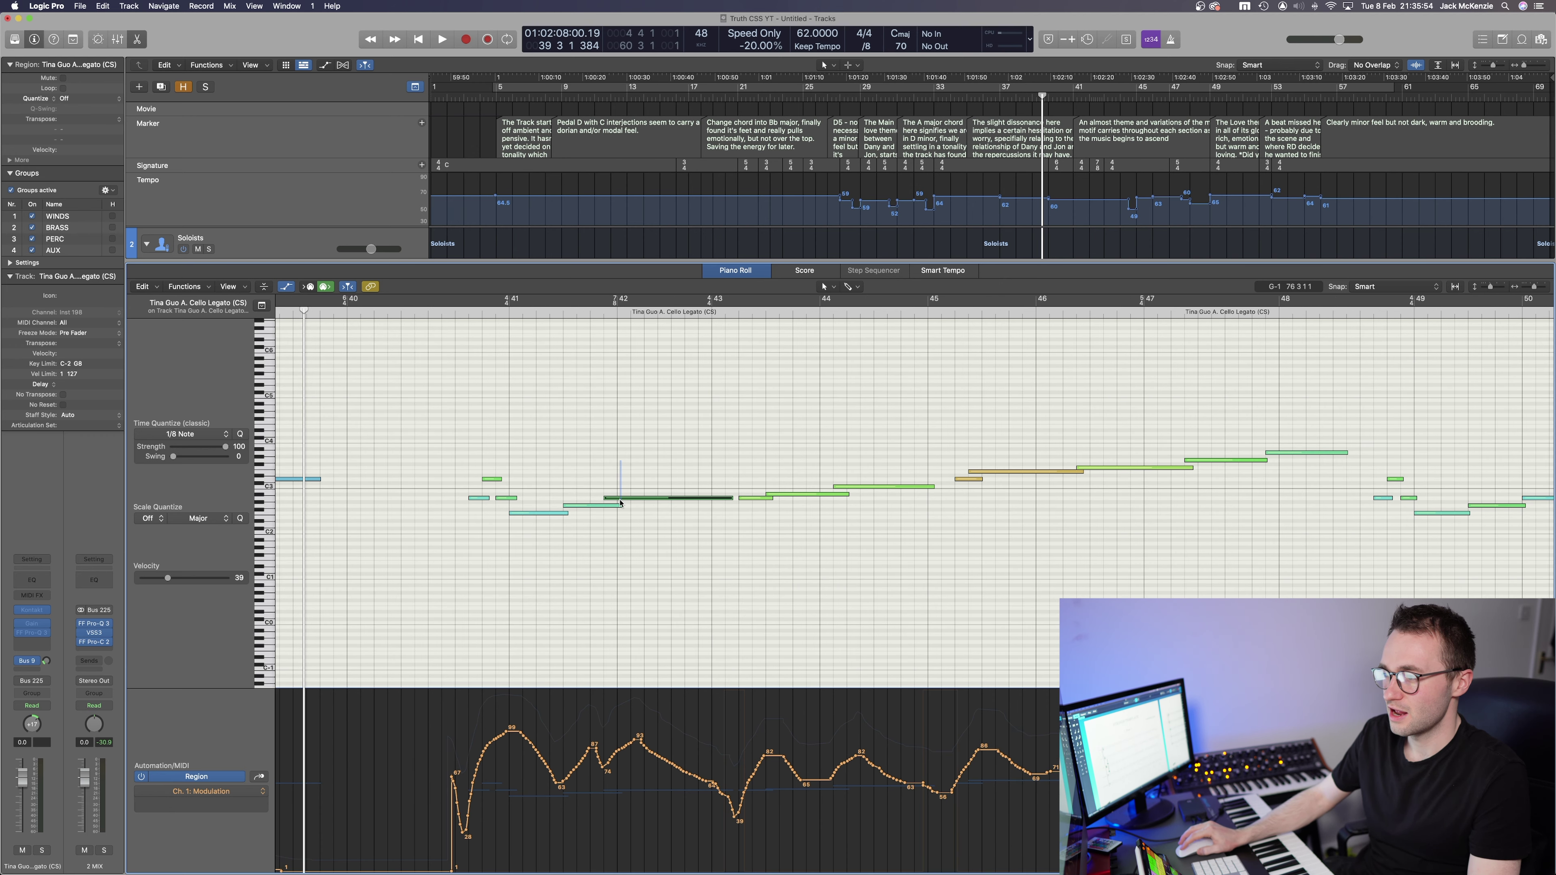
left_click_drag(606, 498, 617, 498)
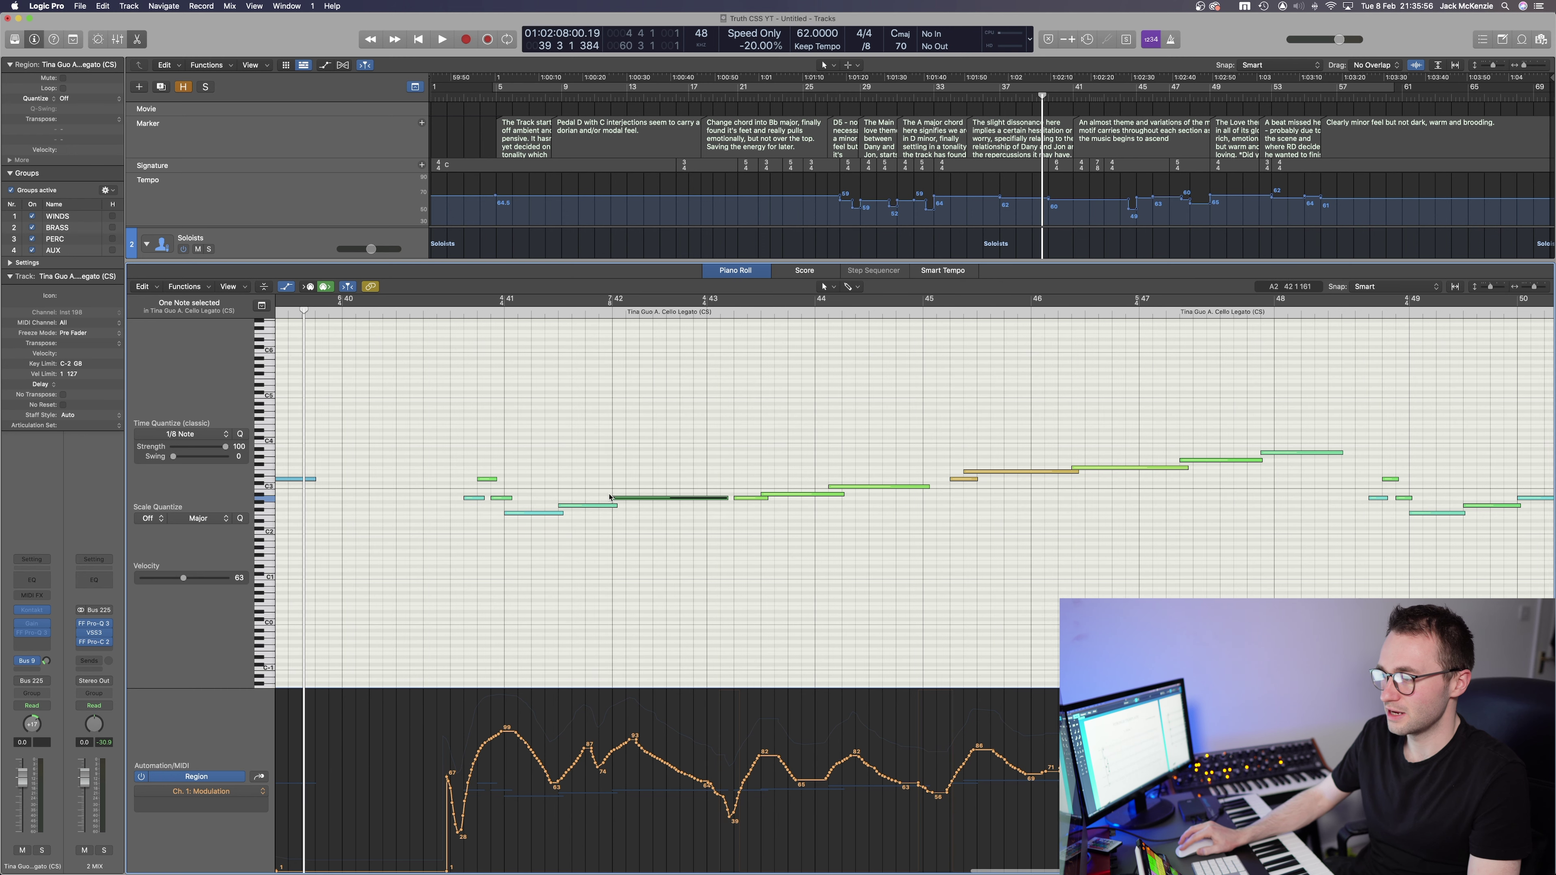
scroll(617, 499, "right", 5)
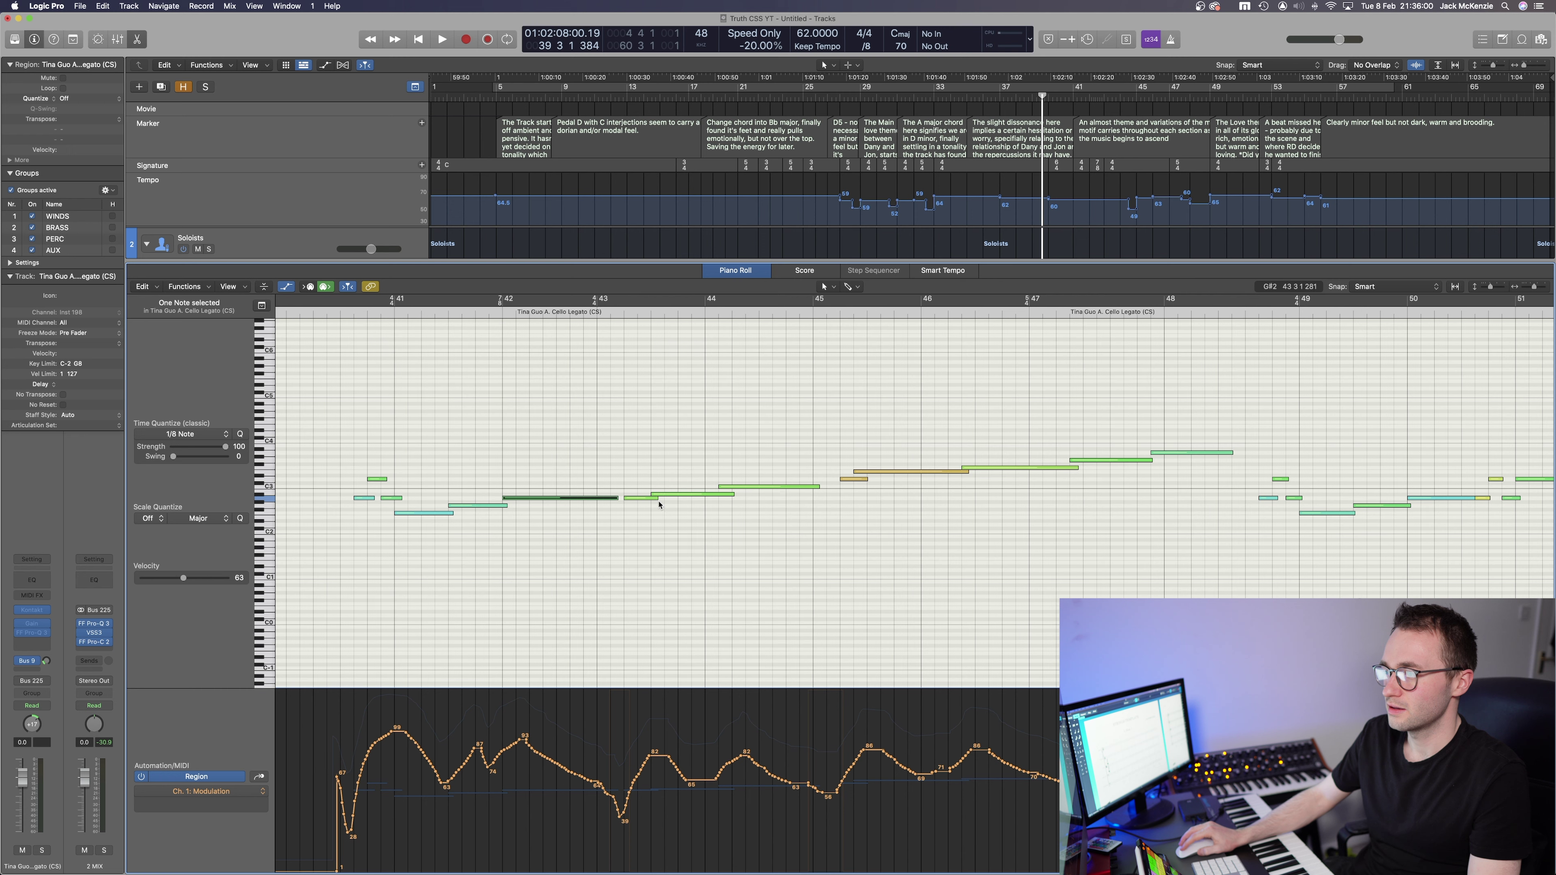
scroll(729, 493, "right", 2)
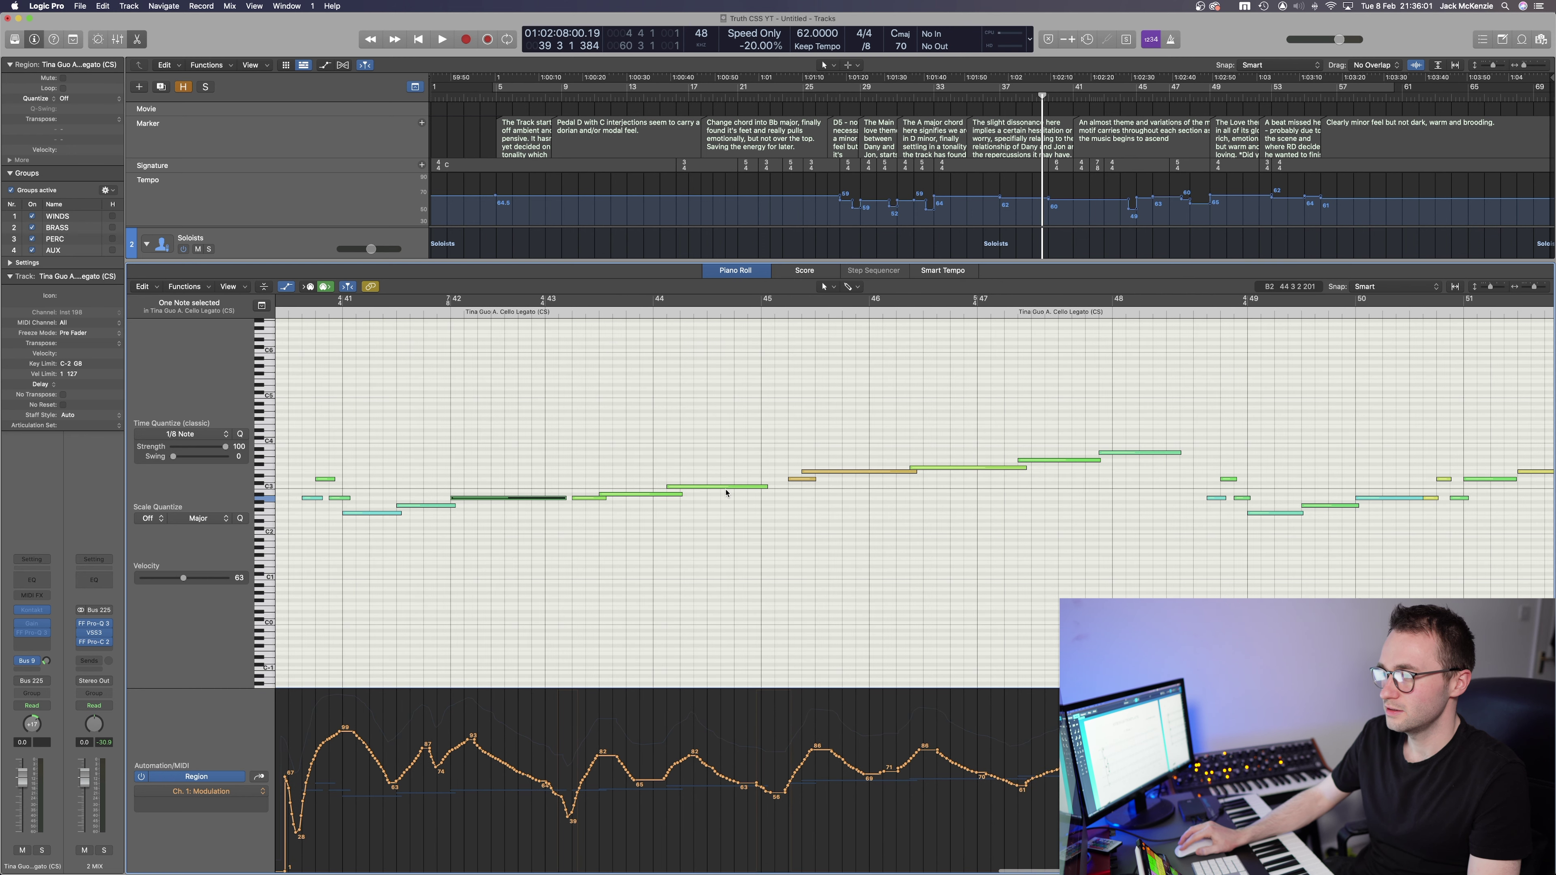
Audition bars 40 to 45 in sections, then select the four notes starting near bar 45
left_click(669, 489)
scroll(745, 493, "right", 2)
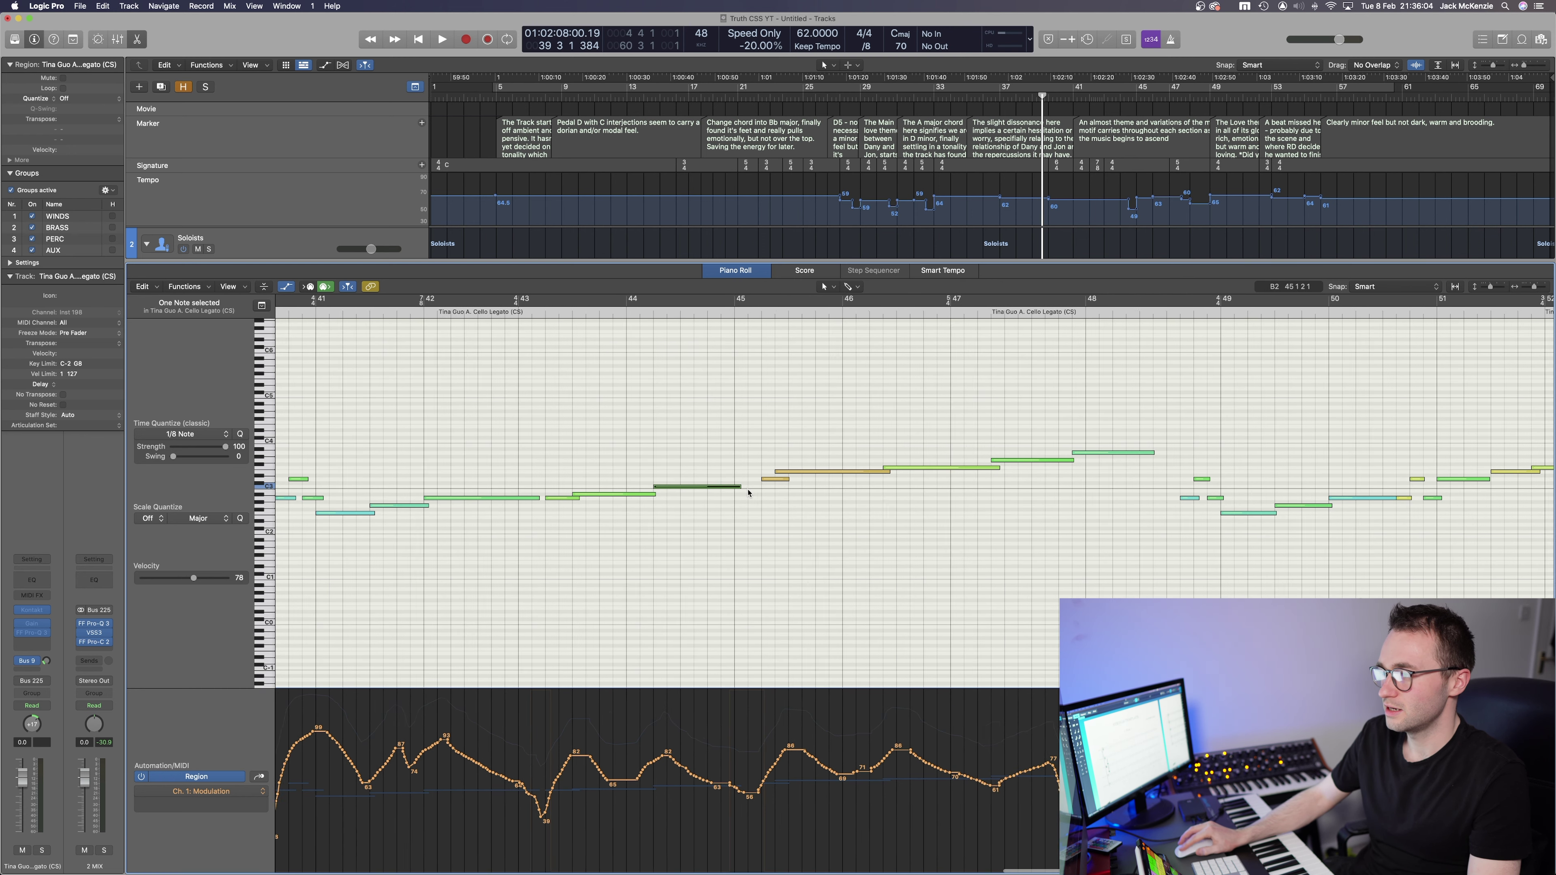
scroll(729, 490, "down", 3)
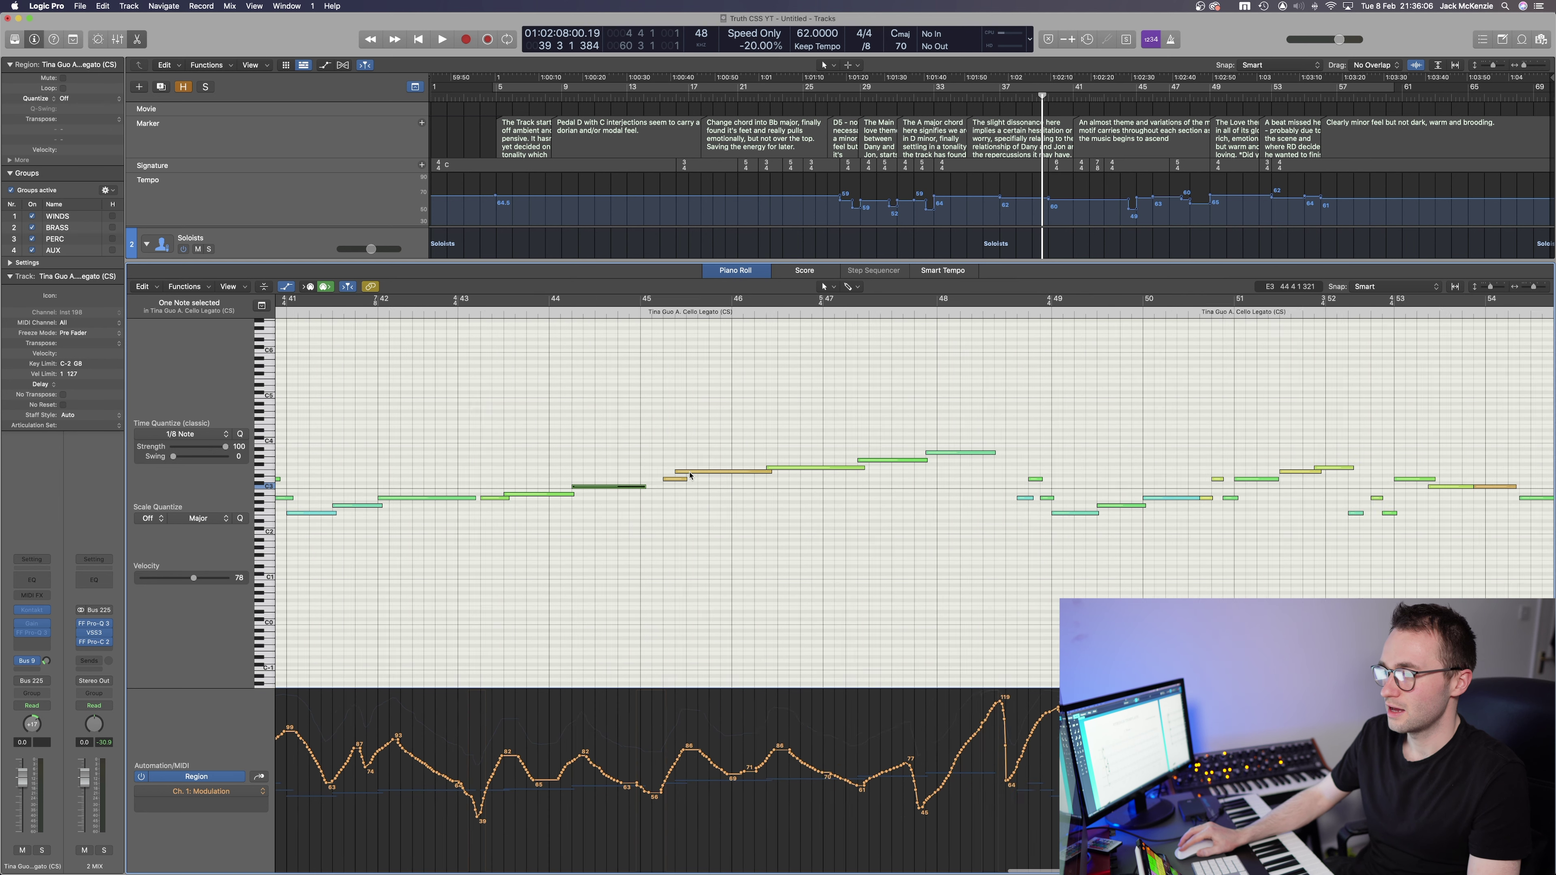
left_click(340, 451)
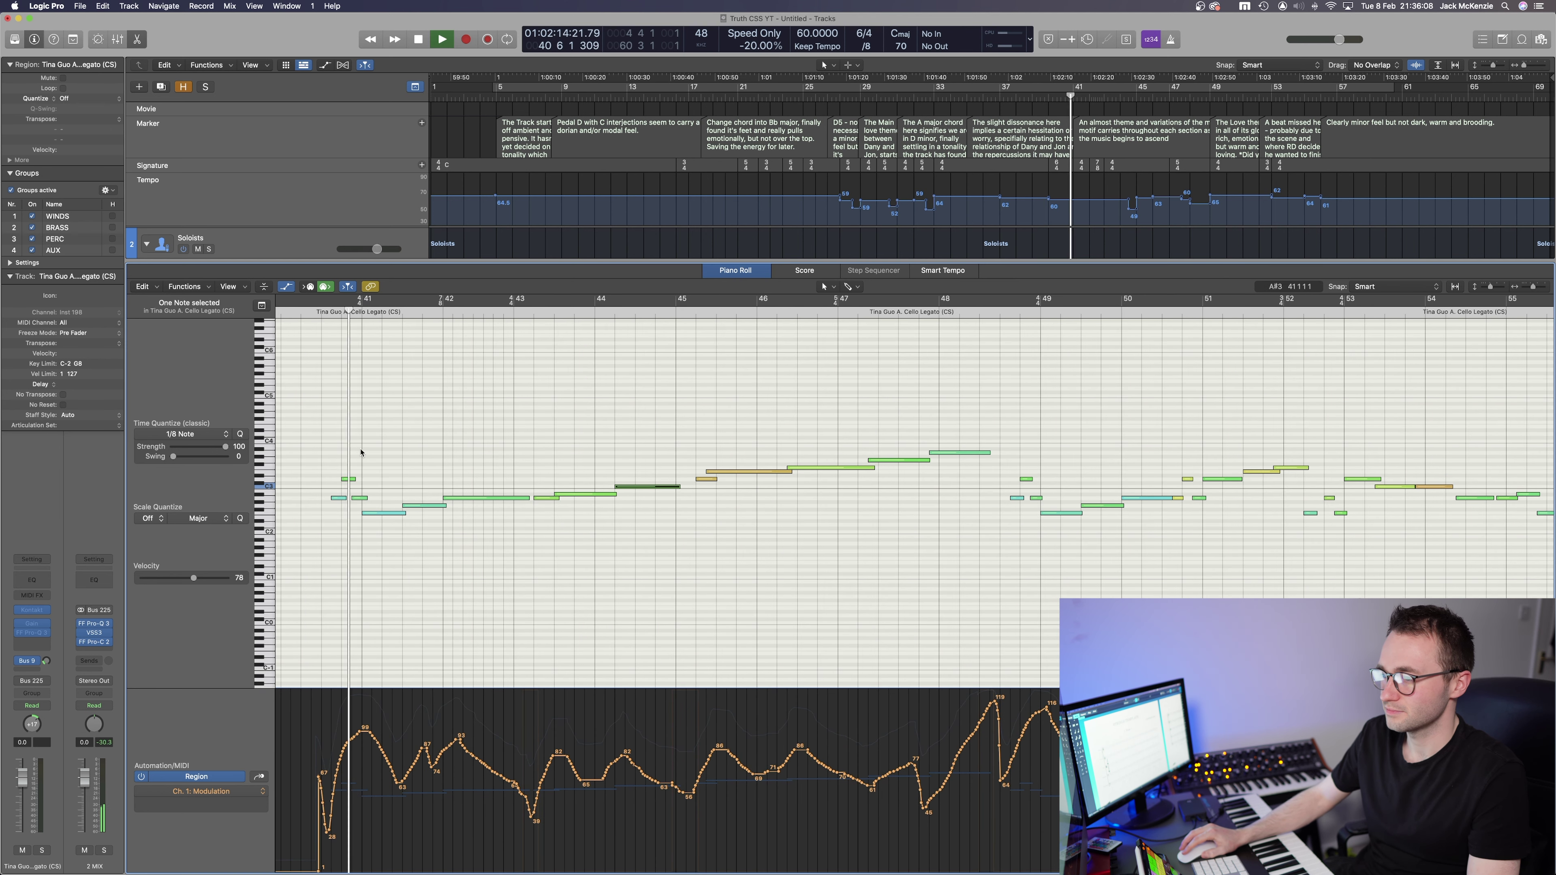
left_click(430, 476)
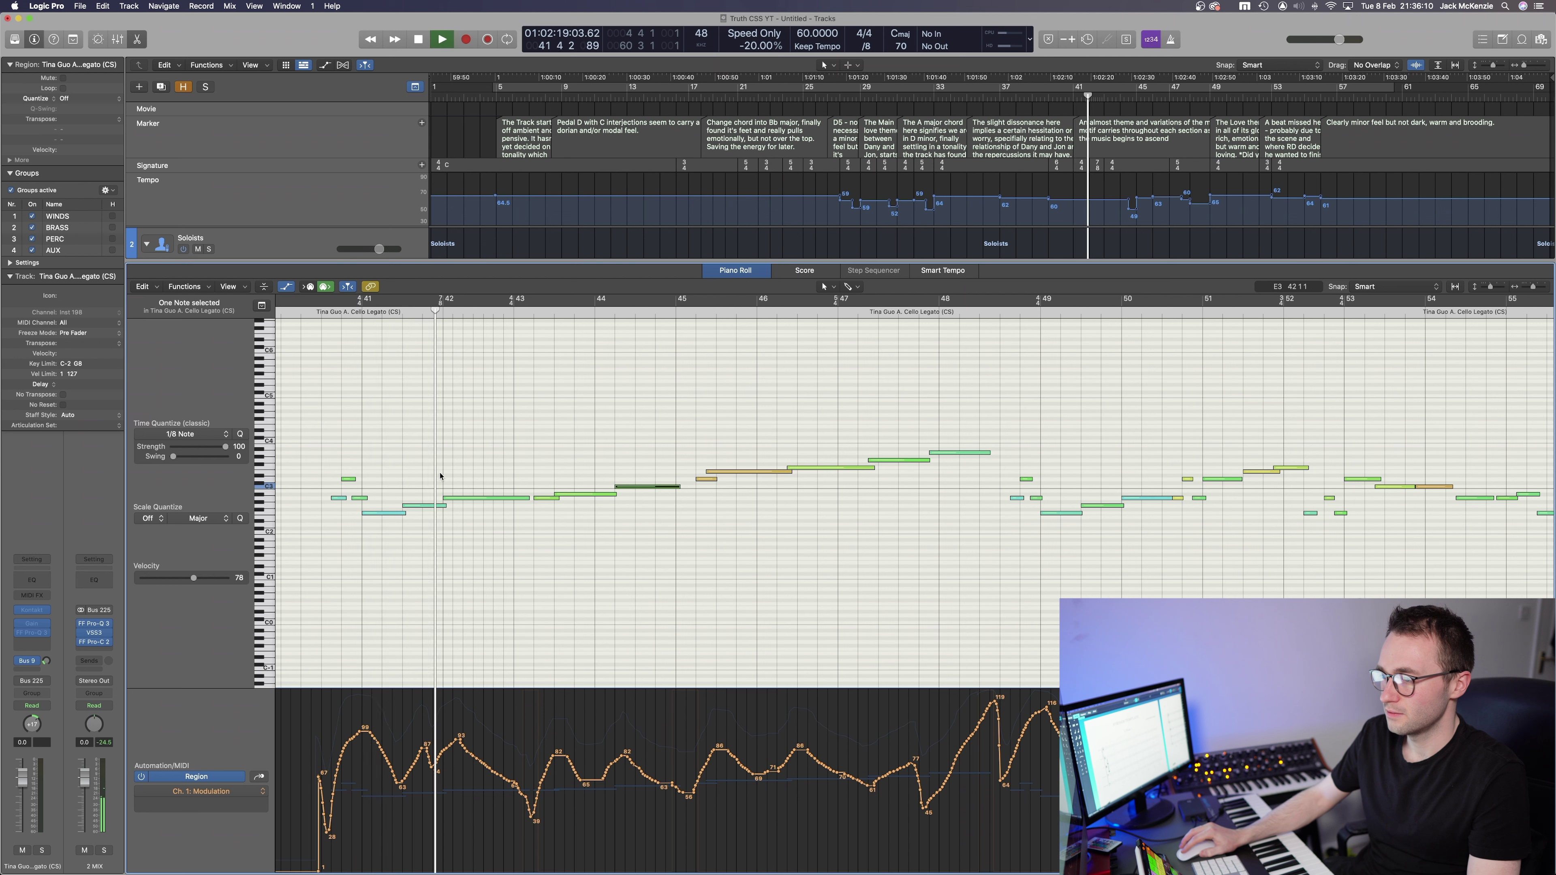
left_click(515, 484)
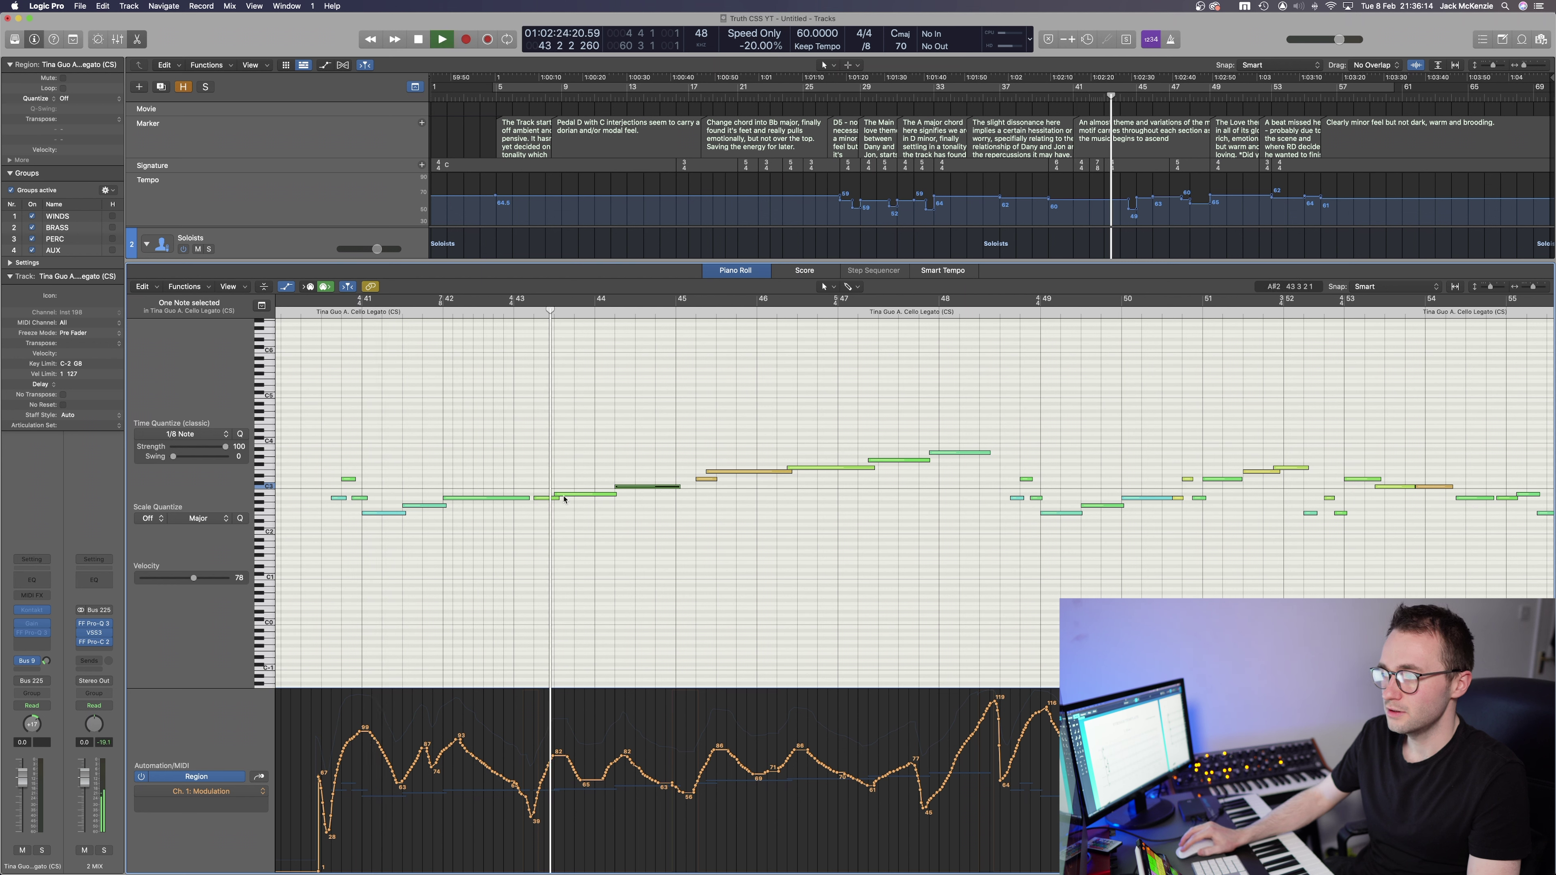
key("space")
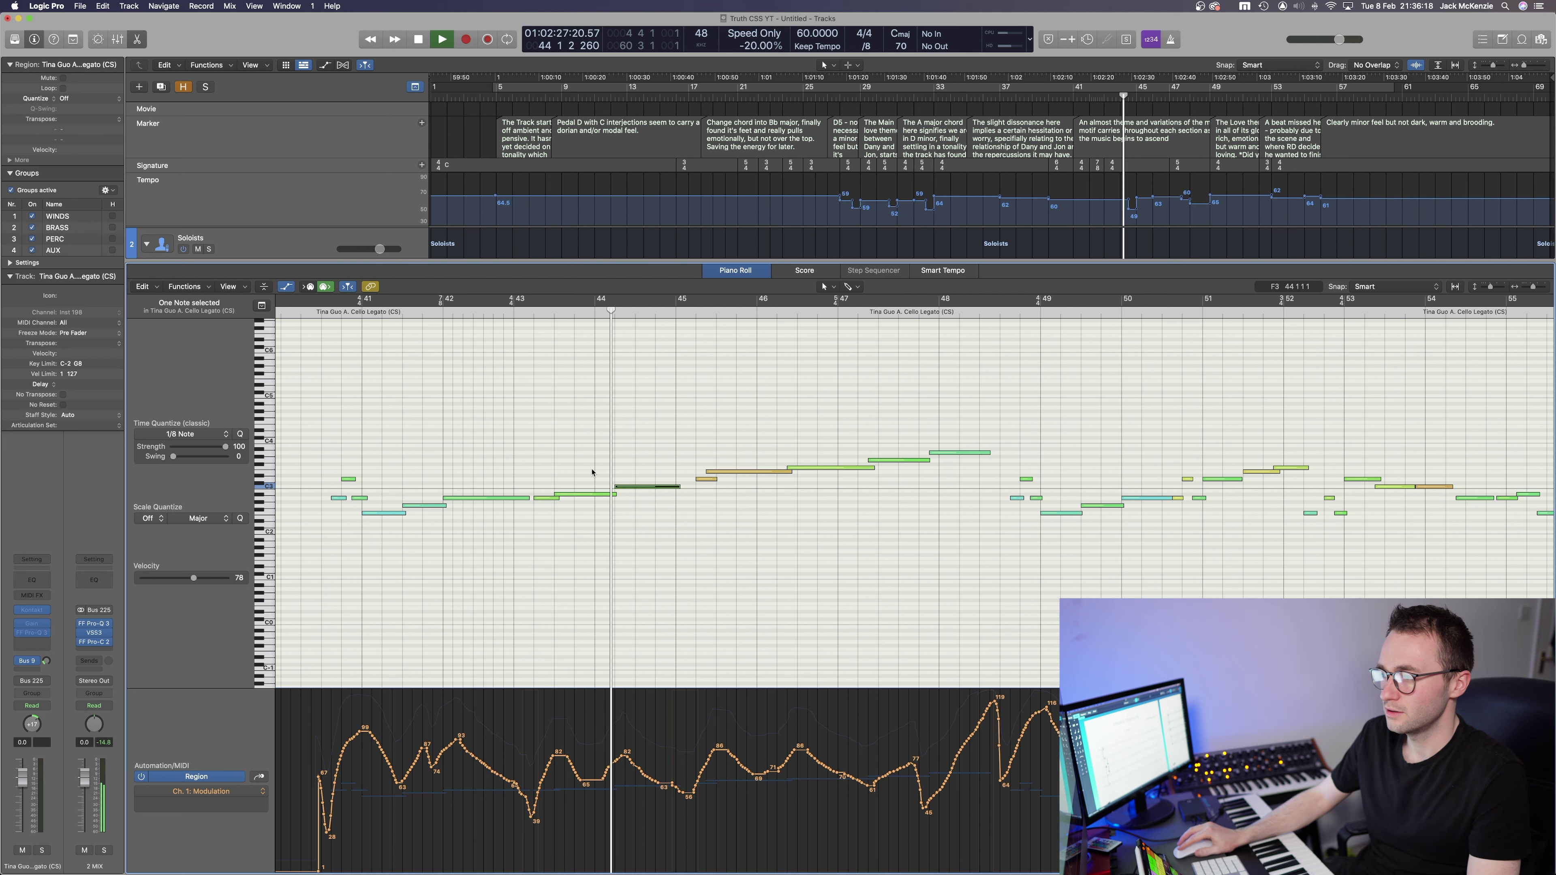
left_click(625, 472)
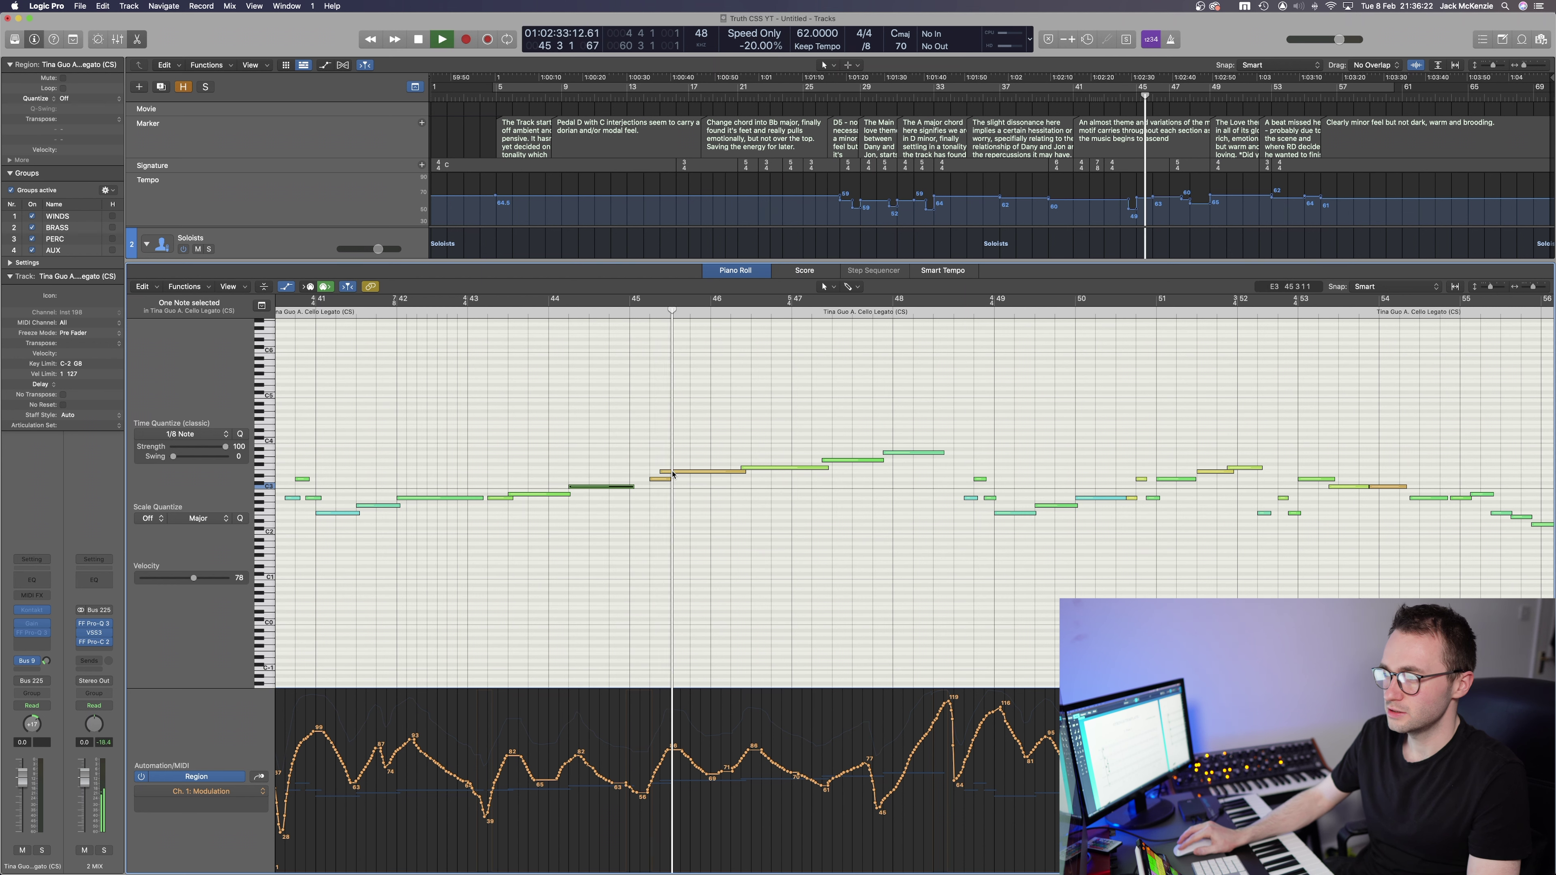
key("space")
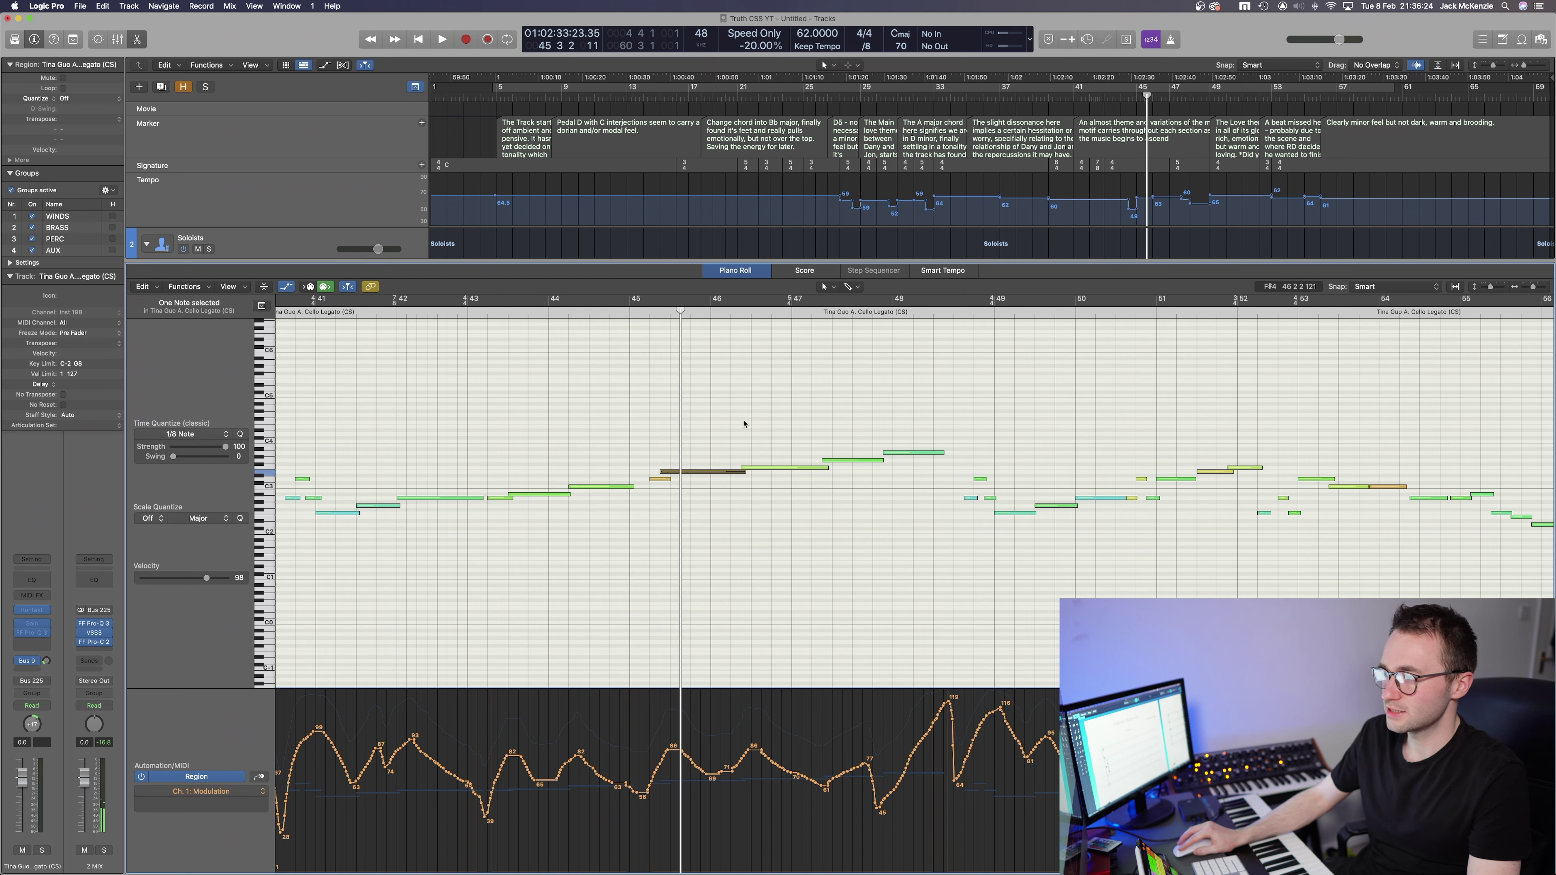
left_click_drag(740, 480, 901, 488)
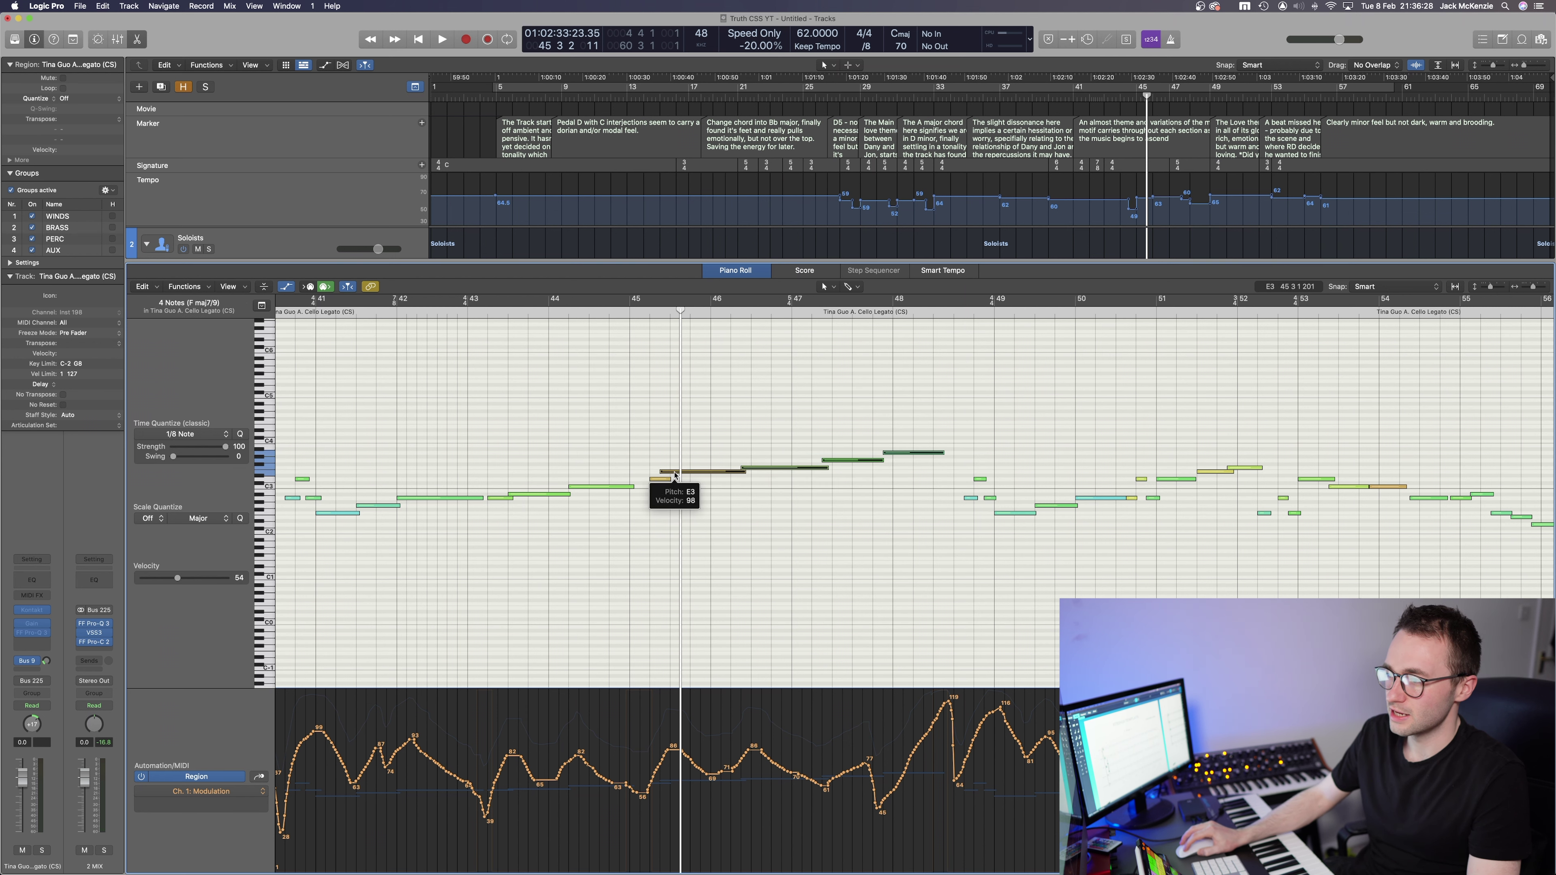
Shift the four bar-45 notes slightly later and shorten the end of the high A3 note
left_click_drag(674, 475, 685, 476)
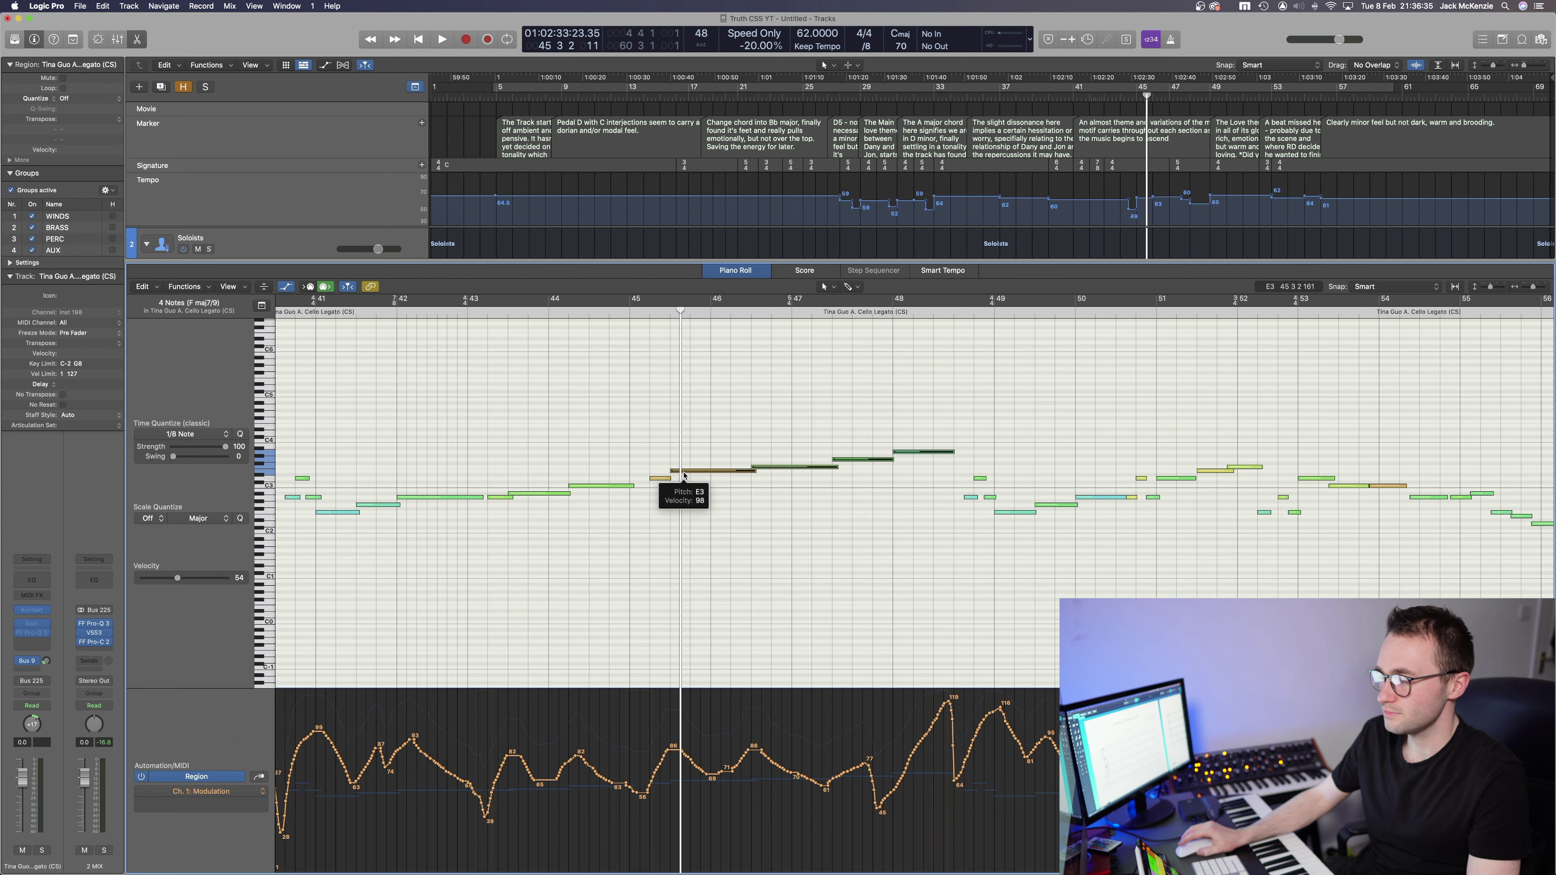
scroll(685, 476, "right", 5)
left_click(760, 414)
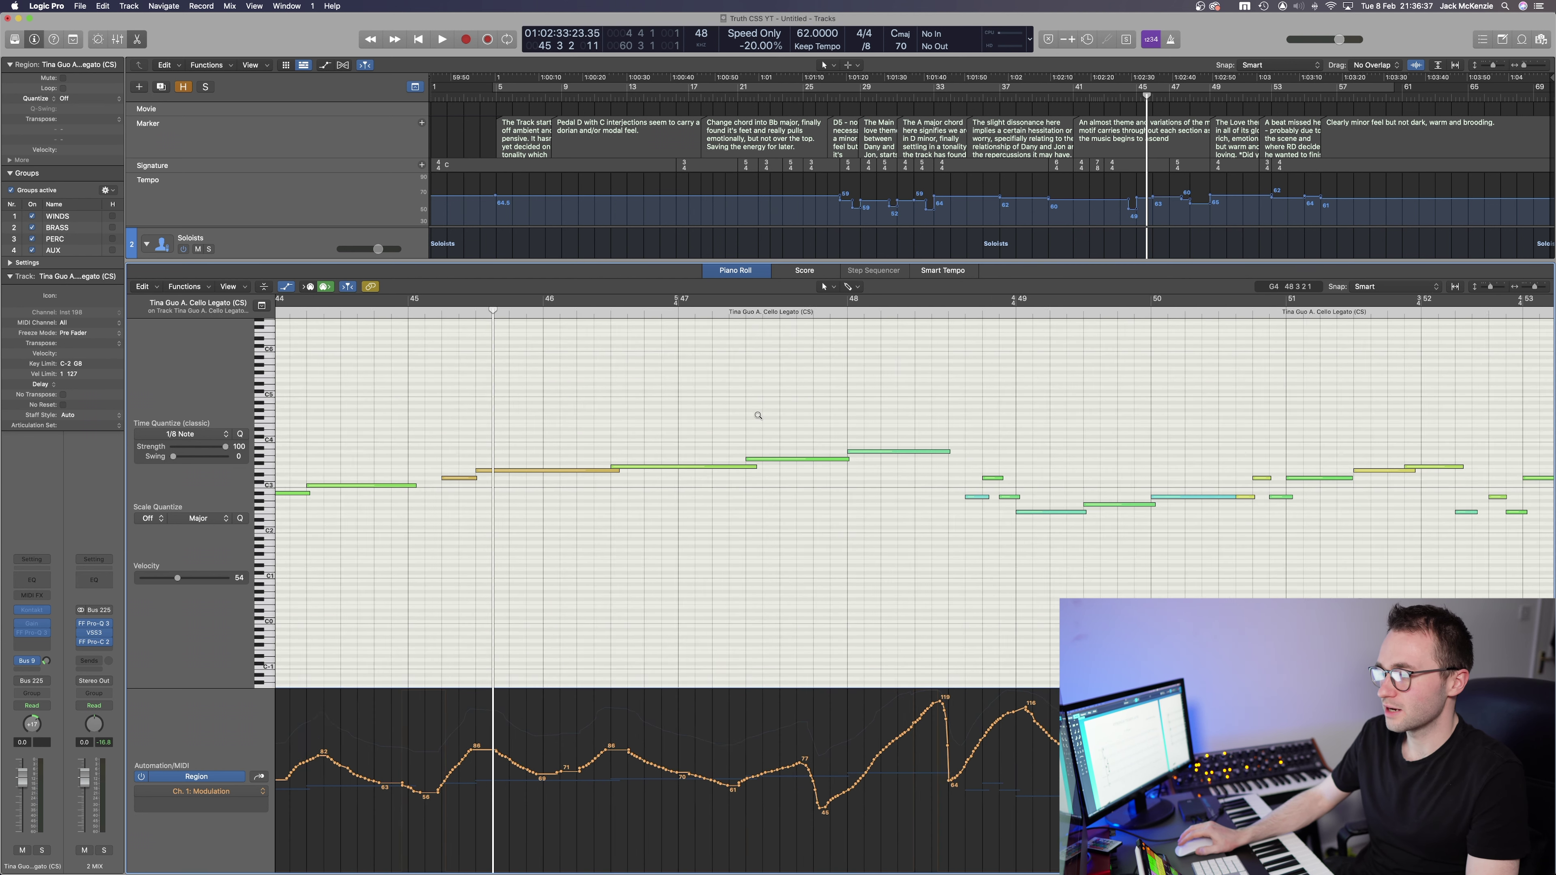
scroll(730, 556, "up", 3)
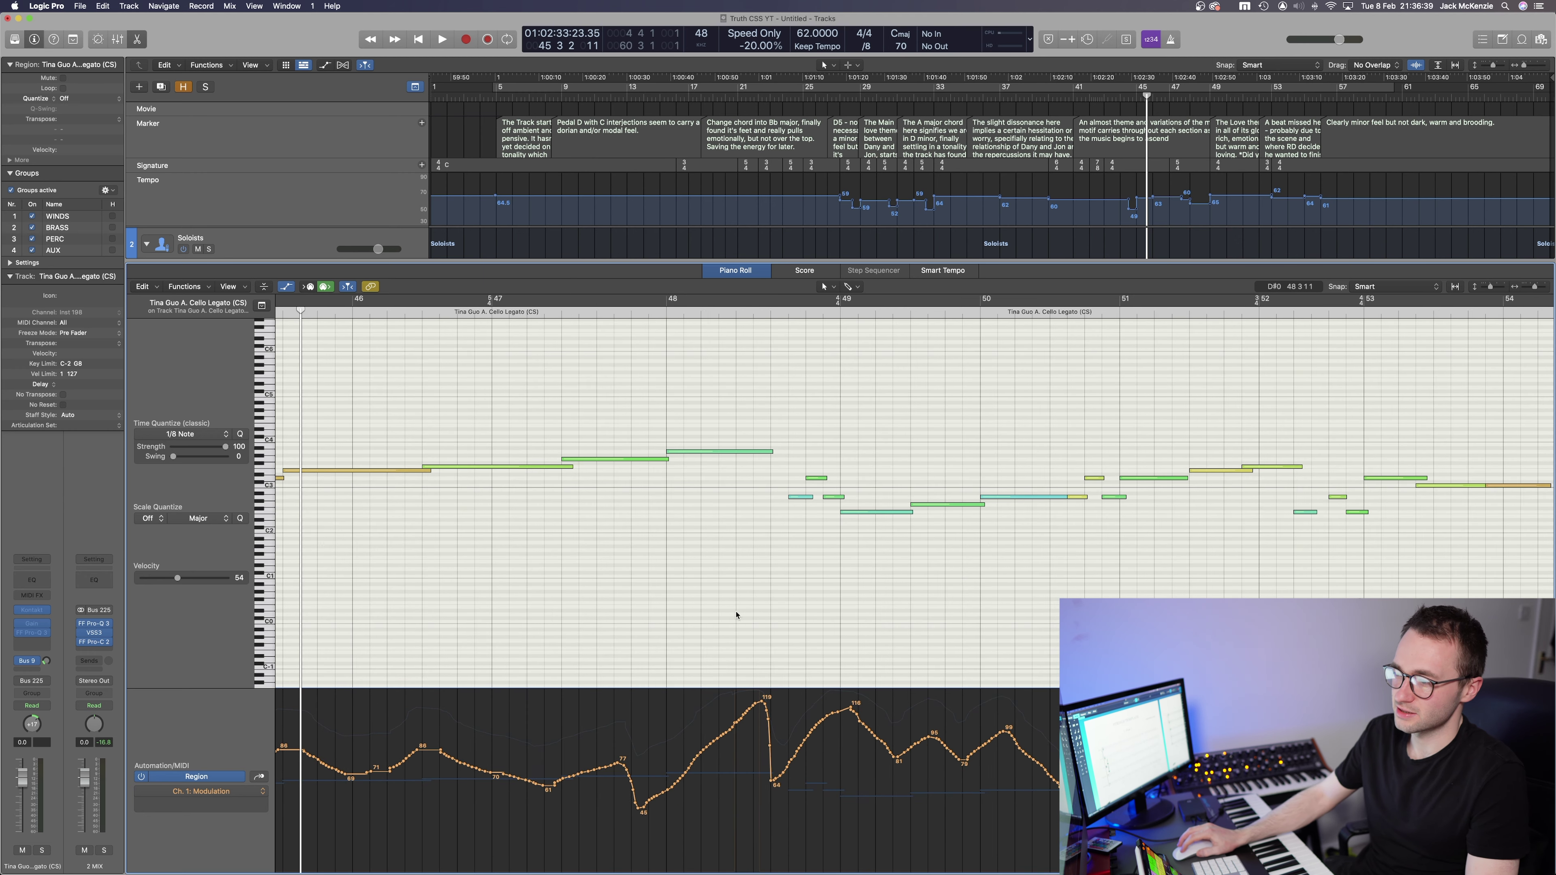
scroll(807, 450, "right", 1)
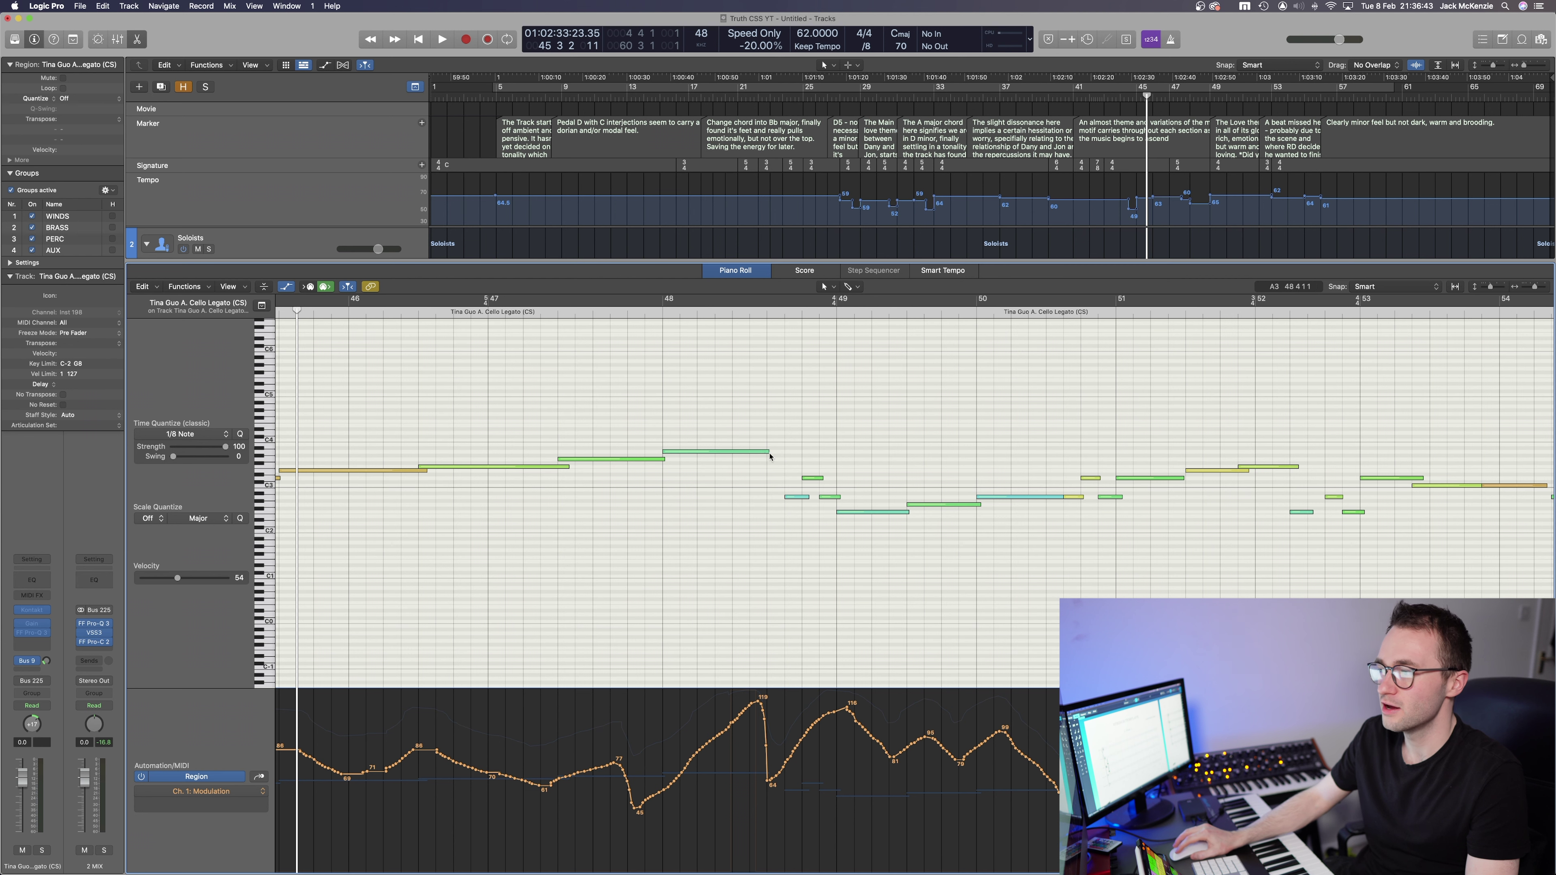
key("super+Right")
key("super+Down")
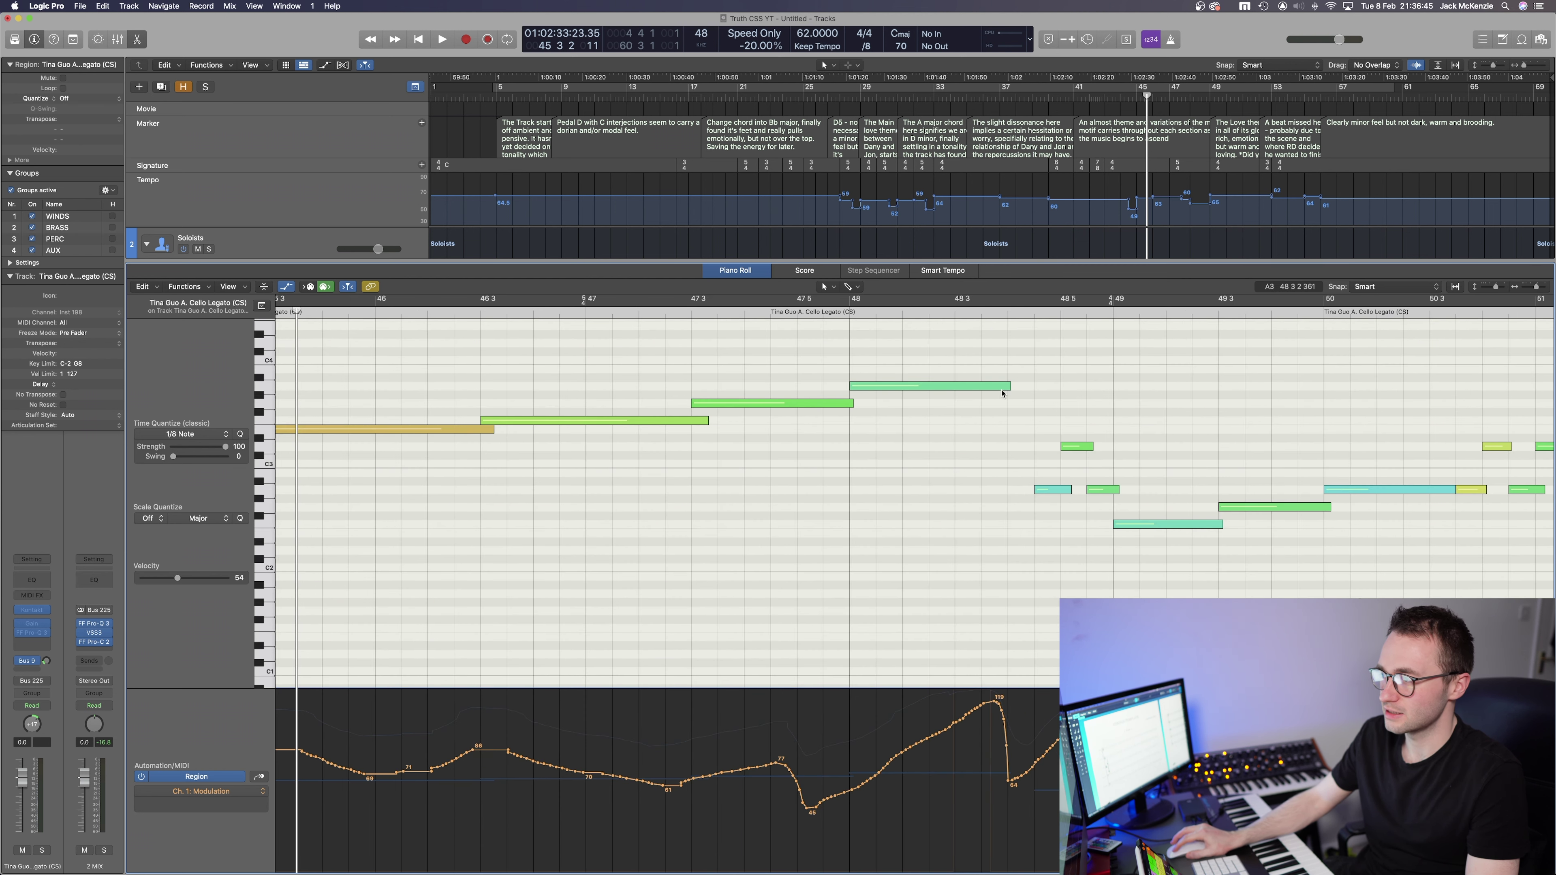
left_click_drag(1010, 388, 1008, 391)
Select the 13 notes in bars 40–47 and quantize them to eighth notes
key("super+Up")
key("super+Left")
key("super+Left")
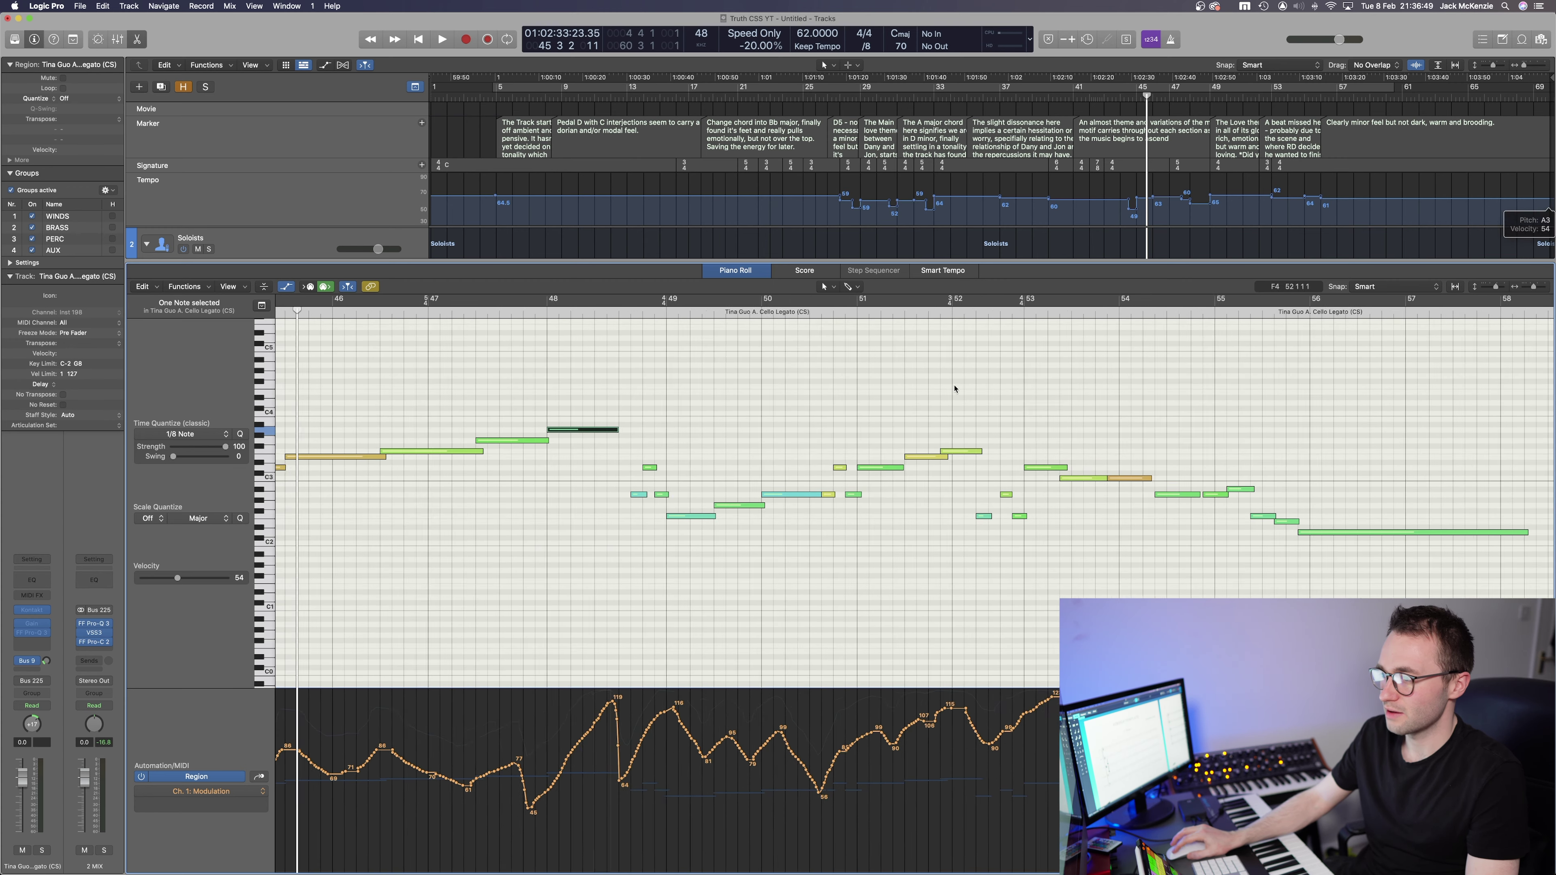
scroll(955, 388, "left", 5)
key("super+Left")
scroll(873, 410, "left", 3)
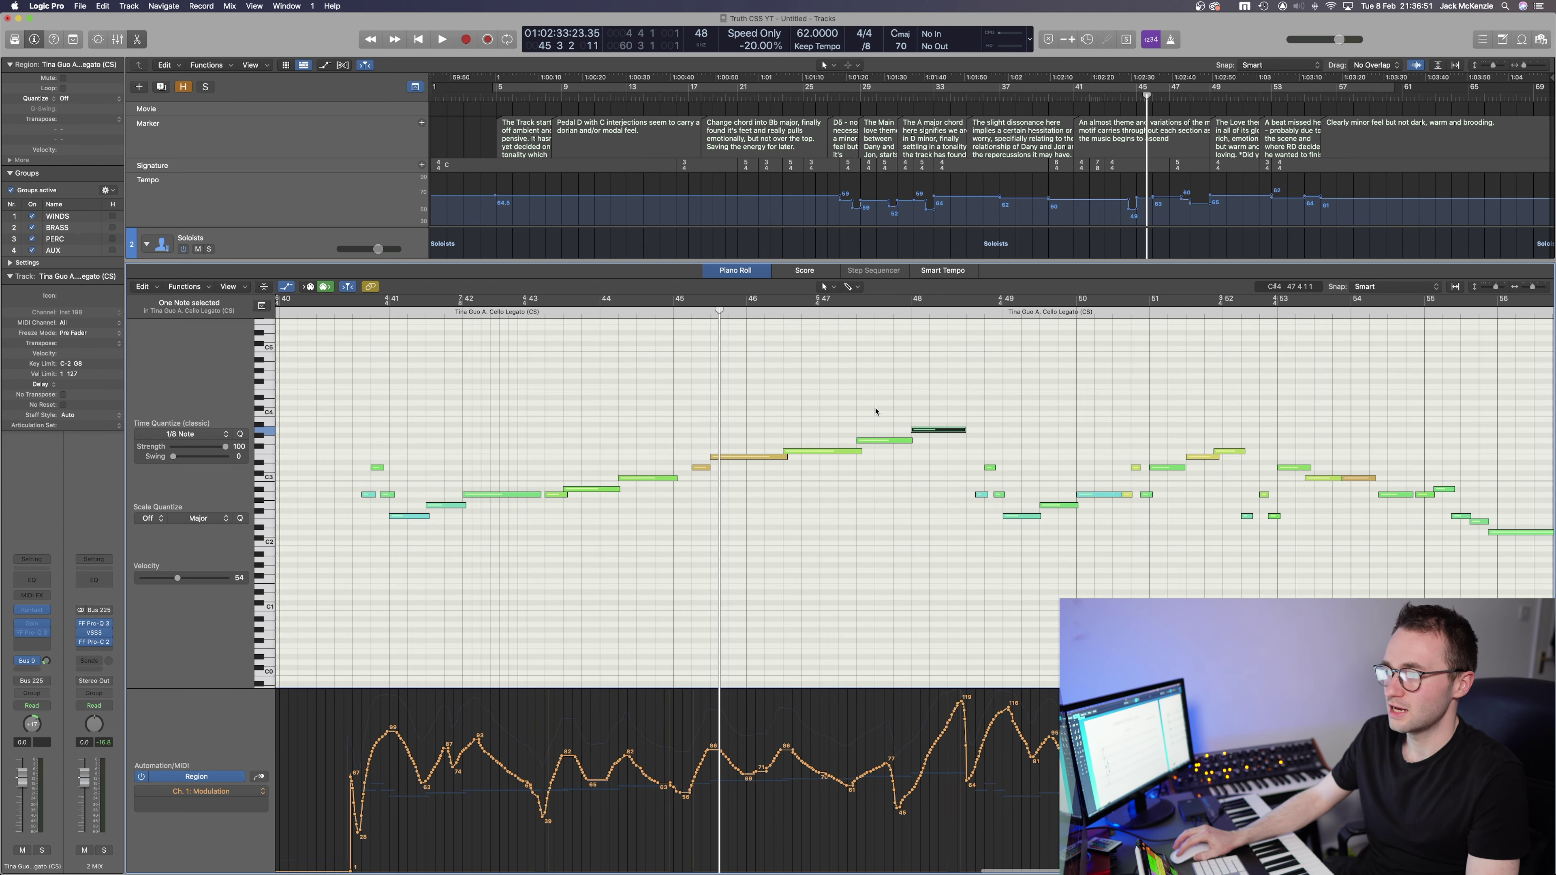
left_click_drag(336, 411, 857, 559)
key("q")
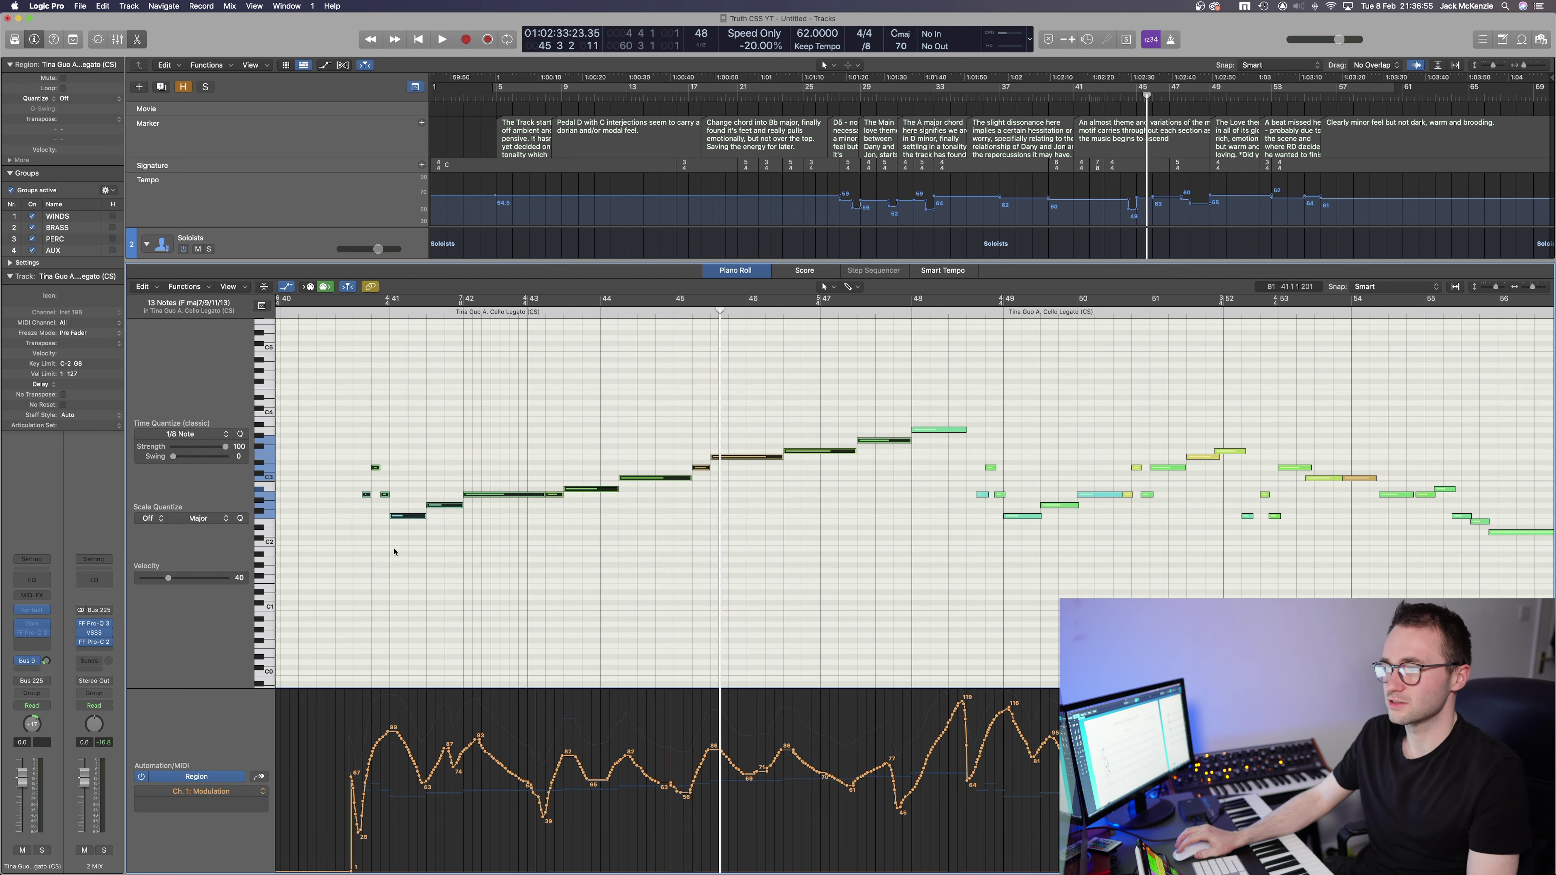
scroll(392, 491, "up", 5)
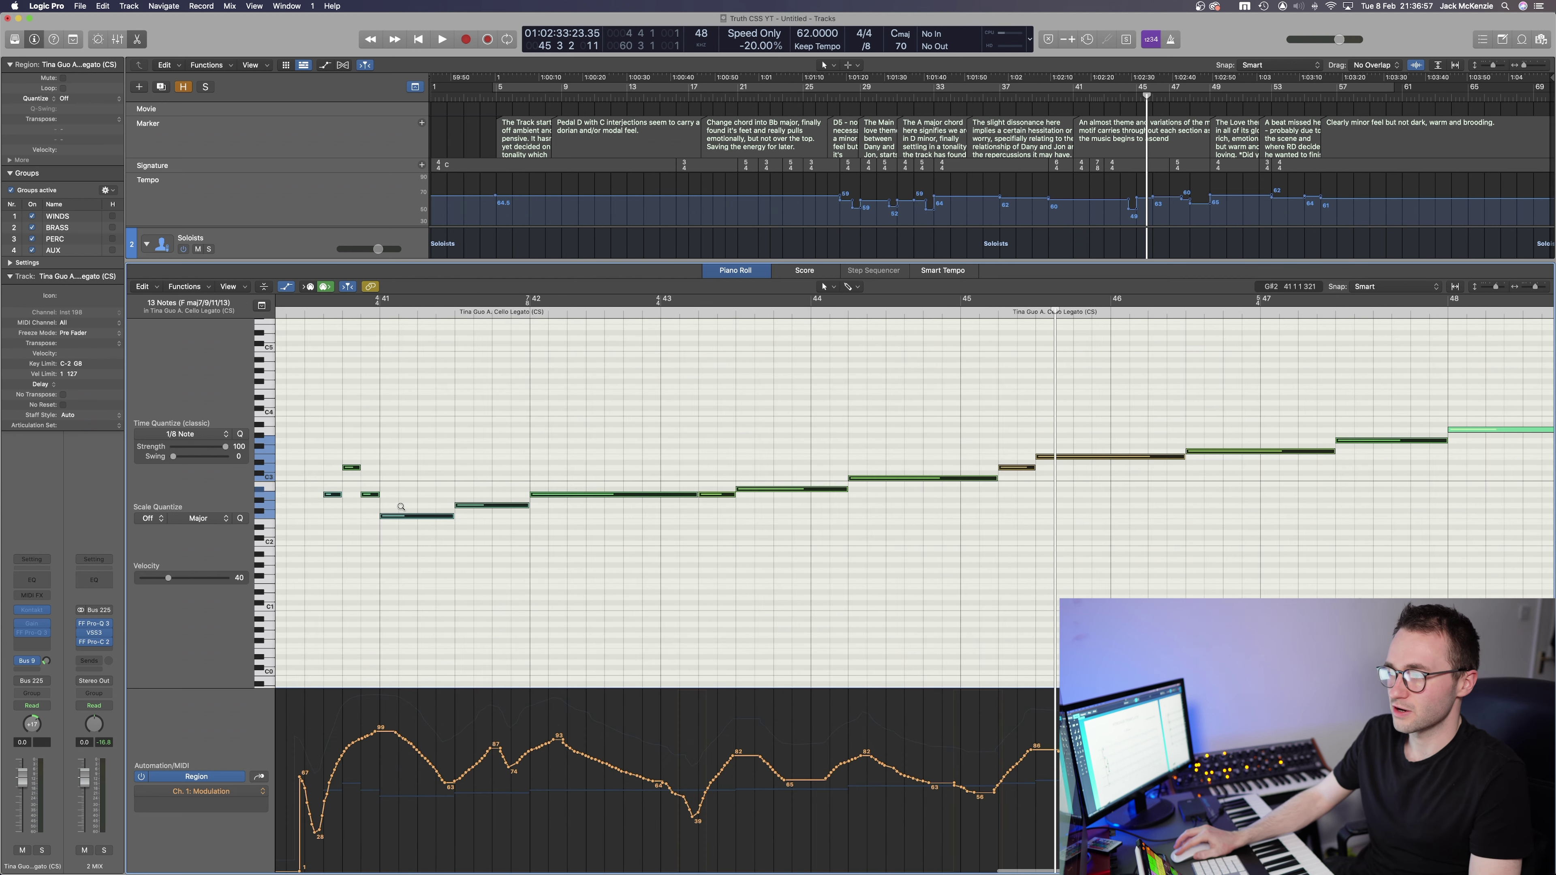
Nudge two cello legato notes slightly later and select a nearby group of notes
scroll(490, 494, "right", 10)
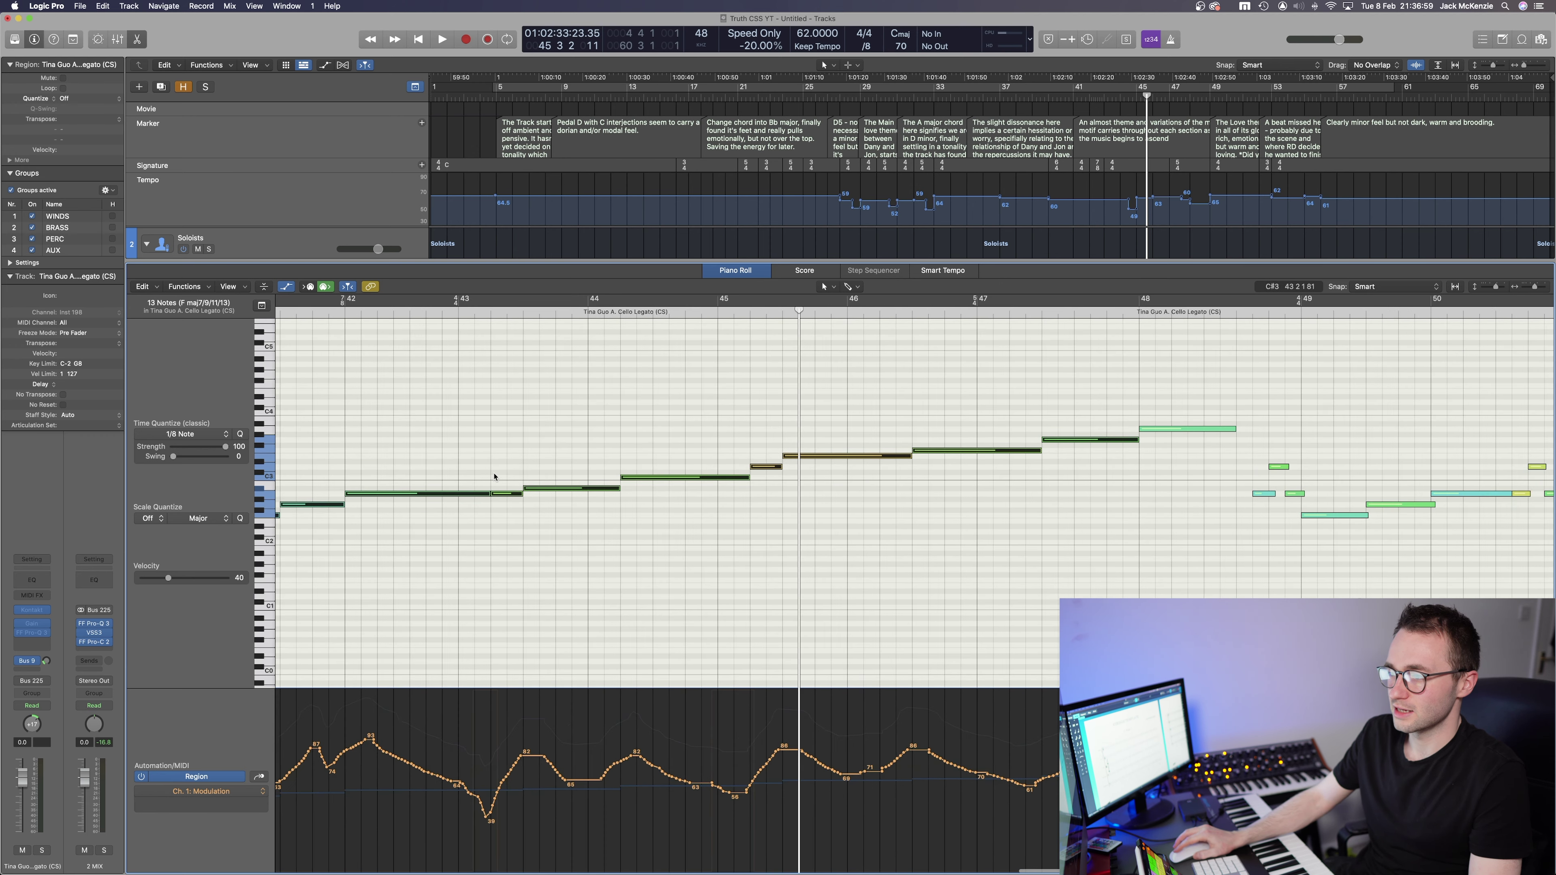
scroll(495, 477, "right", 6)
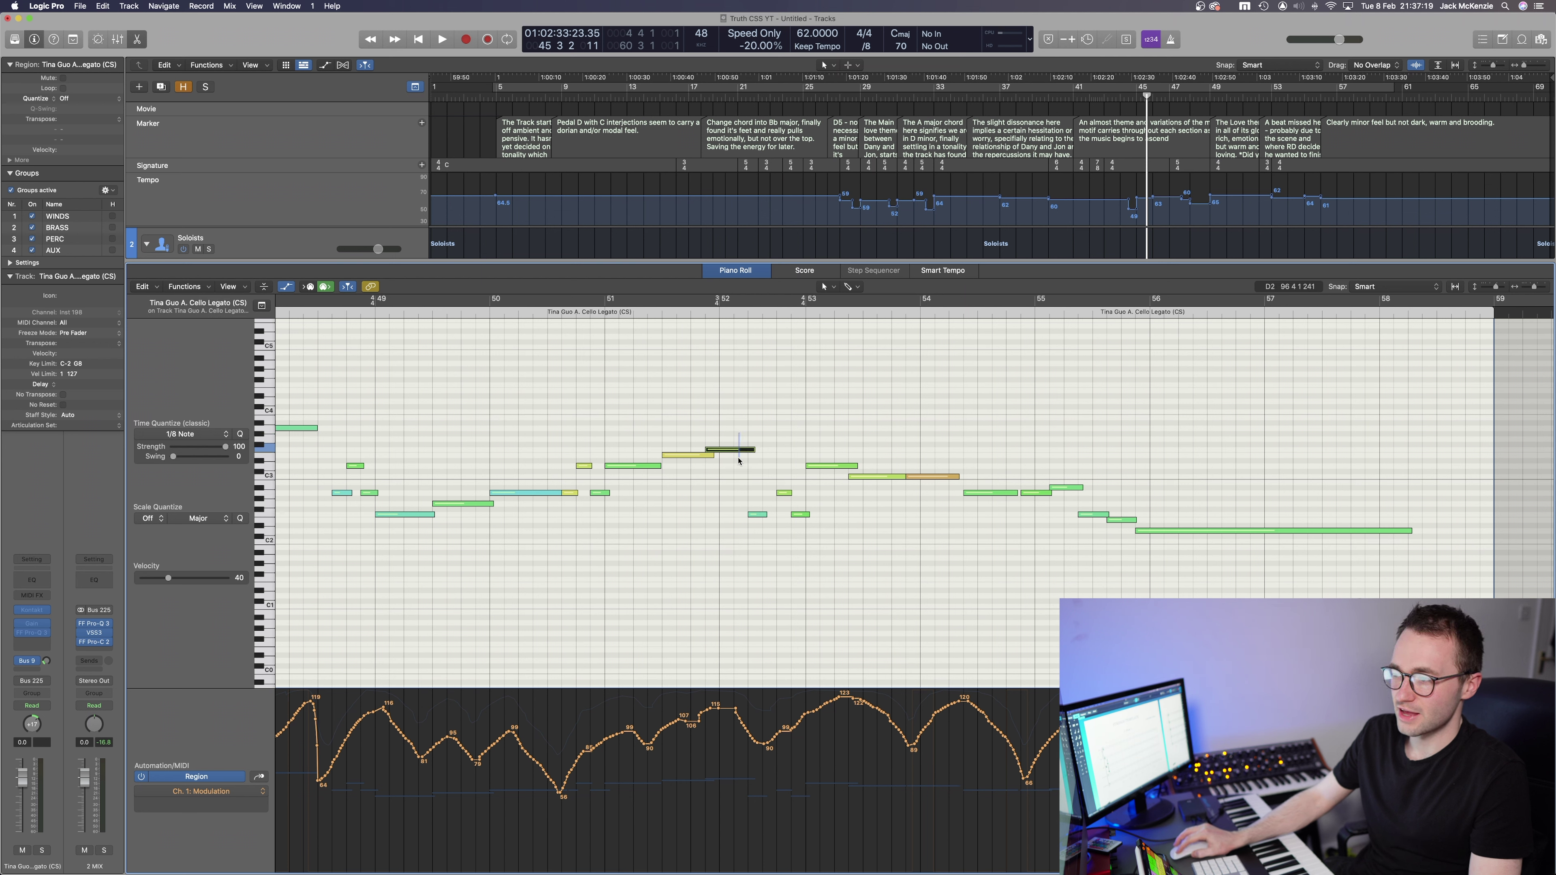
left_click_drag(755, 518, 769, 517)
scroll(770, 518, "right", 2)
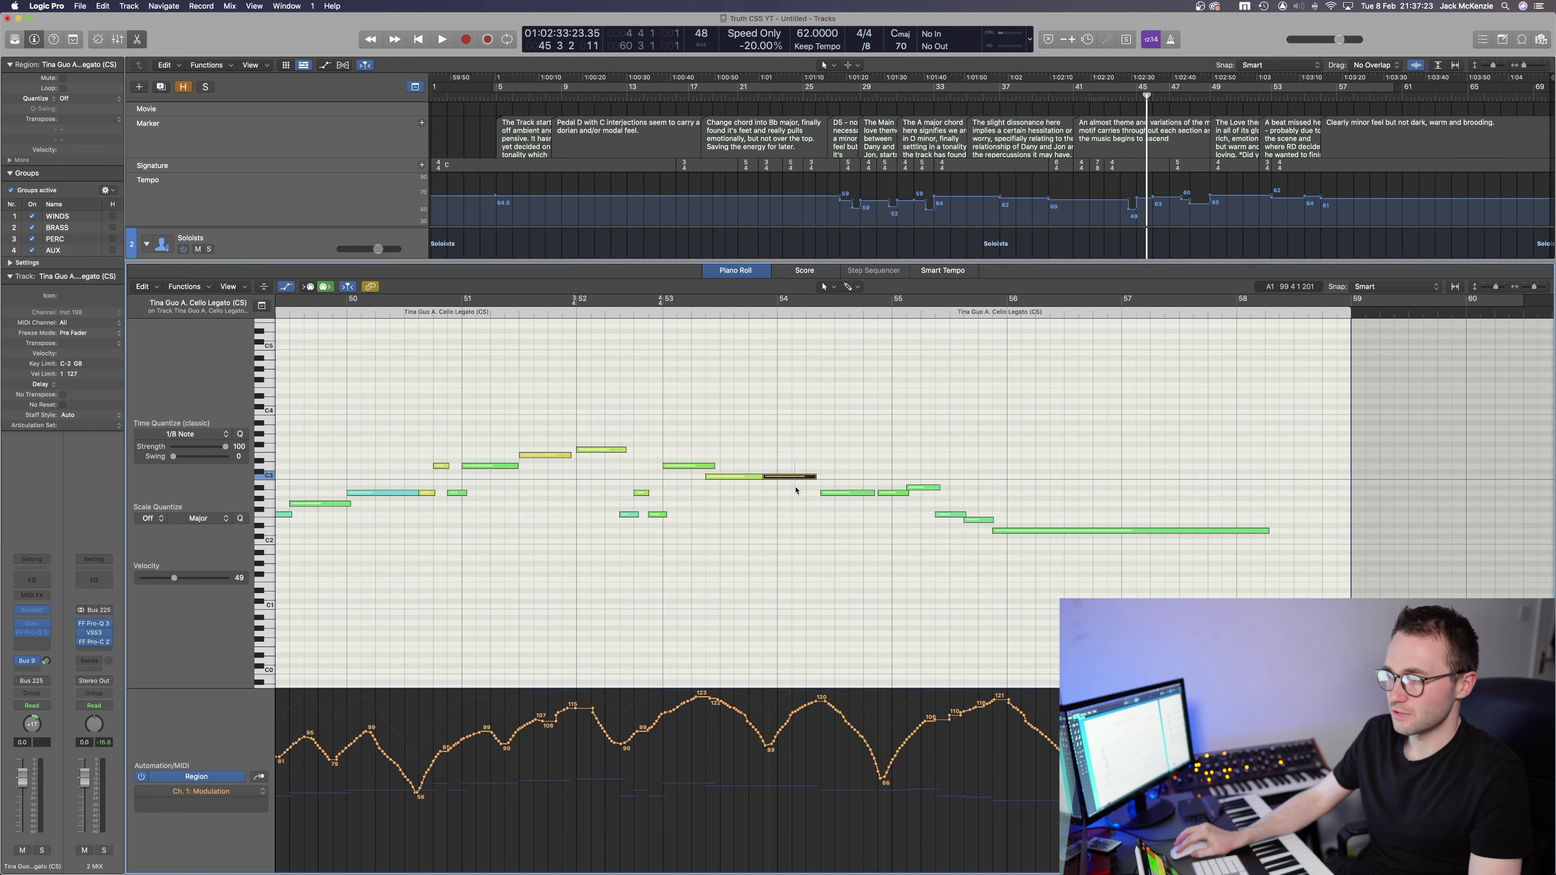
left_click_drag(840, 461, 1015, 531)
Select the closing-phrase notes and zoom to inspect them through bar 58
key("super+Left")
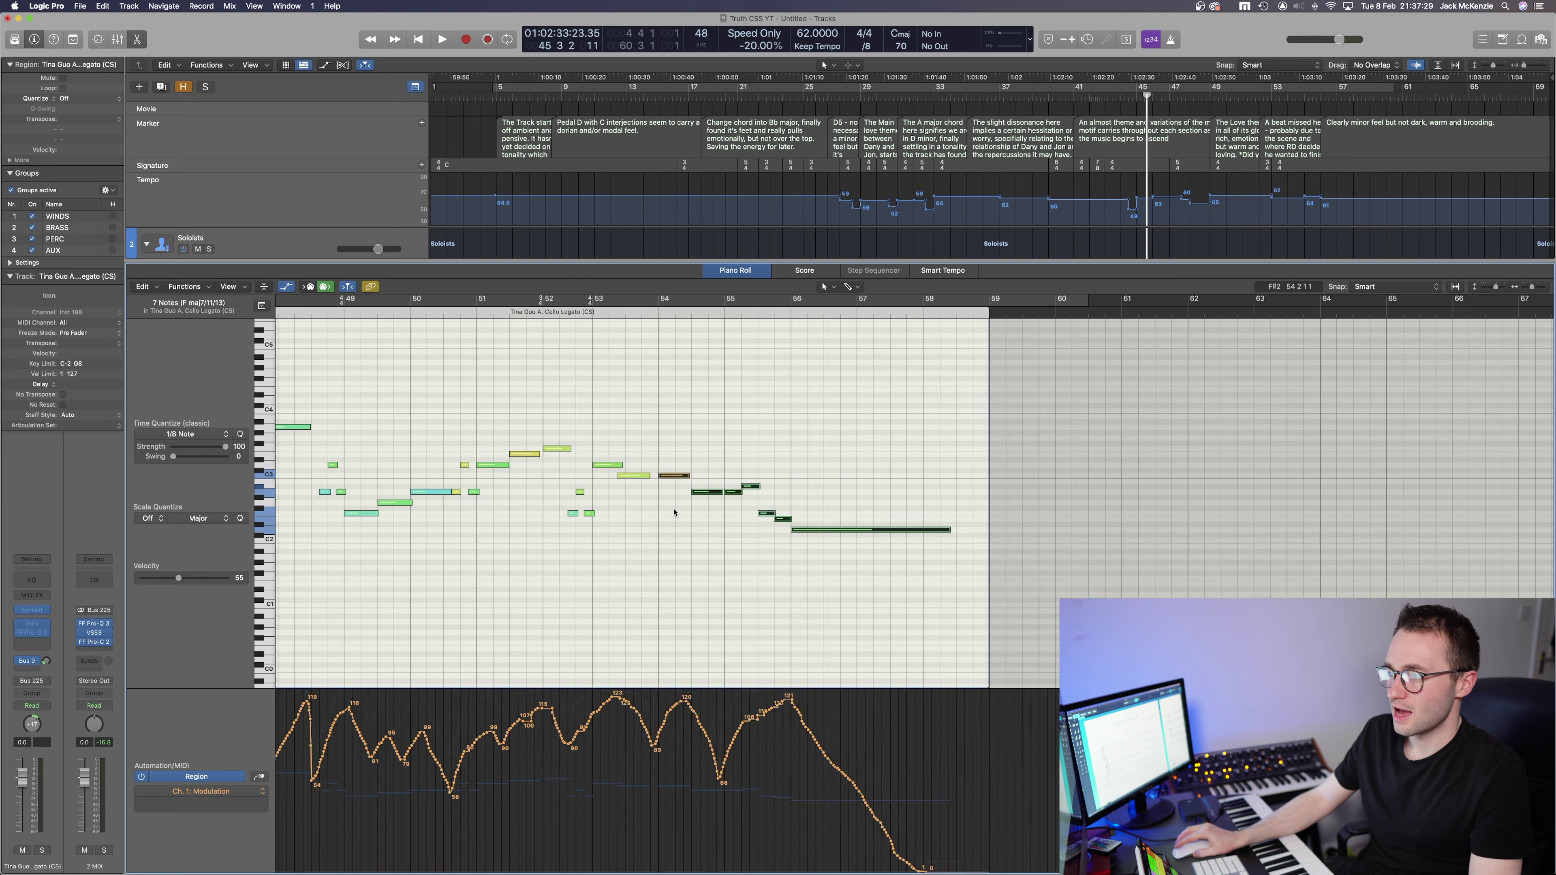
scroll(674, 513, "left", 3)
left_click_drag(385, 445, 869, 579)
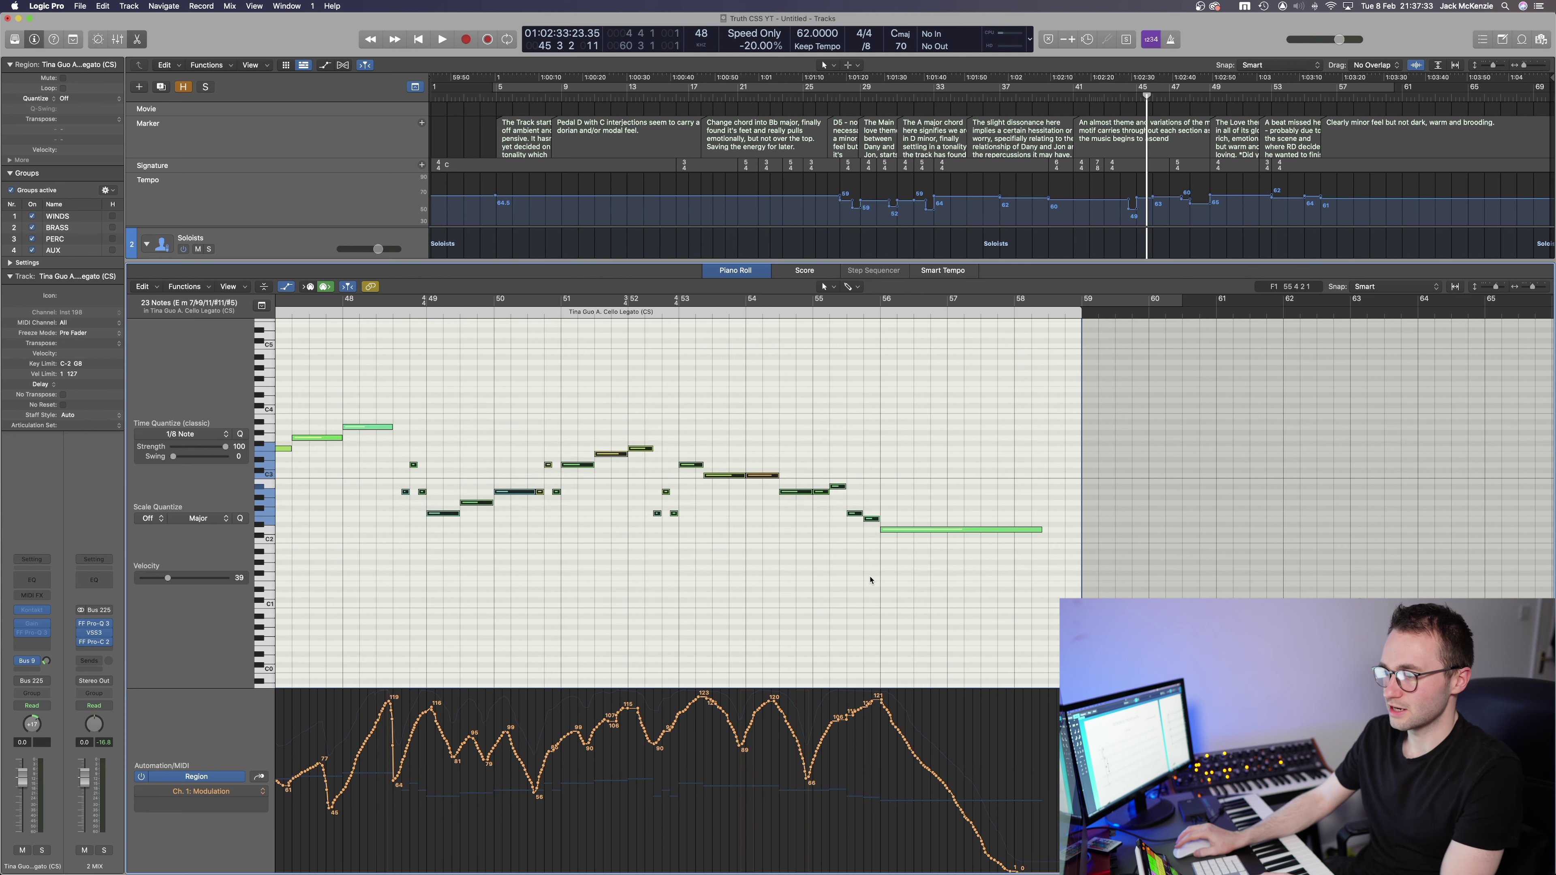
key("super+Right")
scroll(685, 520, "right", 15)
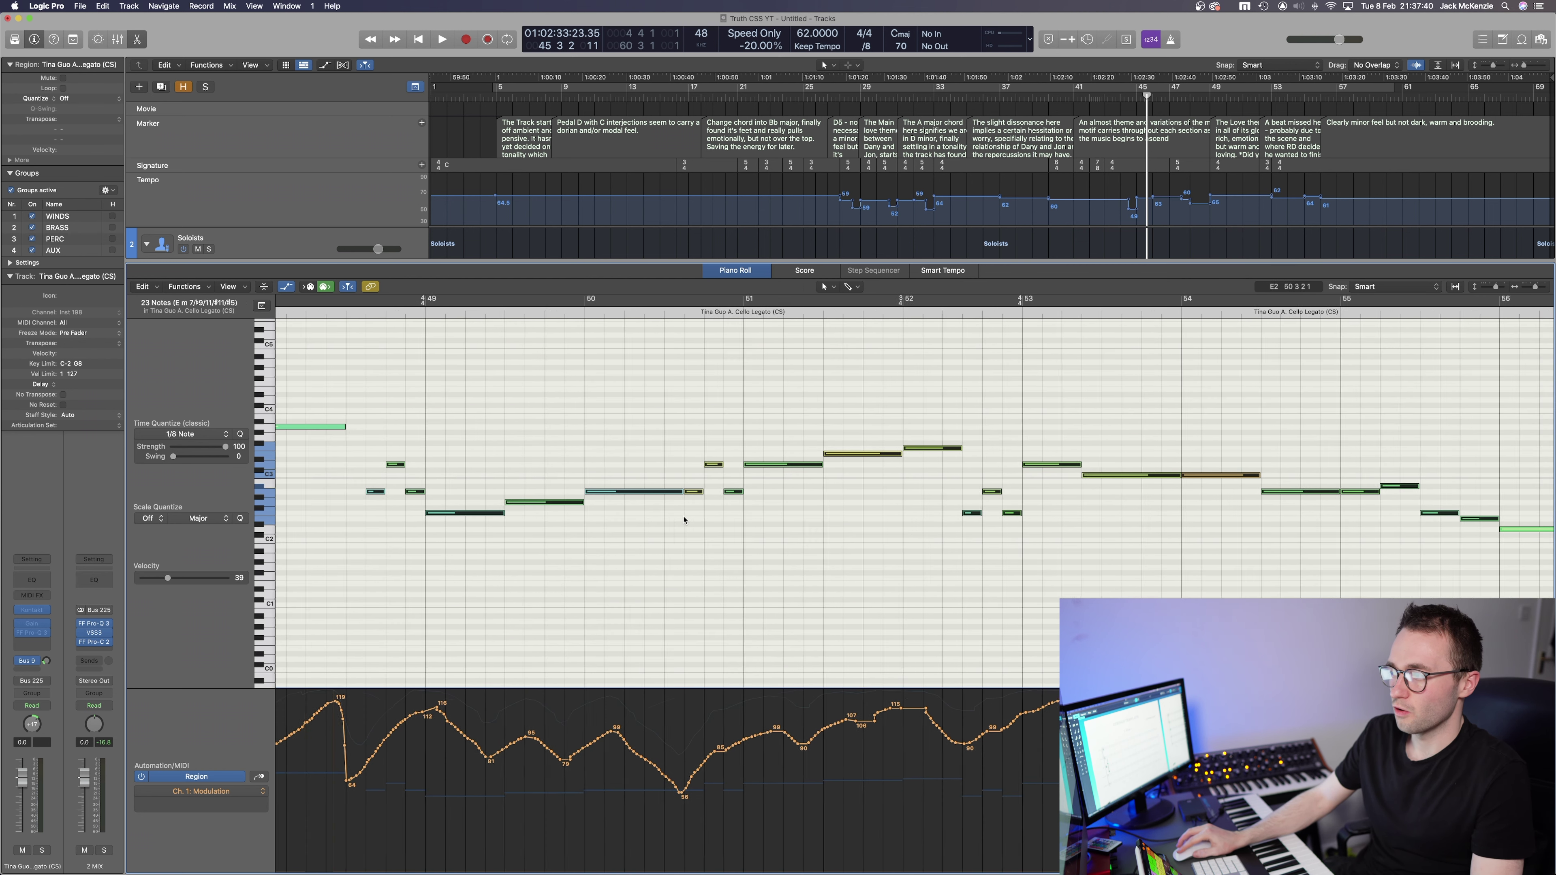
scroll(684, 520, "right", 10)
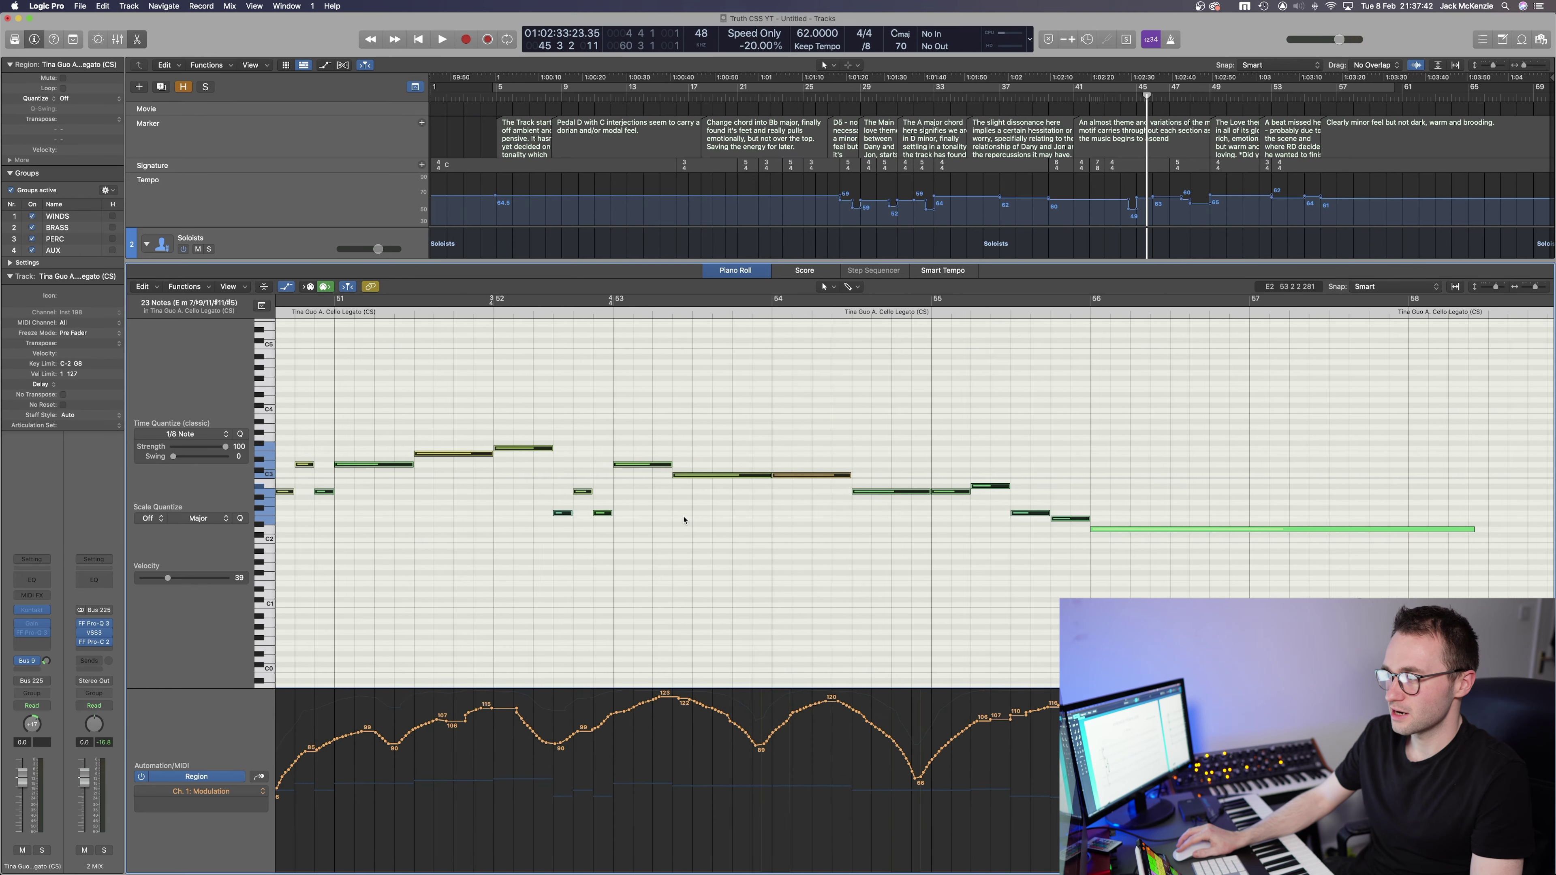
key("super+Left")
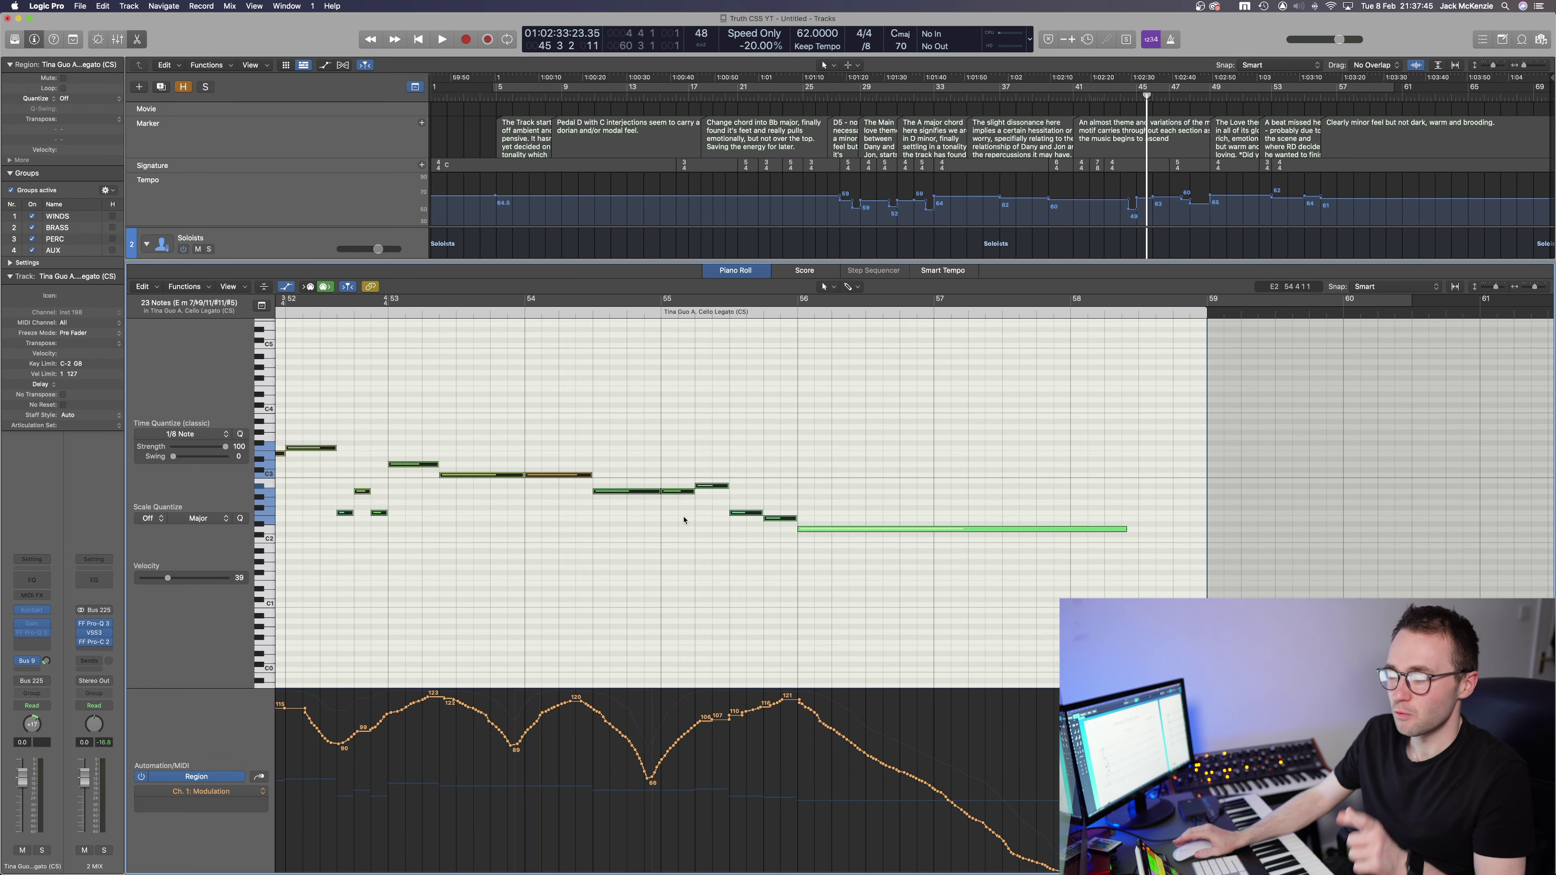
Try extending the cello region and its final held note to the region end, then undo both
left_click_drag(913, 458, 892, 584)
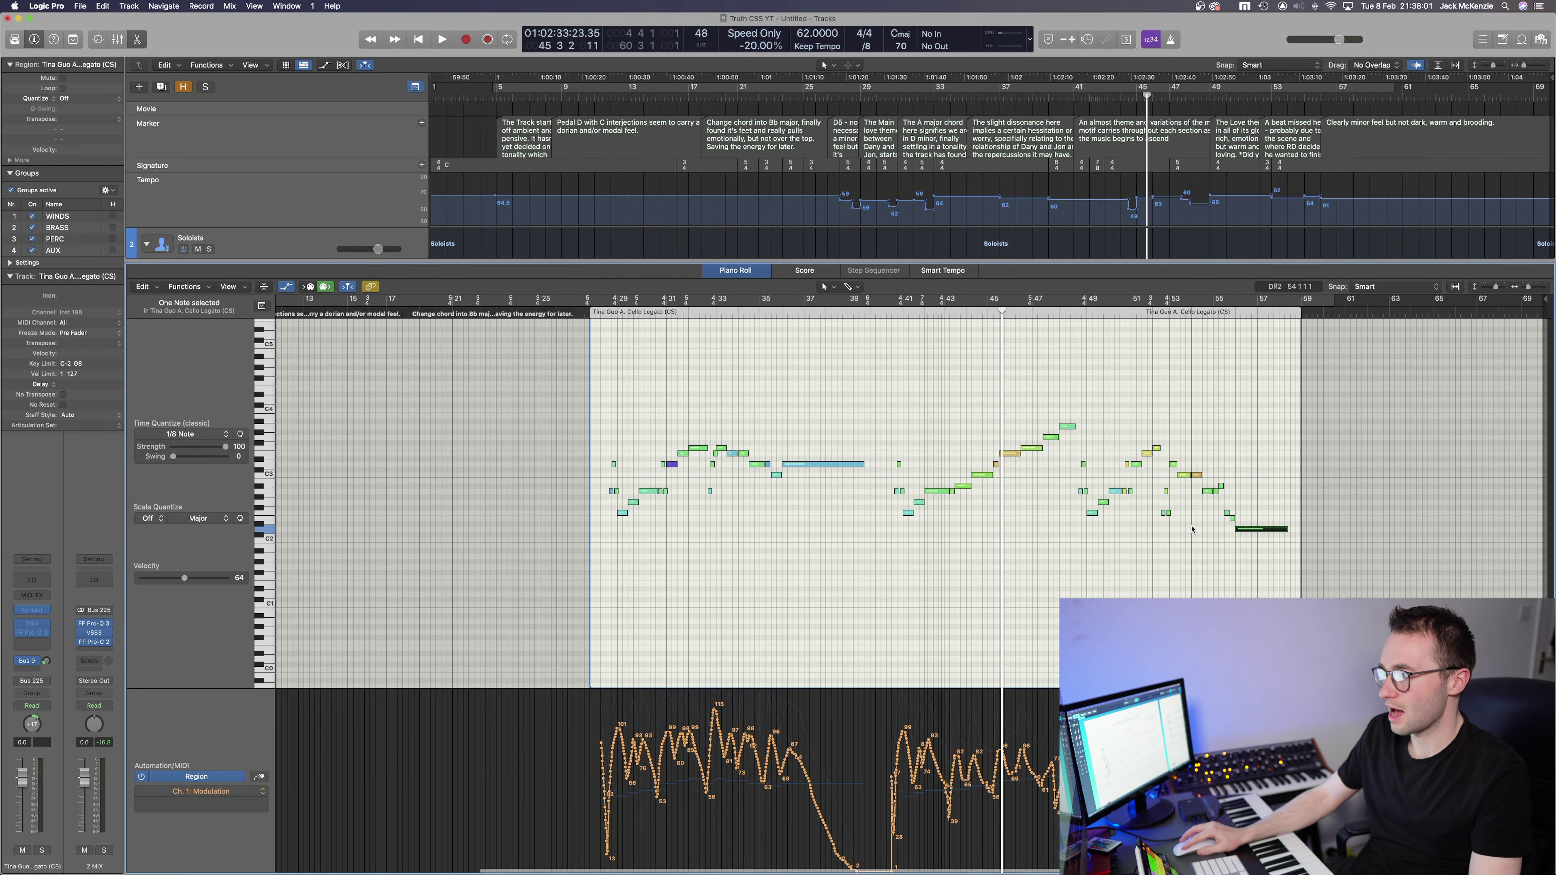
scroll(1307, 513, "left", 1)
left_click_drag(1308, 513, 1523, 515)
key("shift+l")
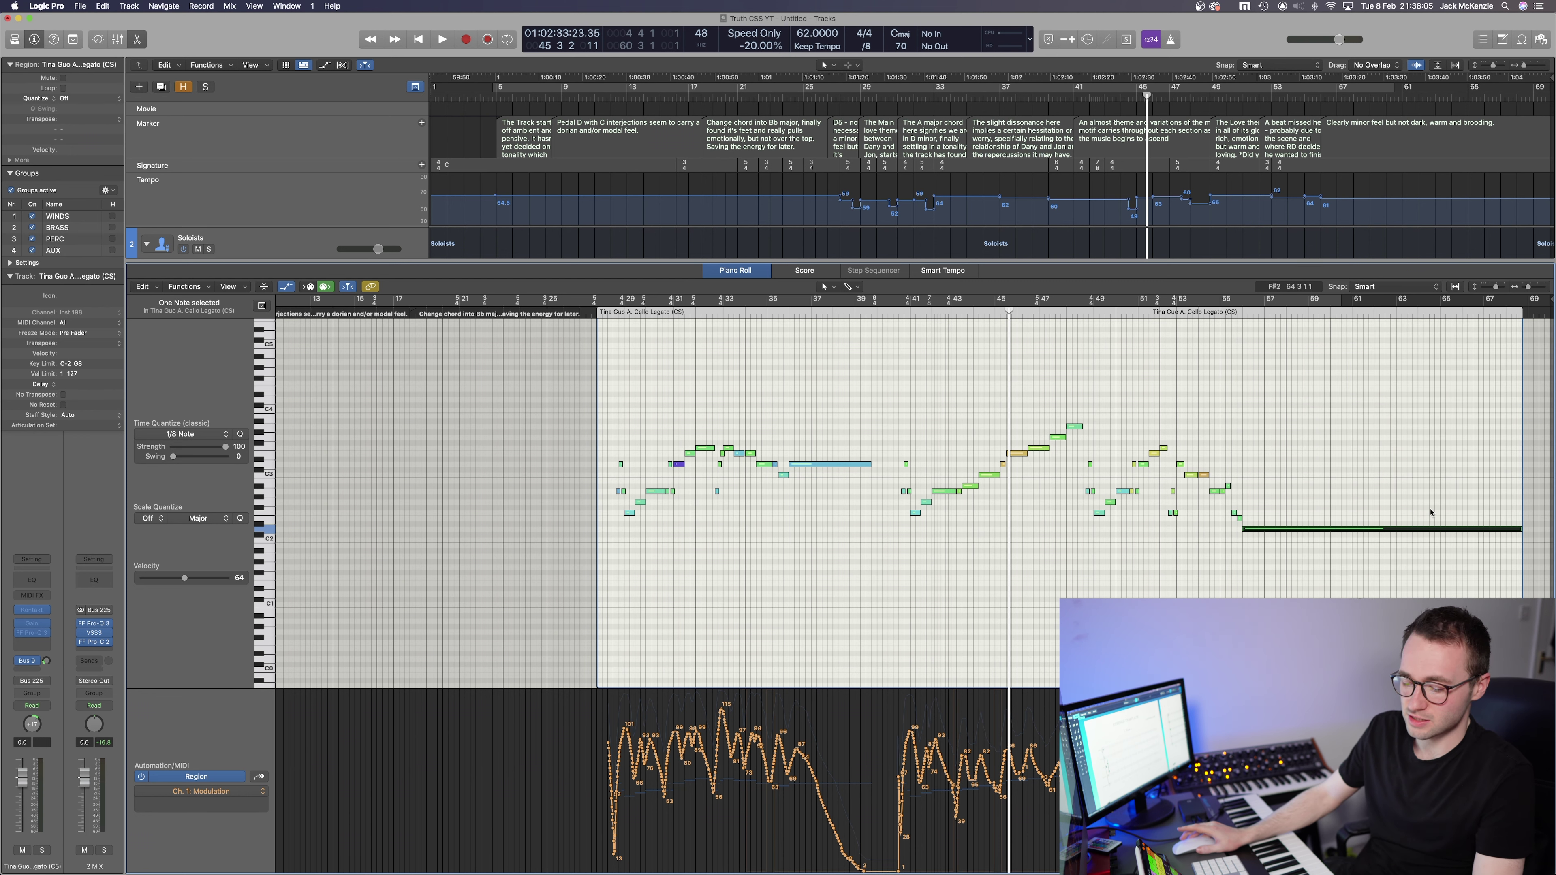
key("super+z")
key("super+z")
key("super+Right")
key("super+Right")
key("super+Right")
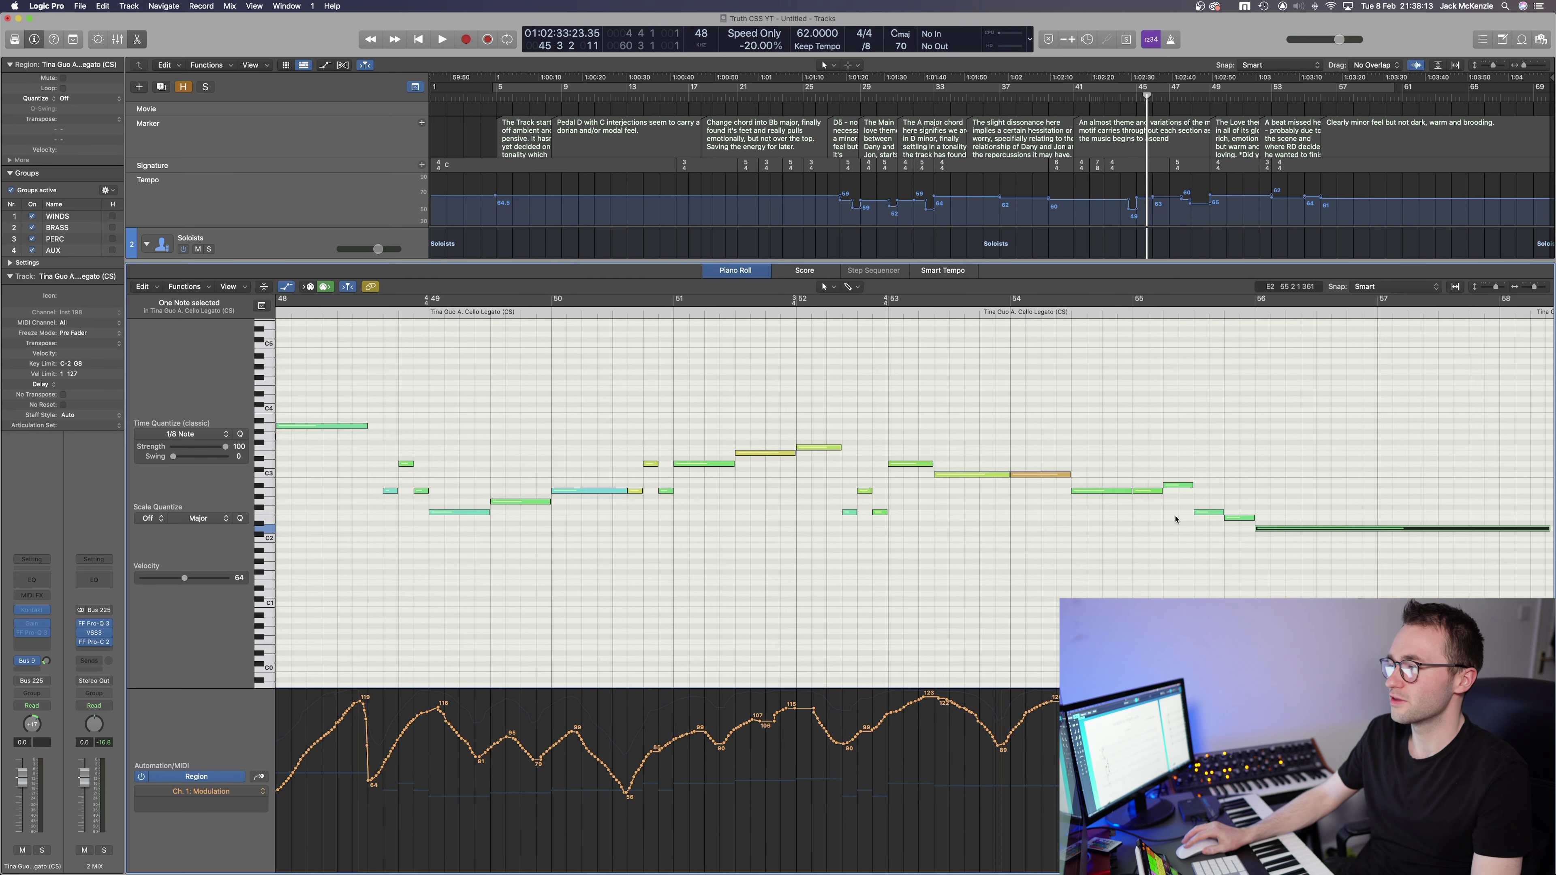
Deselect the final note and scroll back to the full list of string tracks
scroll(1030, 511, "right", 1)
left_click(1004, 509)
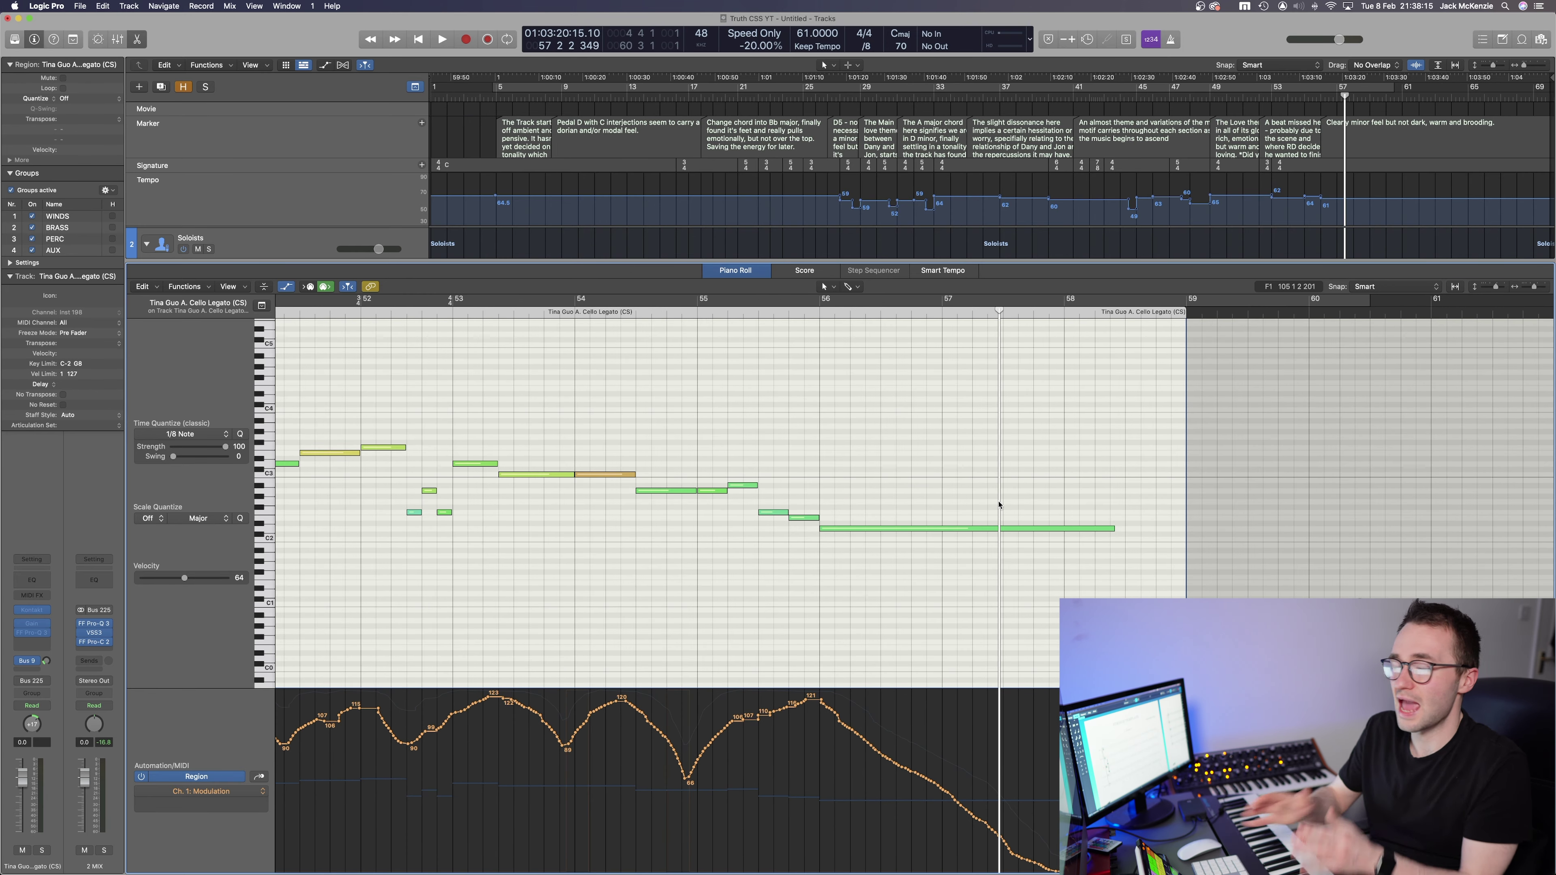
scroll(999, 505, "up", 5)
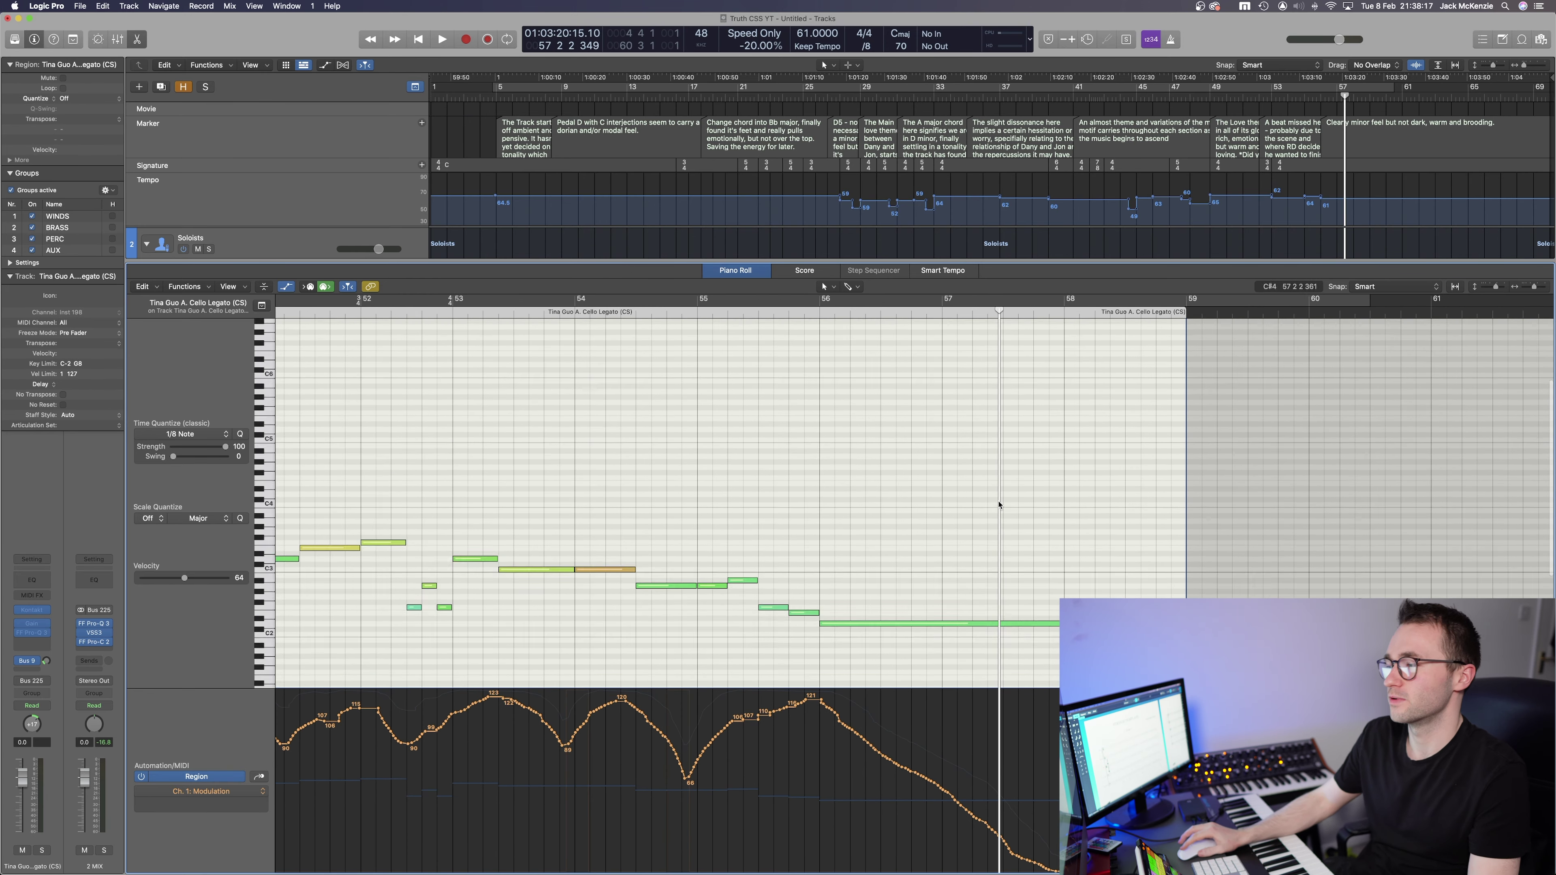
scroll(1018, 511, "up", 3)
scroll(1021, 514, "down", 9)
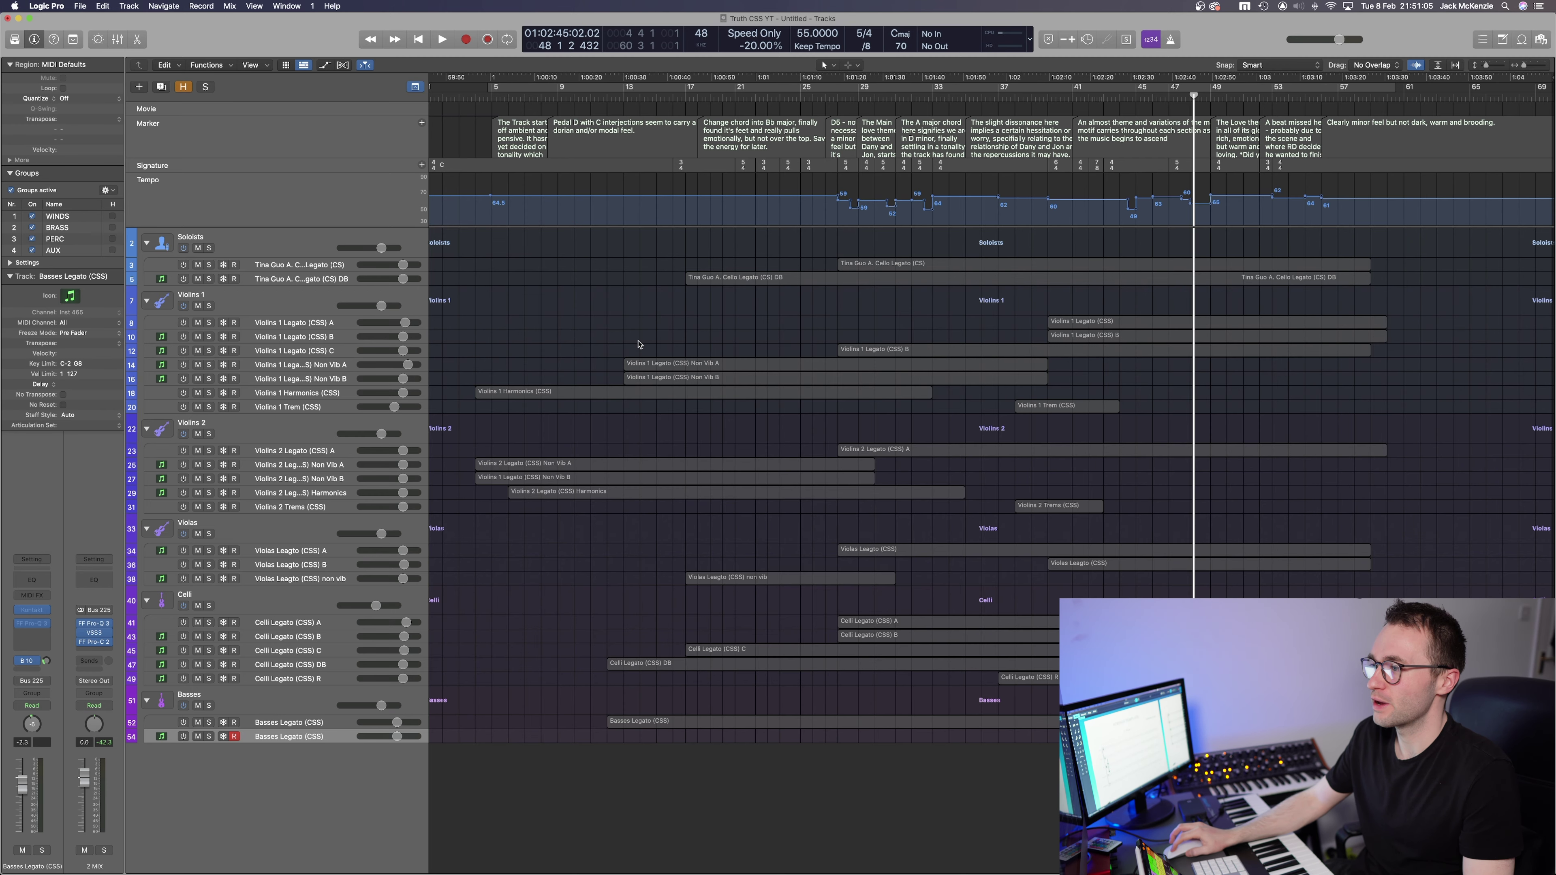
Show every string region's notes together in the Piano Roll, zoomed in on the earlier bars
left_click_drag(544, 247, 1076, 733)
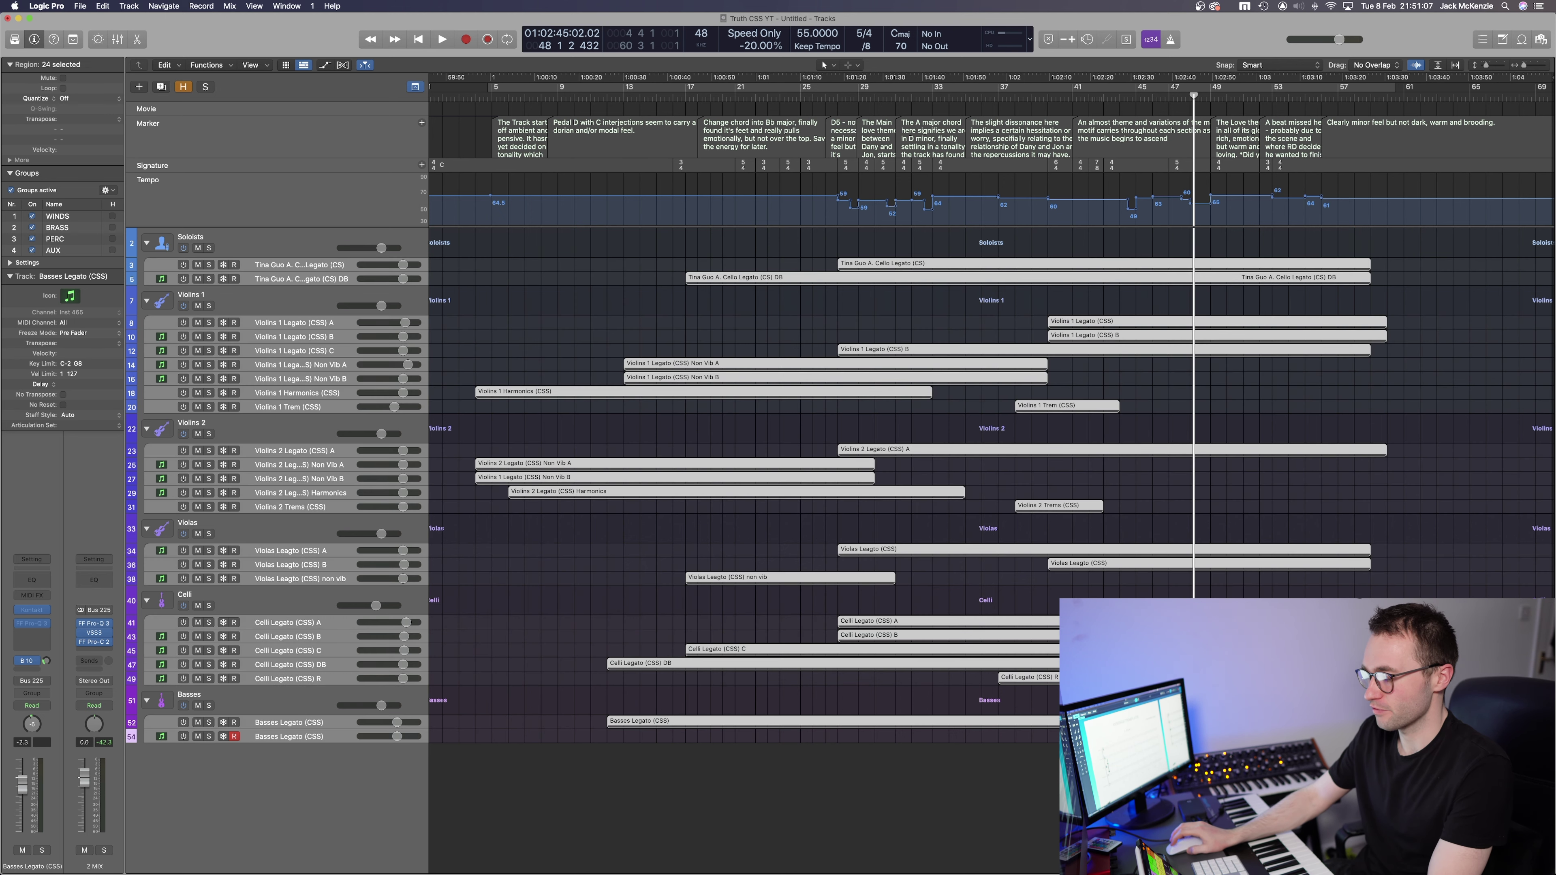
key("p")
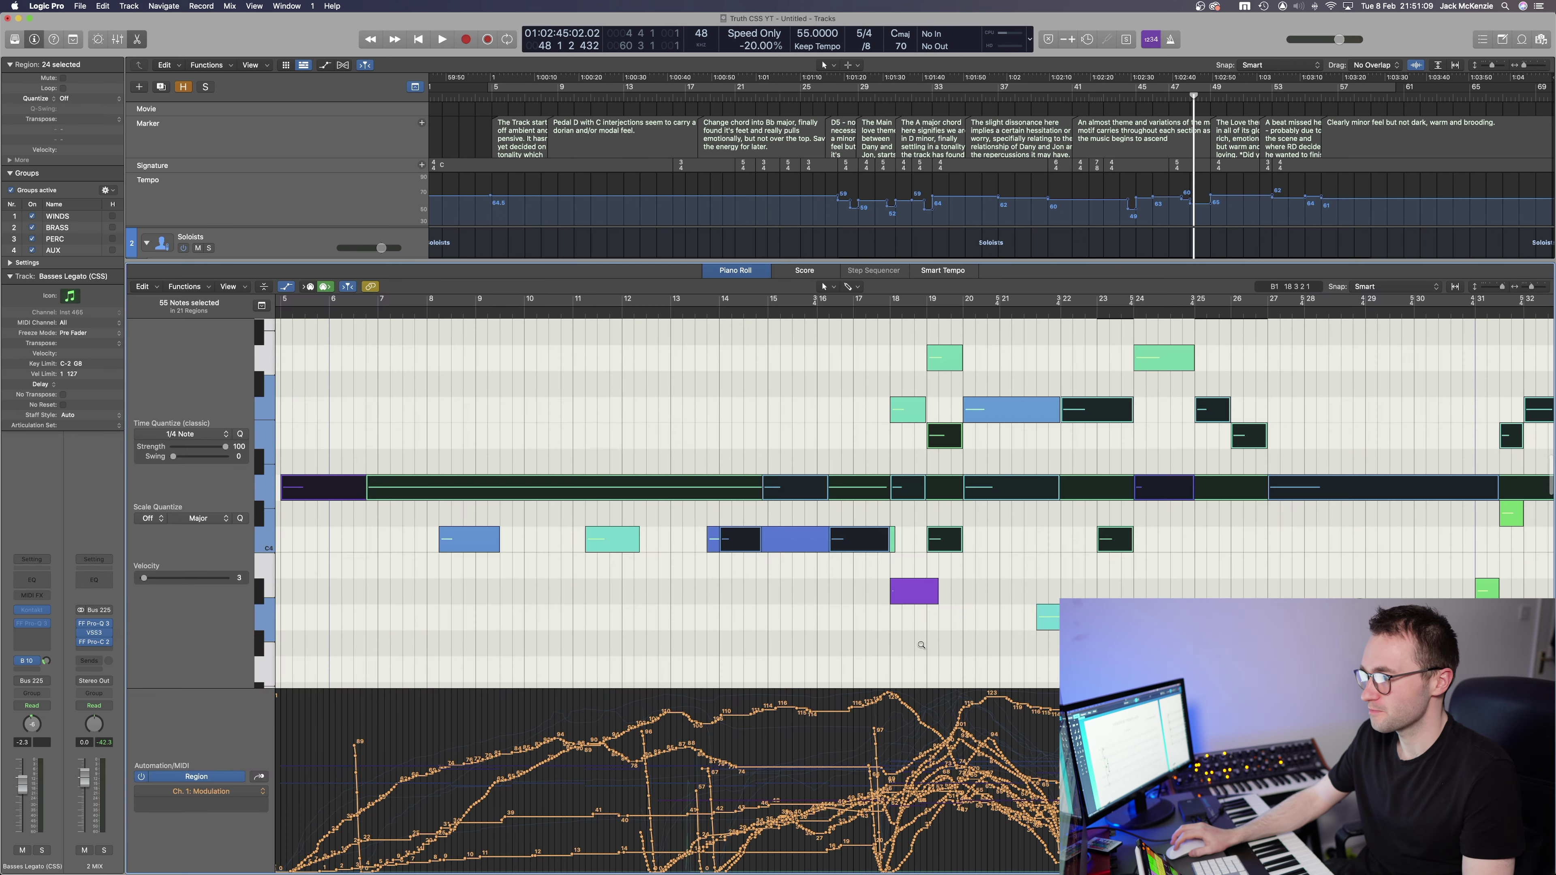
key("z")
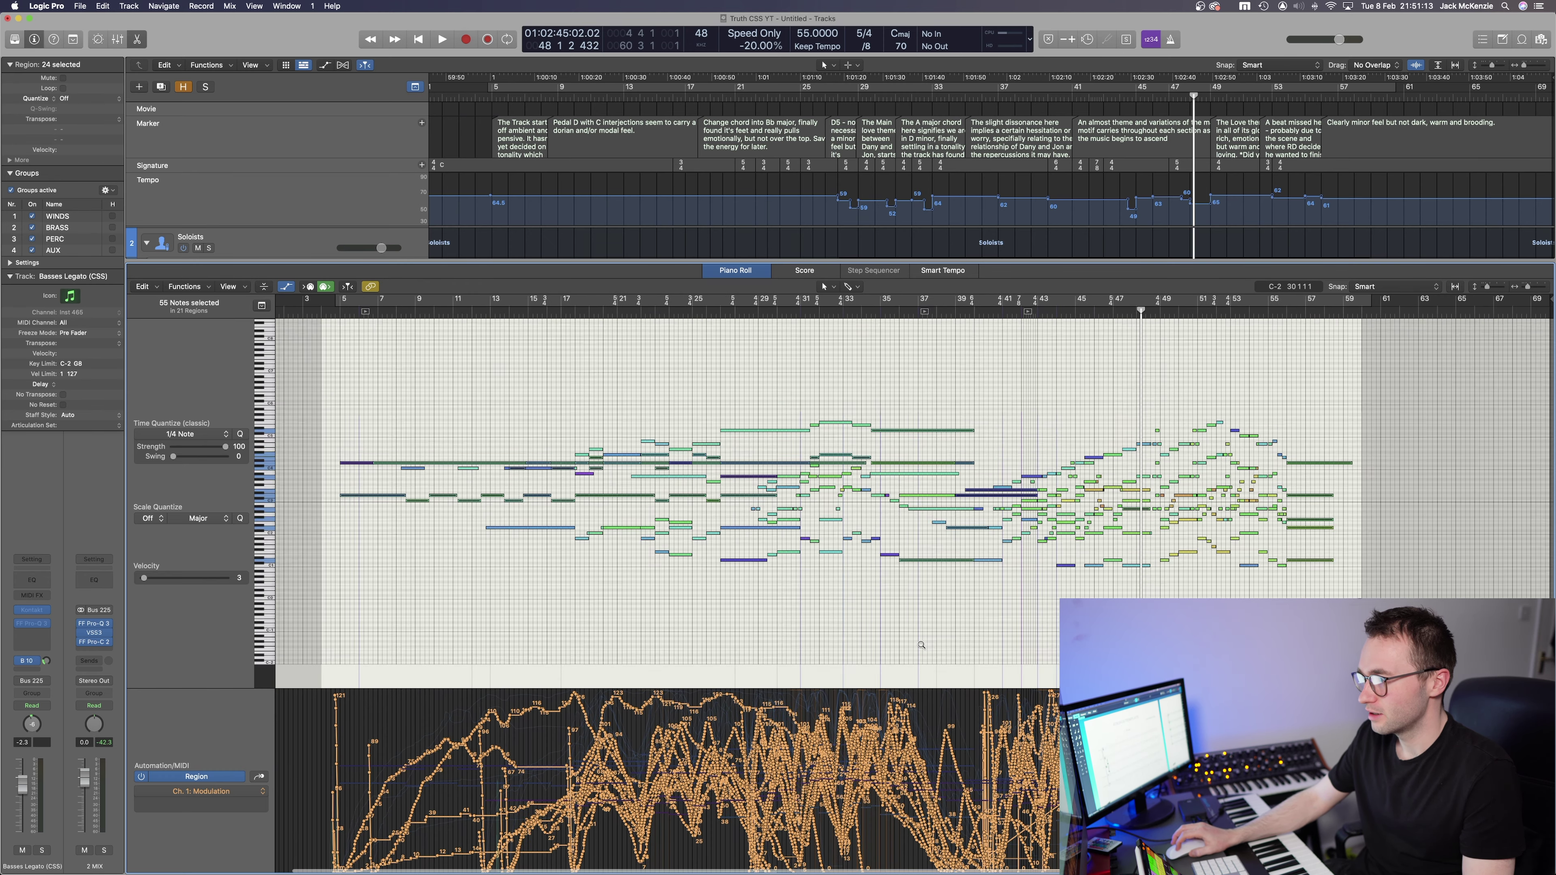
left_click(921, 645, "ctrl+alt")
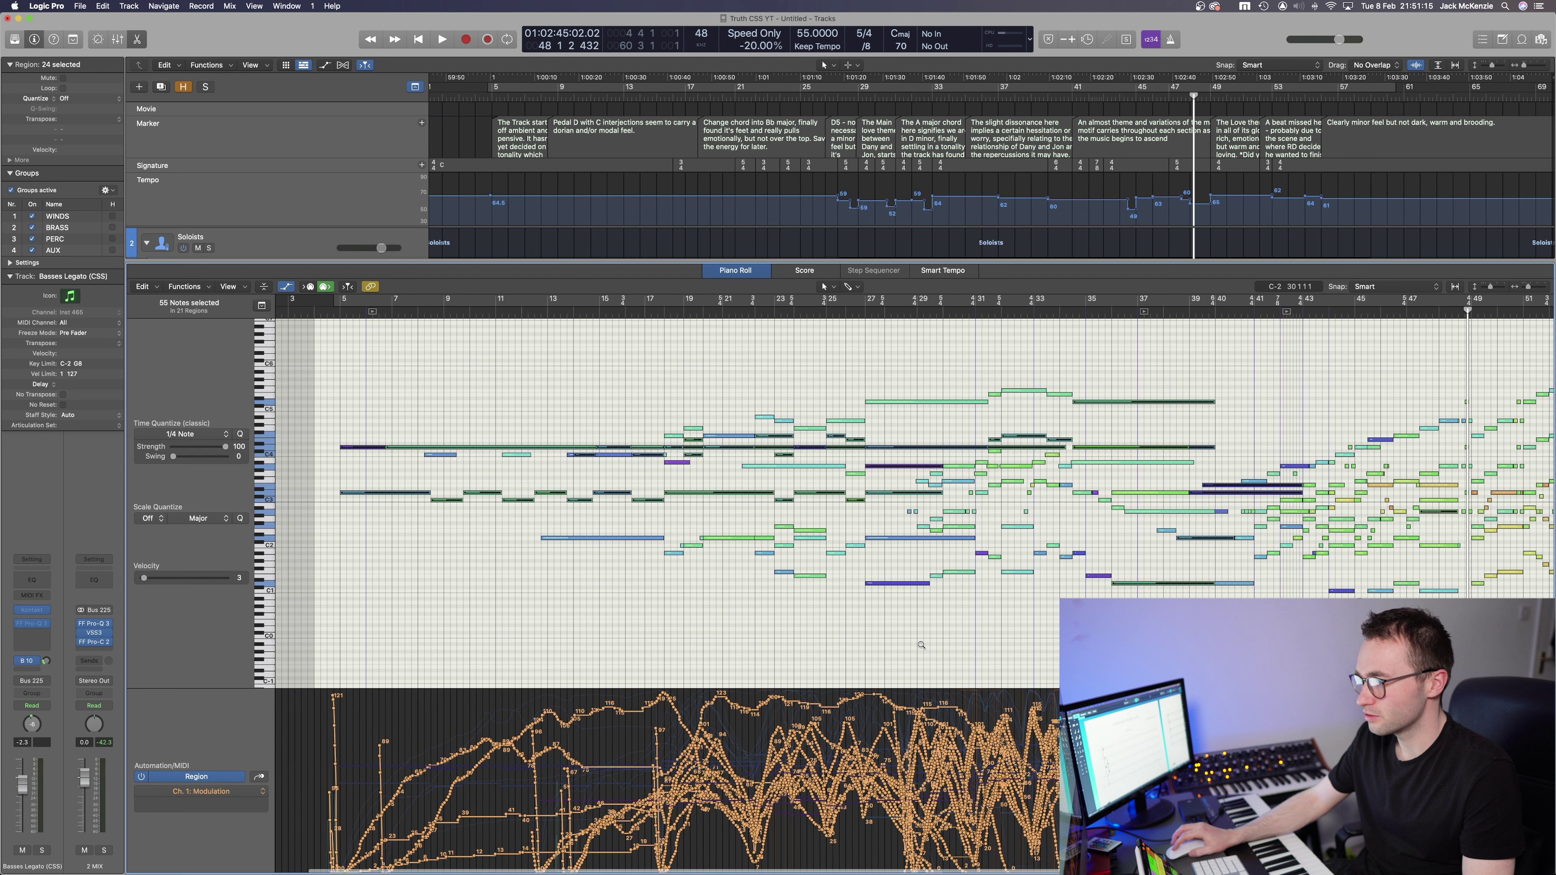
left_click(922, 645, "ctrl+alt")
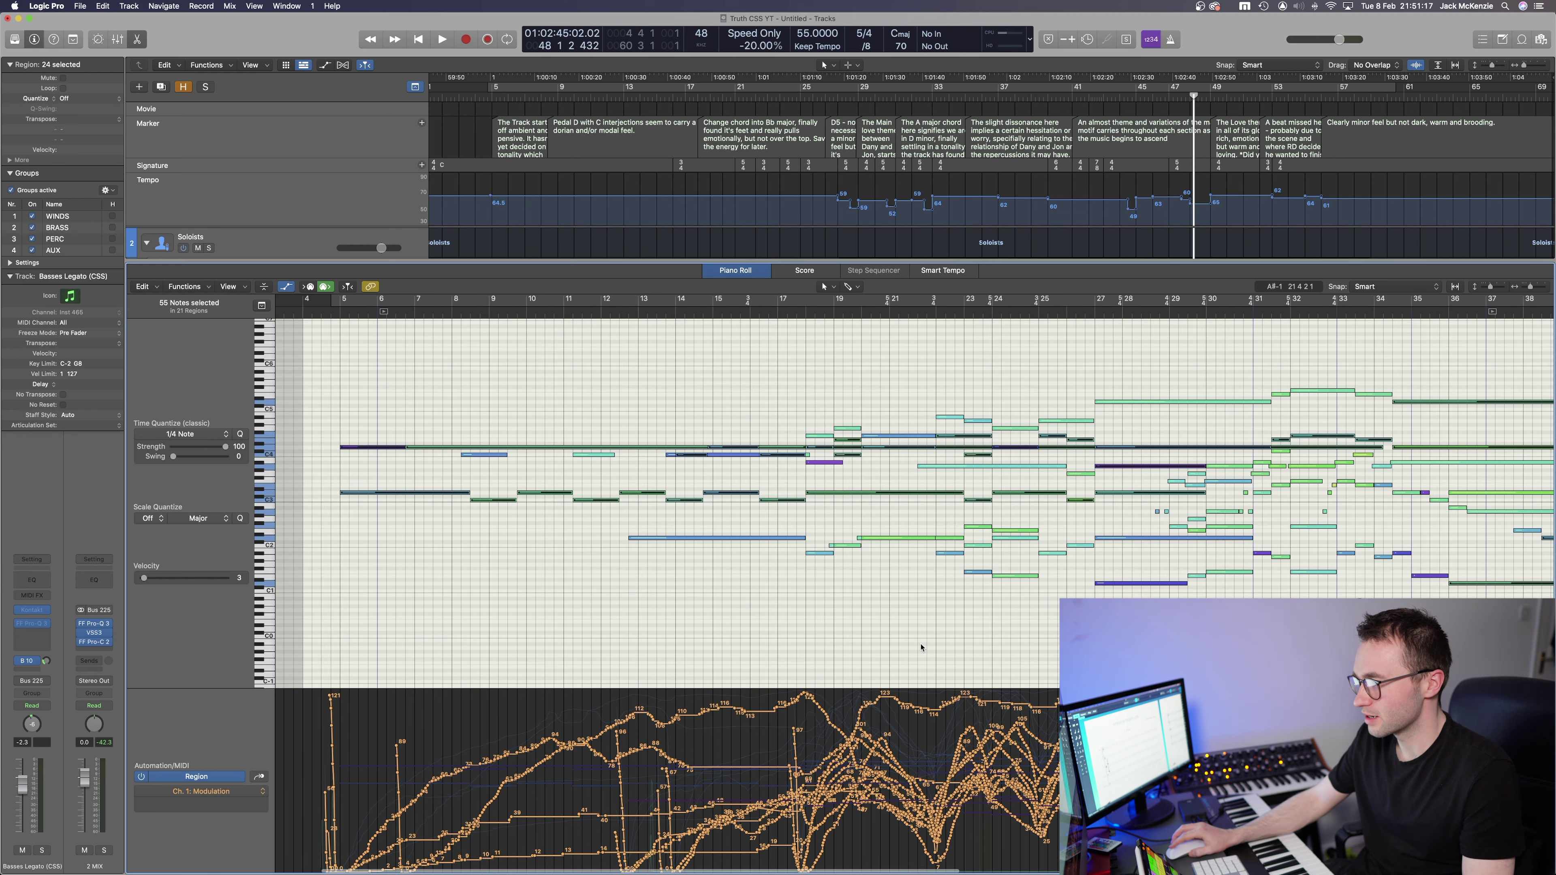
Inspect the Violins 2 notes around bars 29–31 and put the playhead at bar 30
scroll(922, 645, "right", 2)
scroll(667, 438, "right", 2)
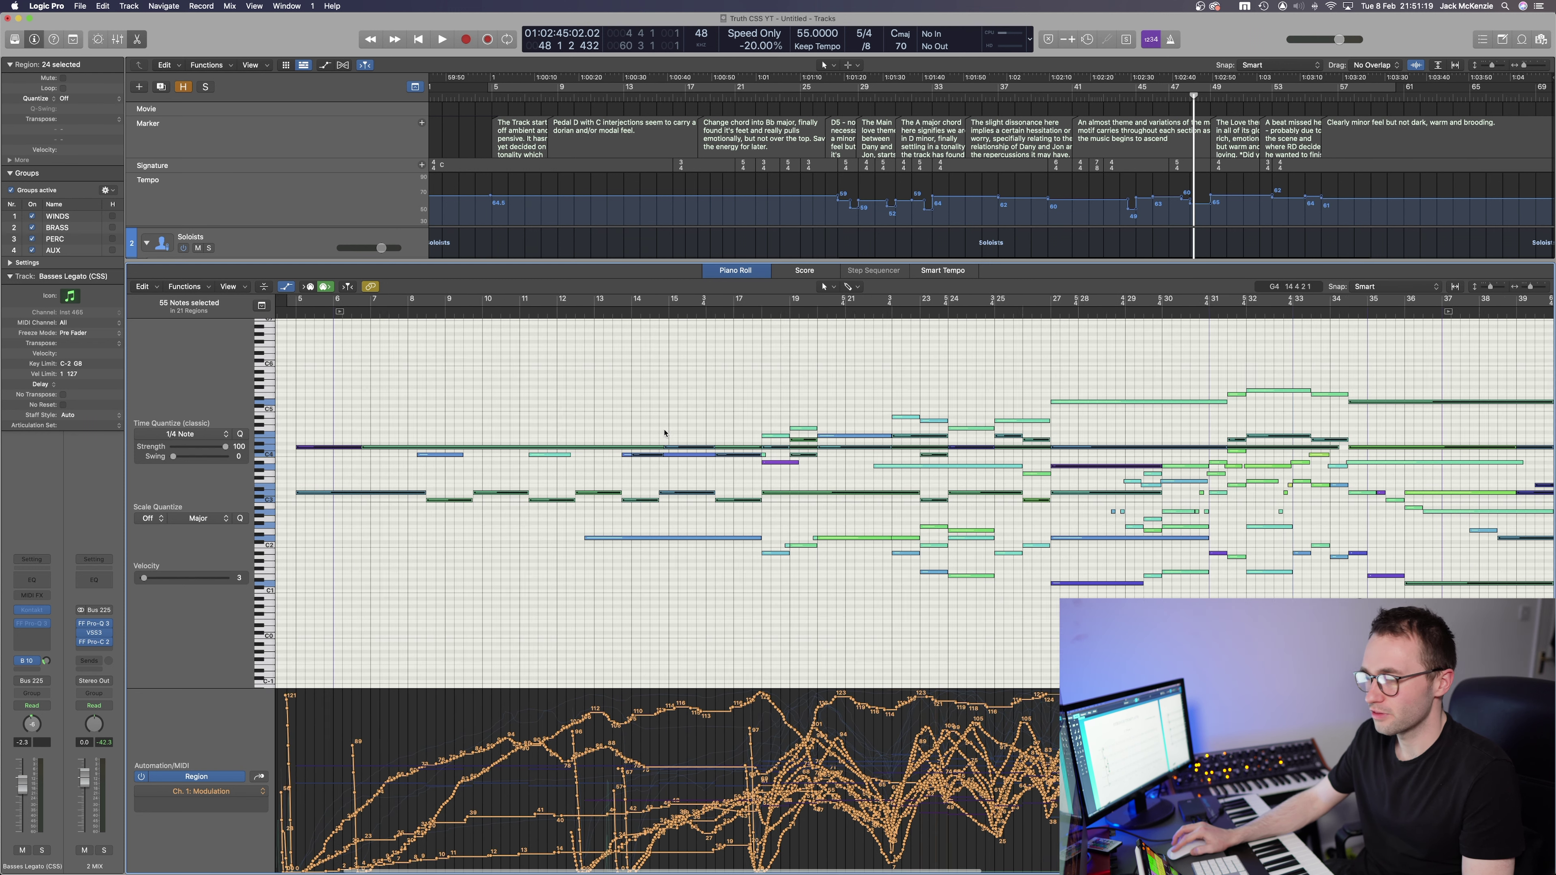
scroll(686, 423, "right", 5)
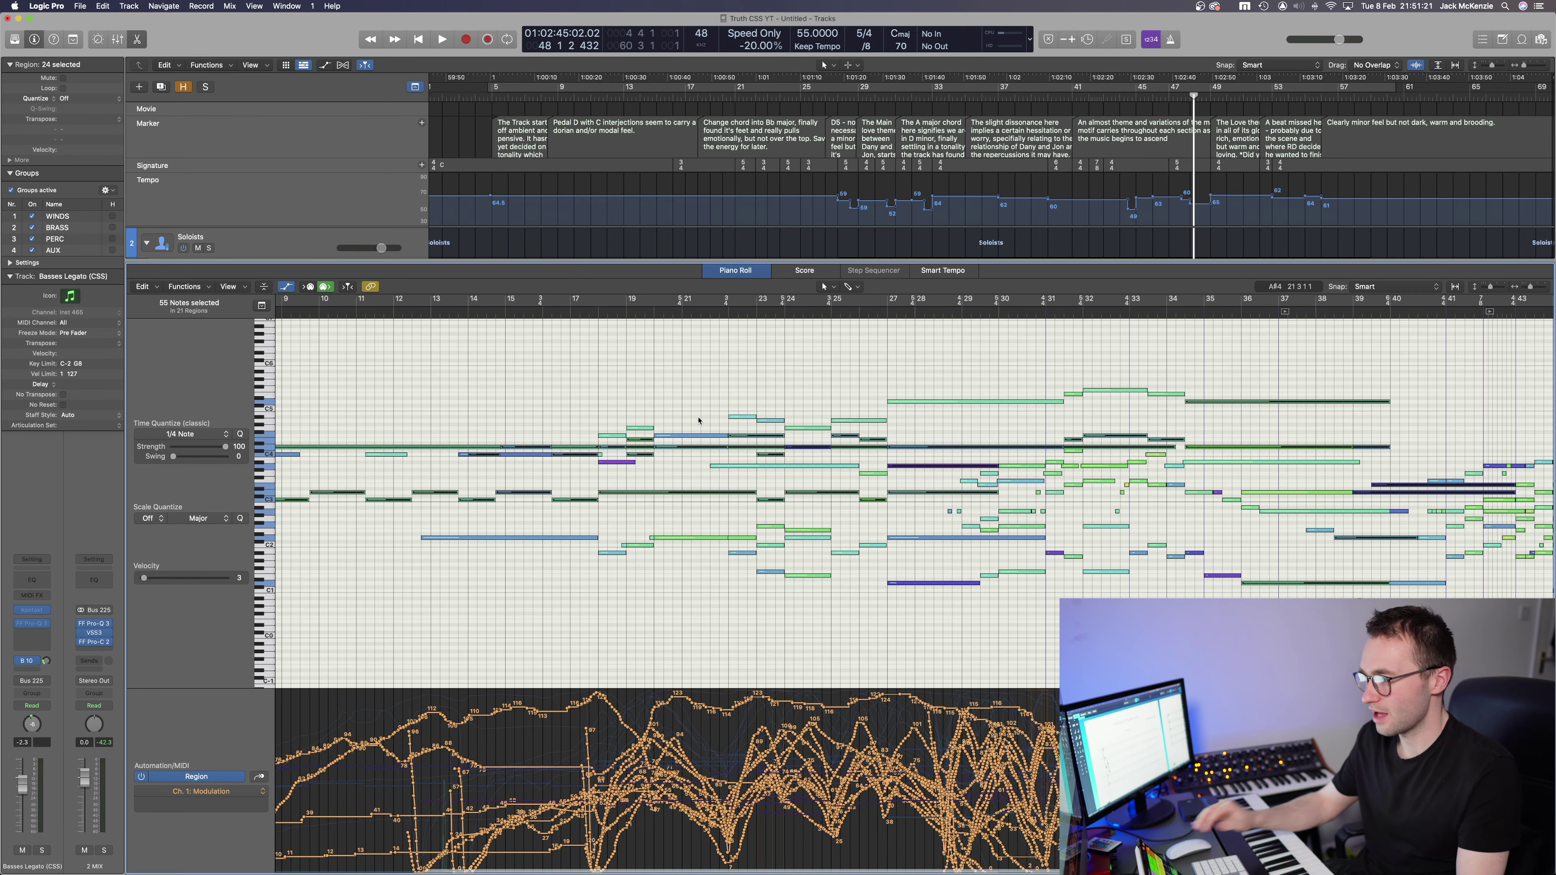
scroll(699, 421, "right", 5)
scroll(701, 422, "right", 6)
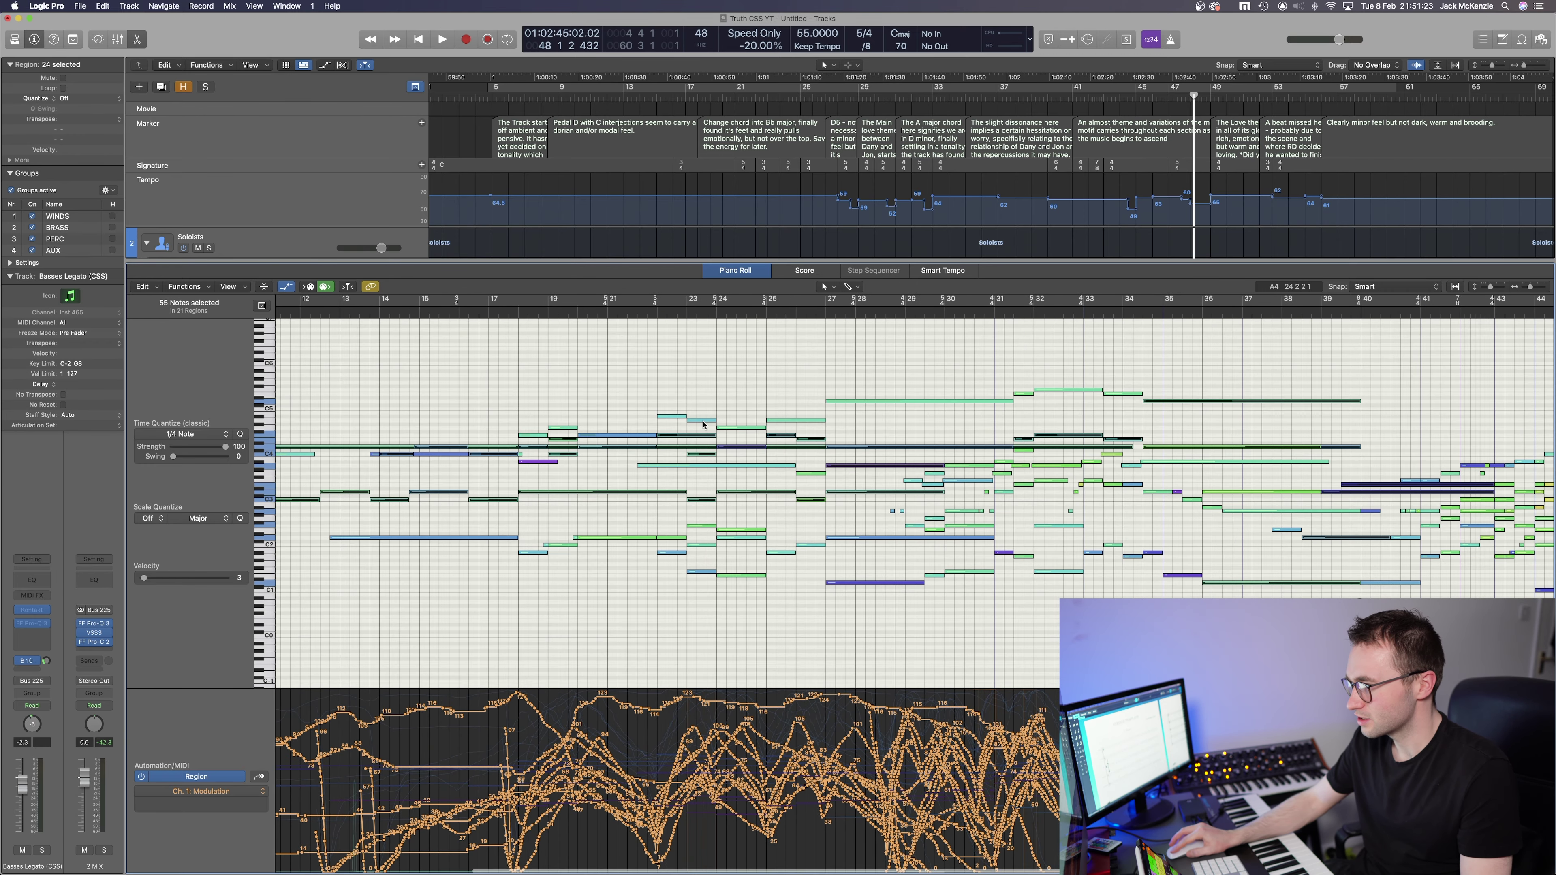
scroll(703, 424, "right", 6)
scroll(703, 425, "right", 3)
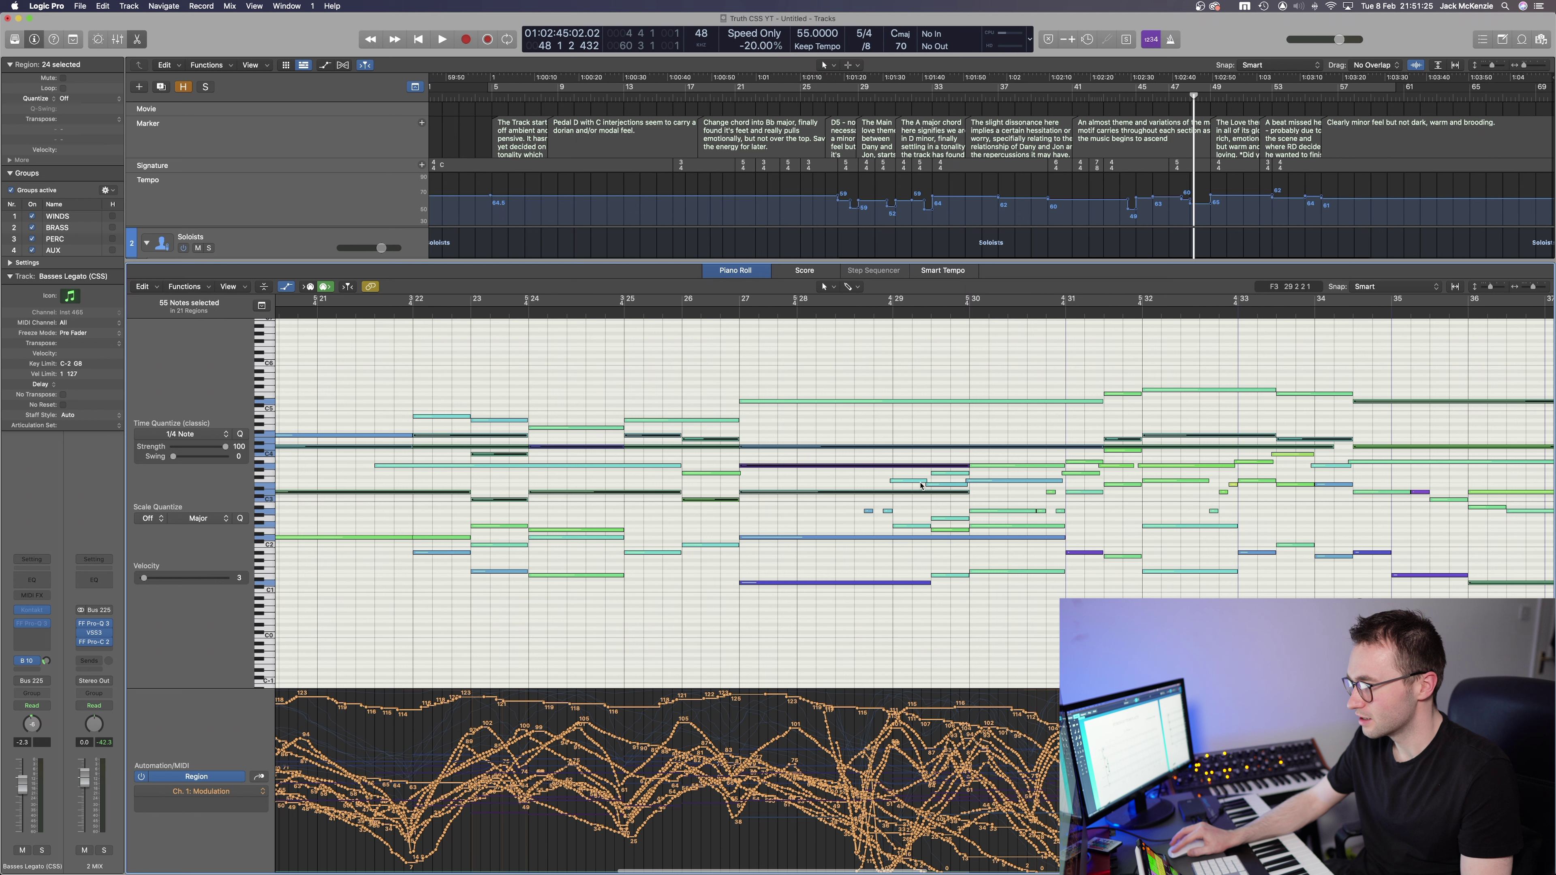
left_click(938, 484)
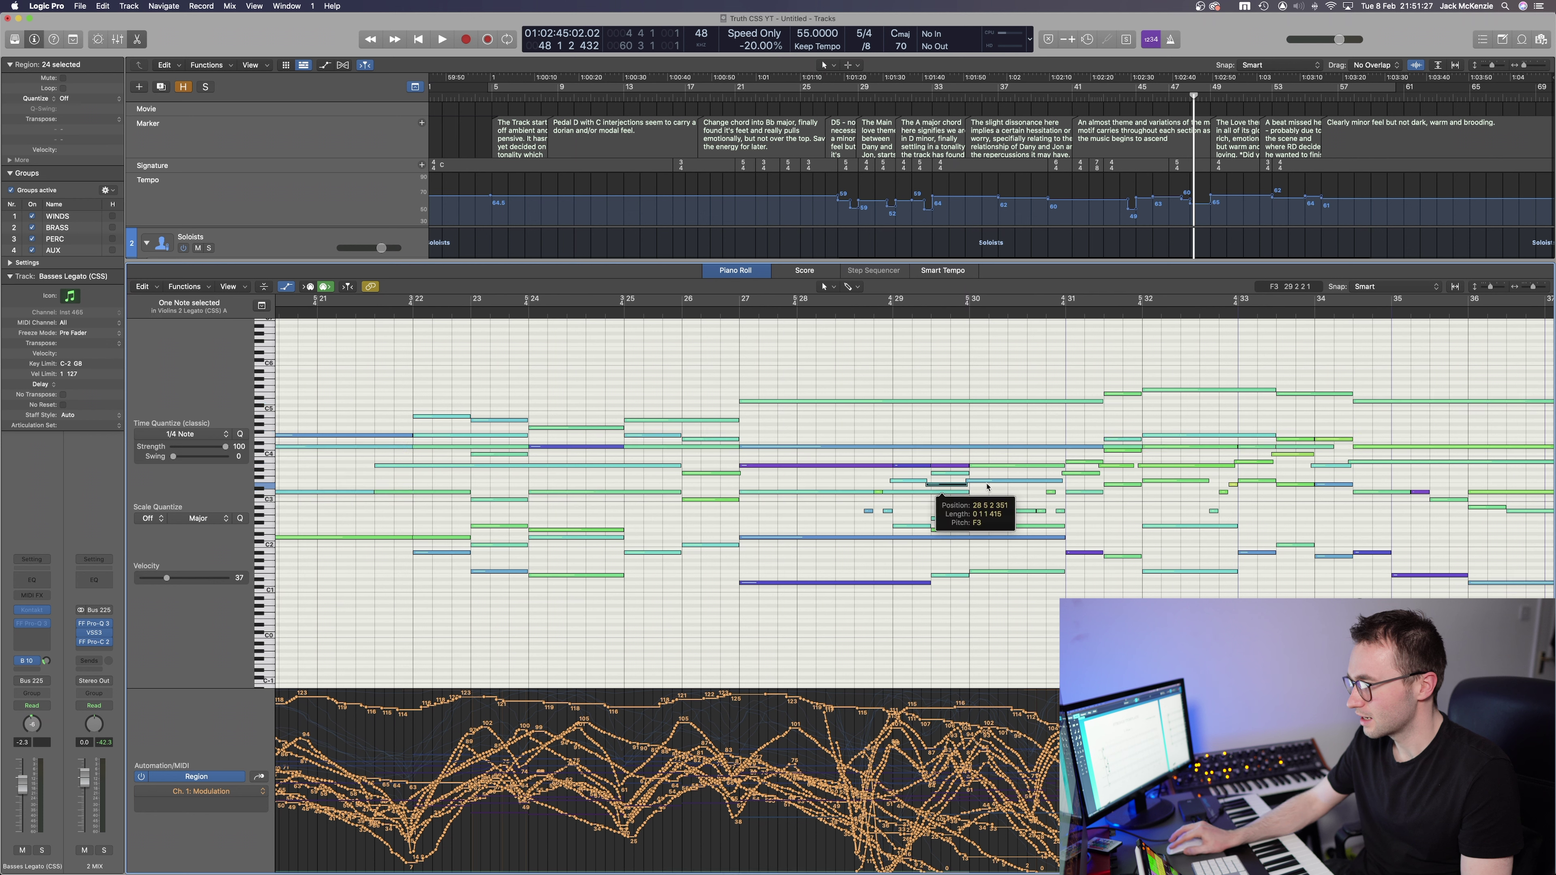
left_click(1068, 474)
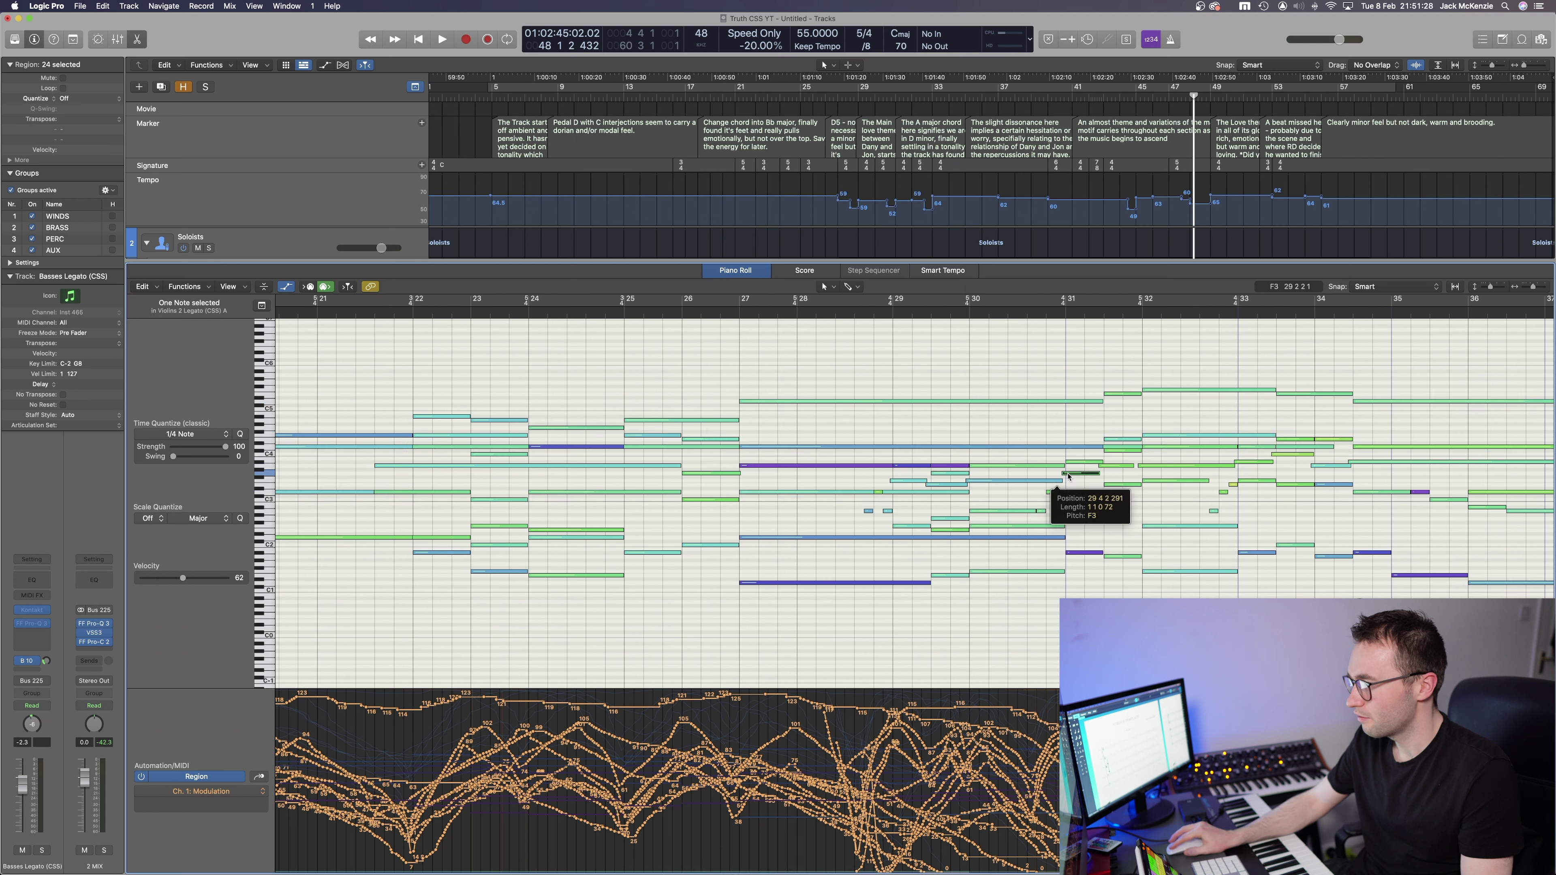
left_click(1019, 484)
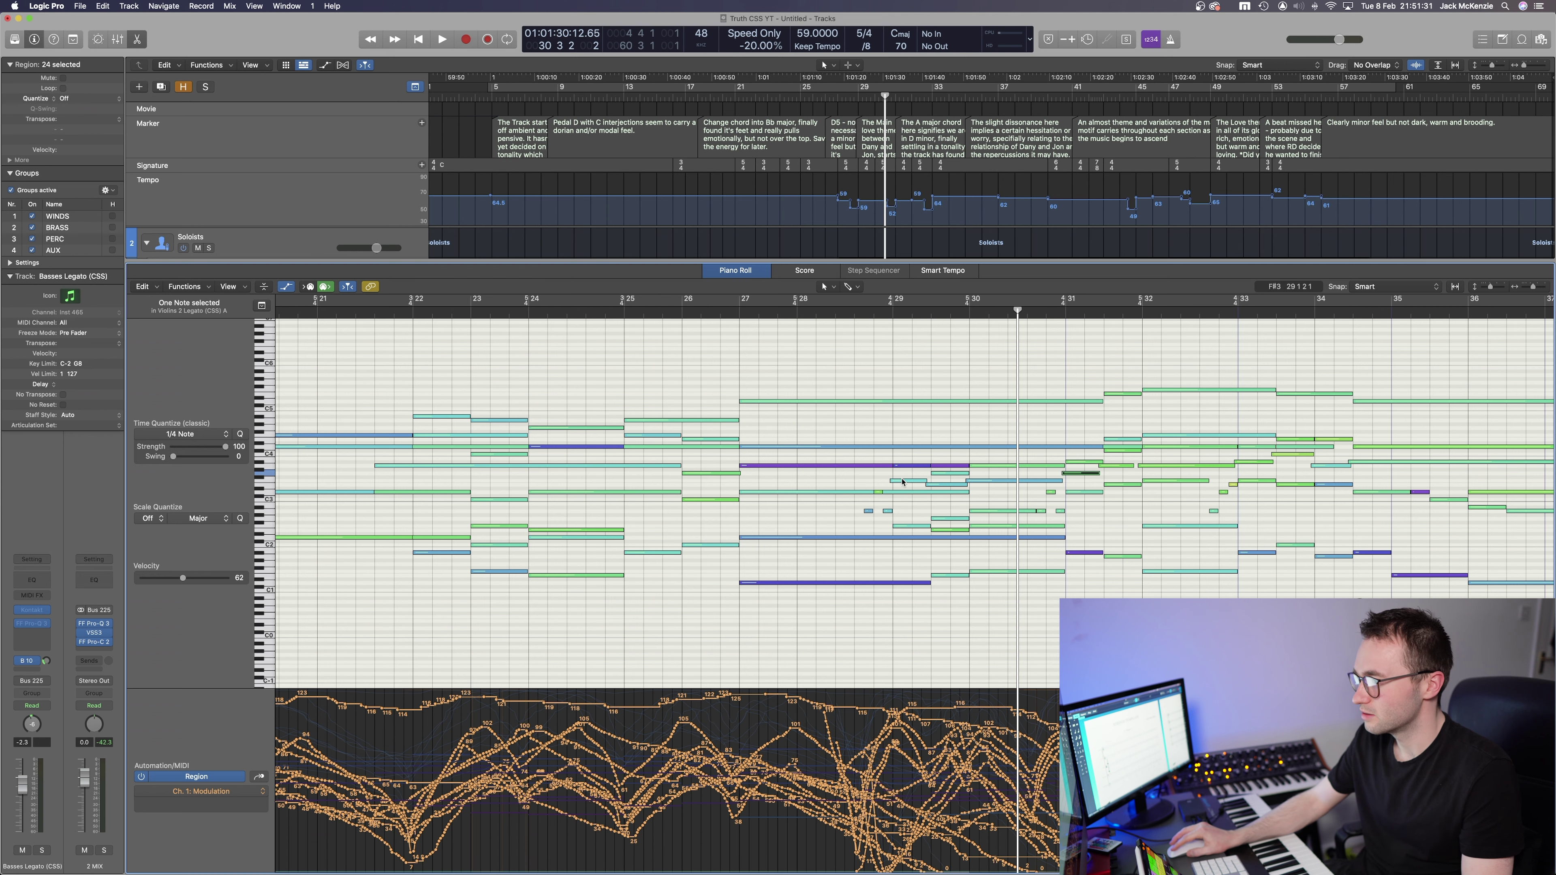
left_click(903, 481, "shift")
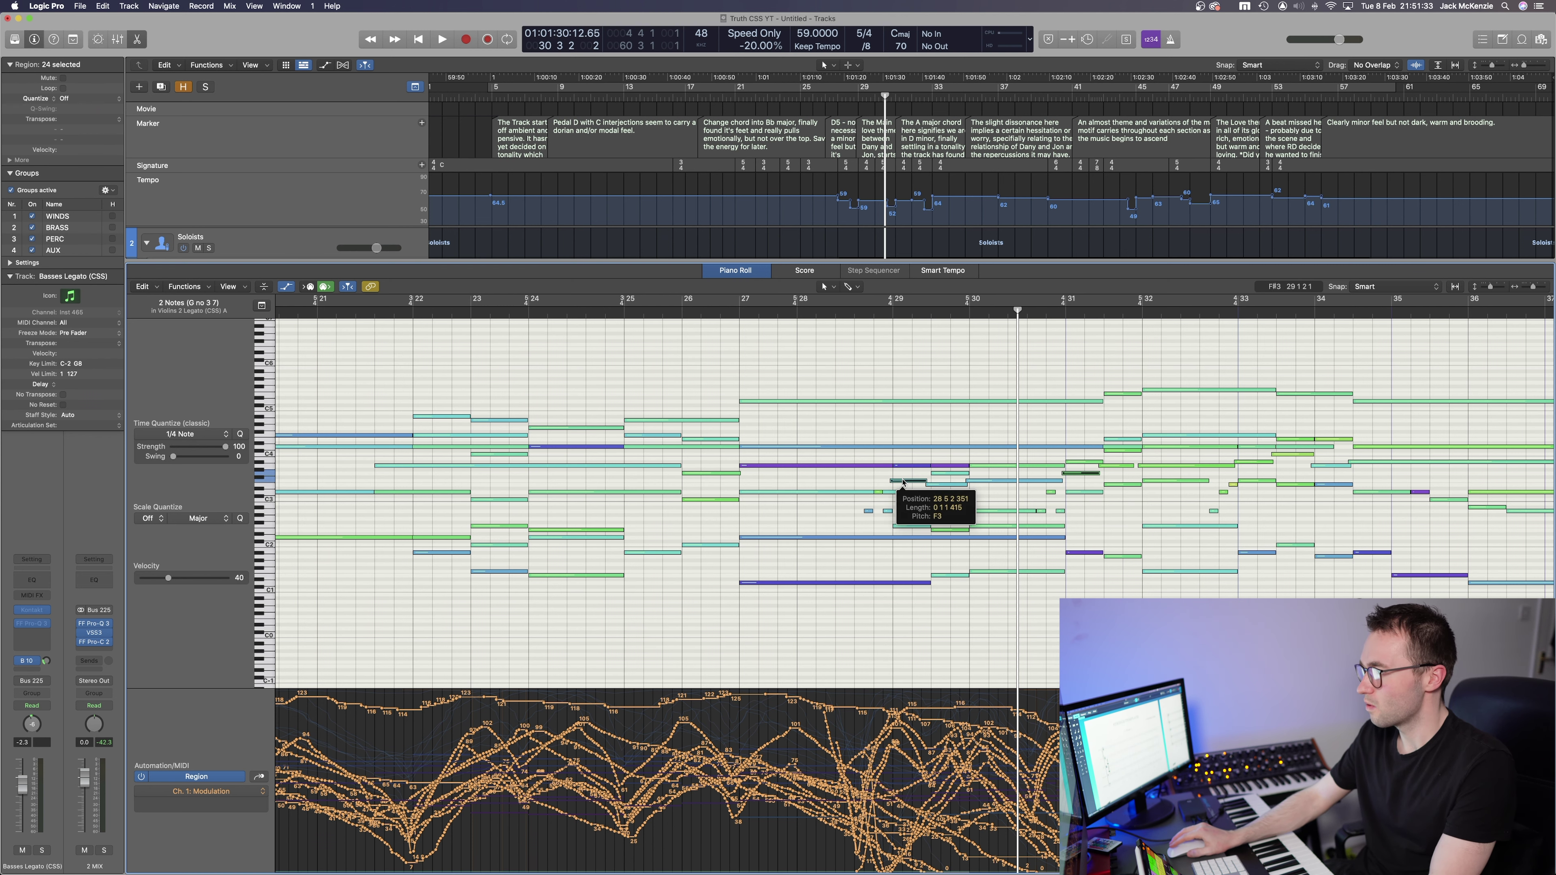
Open the Violins 2 Legato (CSS) A region's notes and select the ten notes in bars 29–34
key("p")
double_click(879, 449)
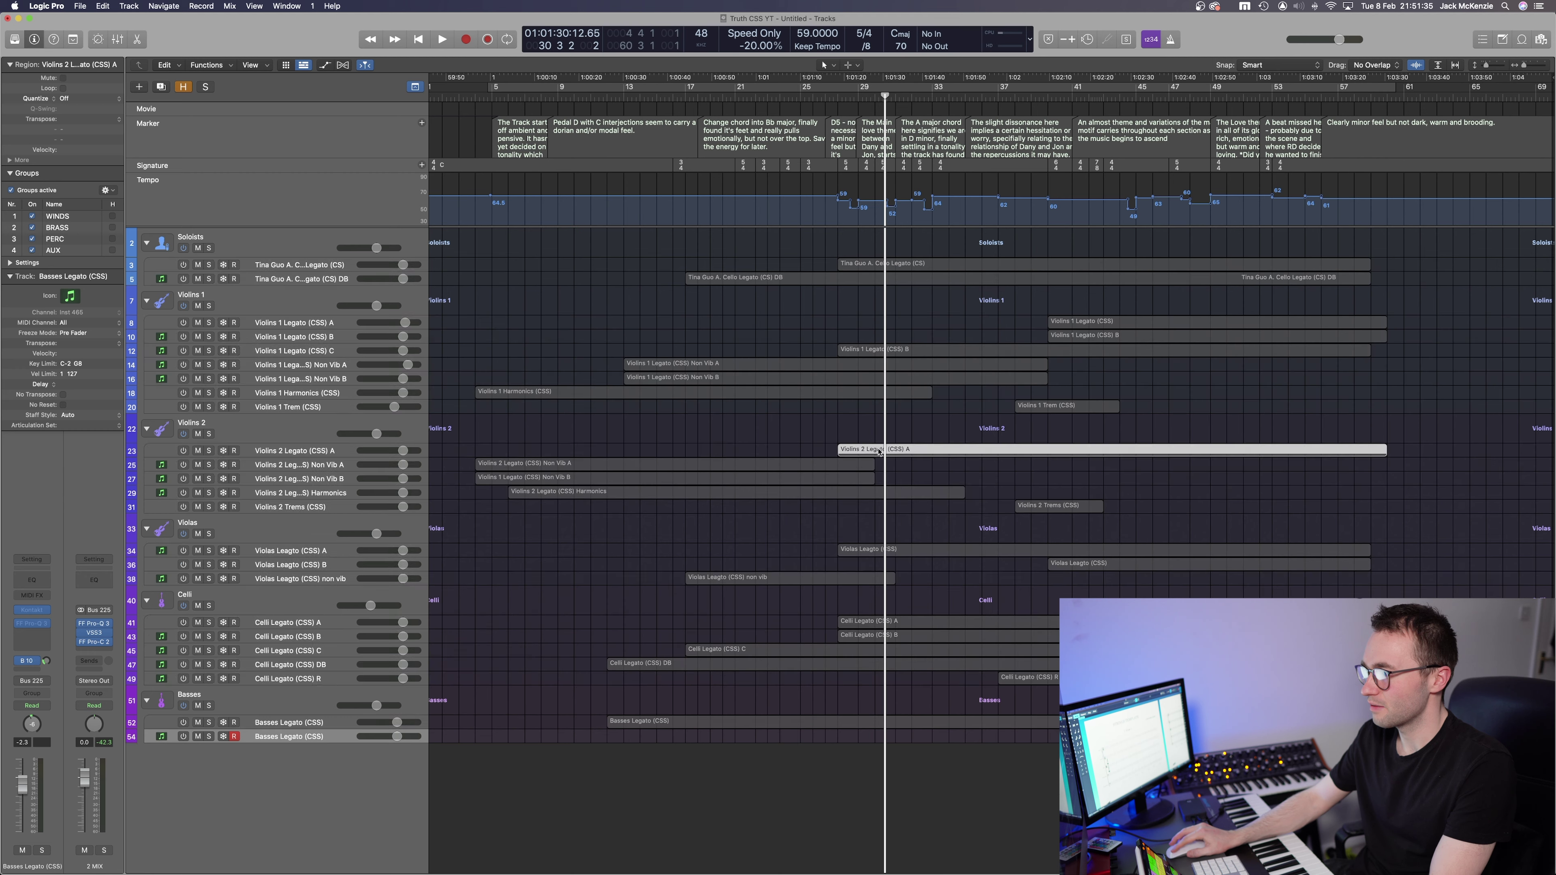
left_click(911, 465)
scroll(886, 452, "right", 10)
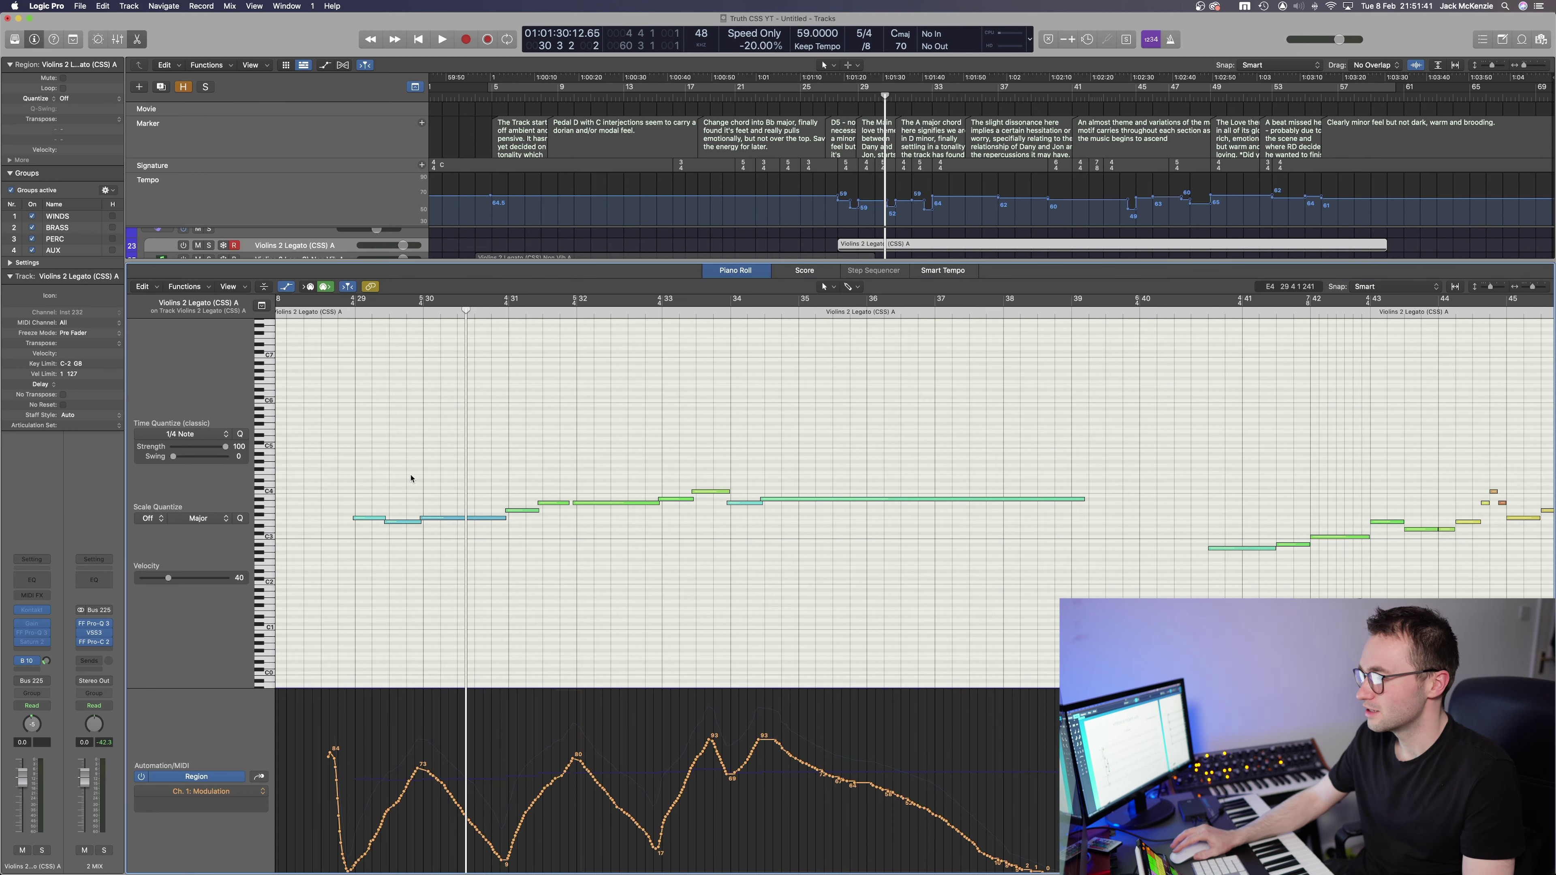
left_click_drag(368, 463, 821, 591)
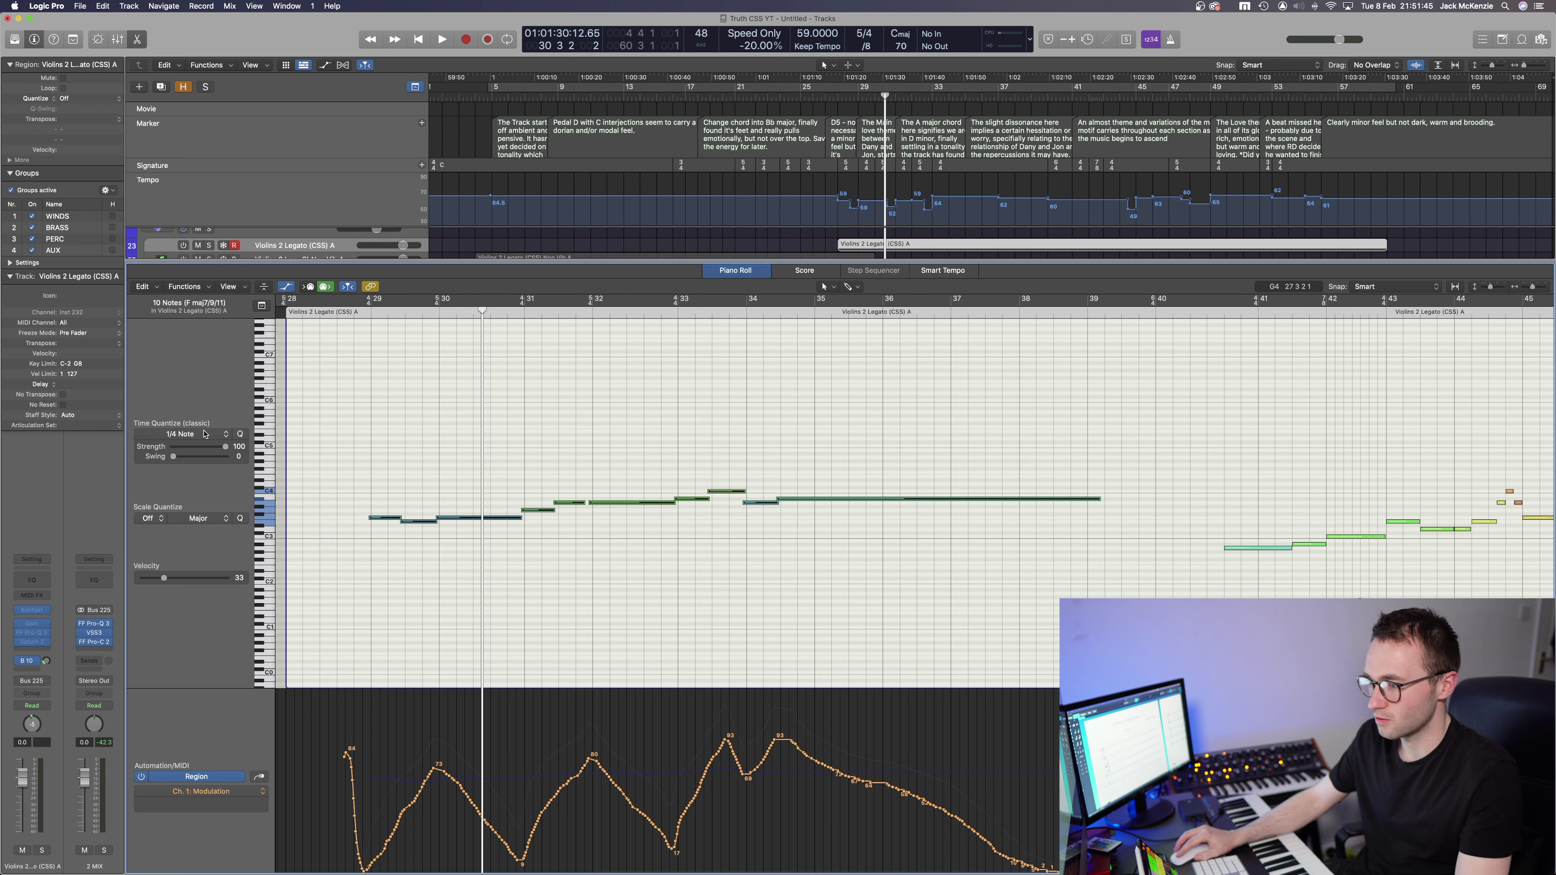
left_click(797, 498, "shift")
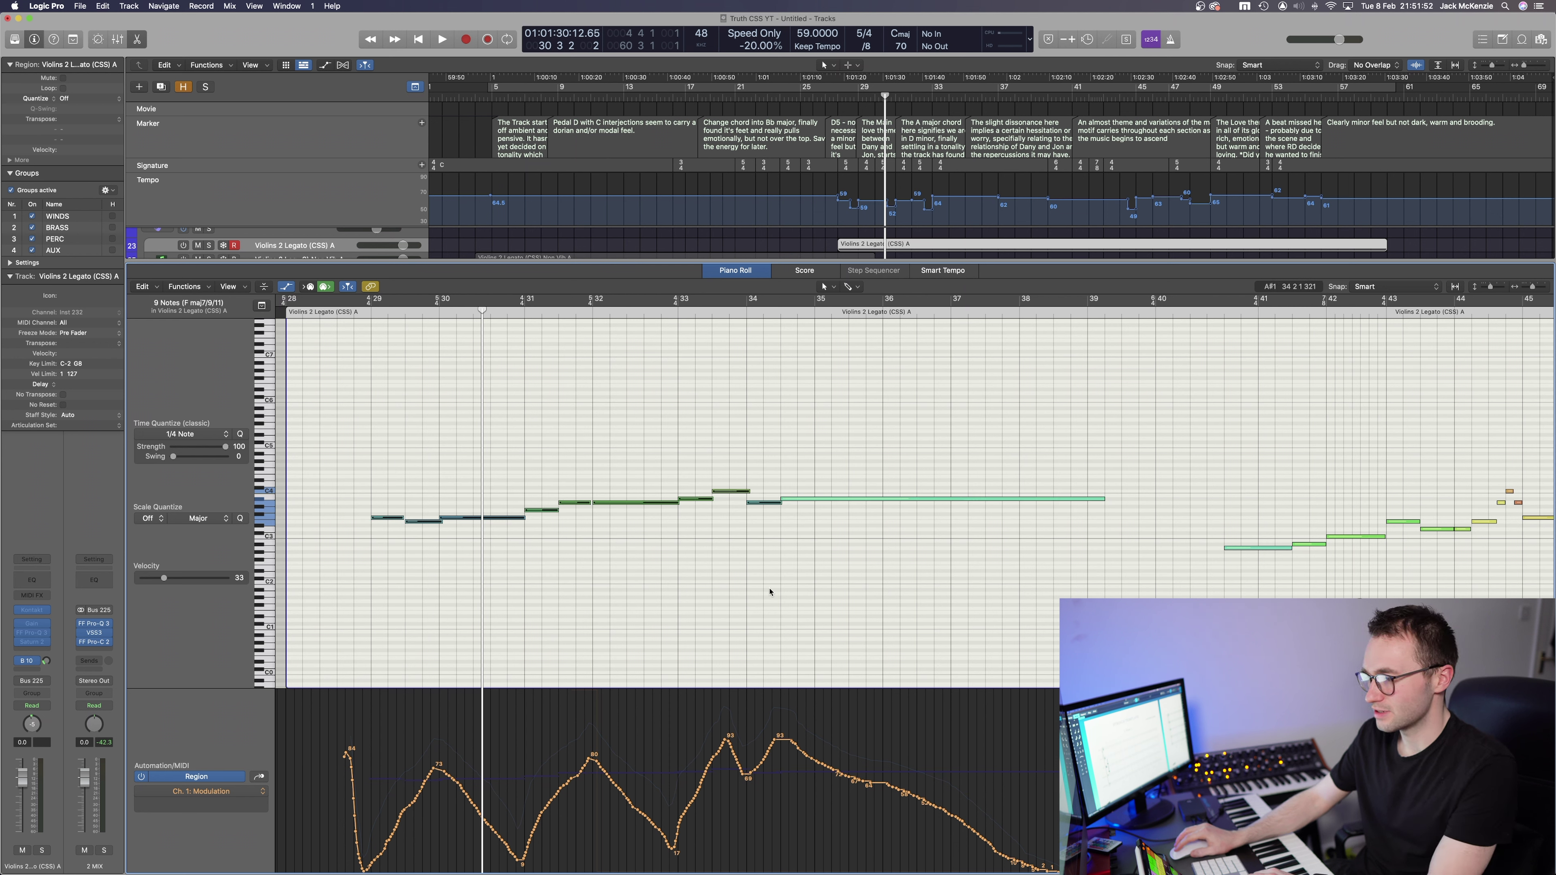
Shorten the held note across bars 34–39 to 4 0 0 0, then select every region
left_click(1058, 474)
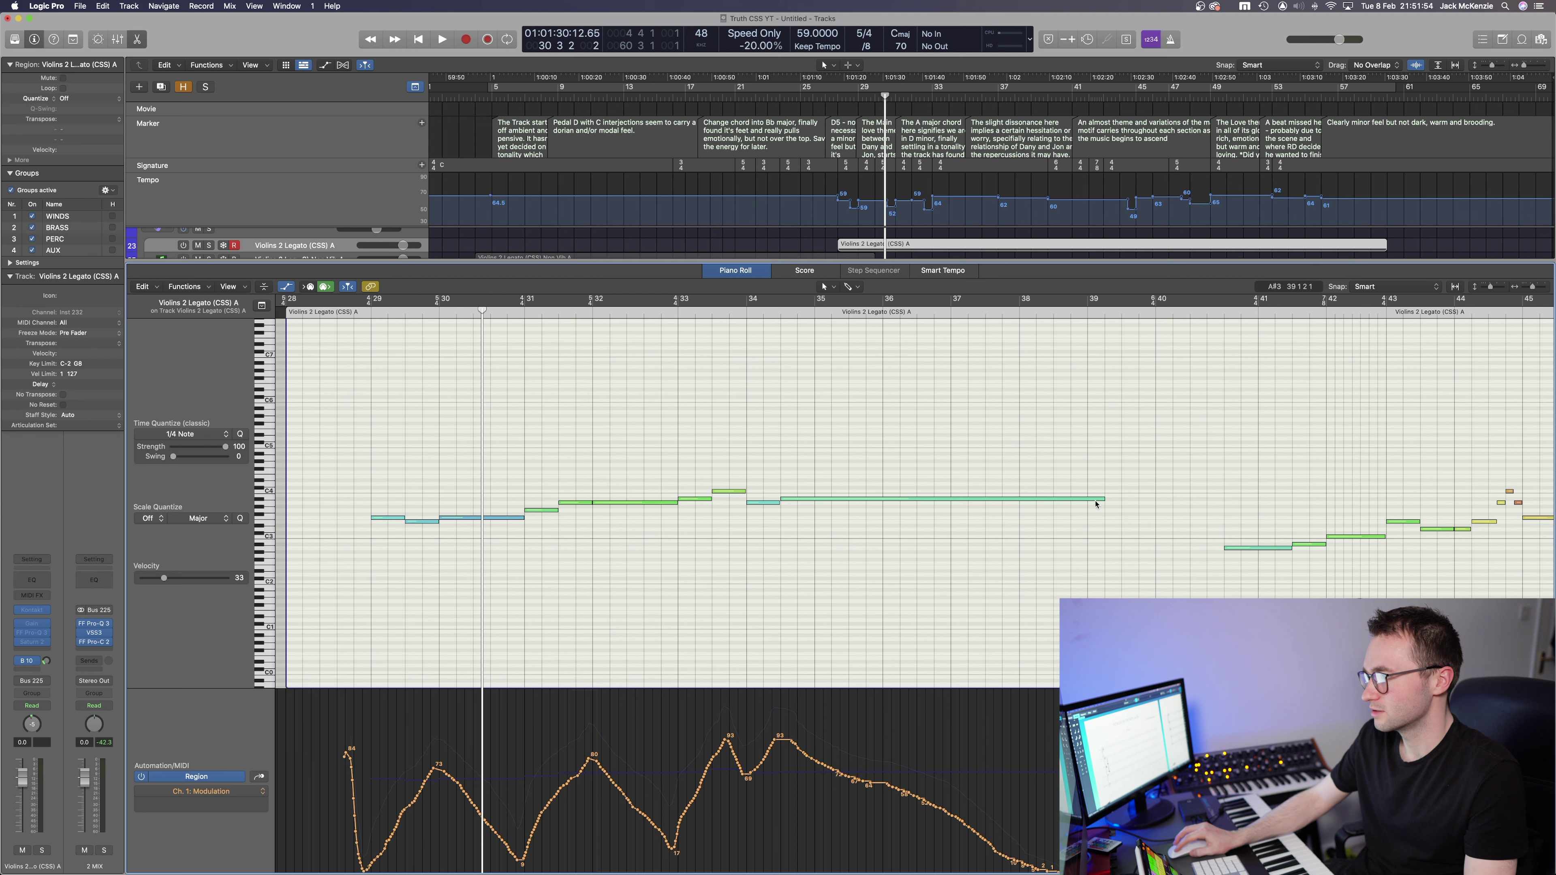
left_click_drag(1101, 502, 1032, 539)
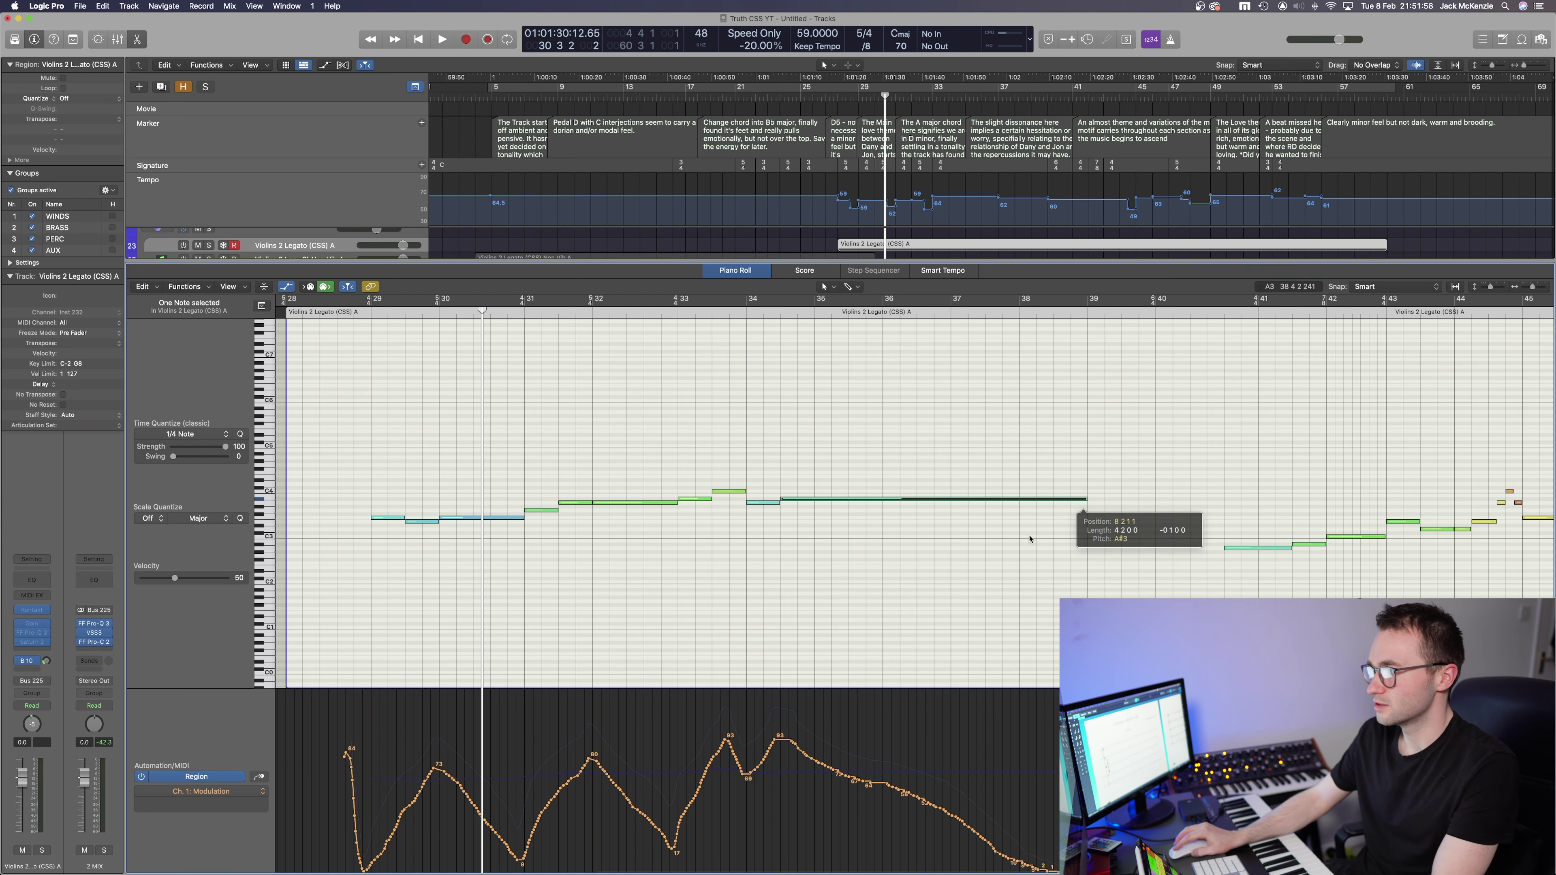
key("p")
key("super+a")
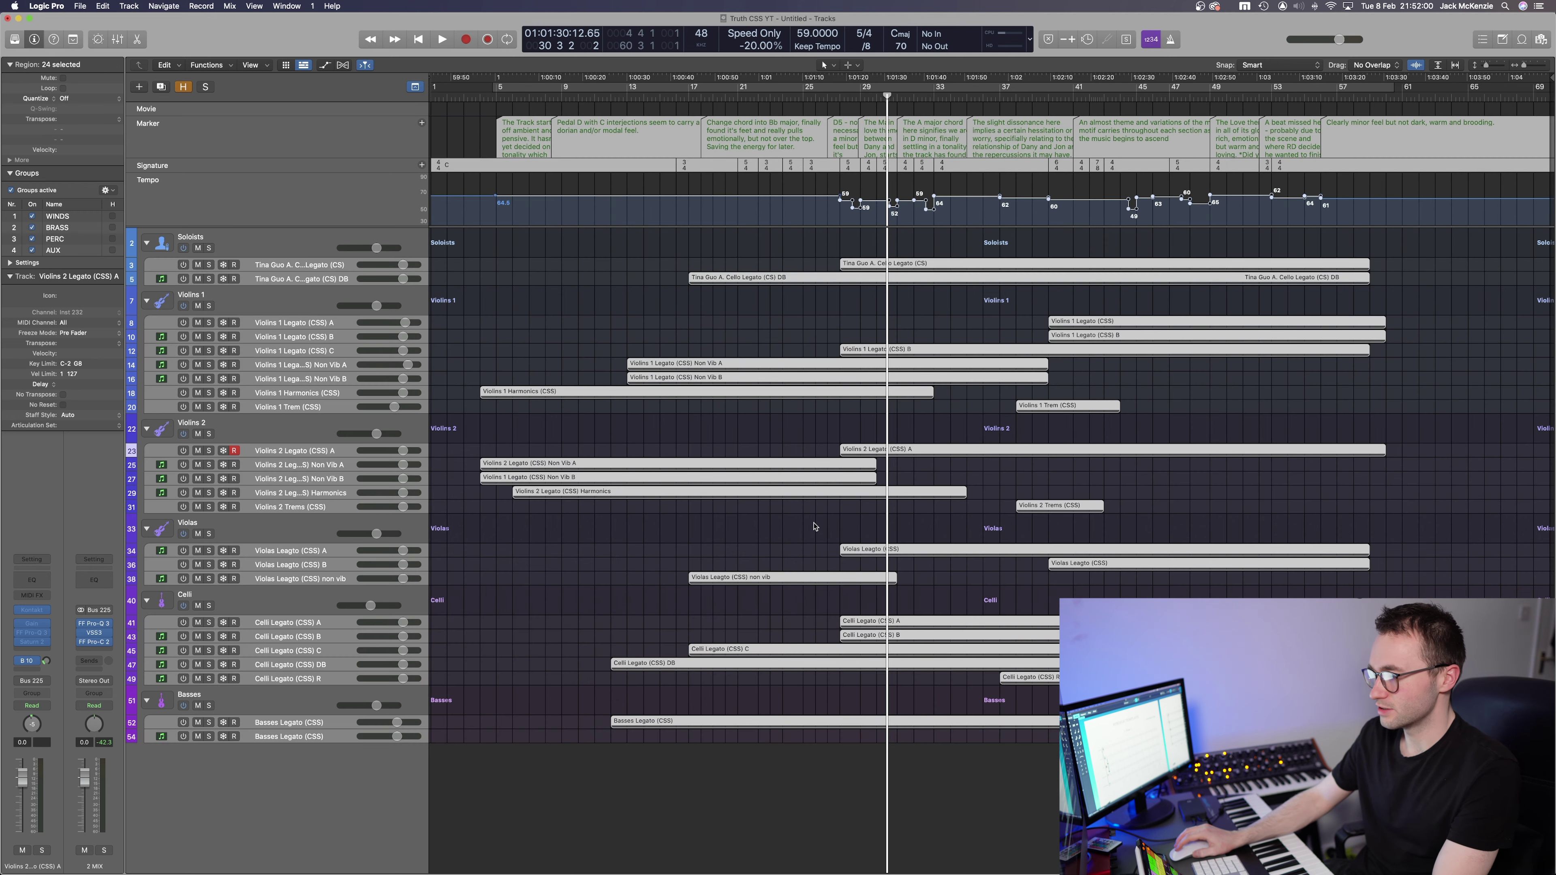
Check a short note's position and pitch among all selected regions' notes, then return to the tracks
key("p")
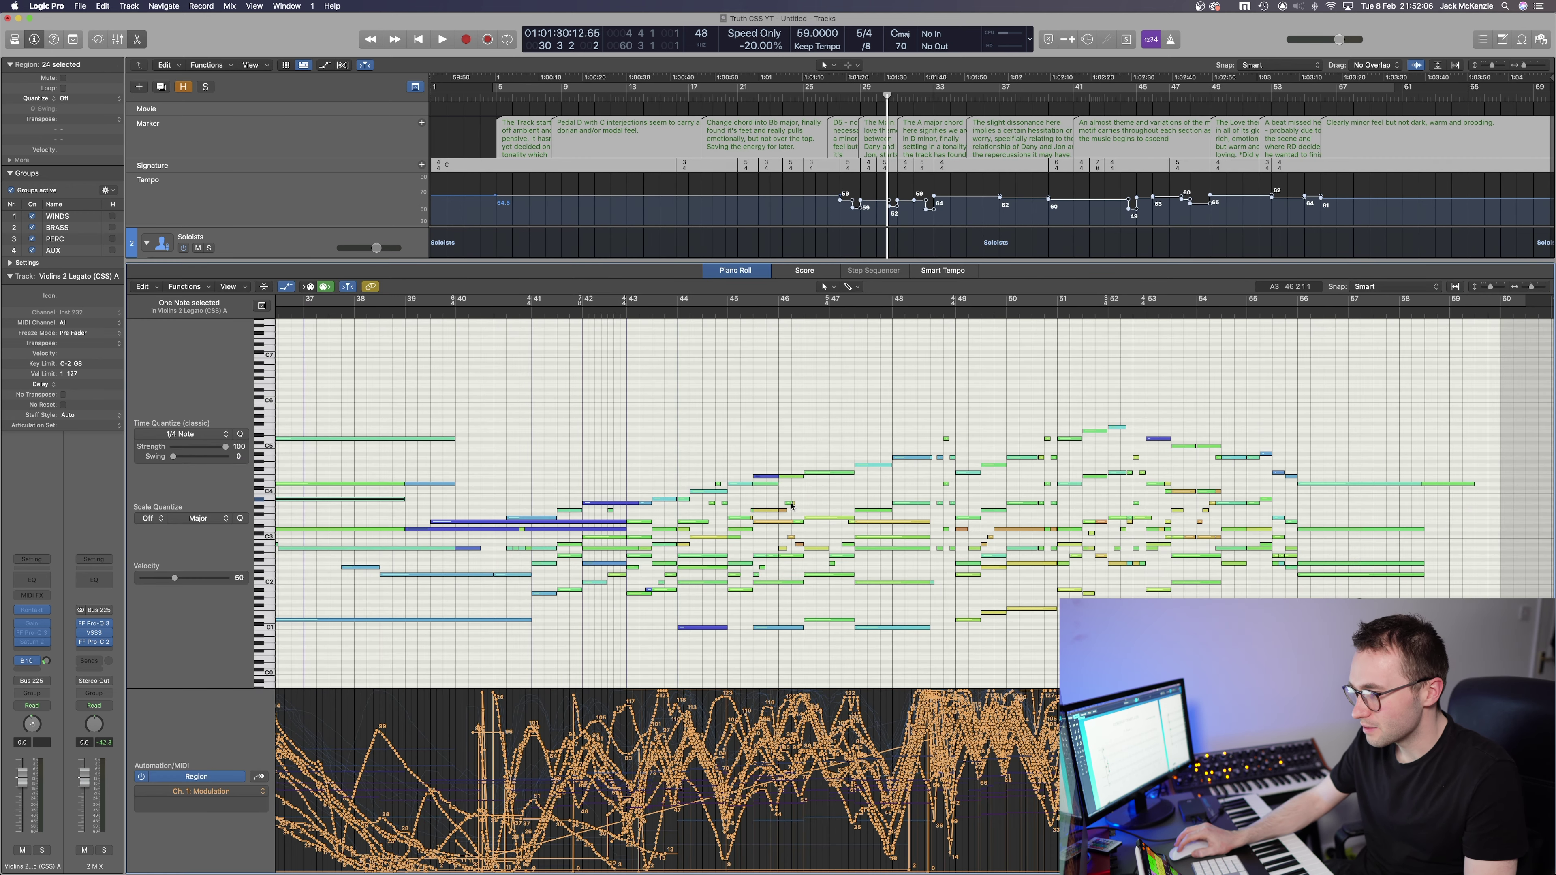
left_click(790, 504)
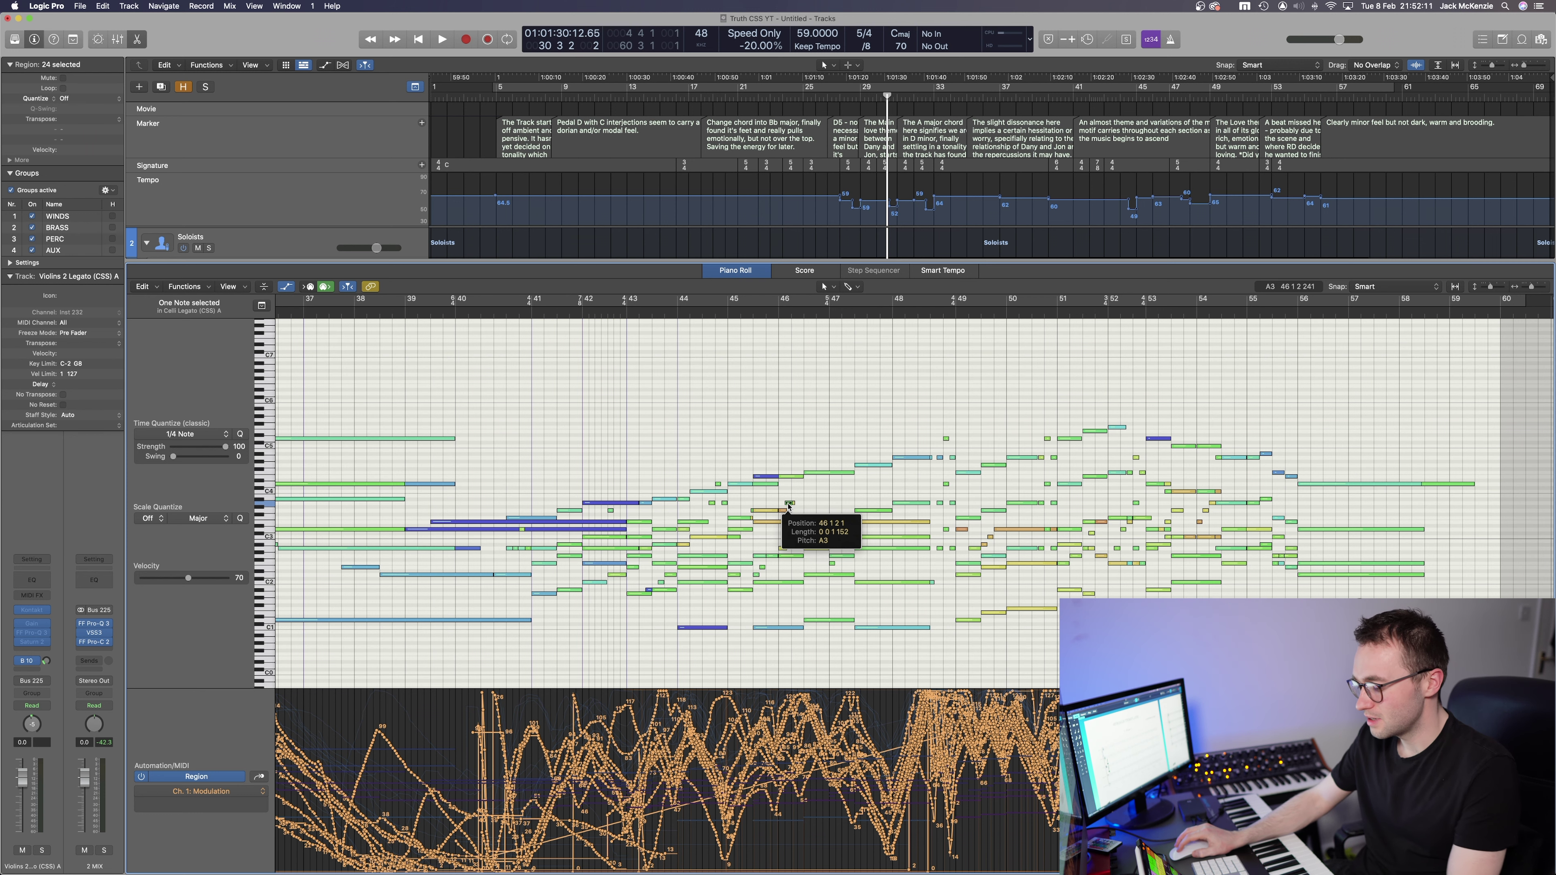
key("p")
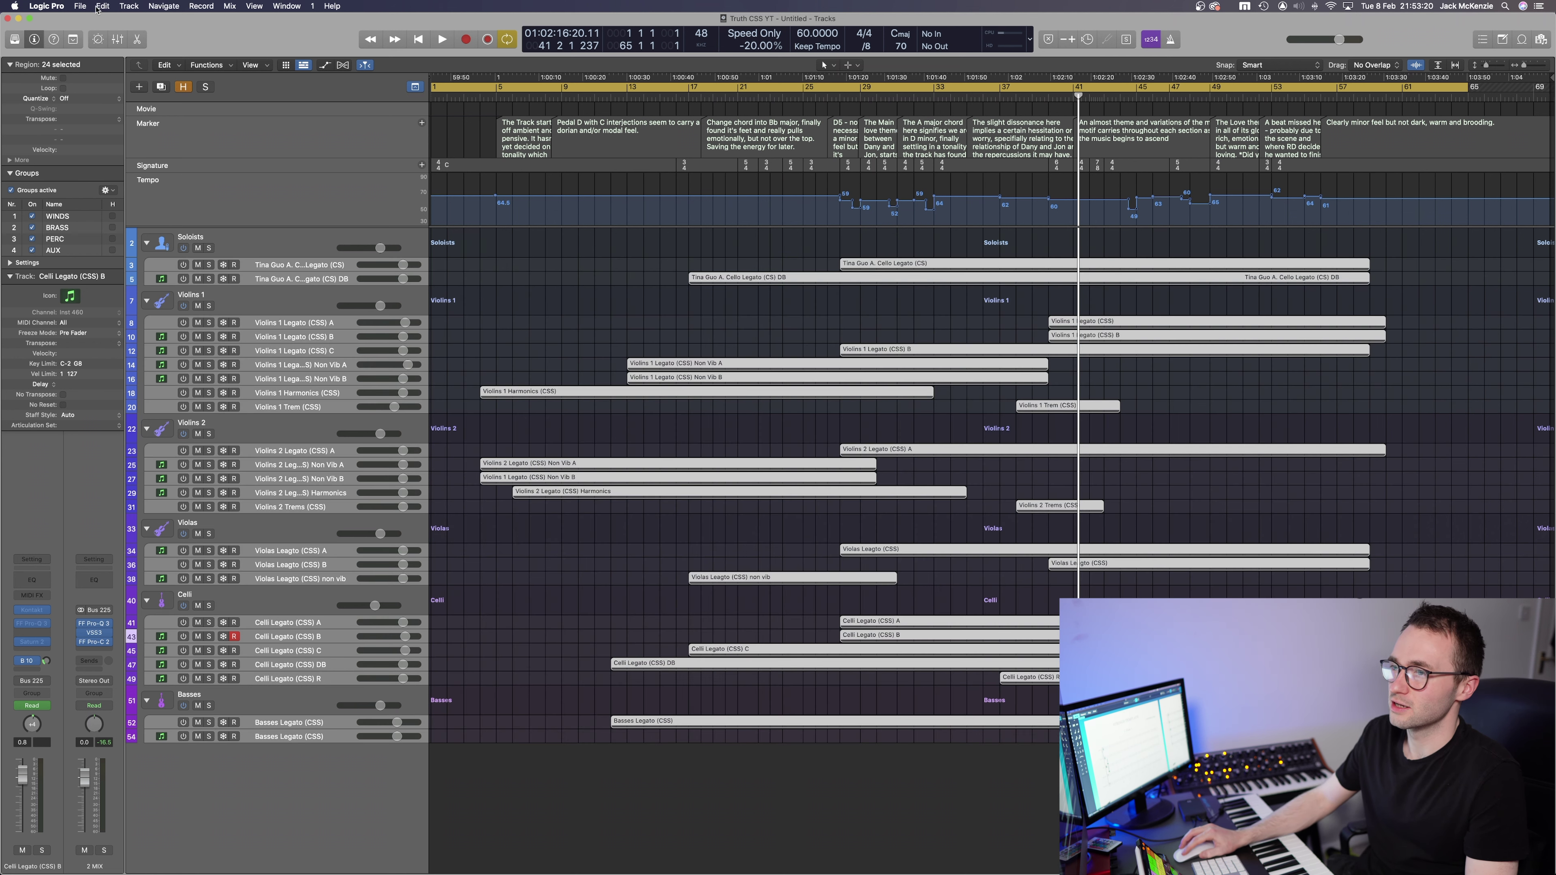
Export the selection as the MIDI file 'Truth CSS YT' on the Desktop, then minimize Logic
left_click(80, 5)
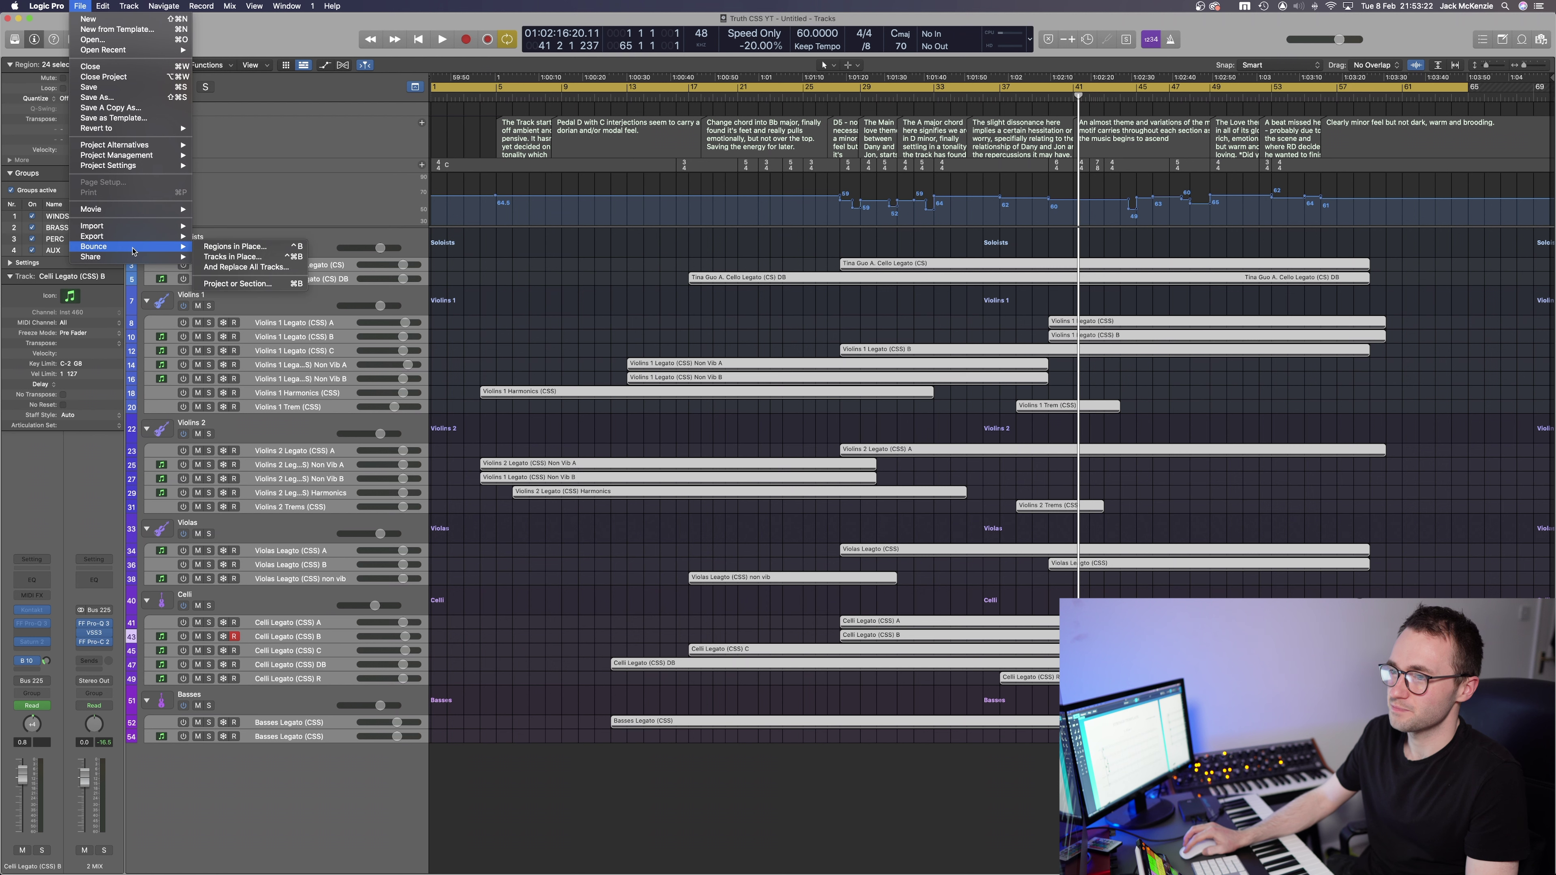
mouse_move(139, 242)
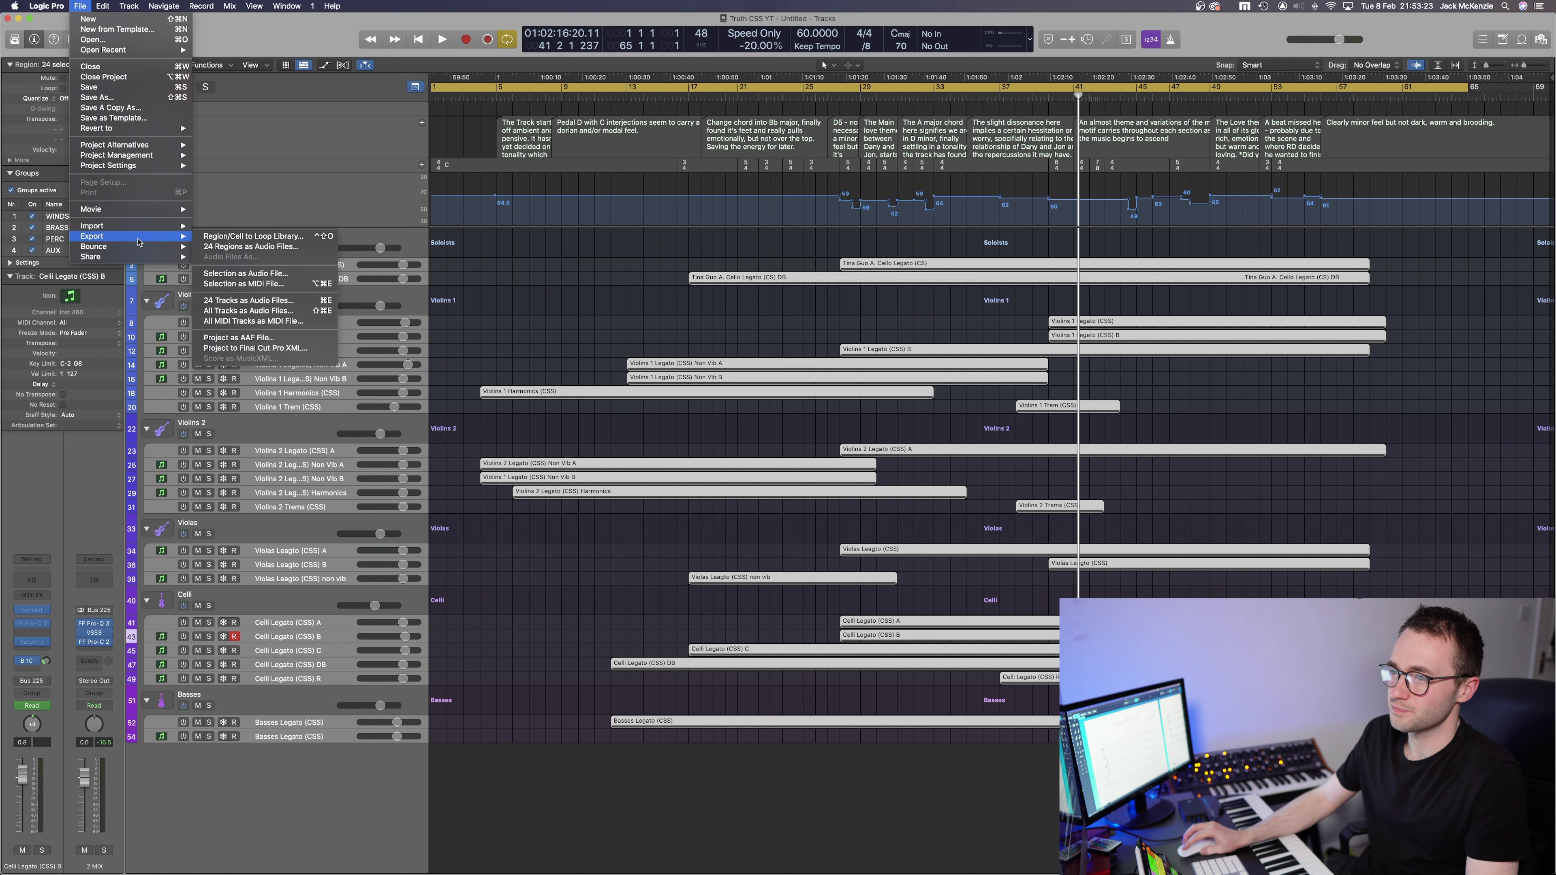
left_click(268, 285)
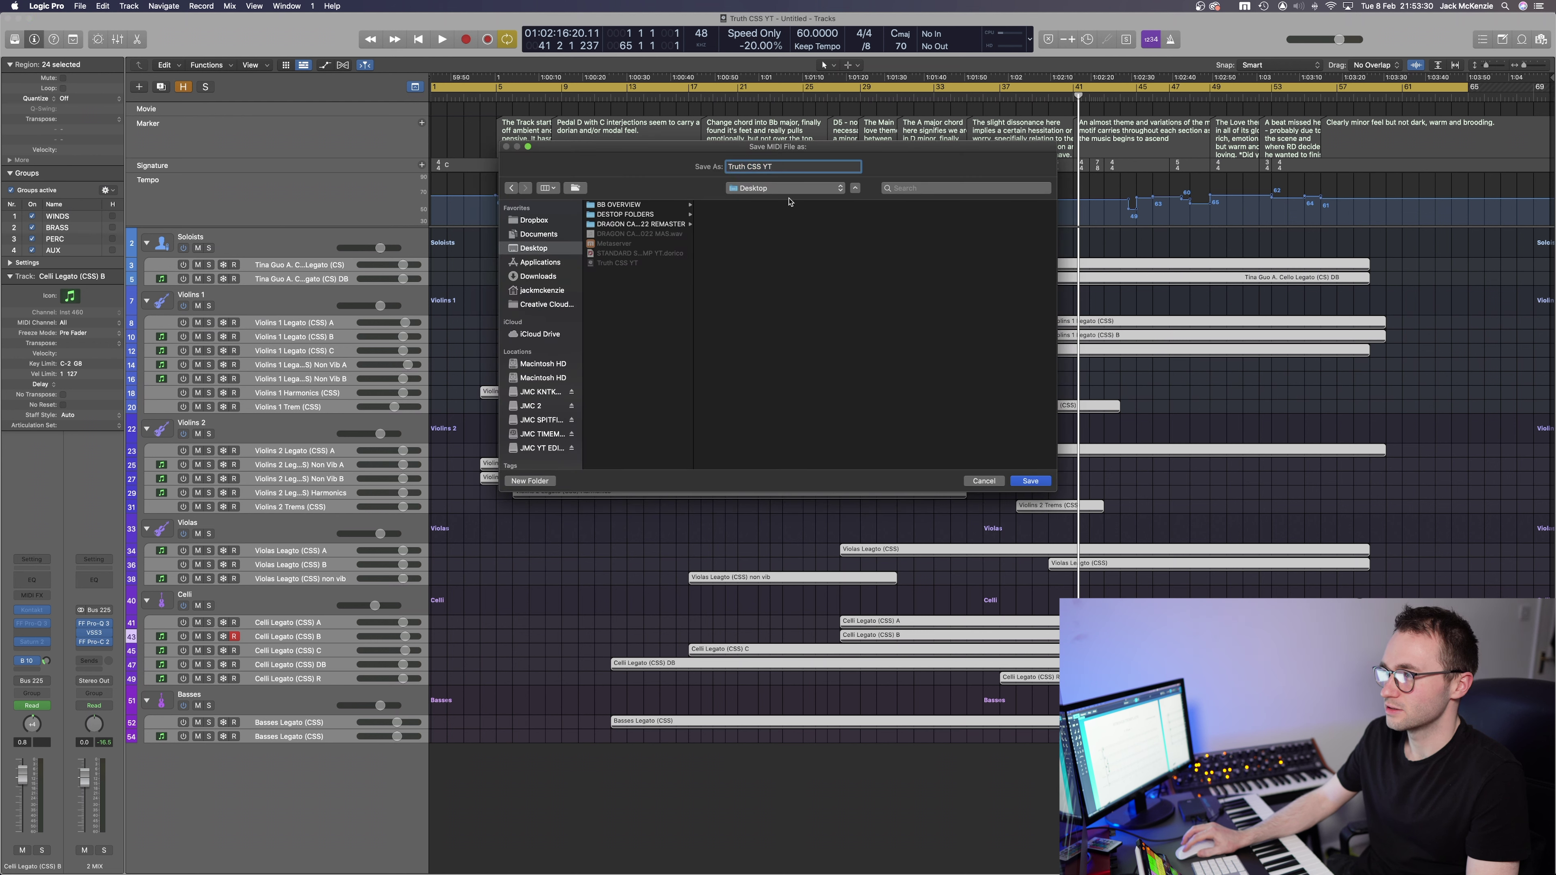
left_click(1031, 480)
left_click(954, 402)
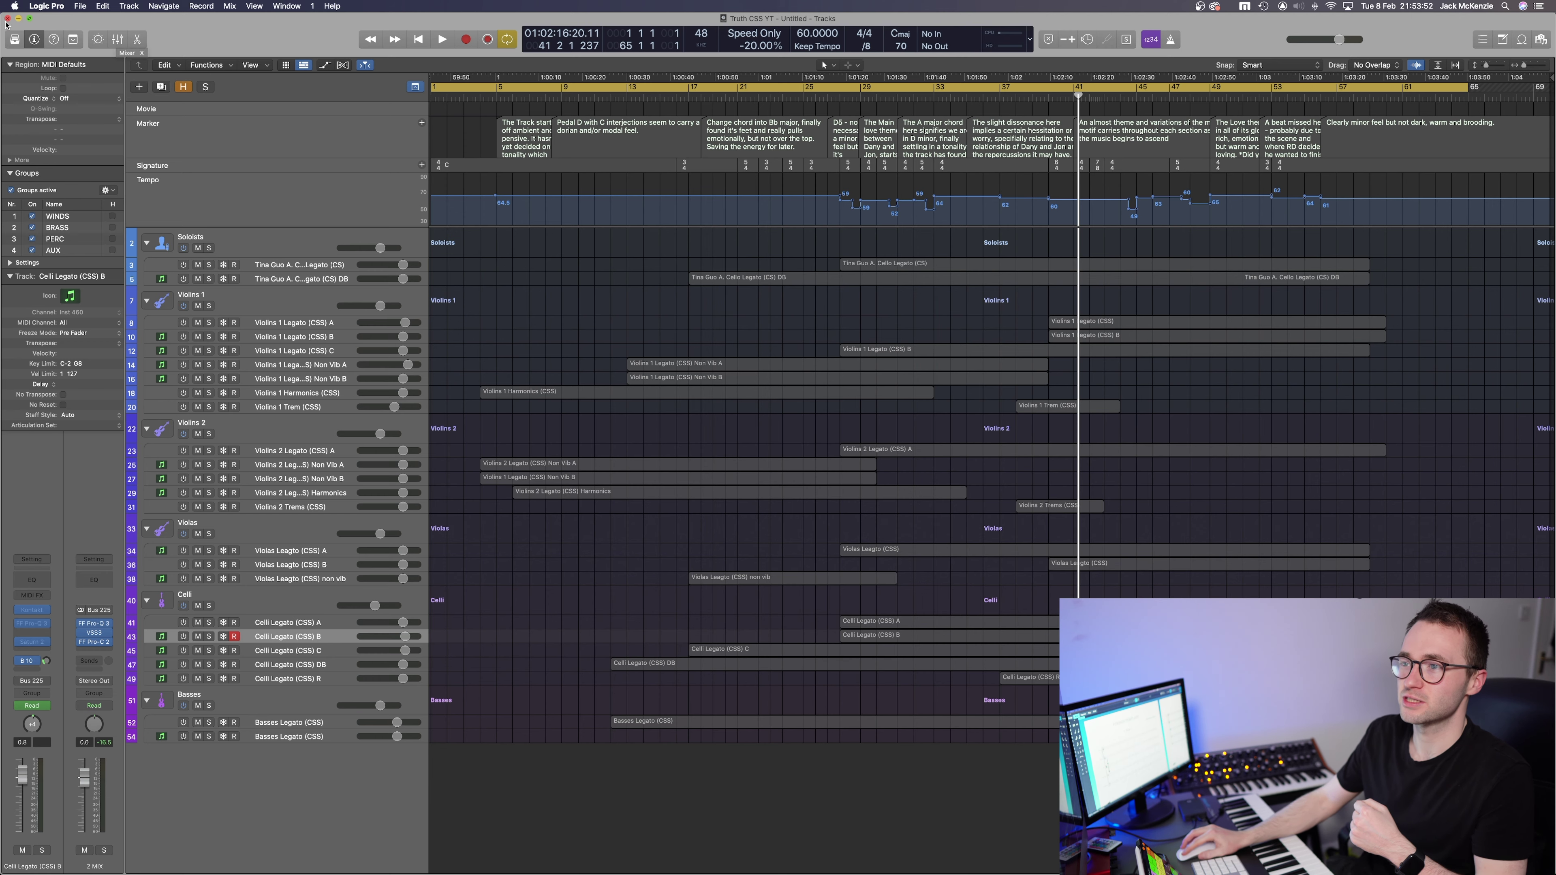
left_click(17, 19)
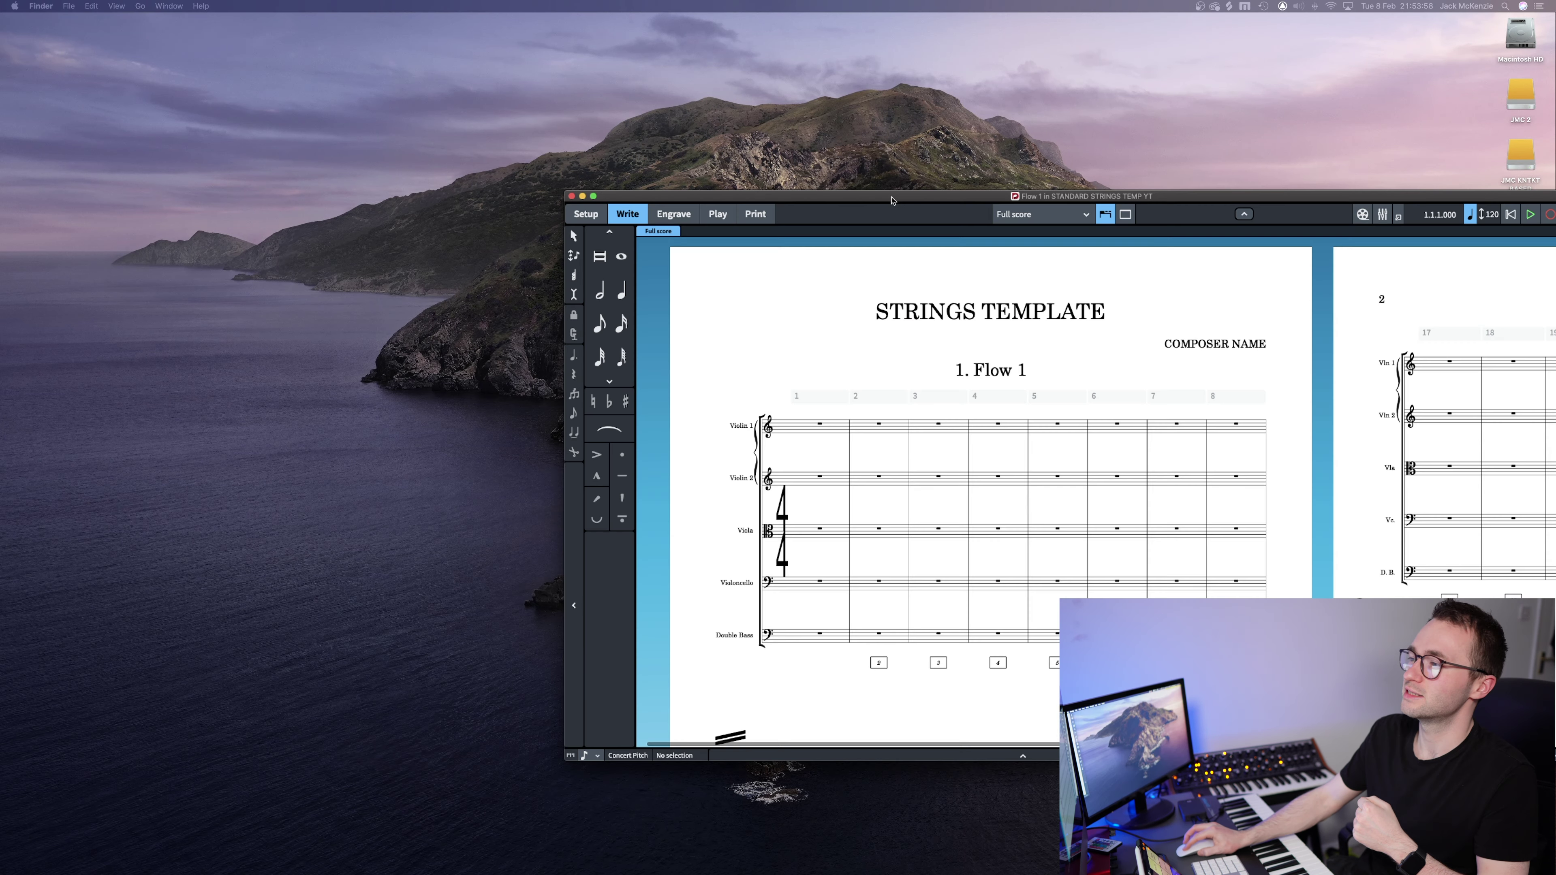
left_click_drag(894, 208, 329, 23)
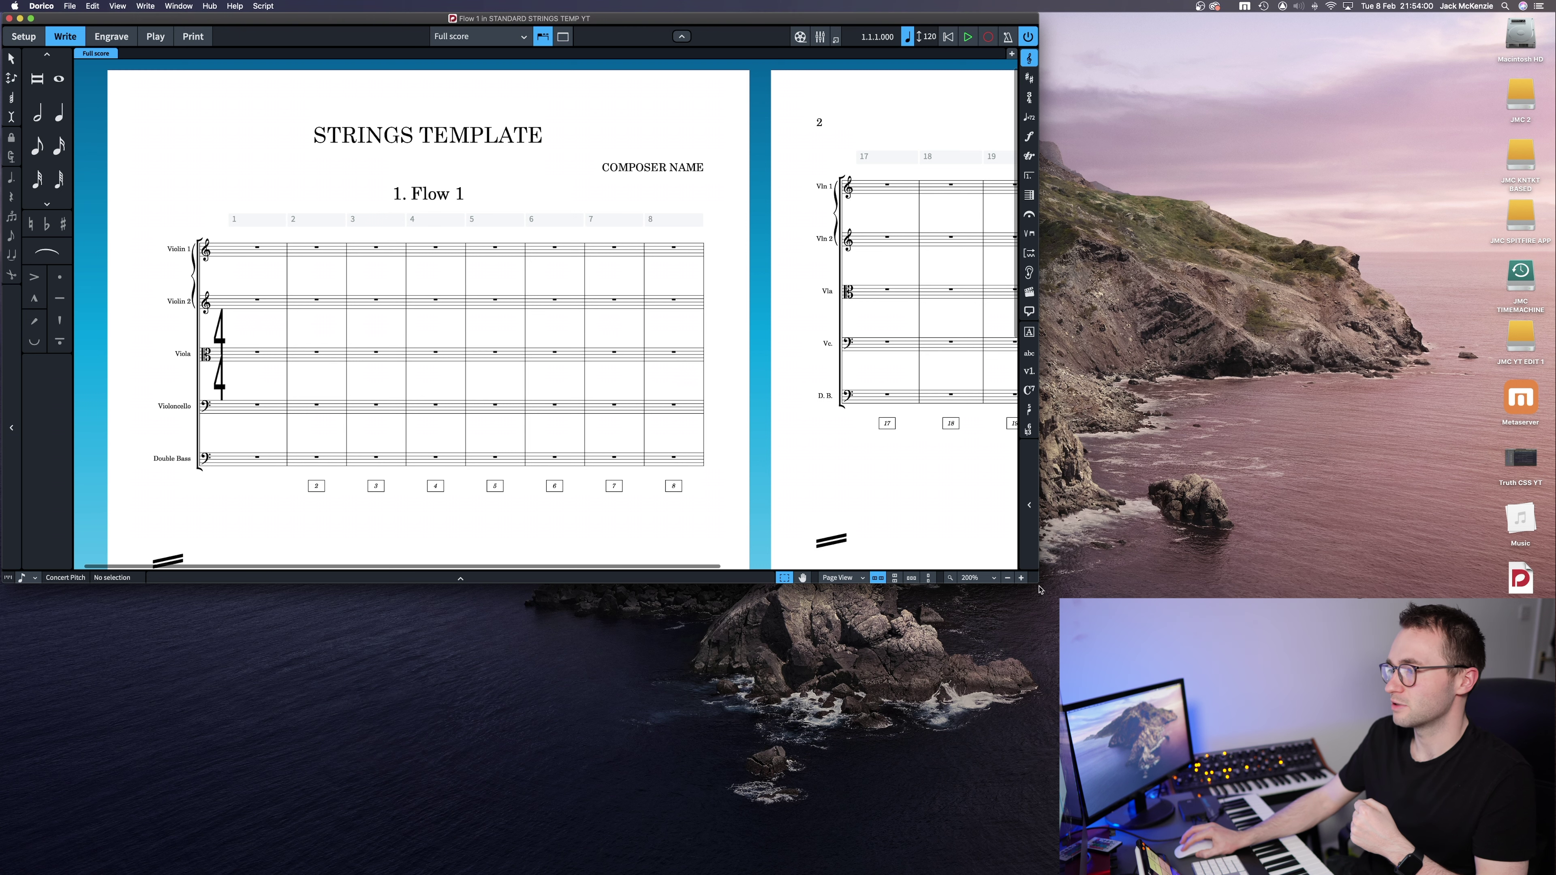
left_click_drag(1040, 590, 1555, 867)
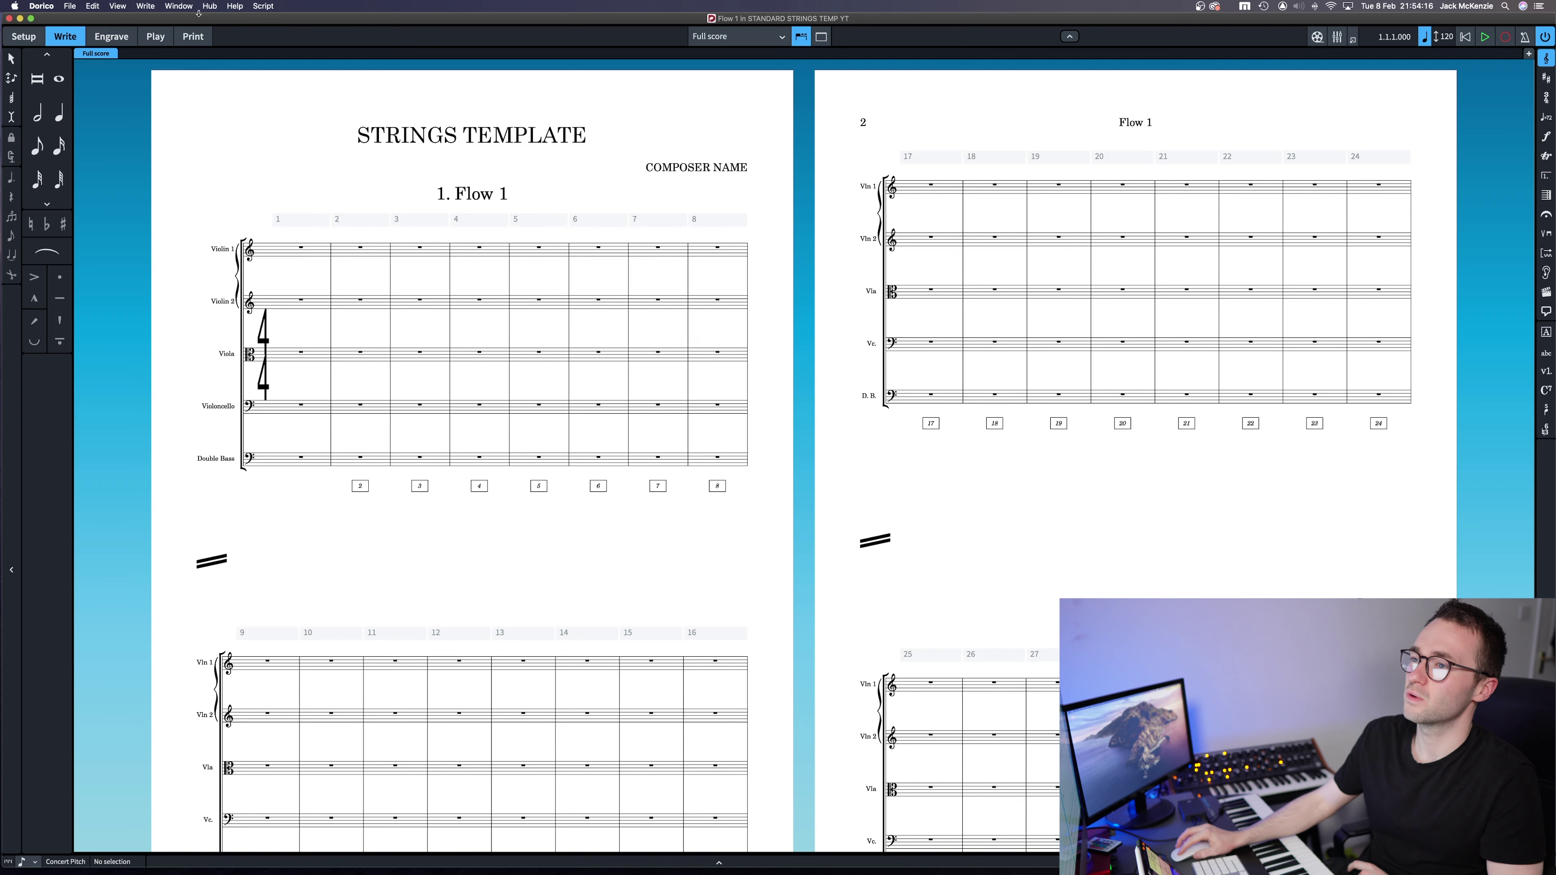
key("super+h")
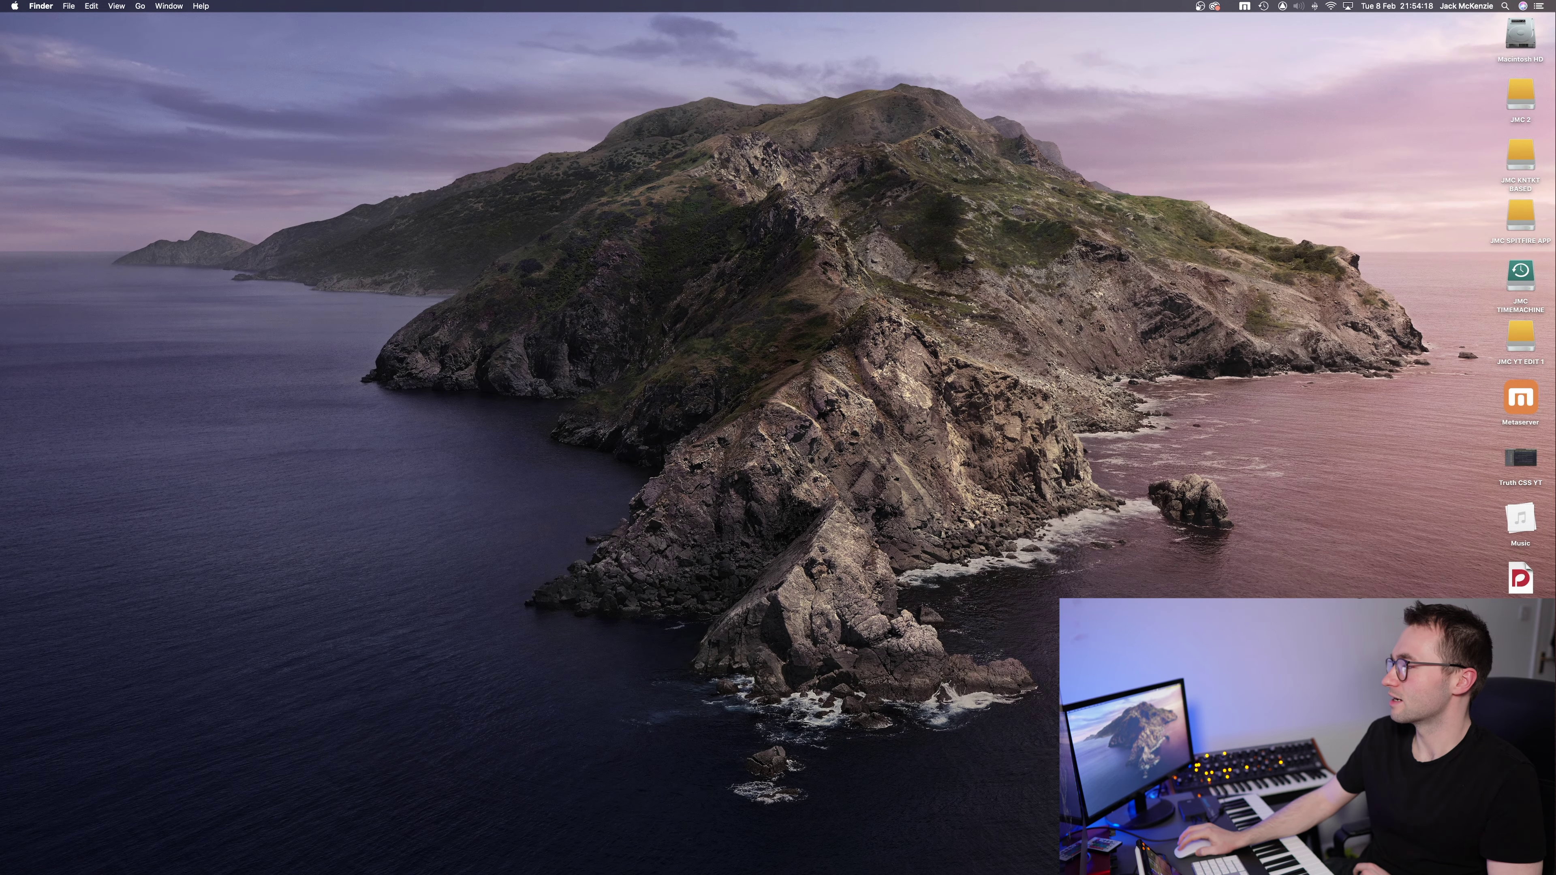
Expand the Music stack to find the exported MIDI file
left_click(1521, 521)
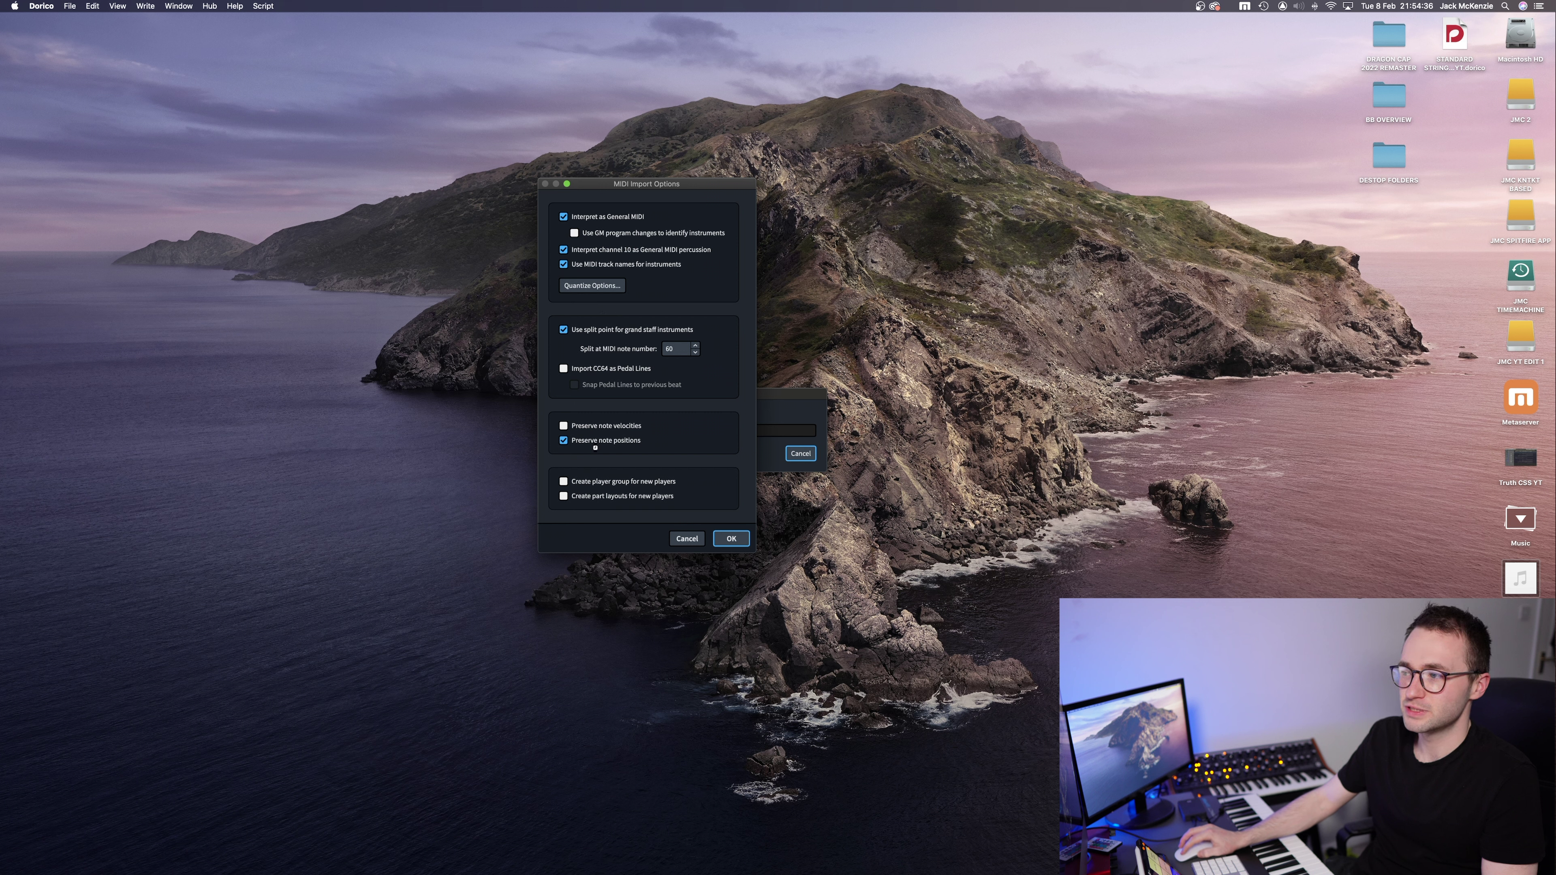
left_click(592, 286)
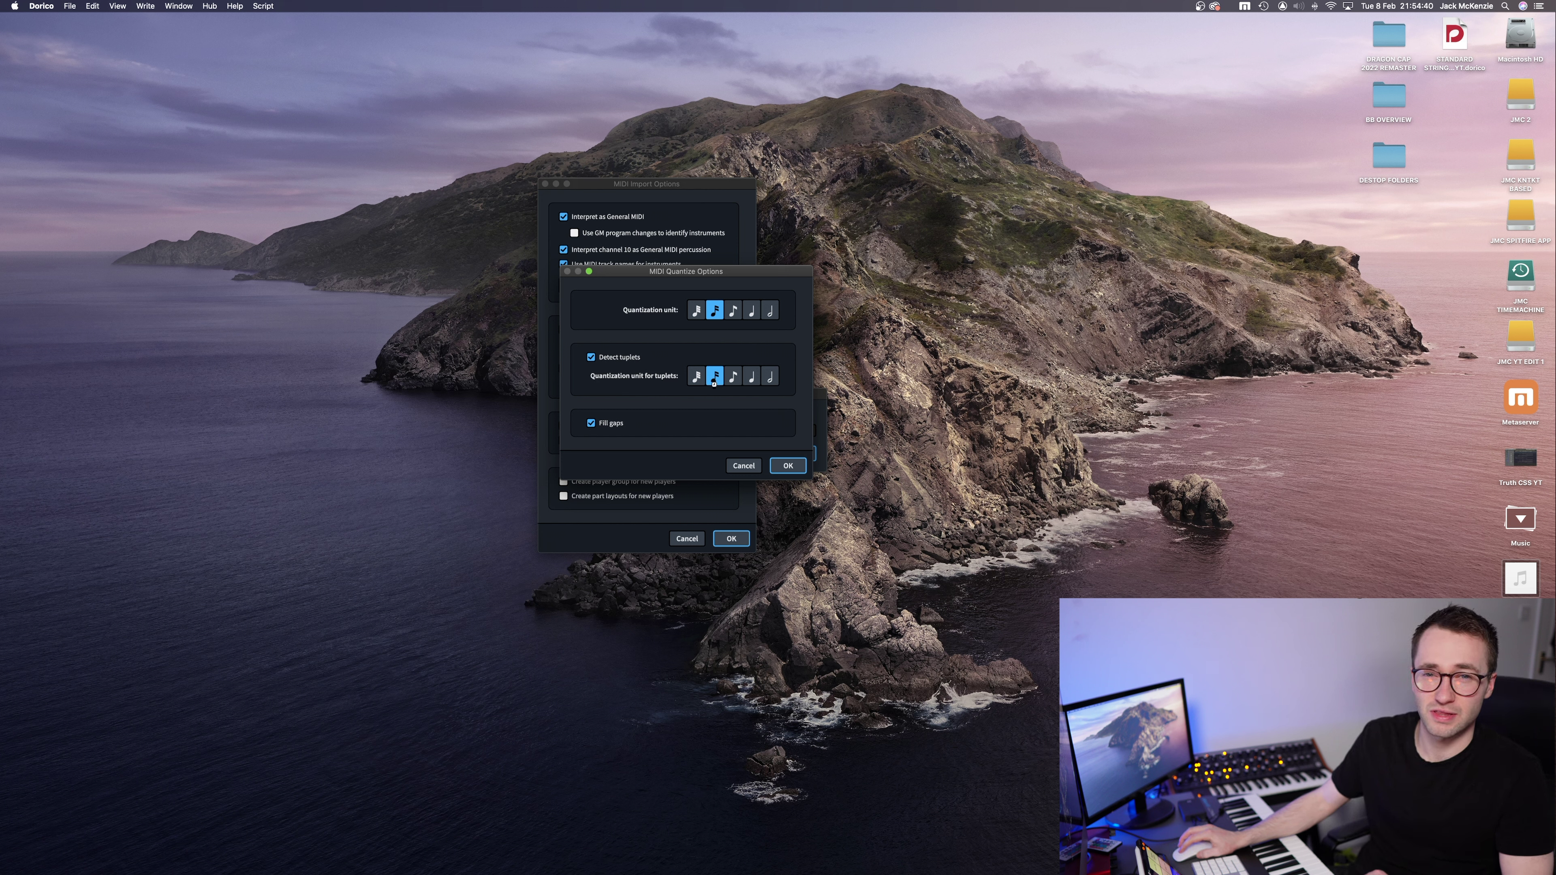
left_click(789, 467)
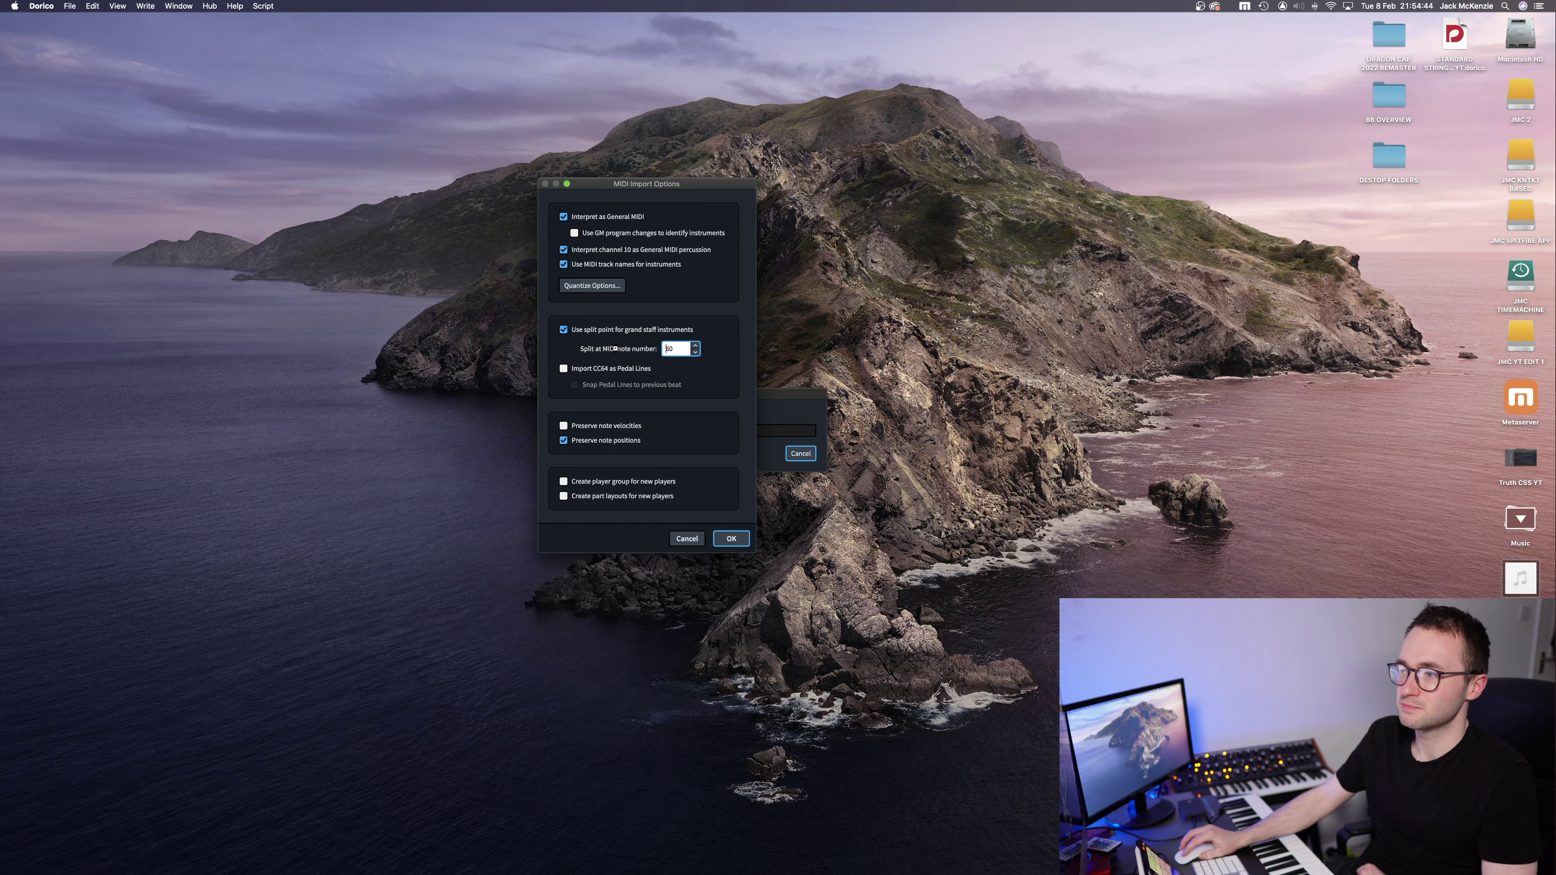
left_click(732, 539)
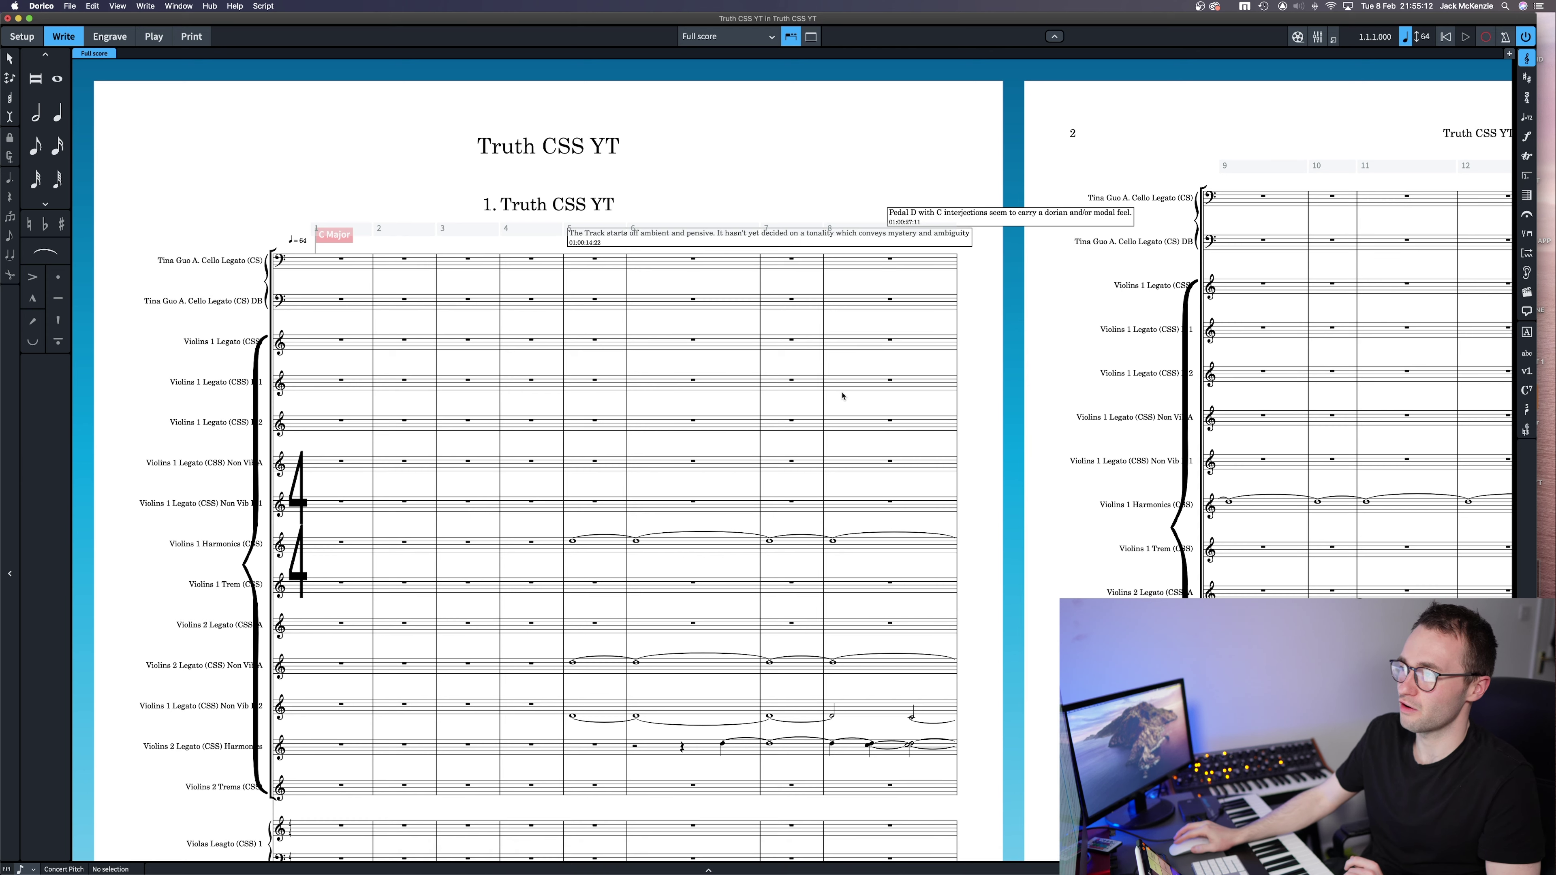
Scroll through the imported Truth CSS YT score to check its 7/8, 3/4 and 5/4 meter changes
scroll(840, 392, "right", 15)
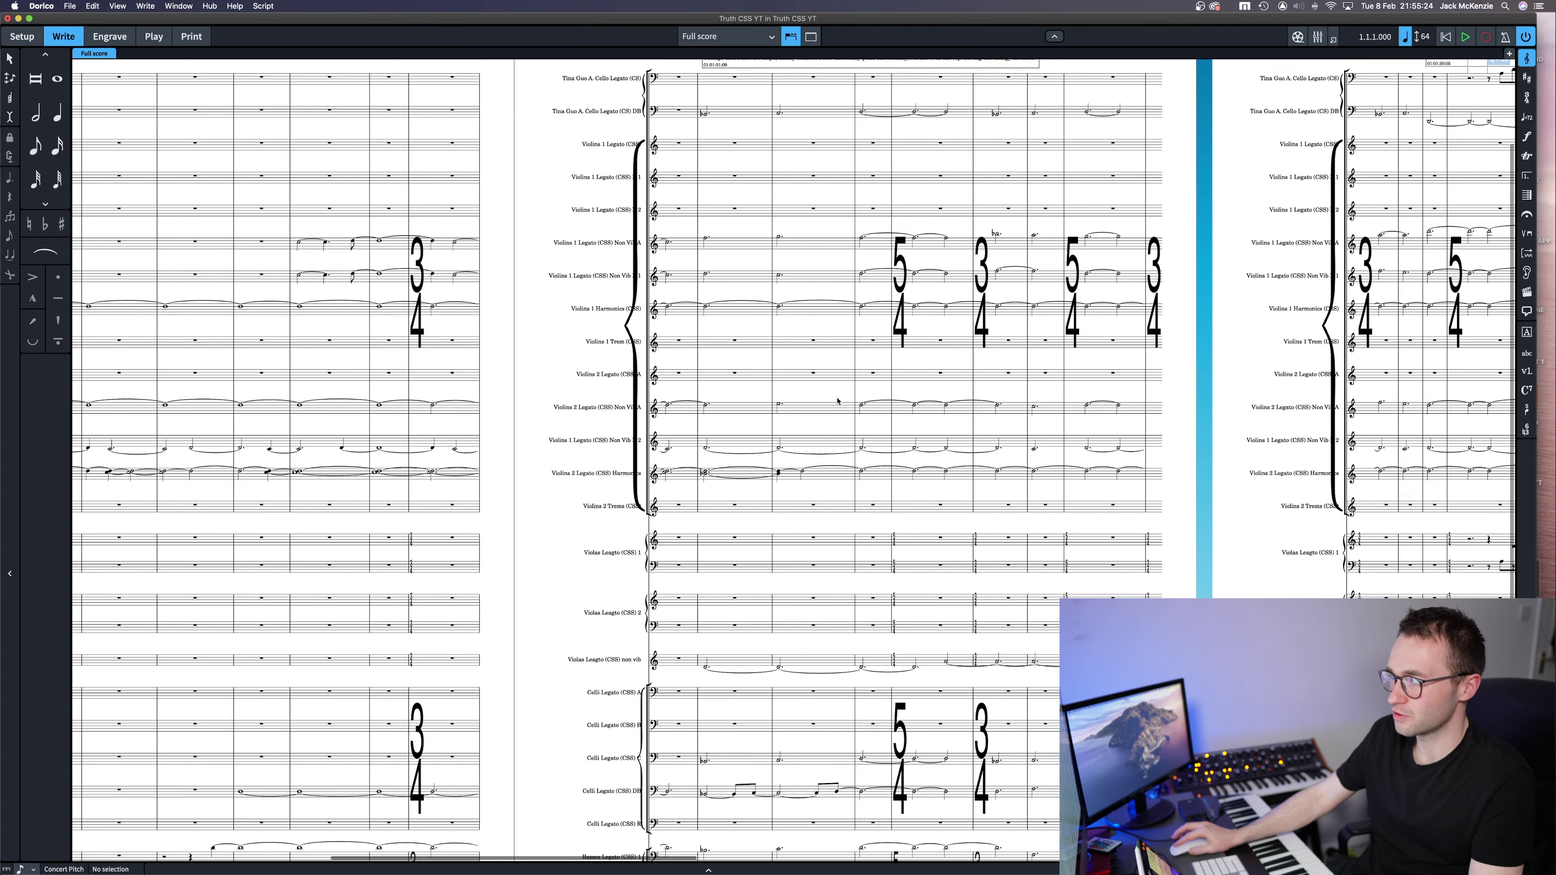
scroll(259, 282, "right", 3)
scroll(259, 282, "right", 10)
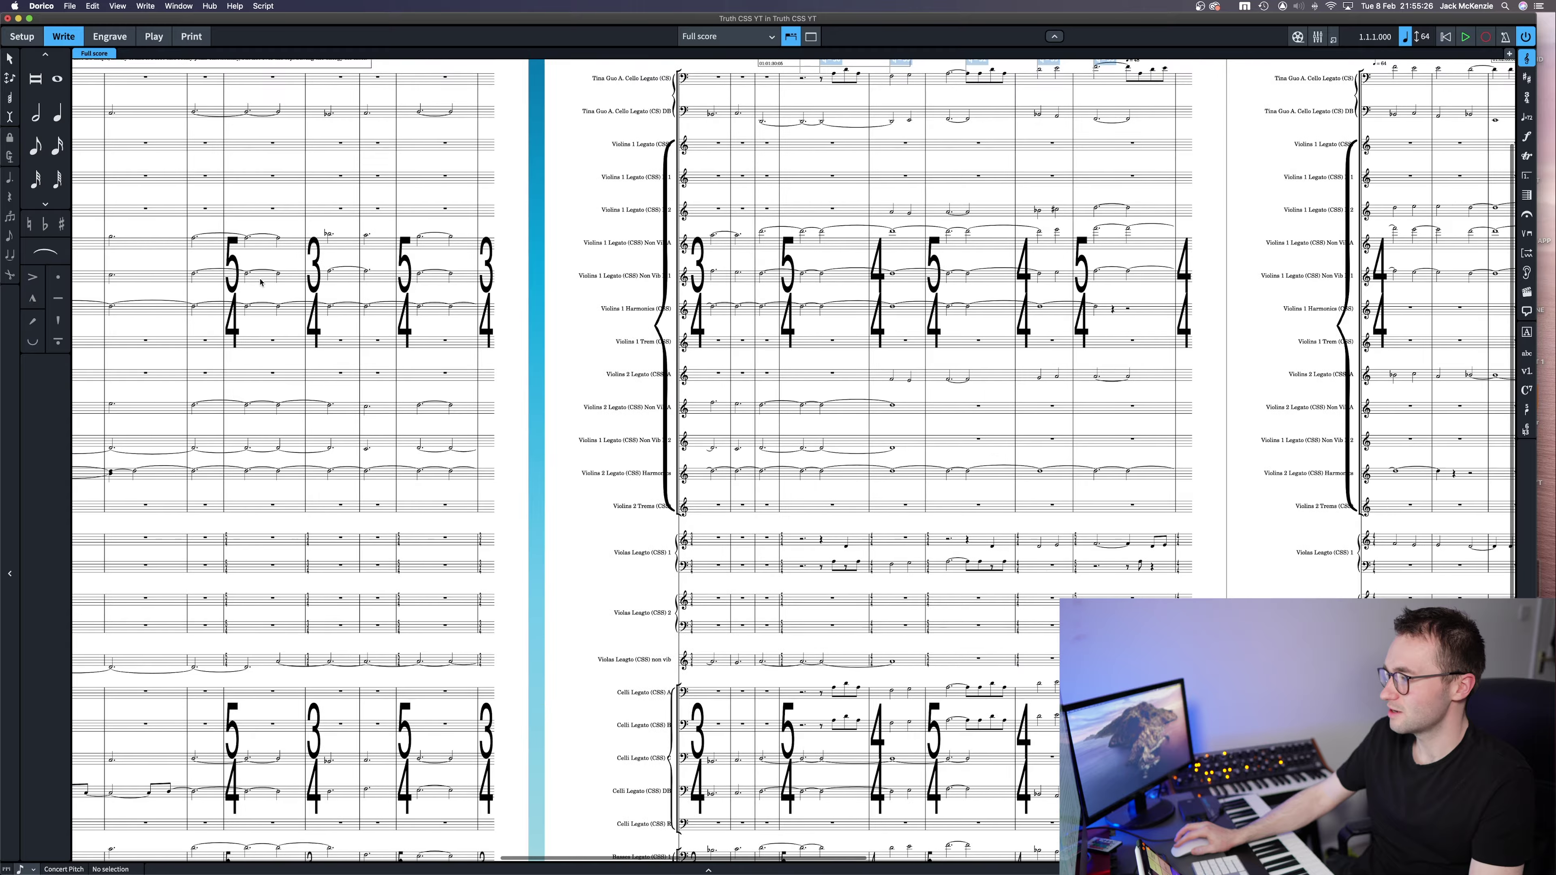
scroll(260, 282, "right", 10)
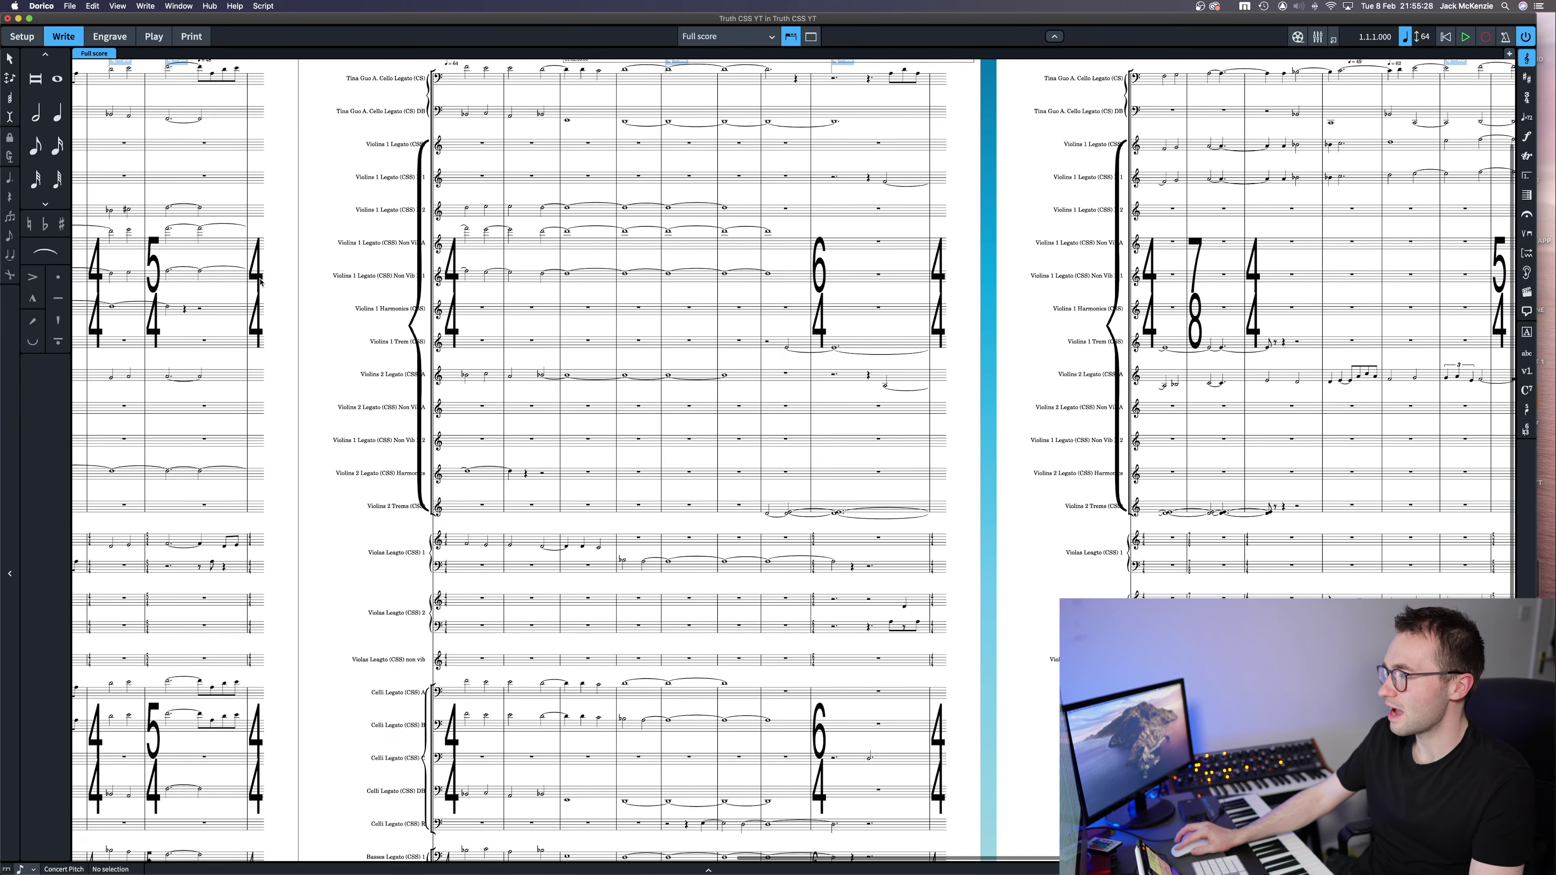
scroll(260, 283, "right", 10)
scroll(260, 282, "up", 2)
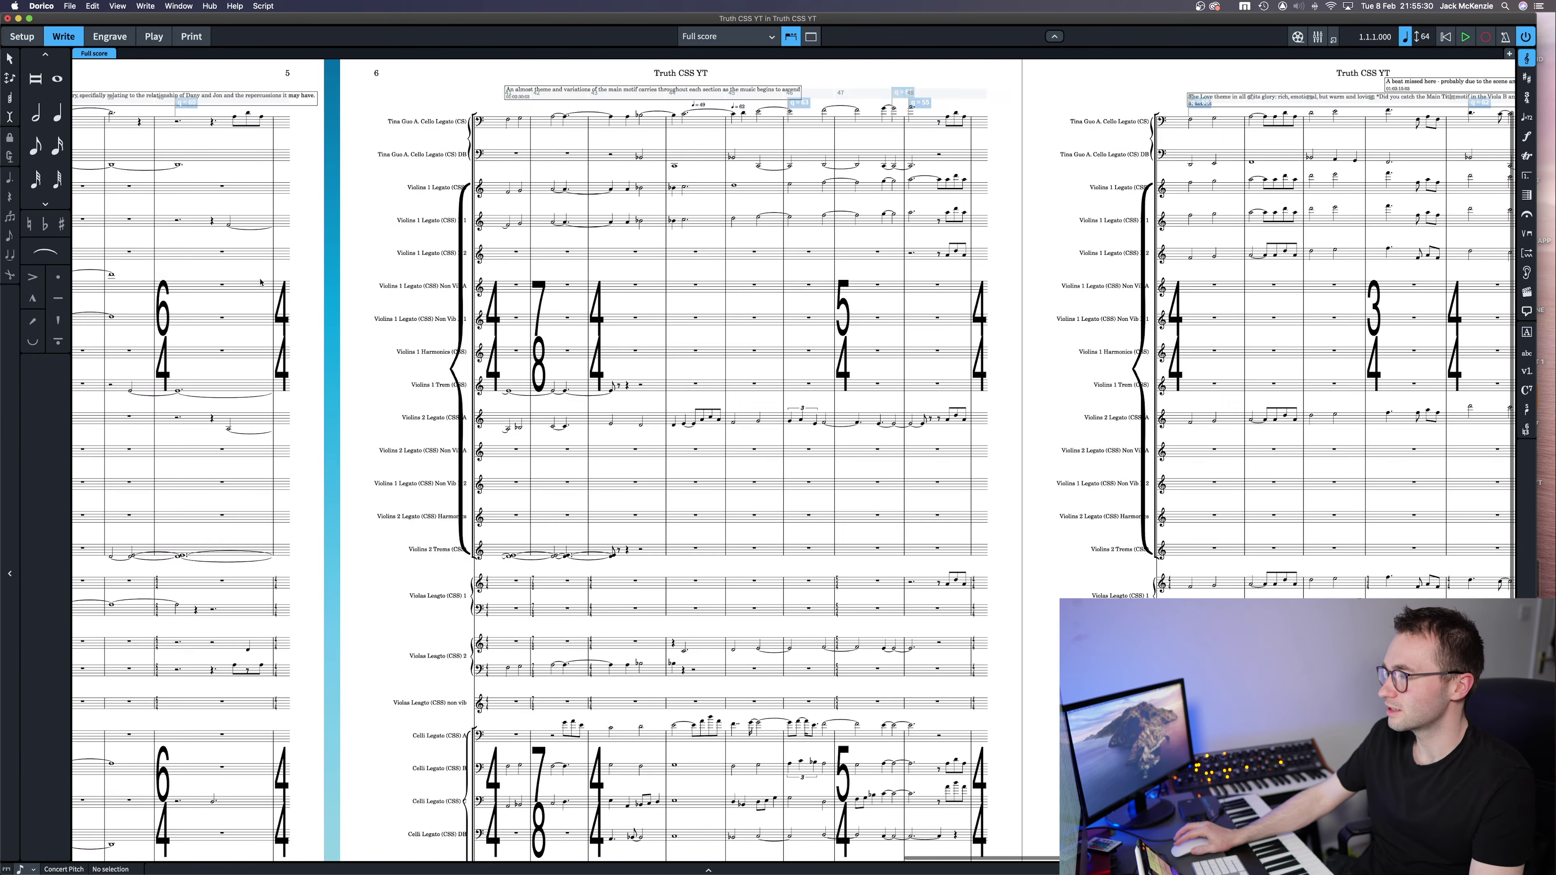
scroll(261, 283, "right", 8)
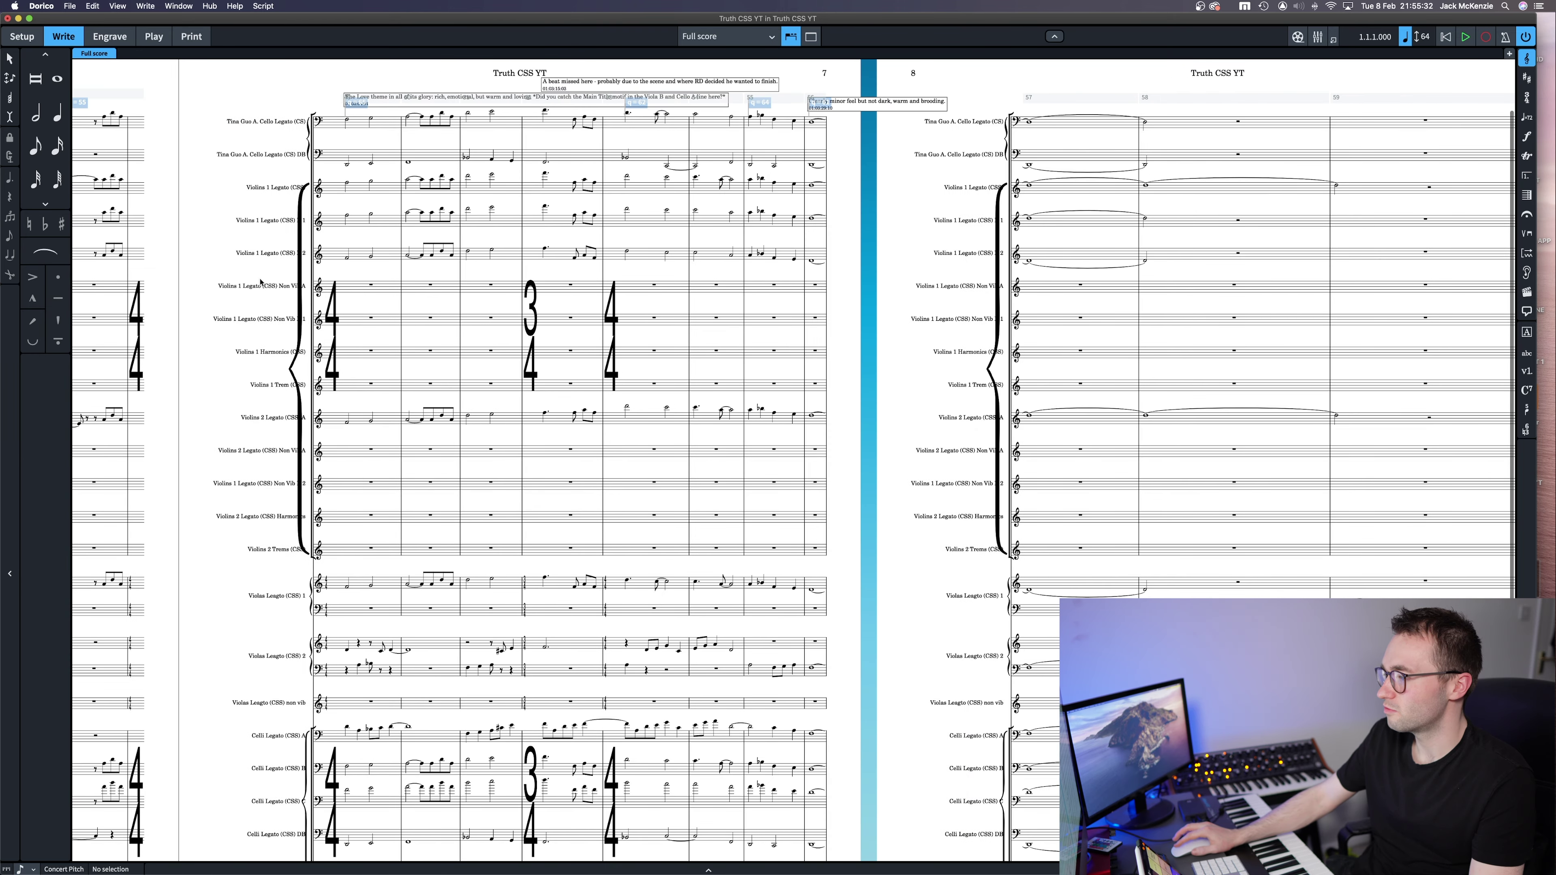
scroll(260, 282, "right", 2)
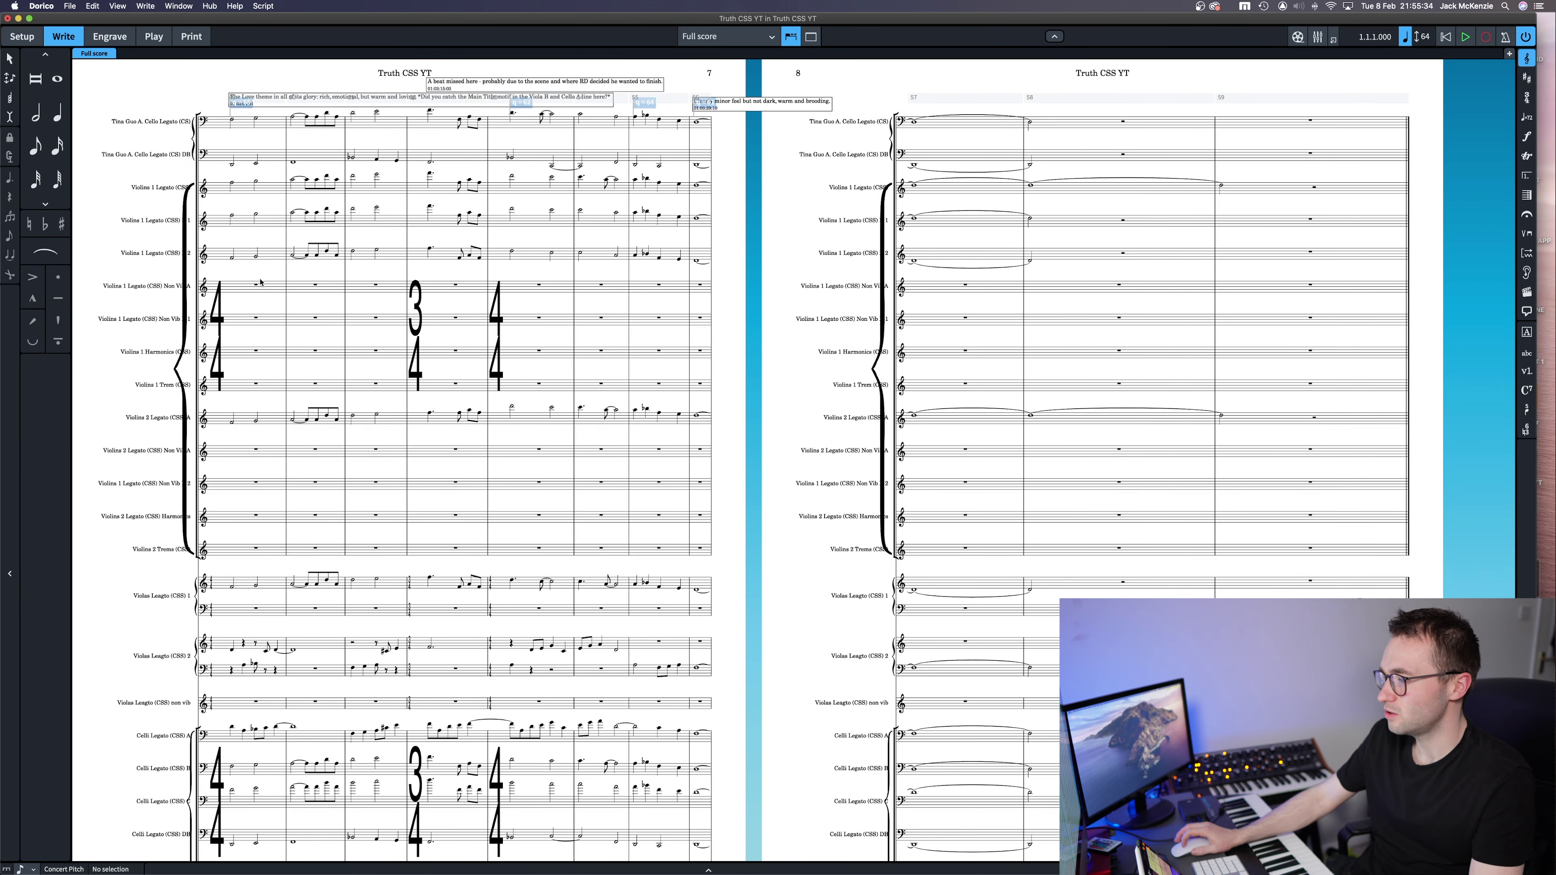
scroll(261, 283, "down", 2)
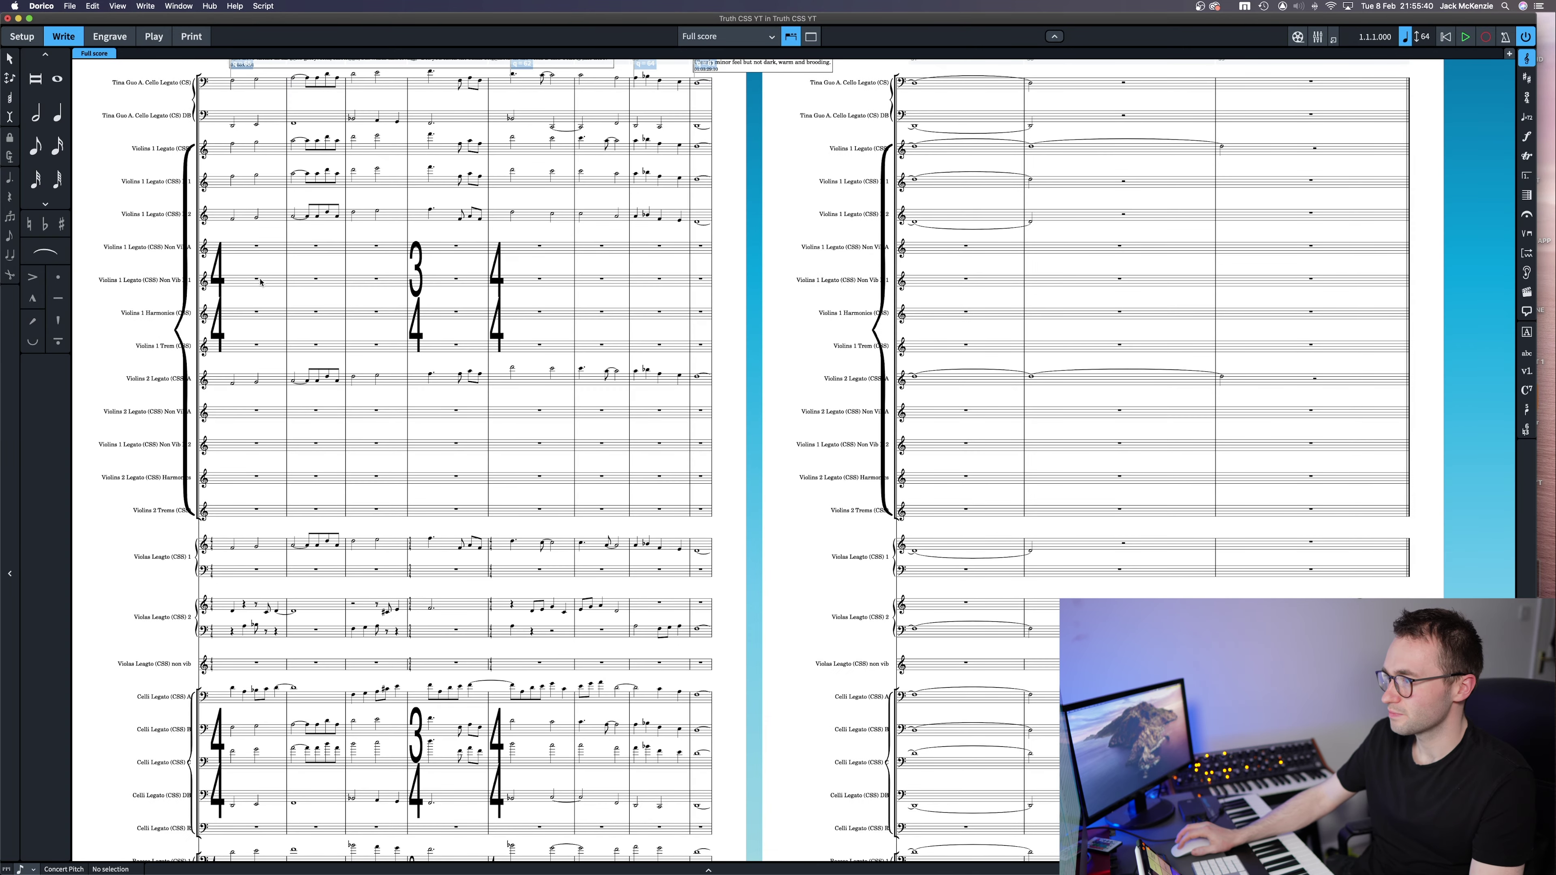
scroll(260, 282, "left", 2)
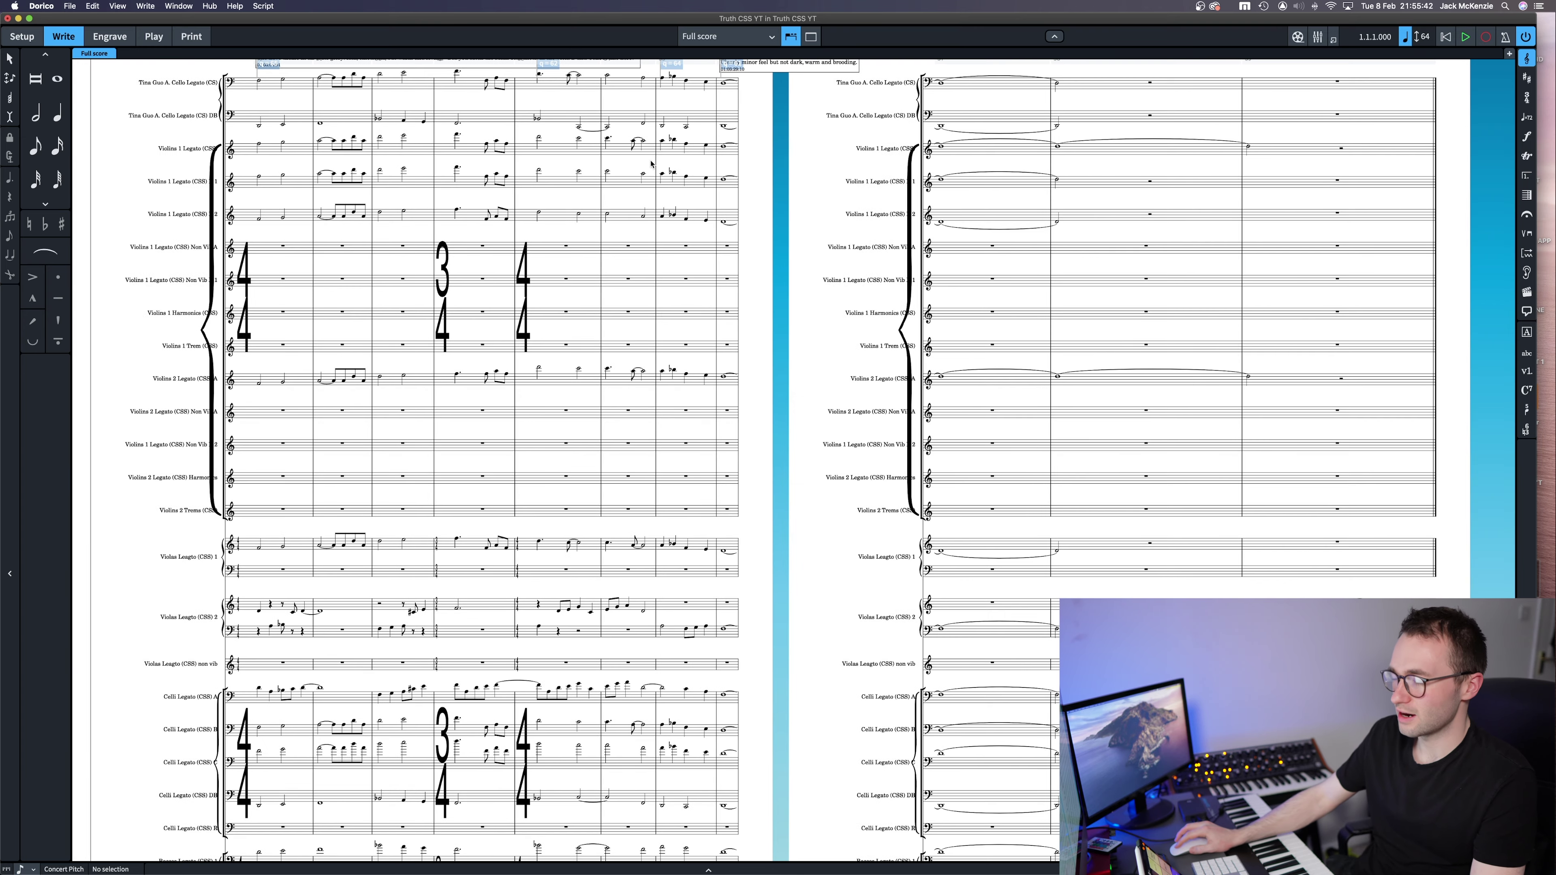
Zoom in and turn the slurred bar 54 note into a half note
key("super+equal")
key("super+equal")
scroll(546, 161, "up", 15)
scroll(351, 183, "left", 4)
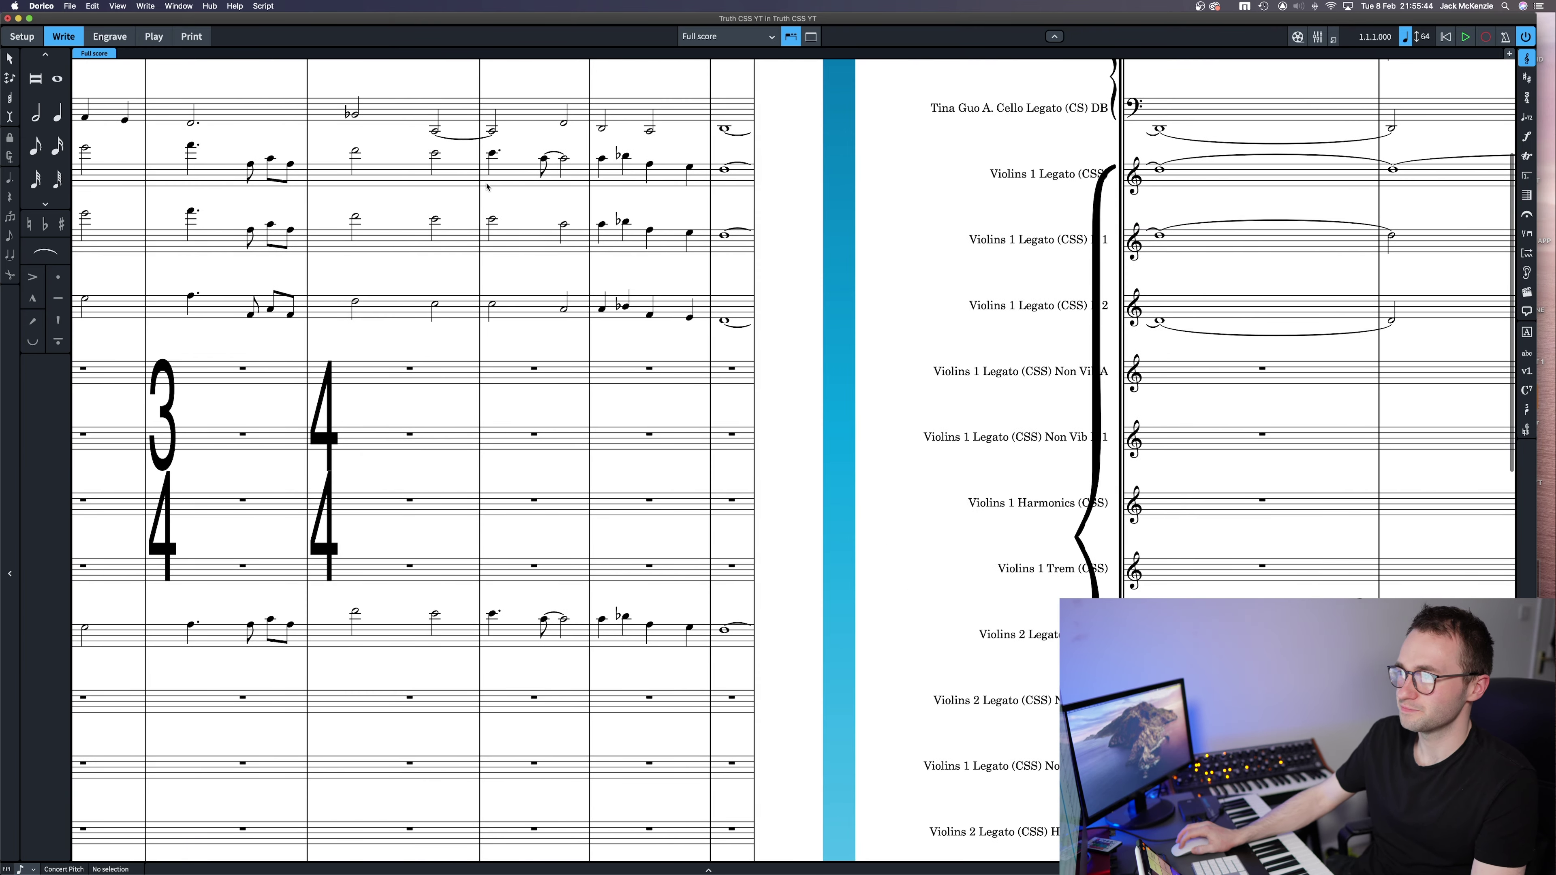
scroll(351, 183, "left", 4)
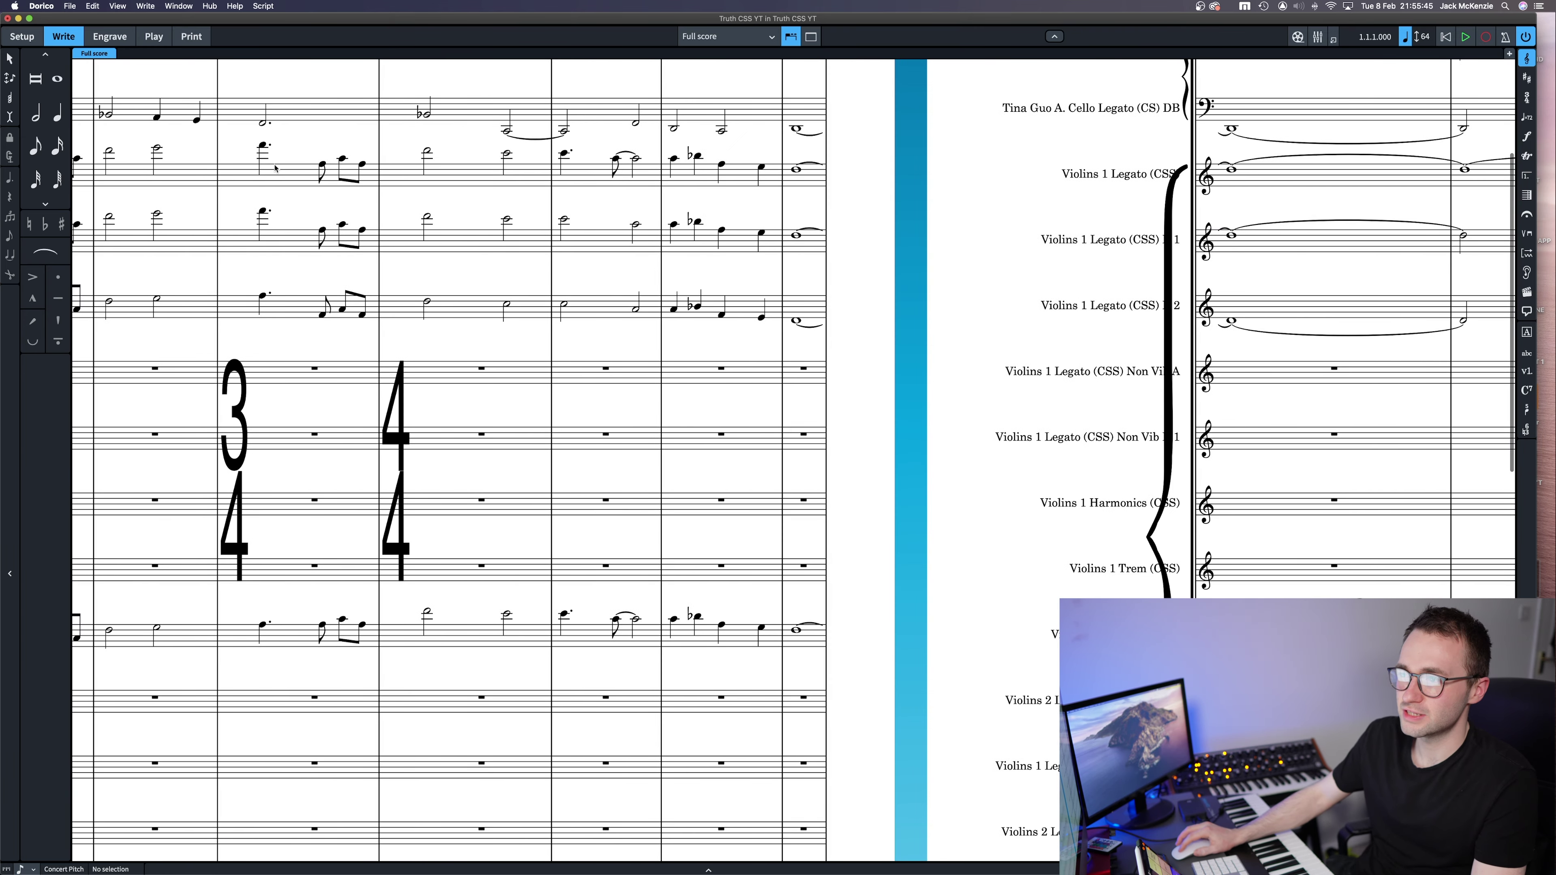
left_click(619, 159)
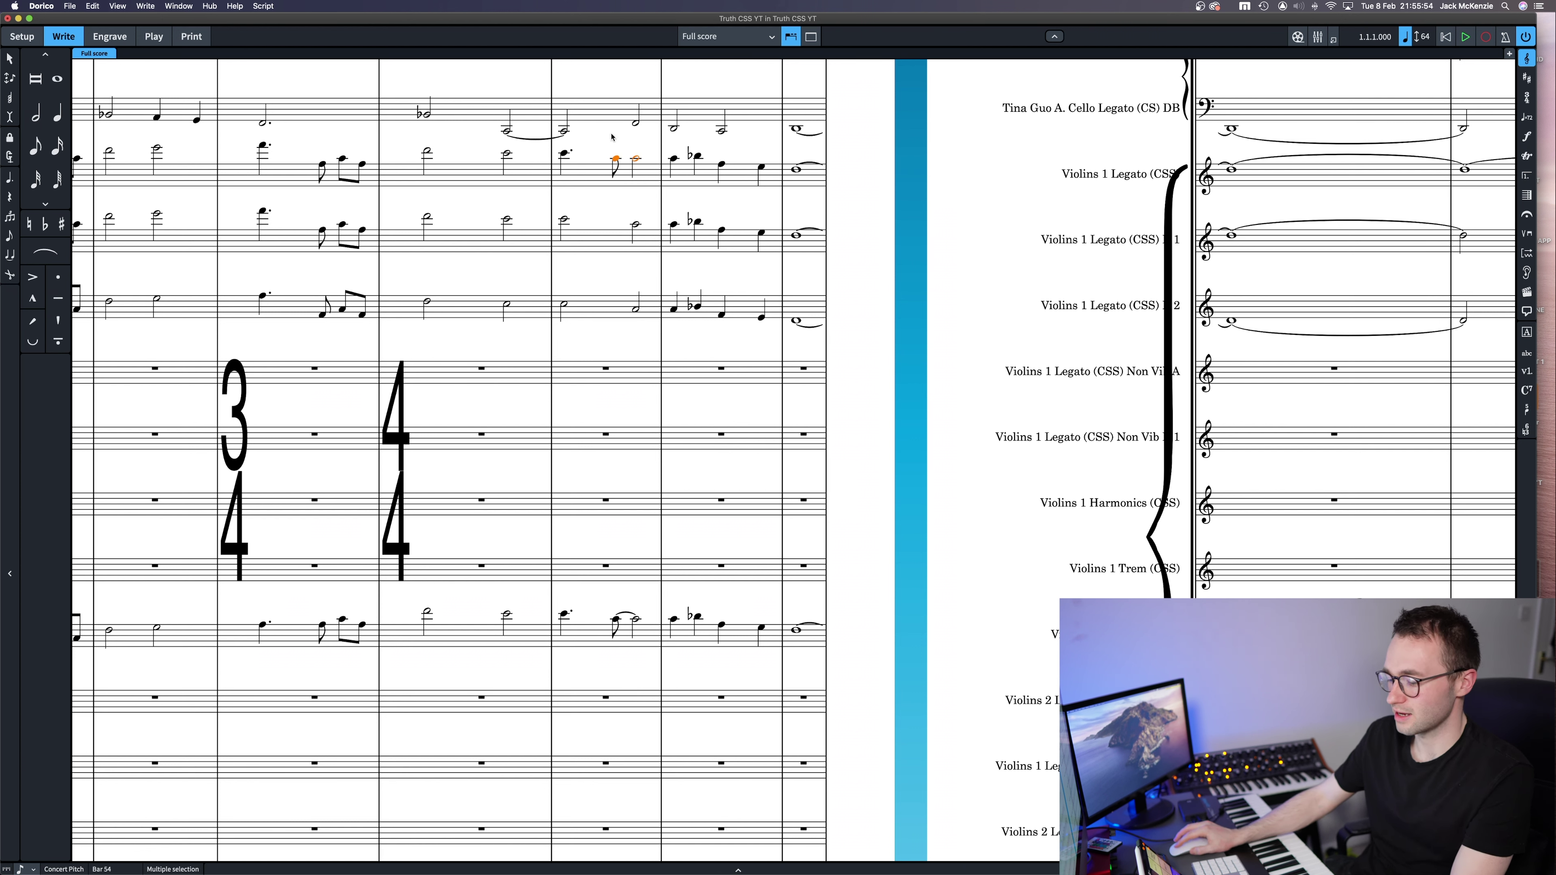
key("Escape")
key("super+z")
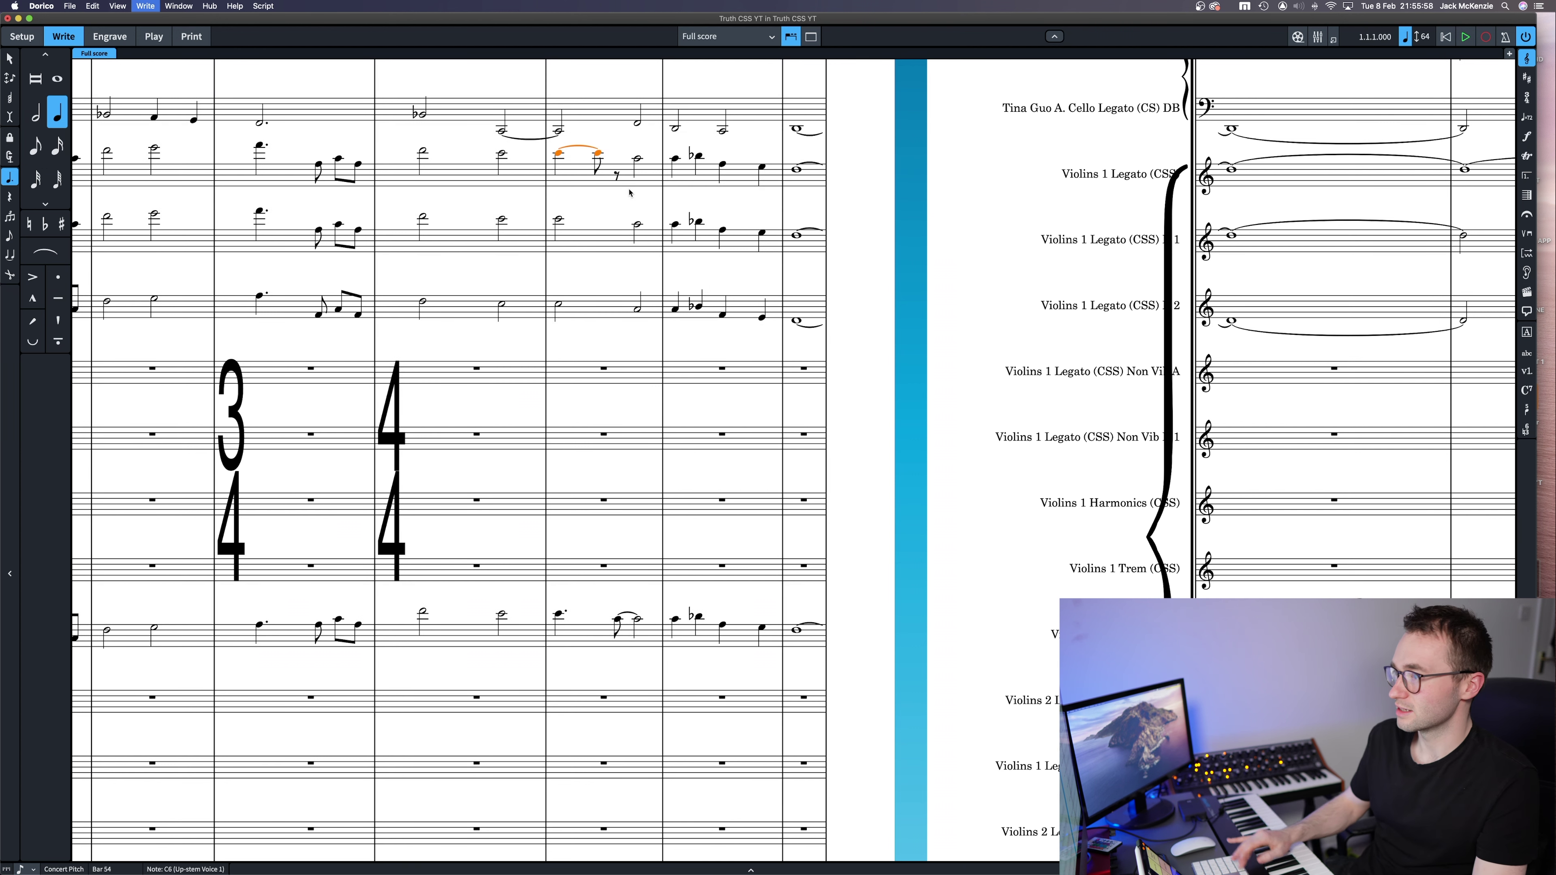
key("6")
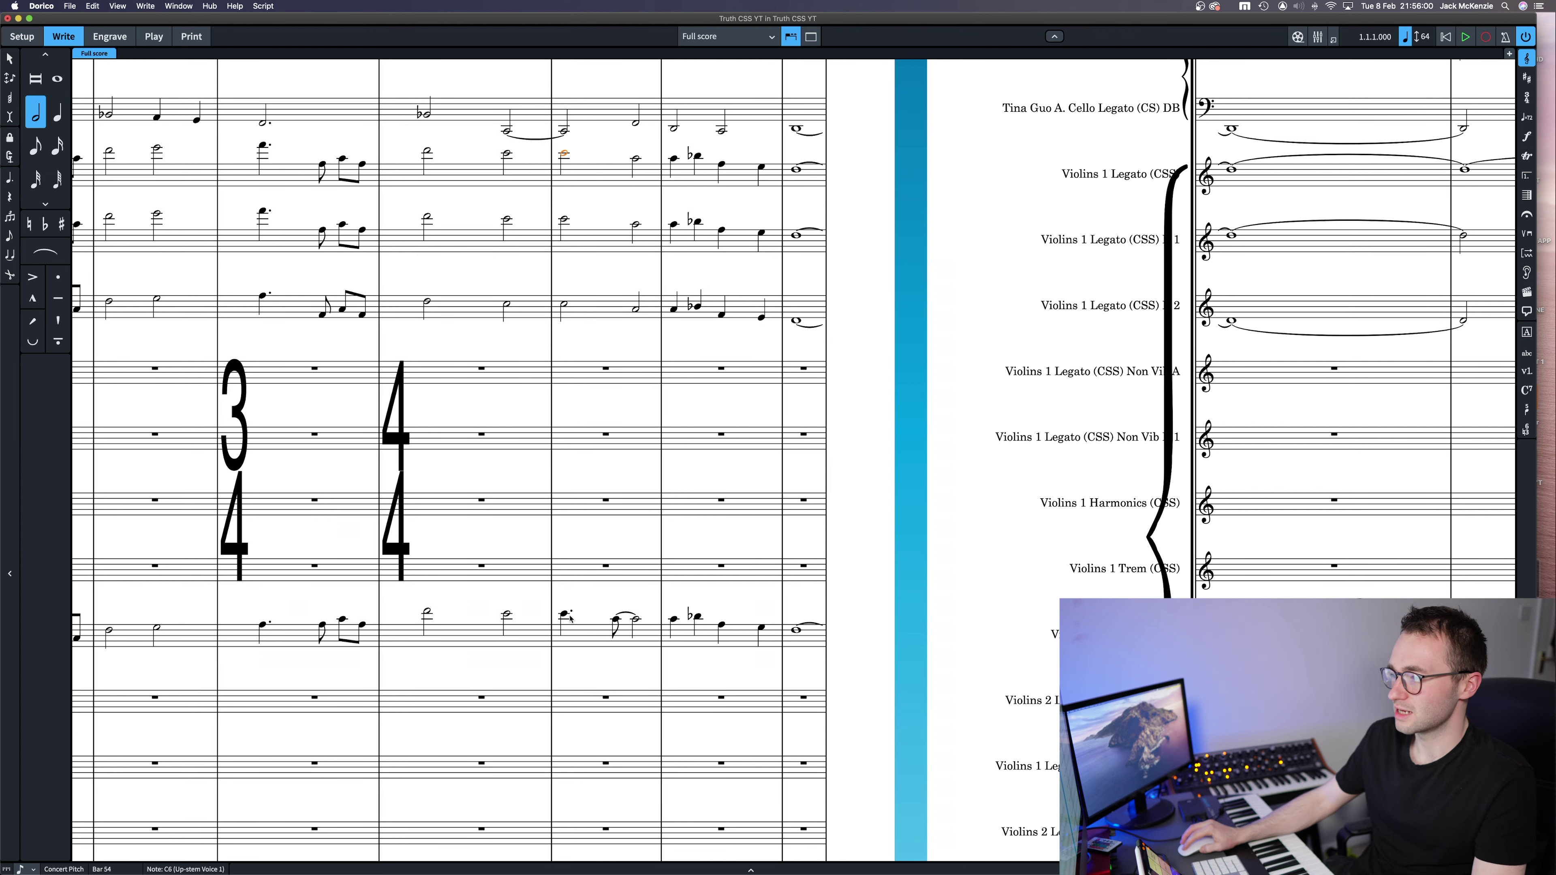
Make the D5 and the bar 54 note both half notes, then select the cello C4
key("Escape")
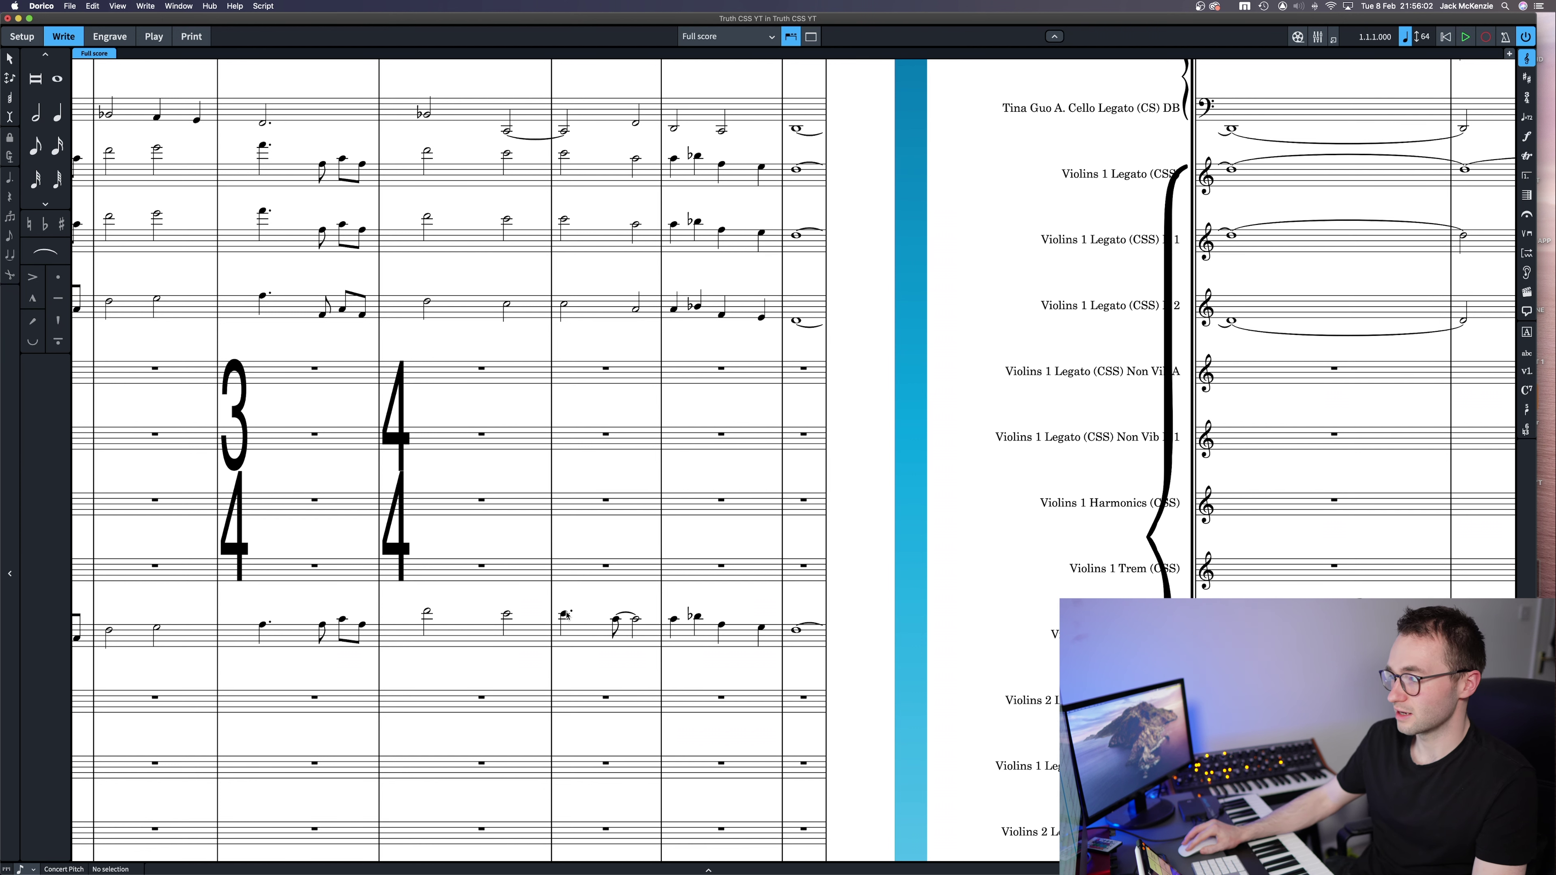
key("super+shift+z")
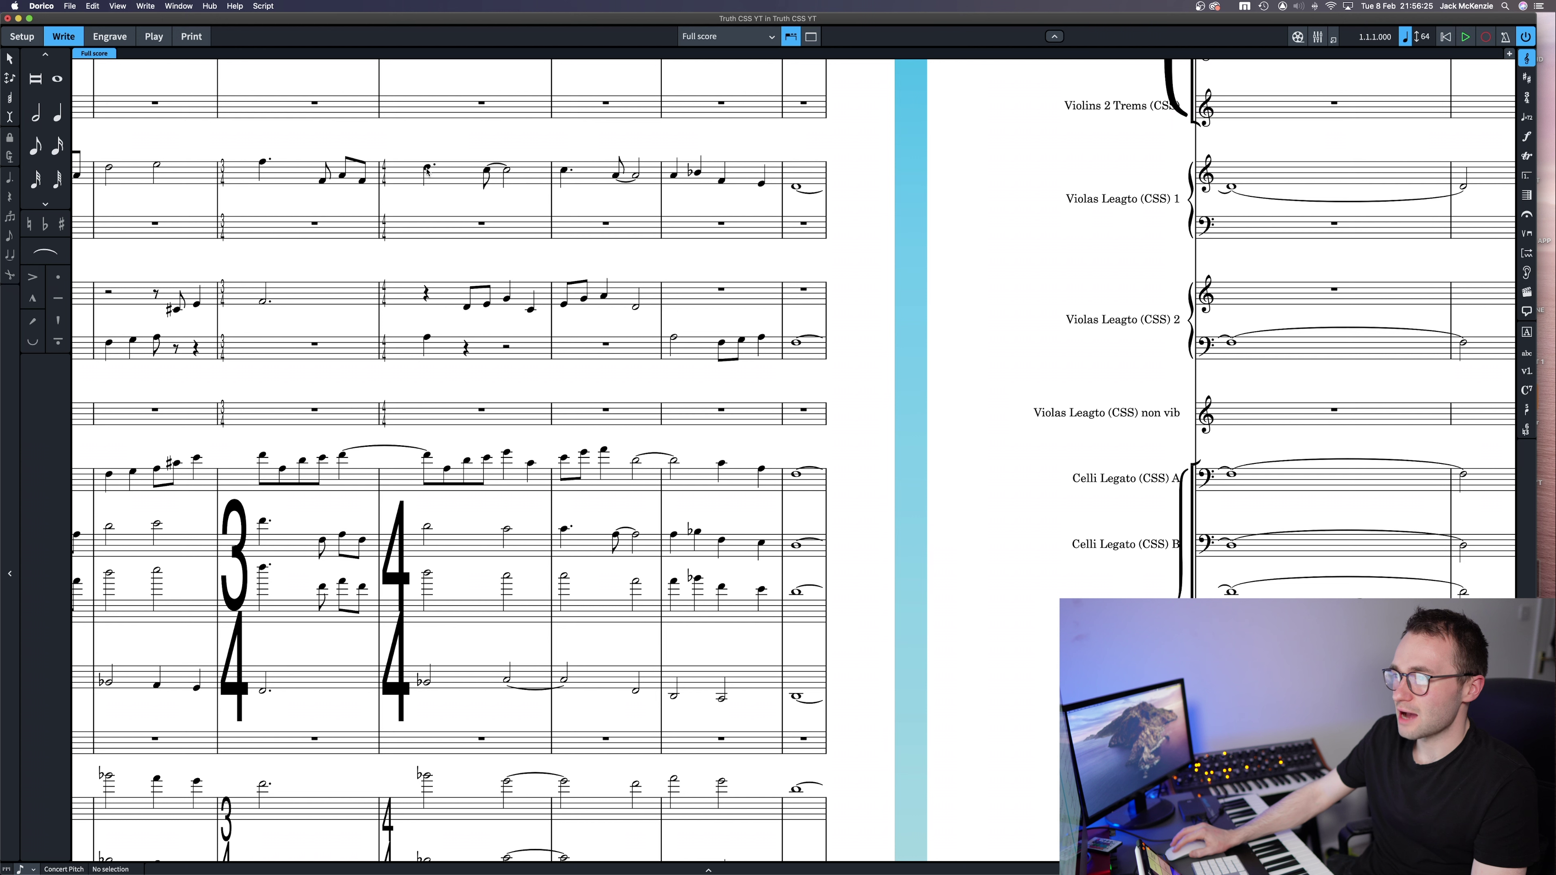
left_click(428, 170)
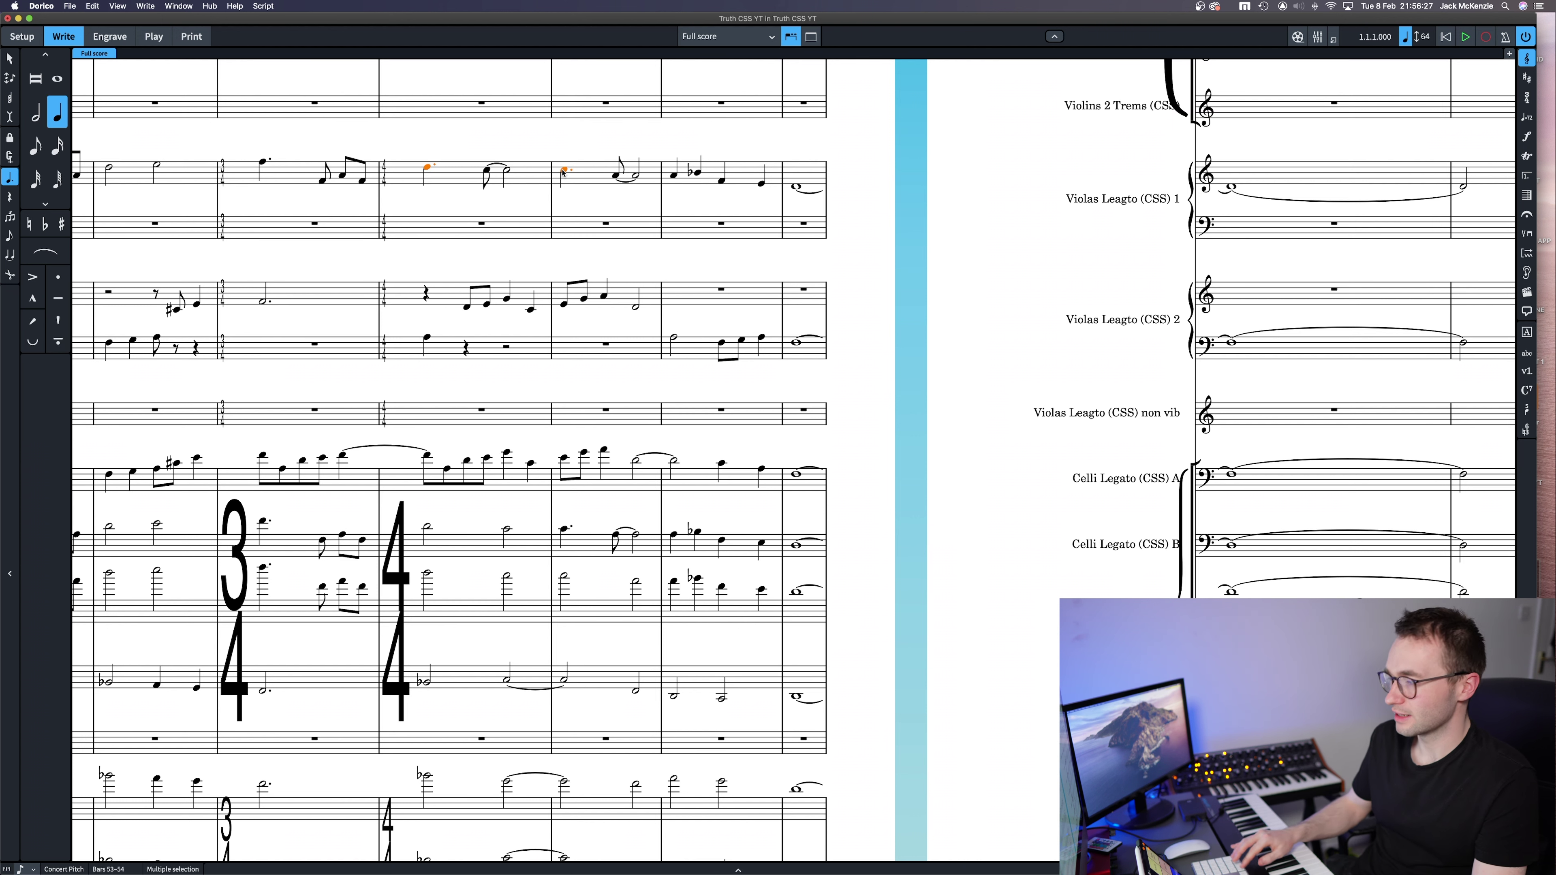
key("6")
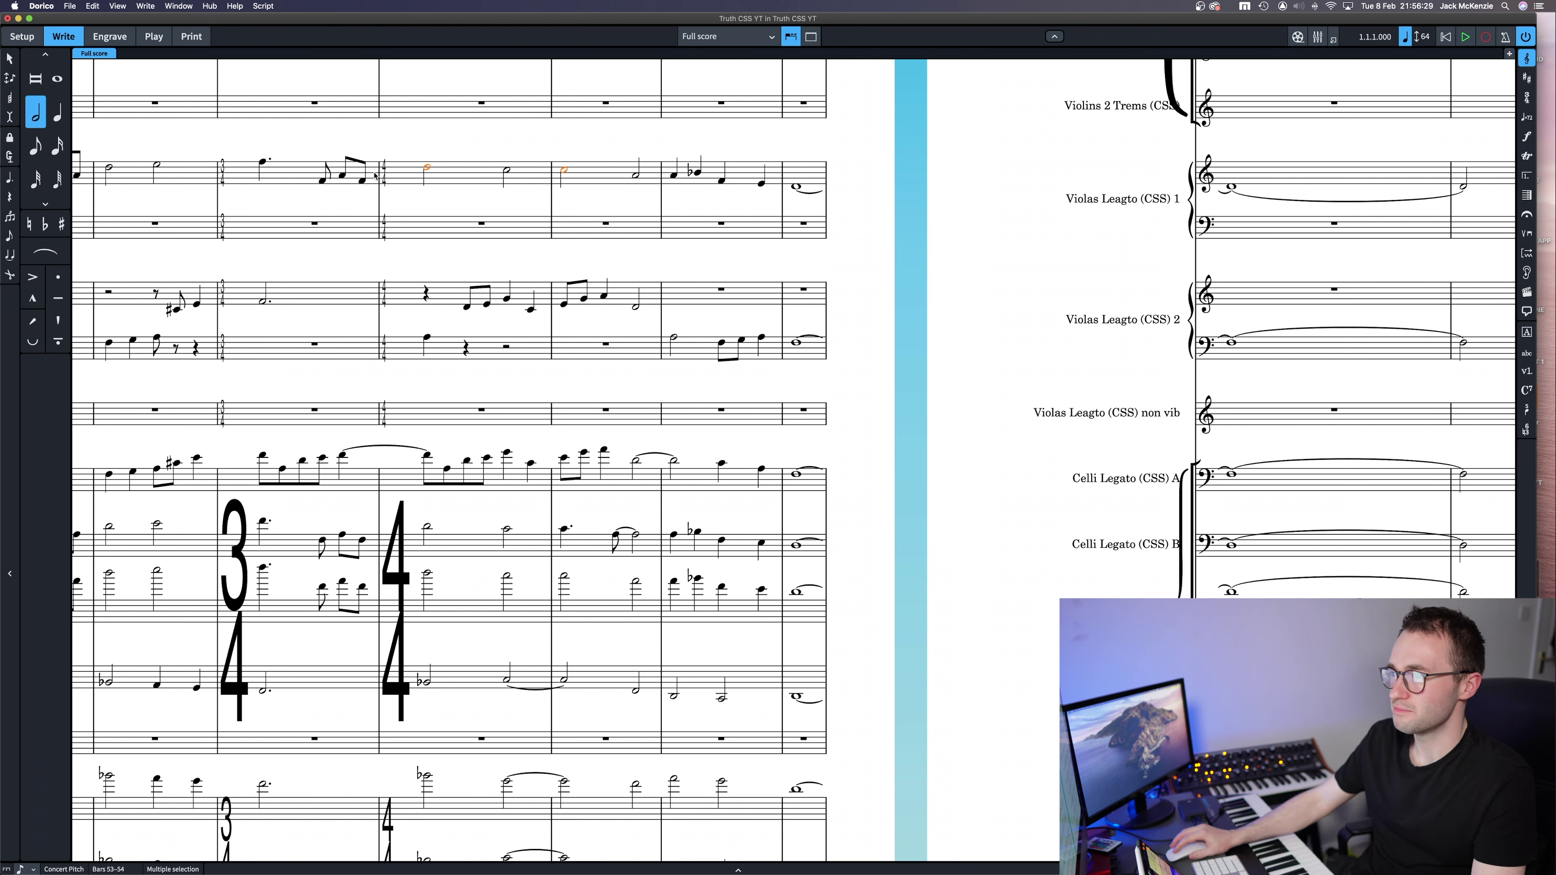
scroll(625, 360, "down", 2)
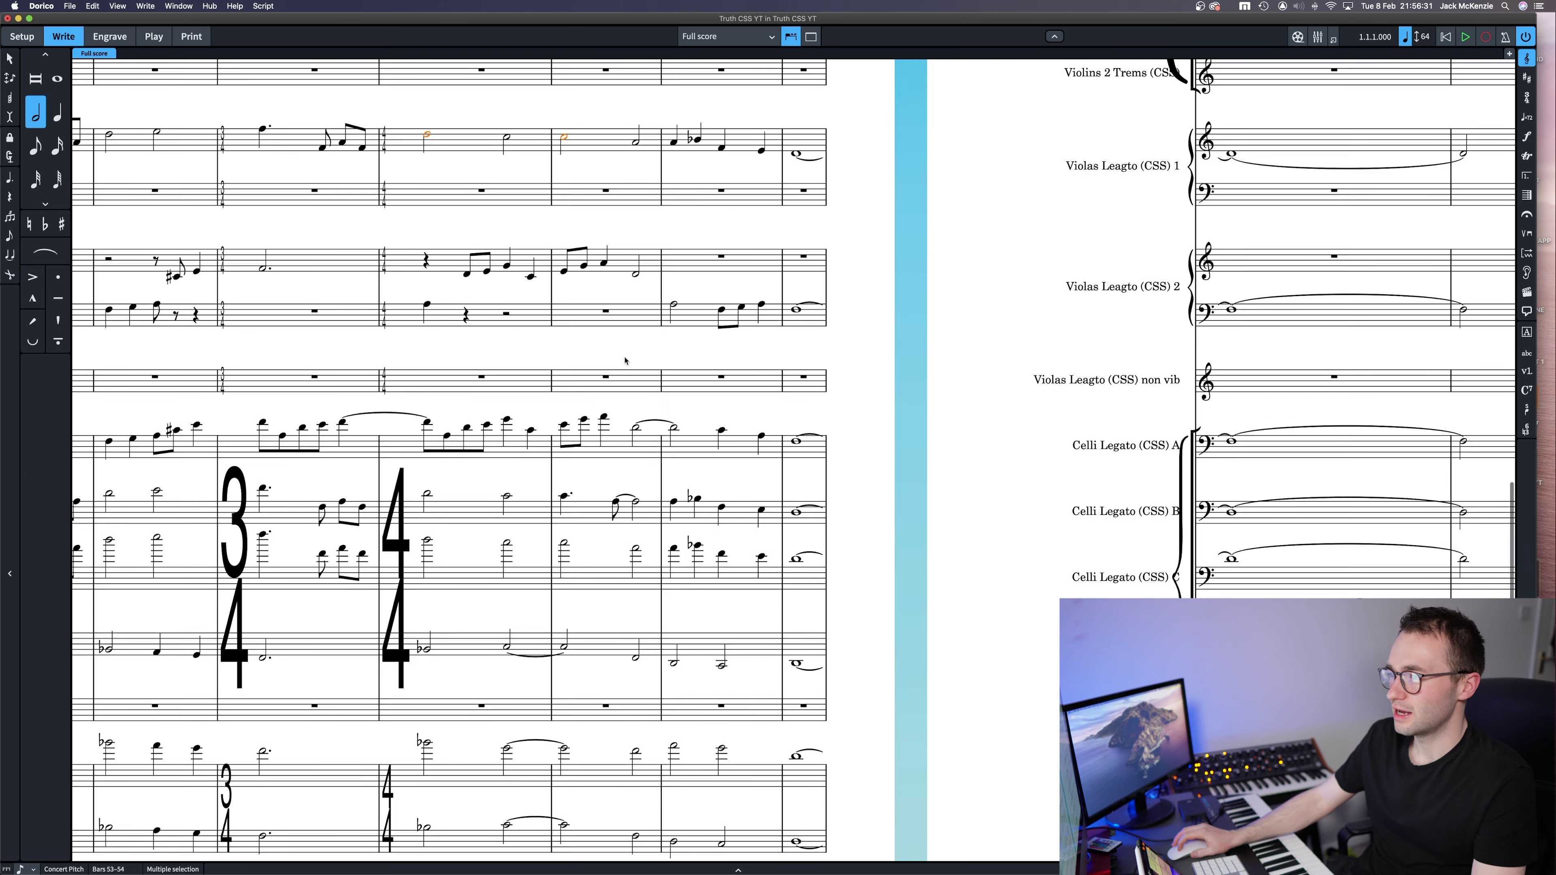
scroll(625, 360, "down", 1)
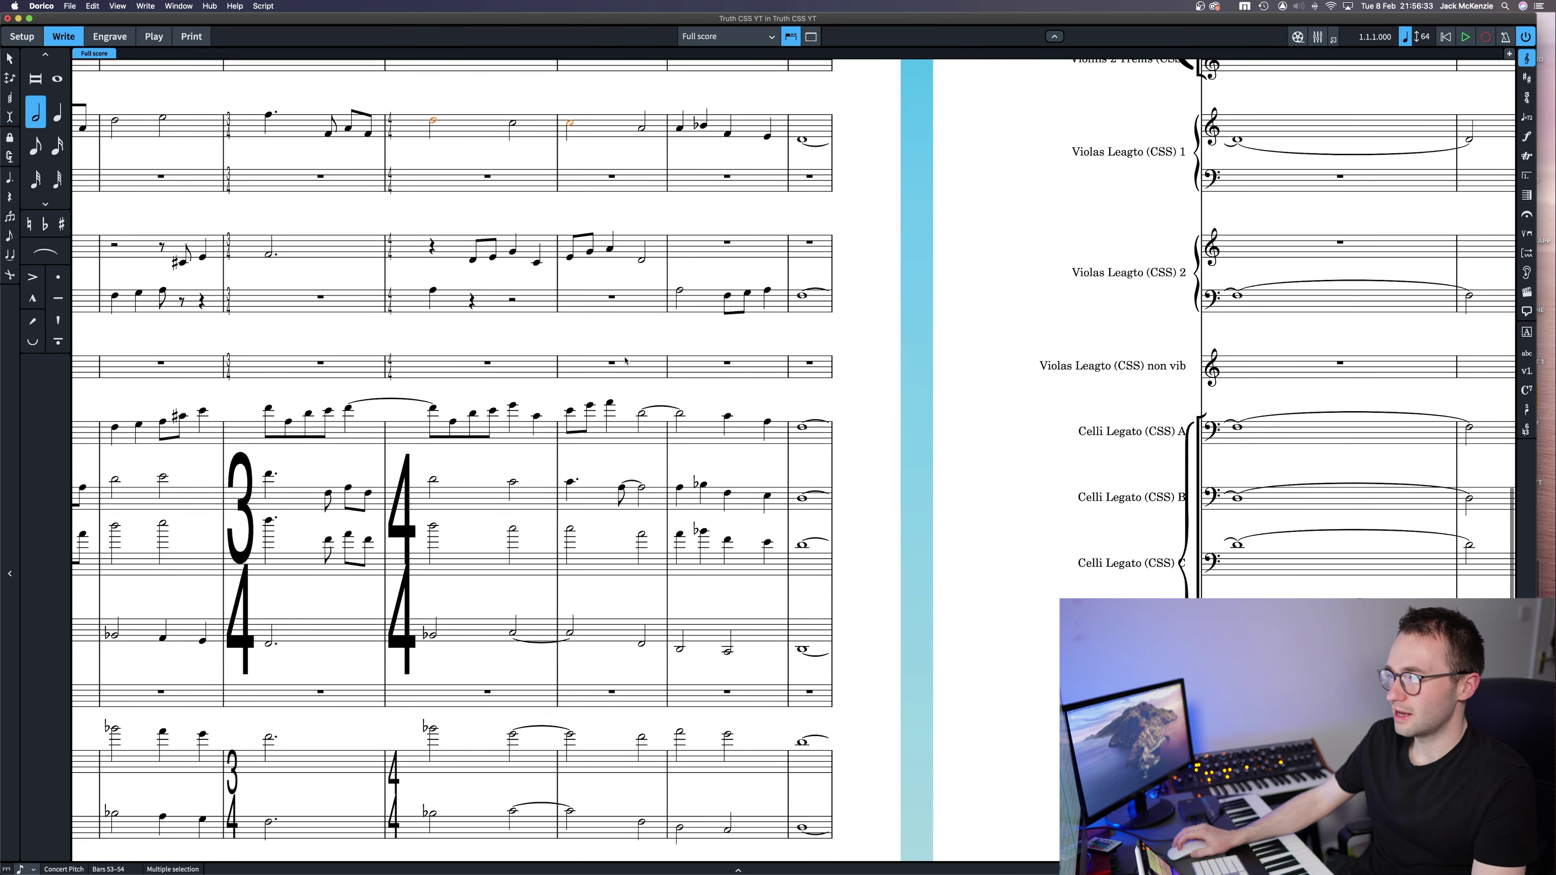
left_click(574, 482)
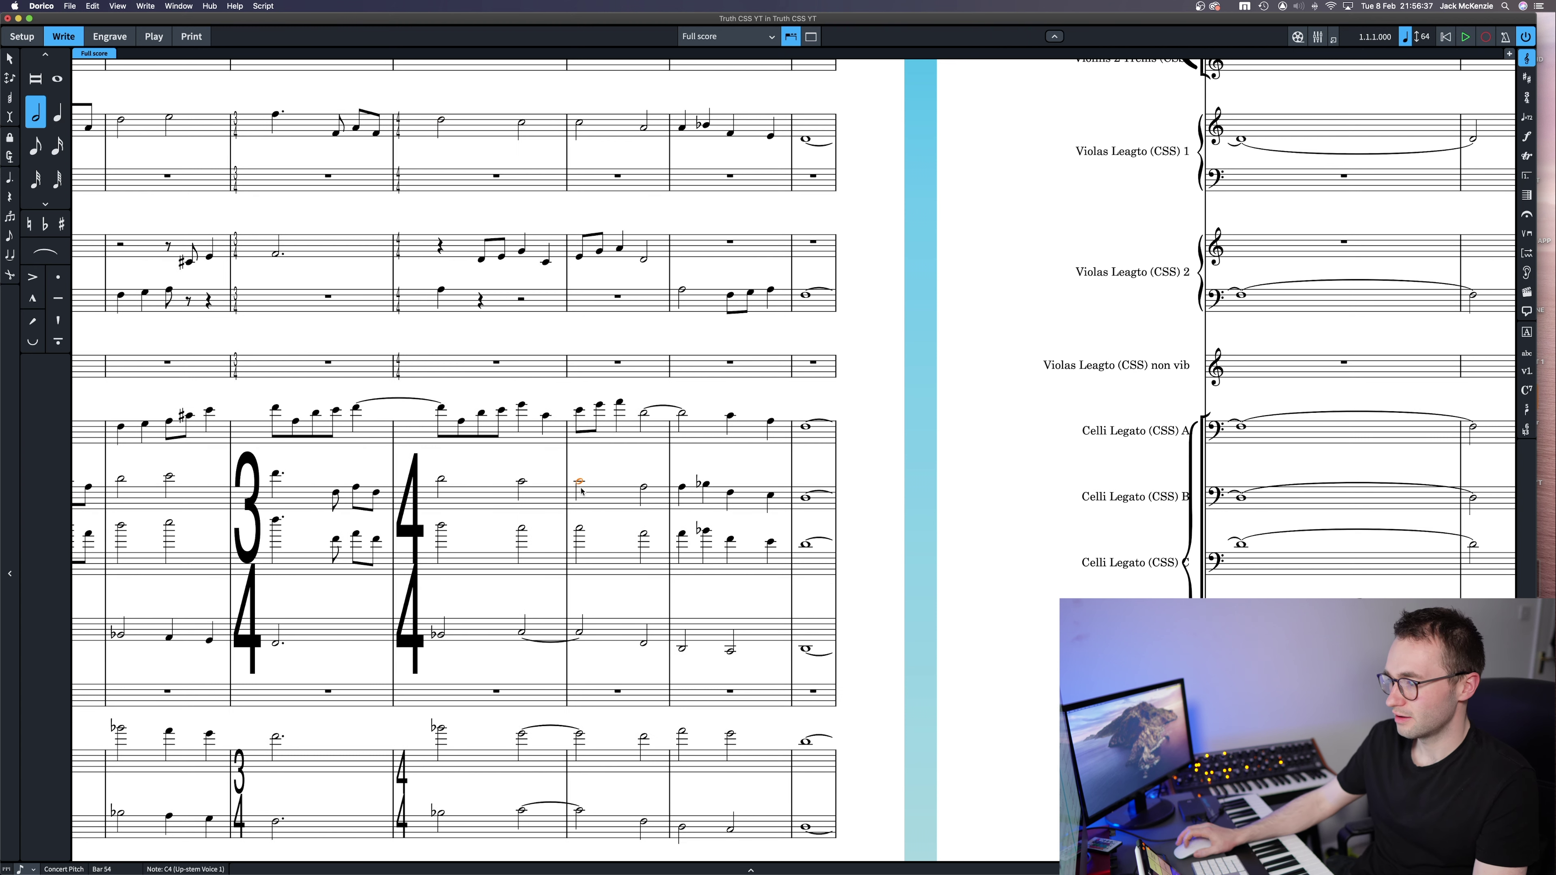
scroll(581, 490, "down", 1)
scroll(581, 491, "left", 3)
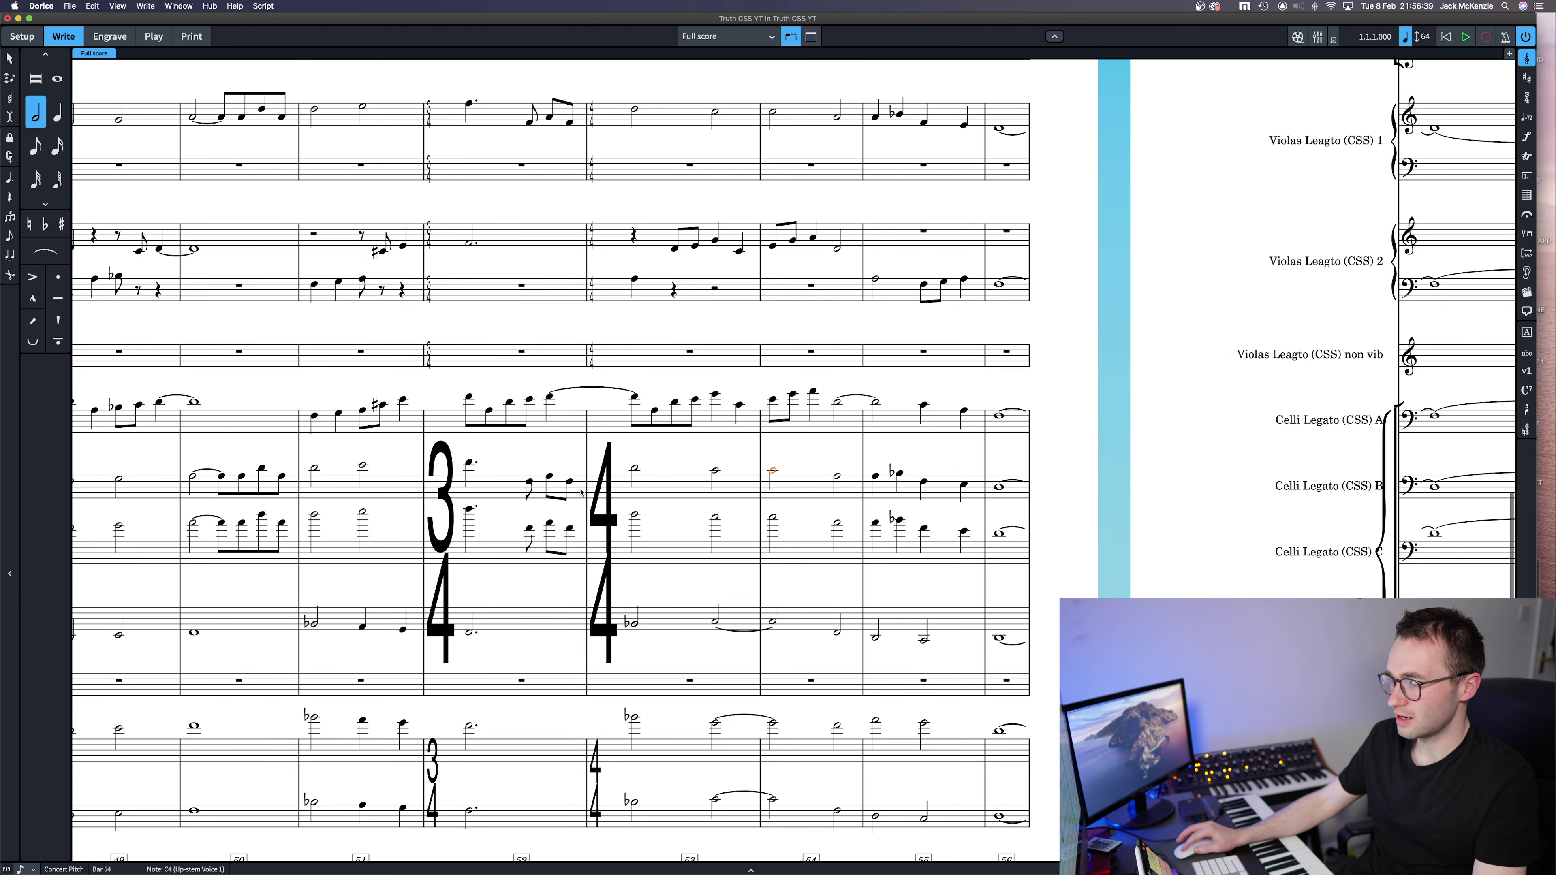
Navigate back through the full score to bars 41–48 and zoom in on the bar 45 cello staves
scroll(582, 491, "left", 3)
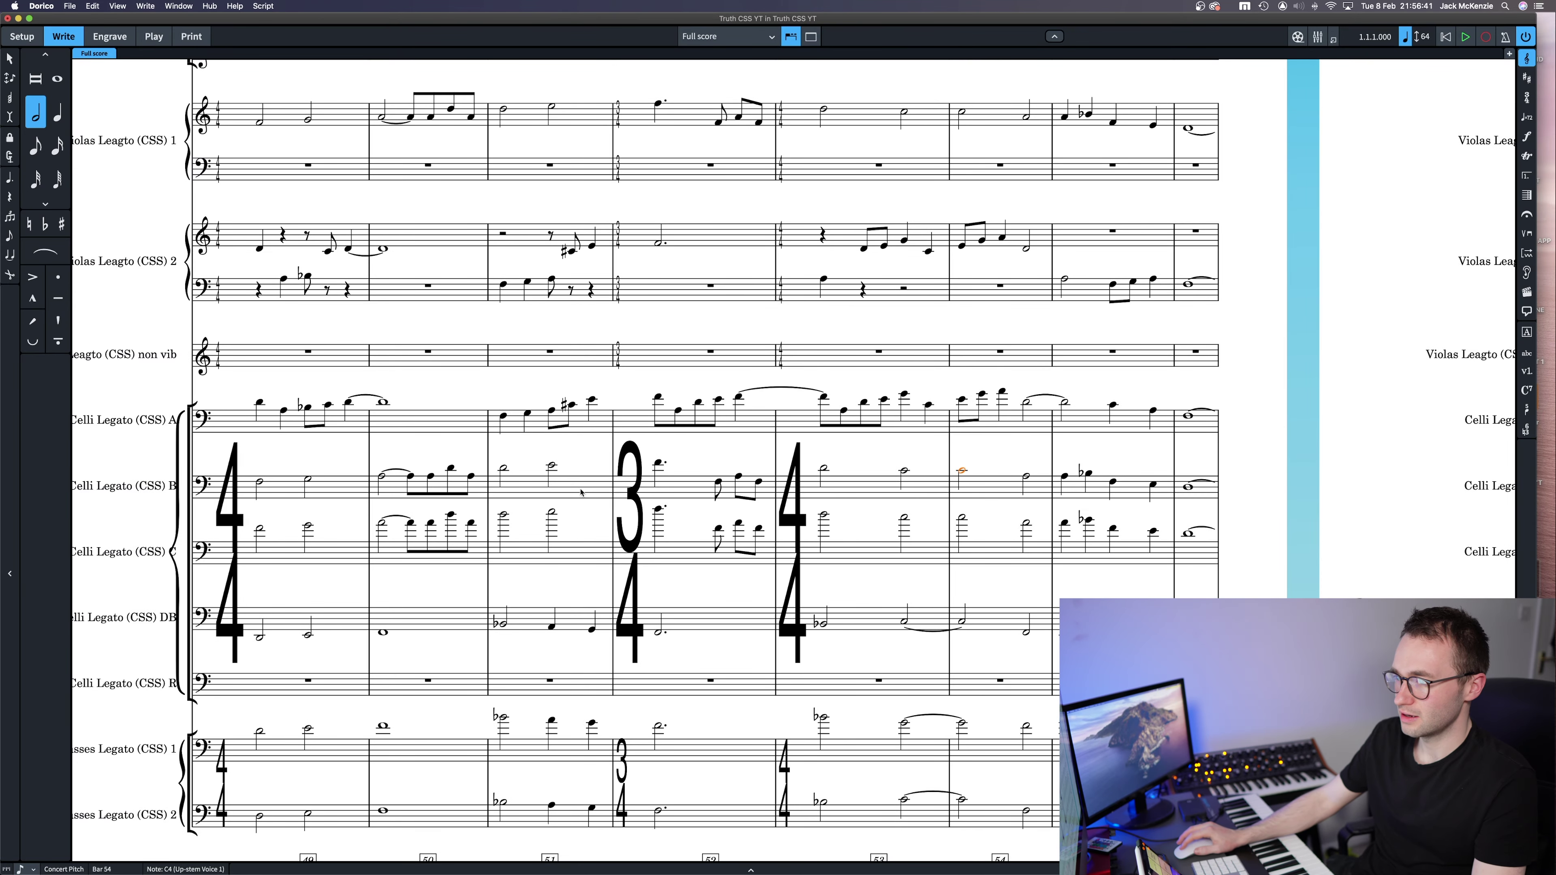
scroll(581, 491, "down", 5)
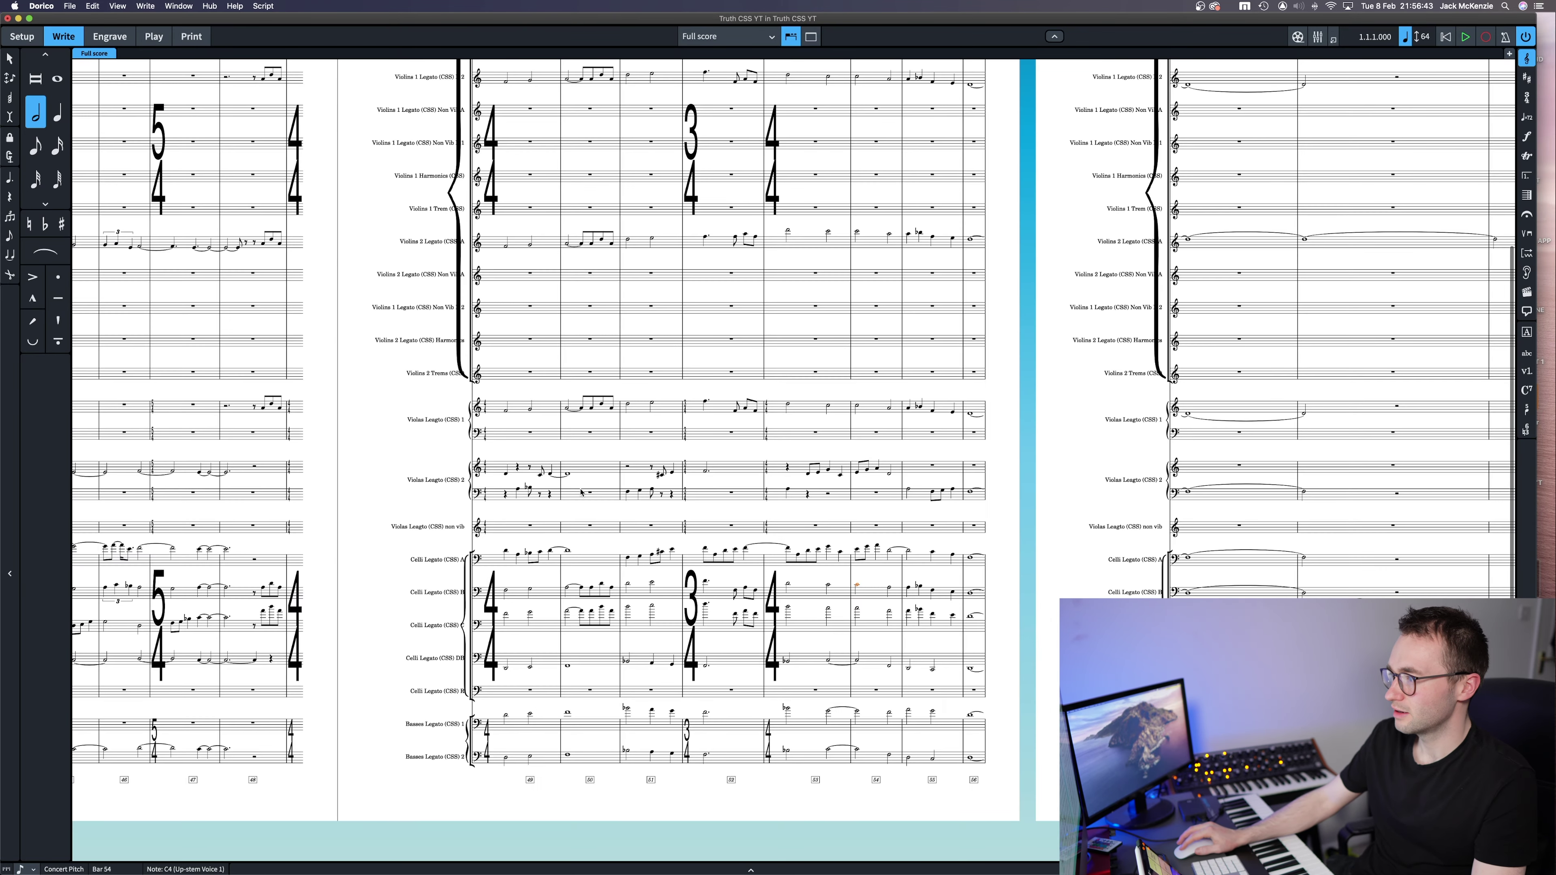
scroll(582, 492, "up", 5)
scroll(581, 492, "left", 3)
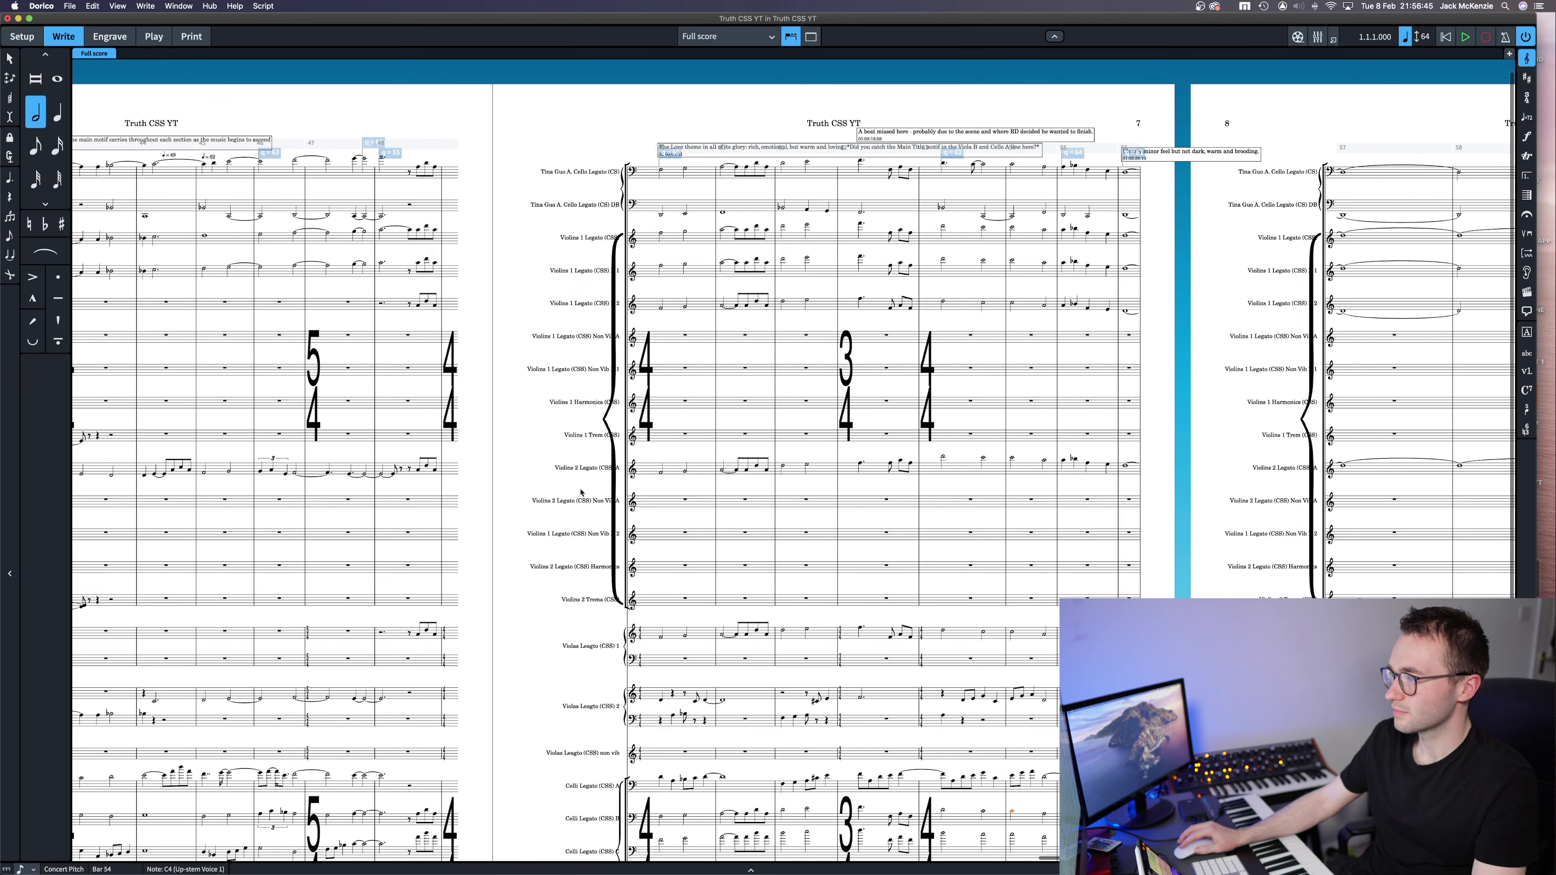
scroll(582, 491, "left", 5)
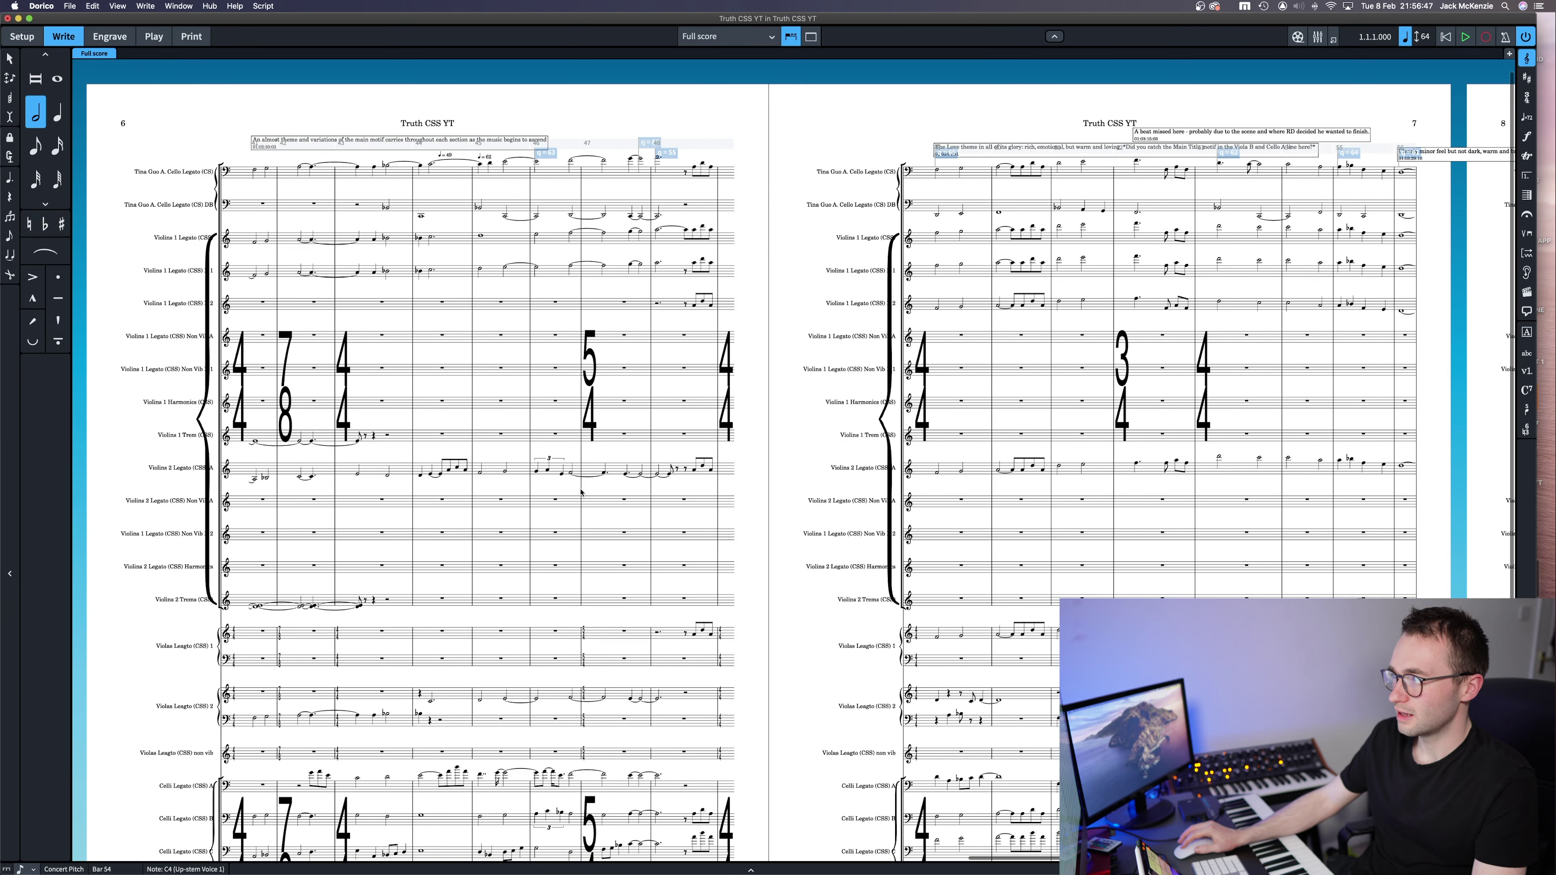
scroll(582, 491, "left", 1)
scroll(582, 492, "down", 1)
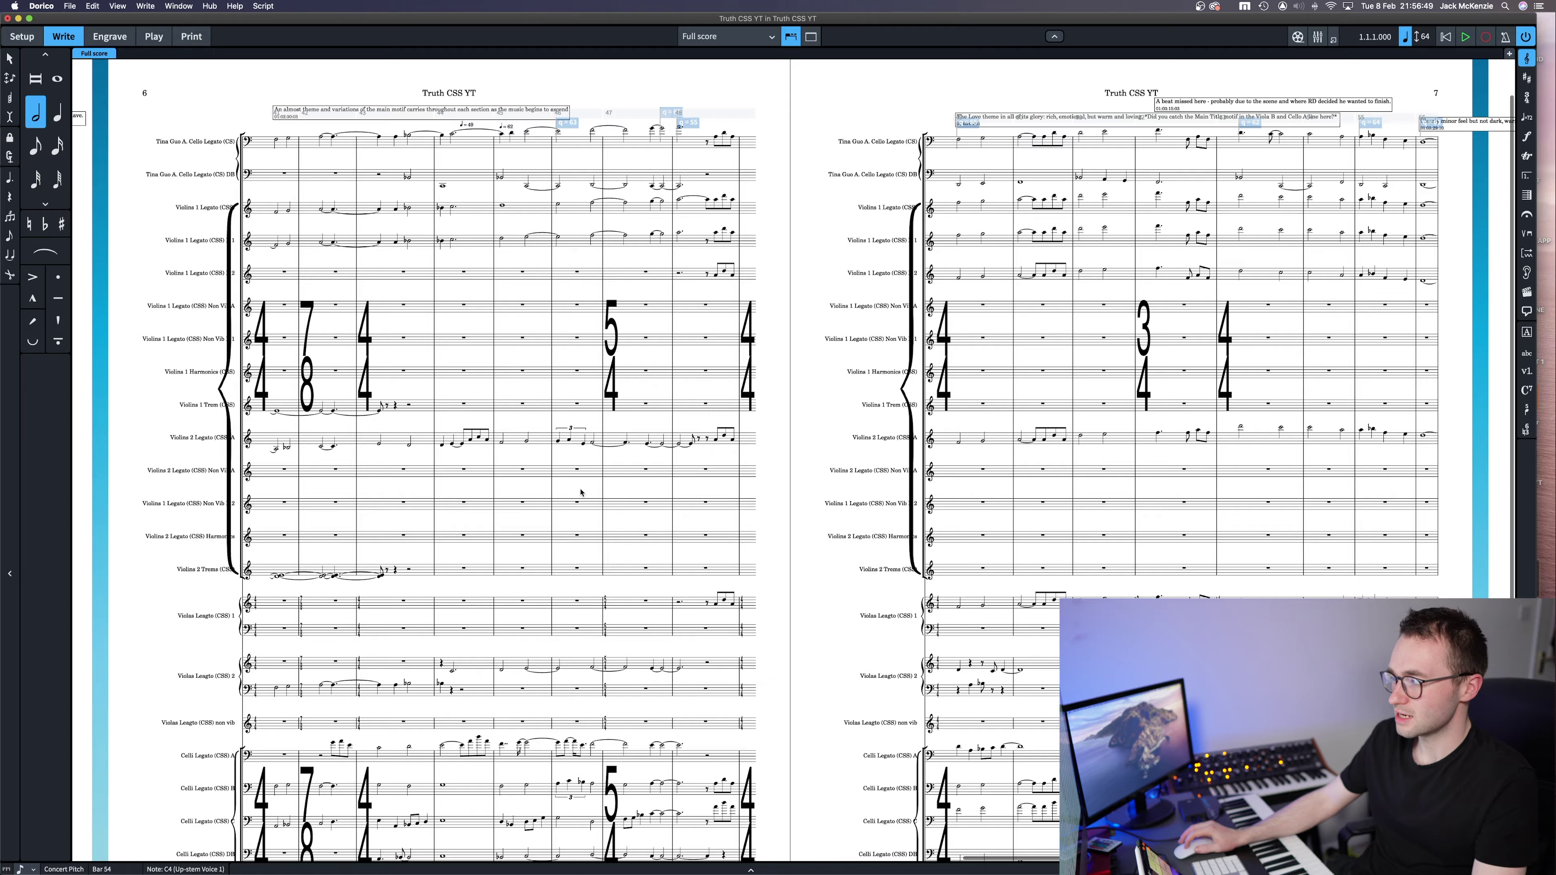
scroll(581, 491, "down", 3)
scroll(581, 492, "left", 1)
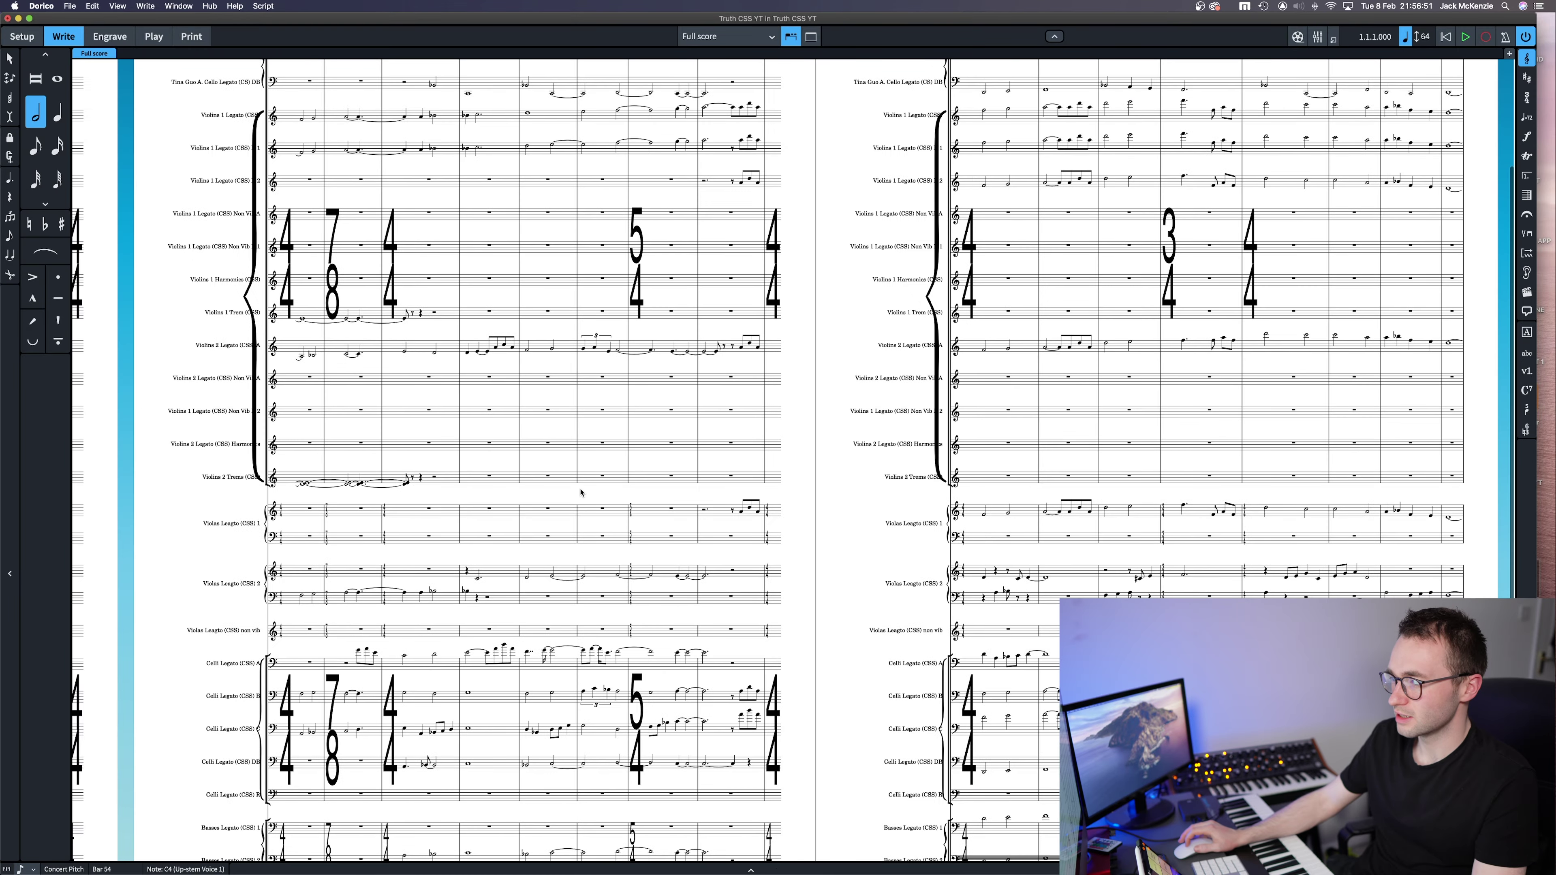
scroll(581, 492, "left", 2)
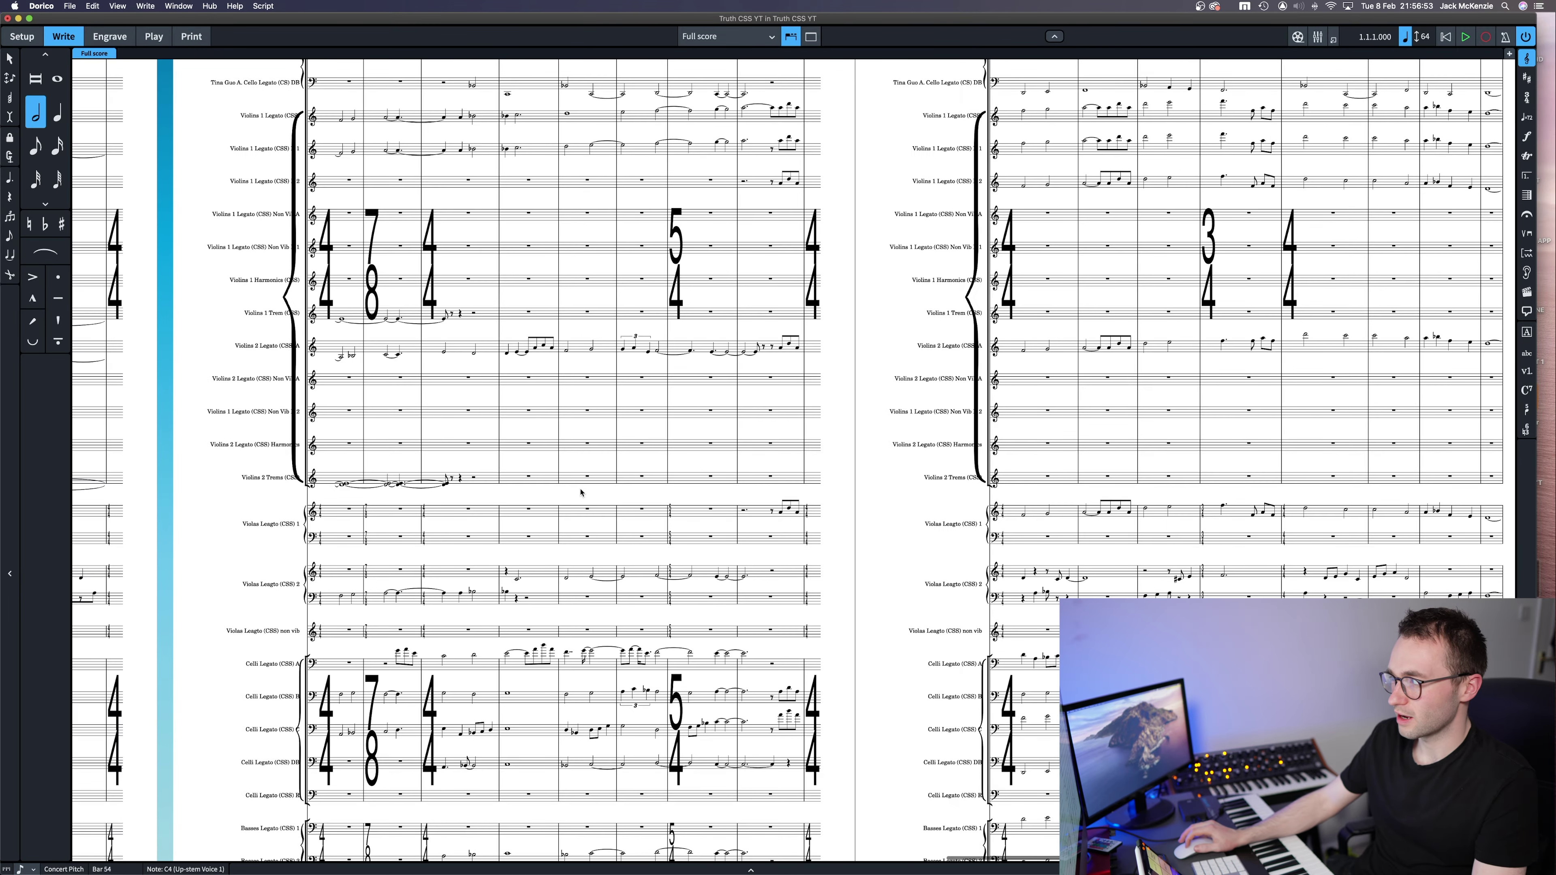
scroll(581, 492, "left", 2)
scroll(581, 492, "up", 1)
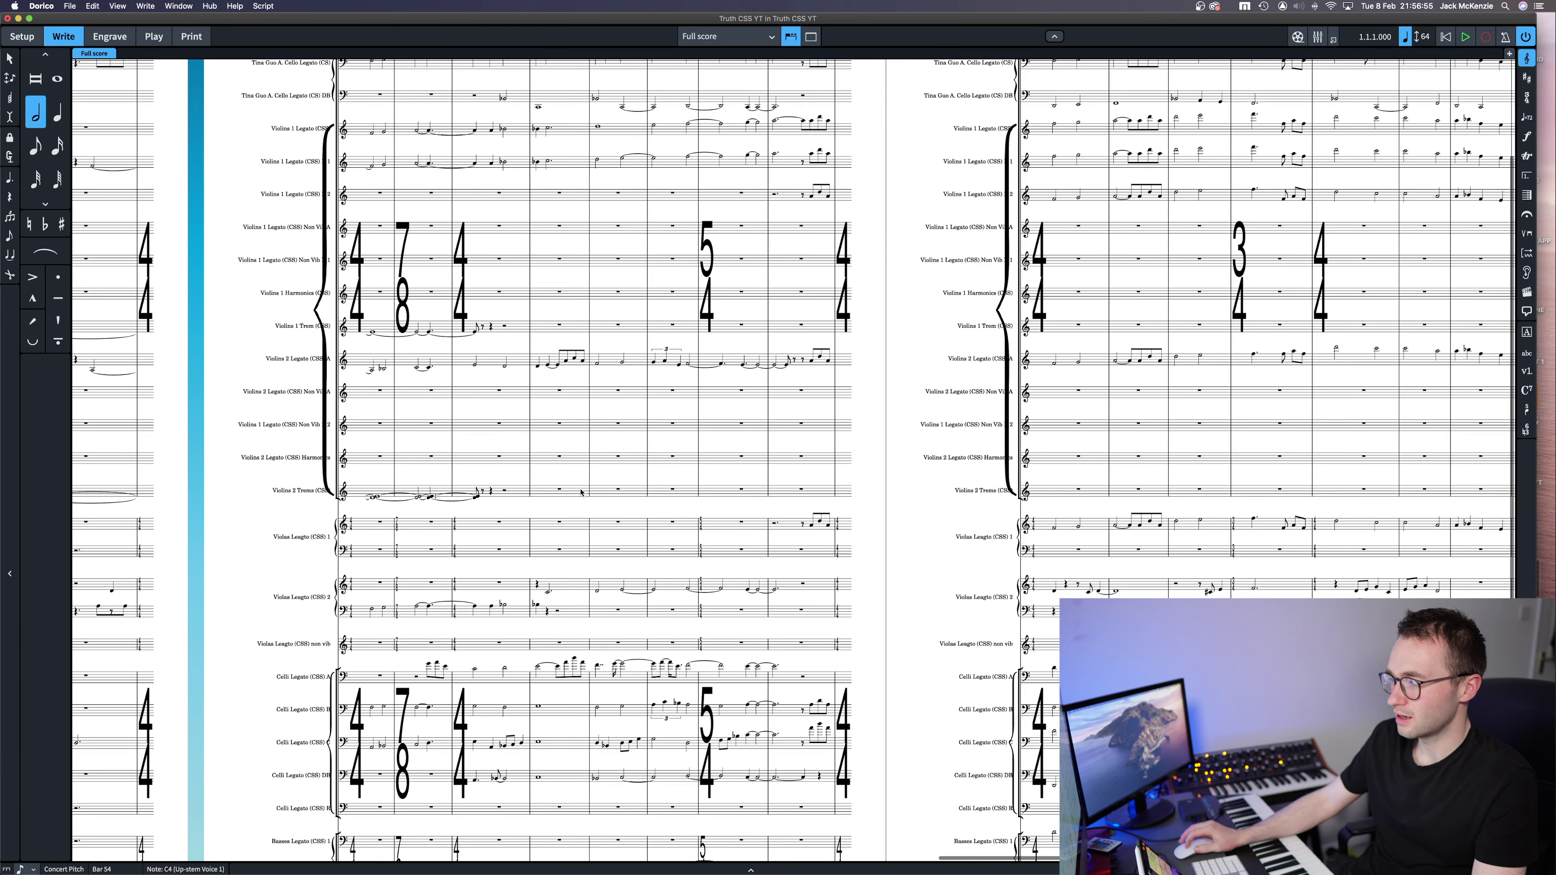
scroll(582, 492, "down", 2)
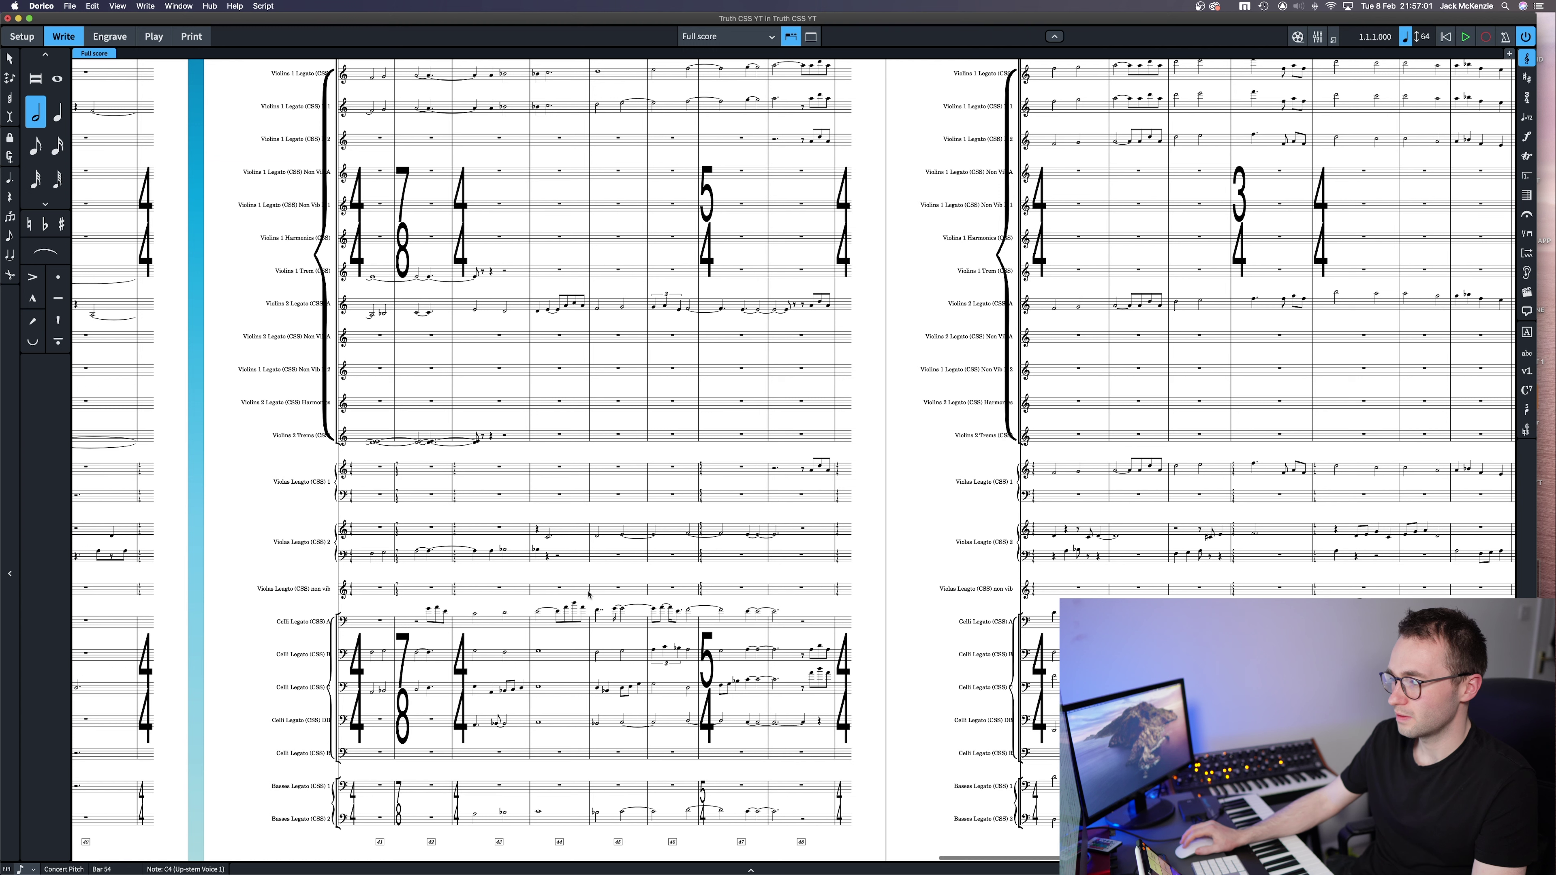
key("super+equal")
scroll(590, 613, "down", 1)
Copy the violin phrase in bars 45–47 into Celli Legato A at bar 45
left_click(590, 680)
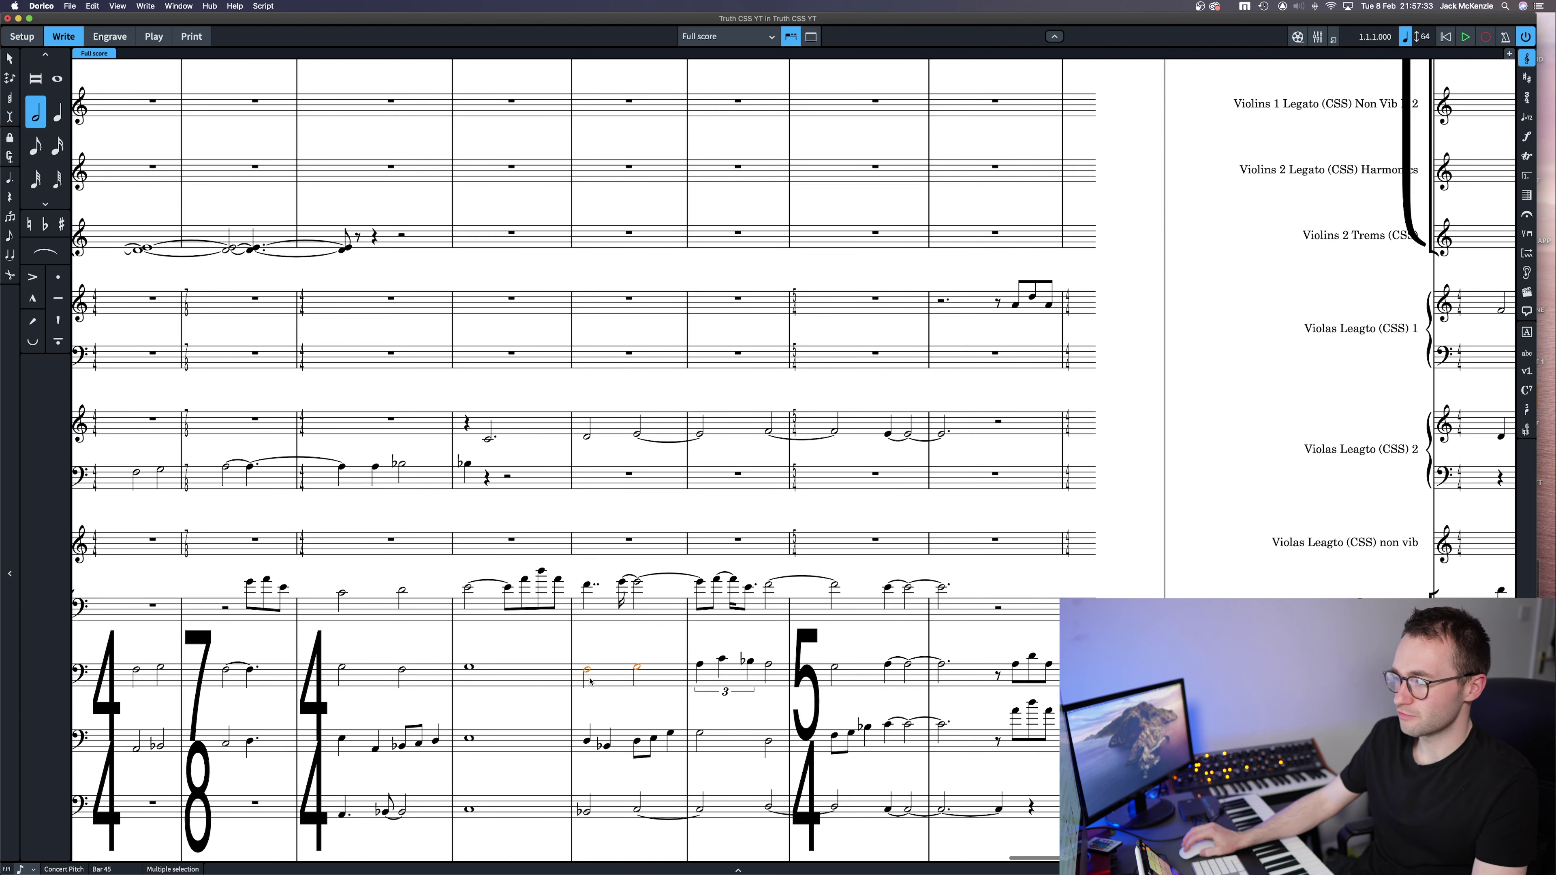
key("Escape")
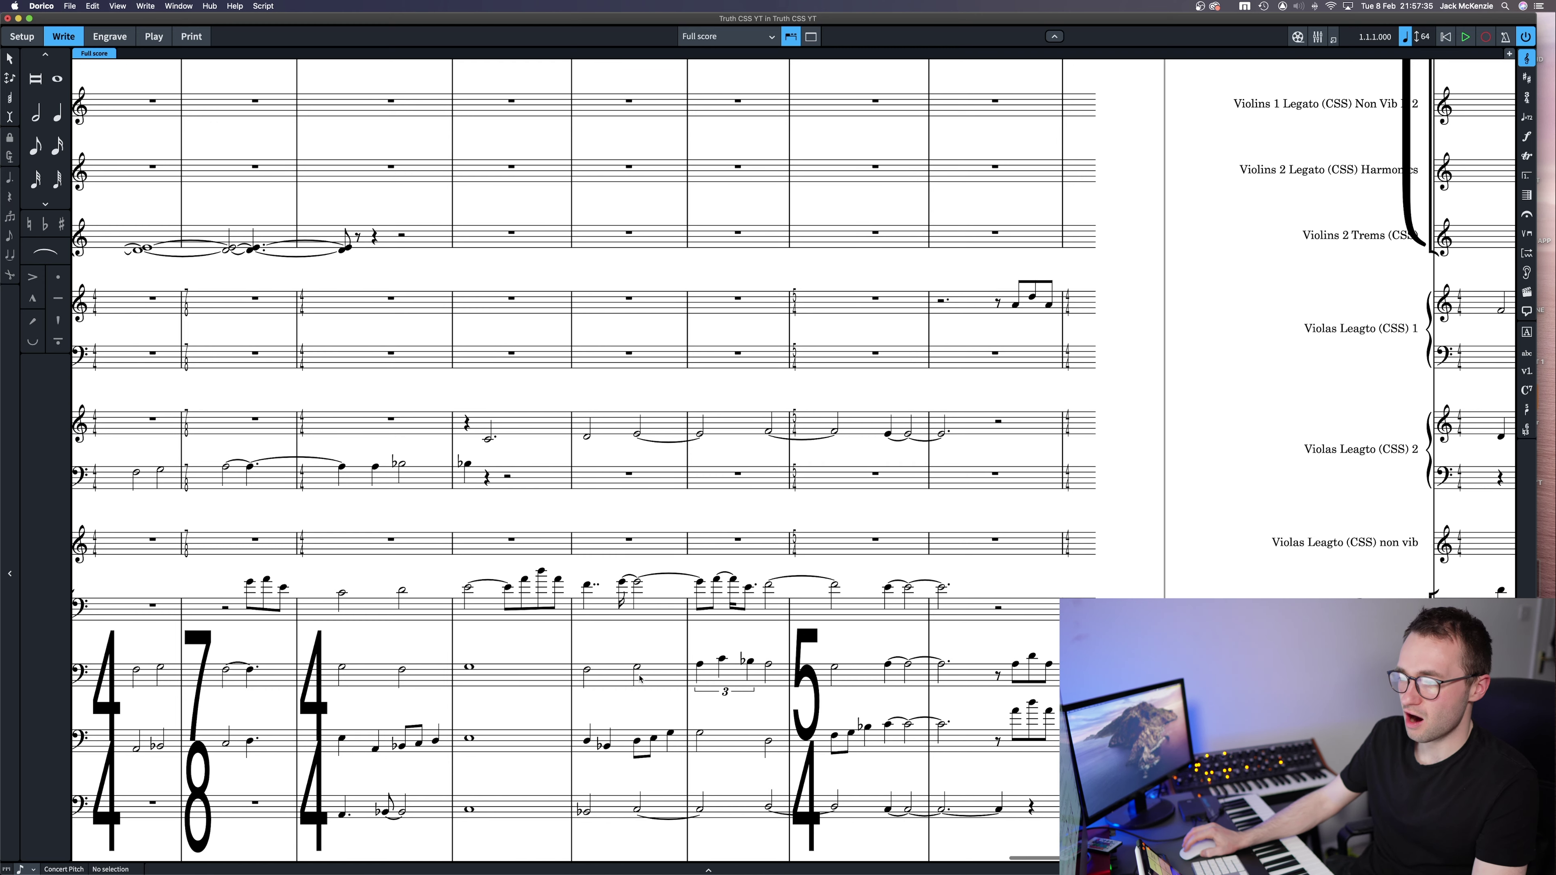
left_click(669, 681)
scroll(671, 674, "up", 6)
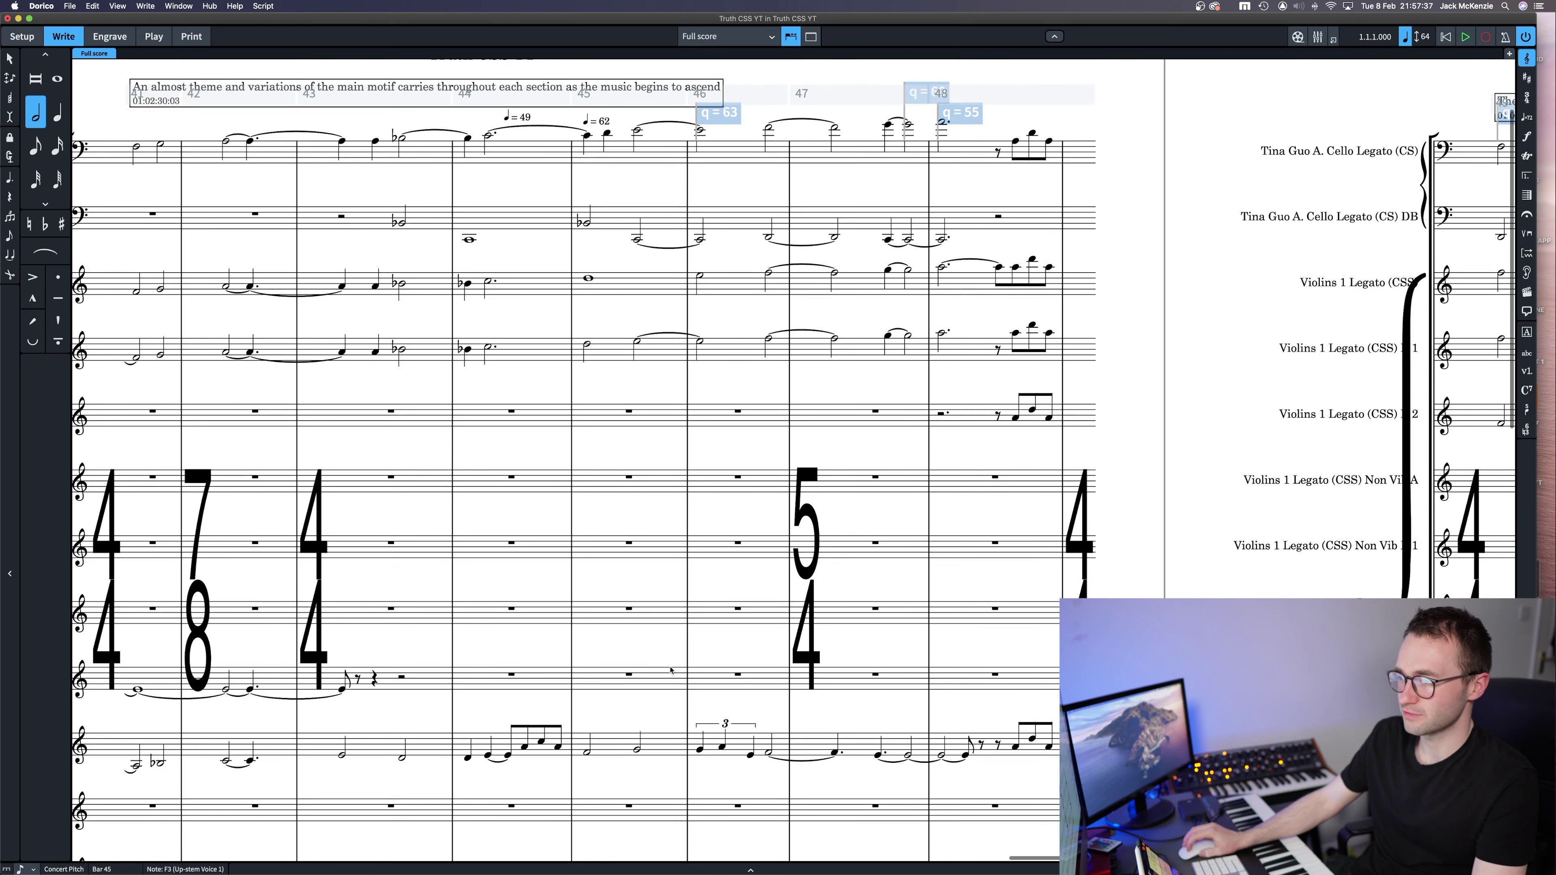
scroll(670, 670, "down", 1)
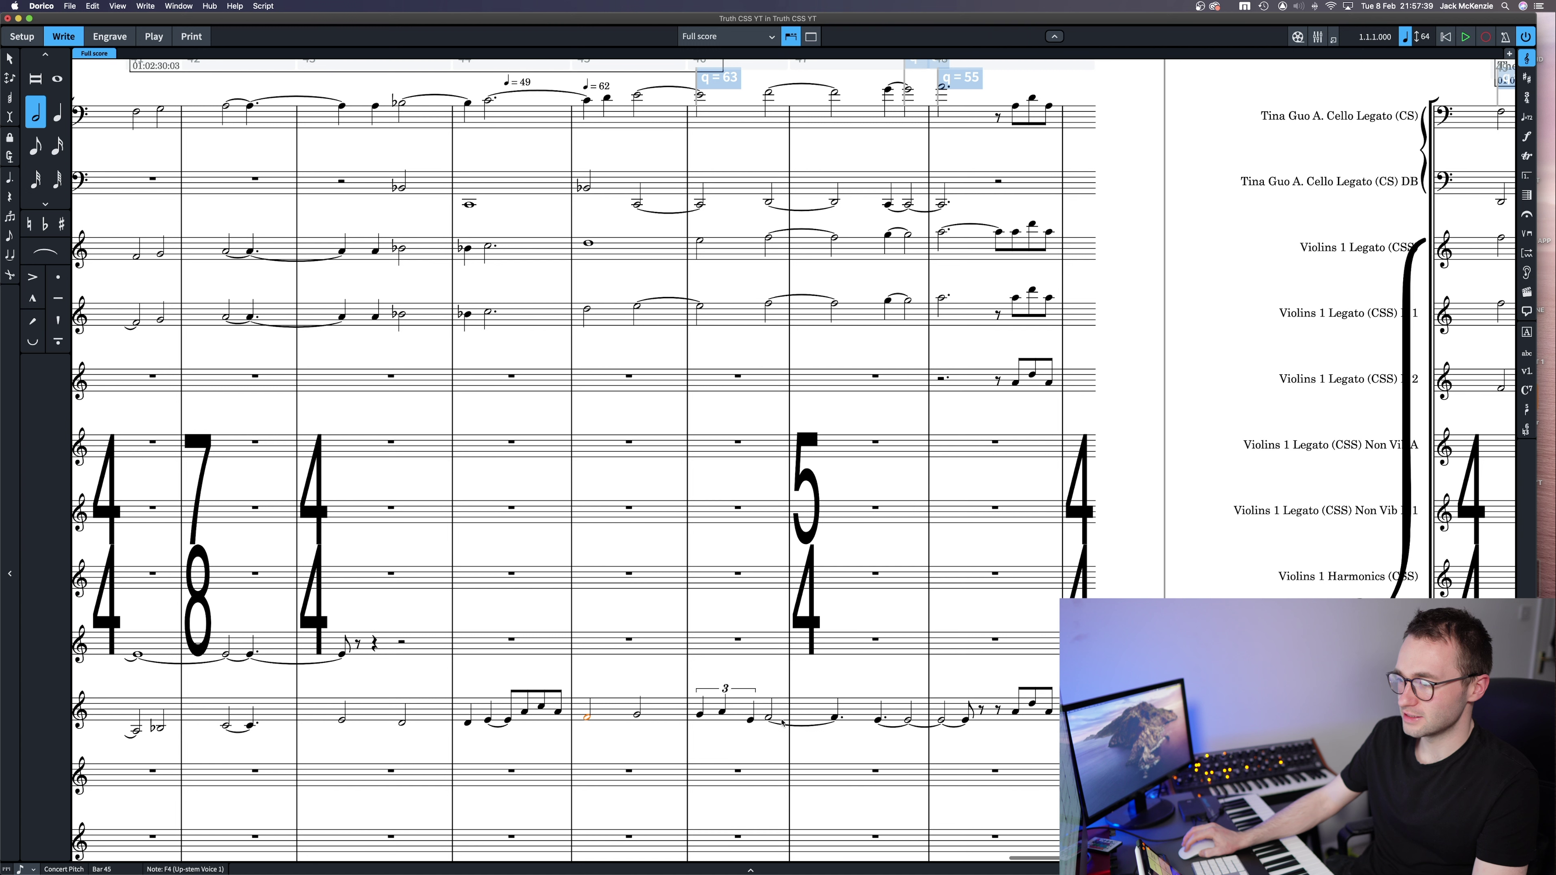
left_click(833, 722, "shift")
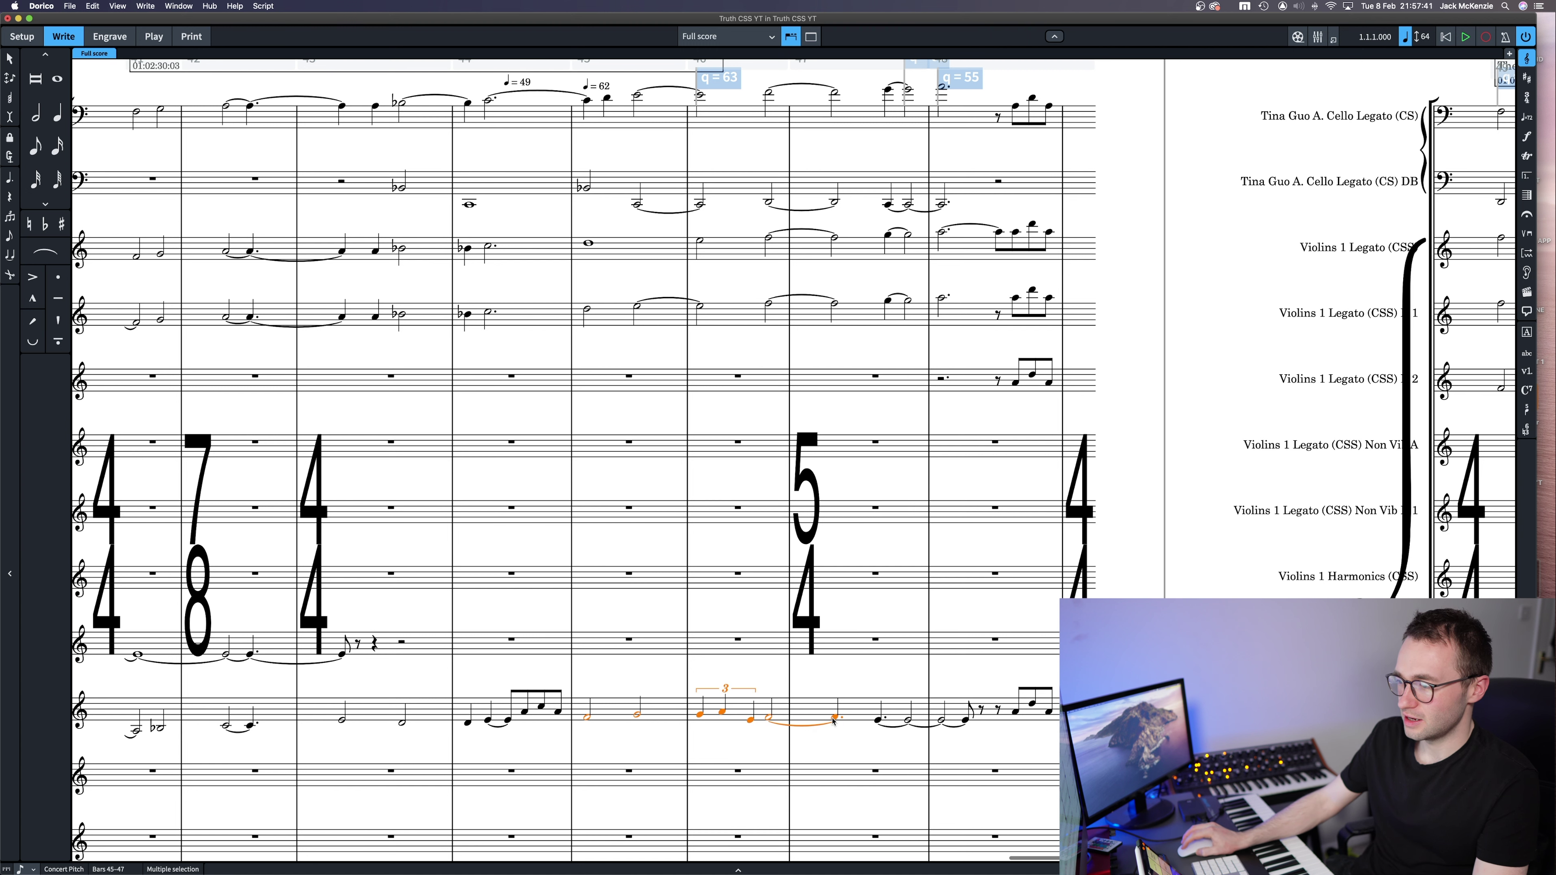
scroll(669, 644, "down", 8)
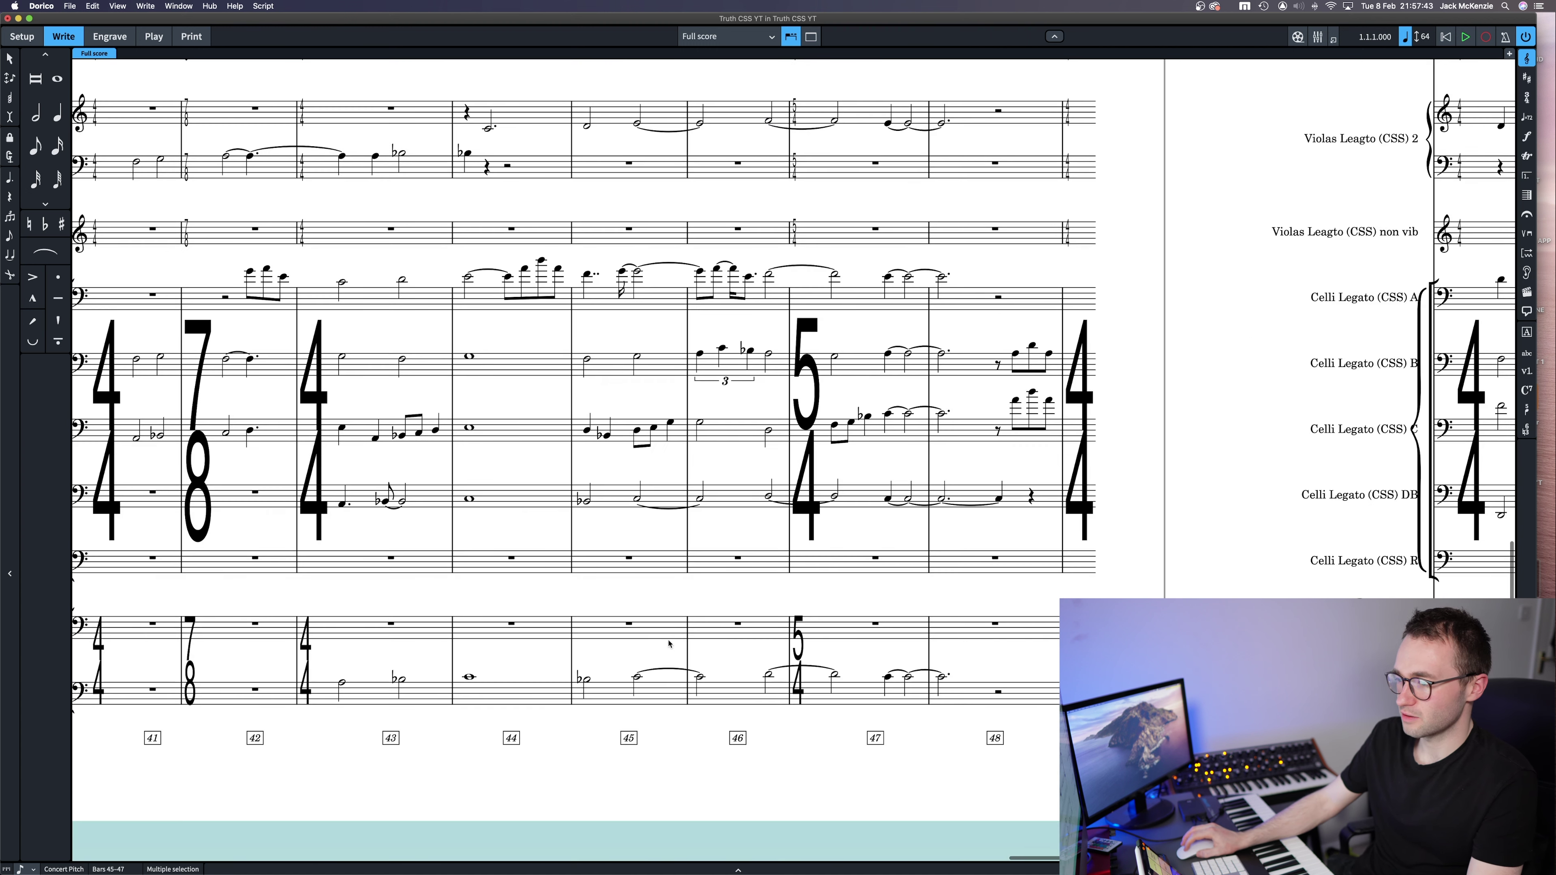
left_click(589, 270, "alt")
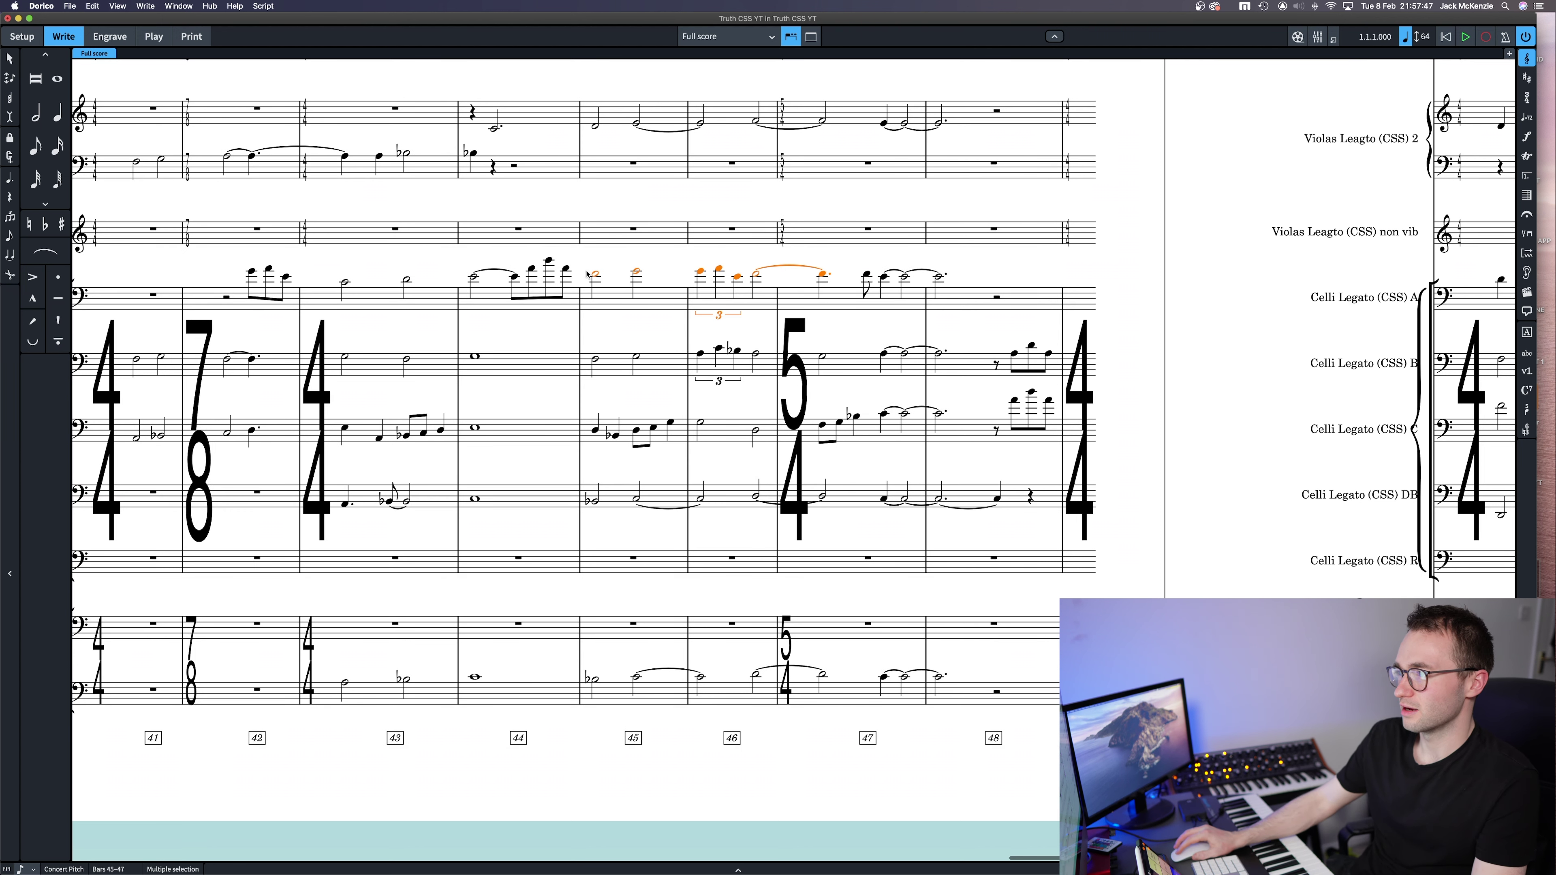
Make the pasted note tied into bar 47 a whole note
left_click(593, 277)
key("Right")
key("Right")
key("Right")
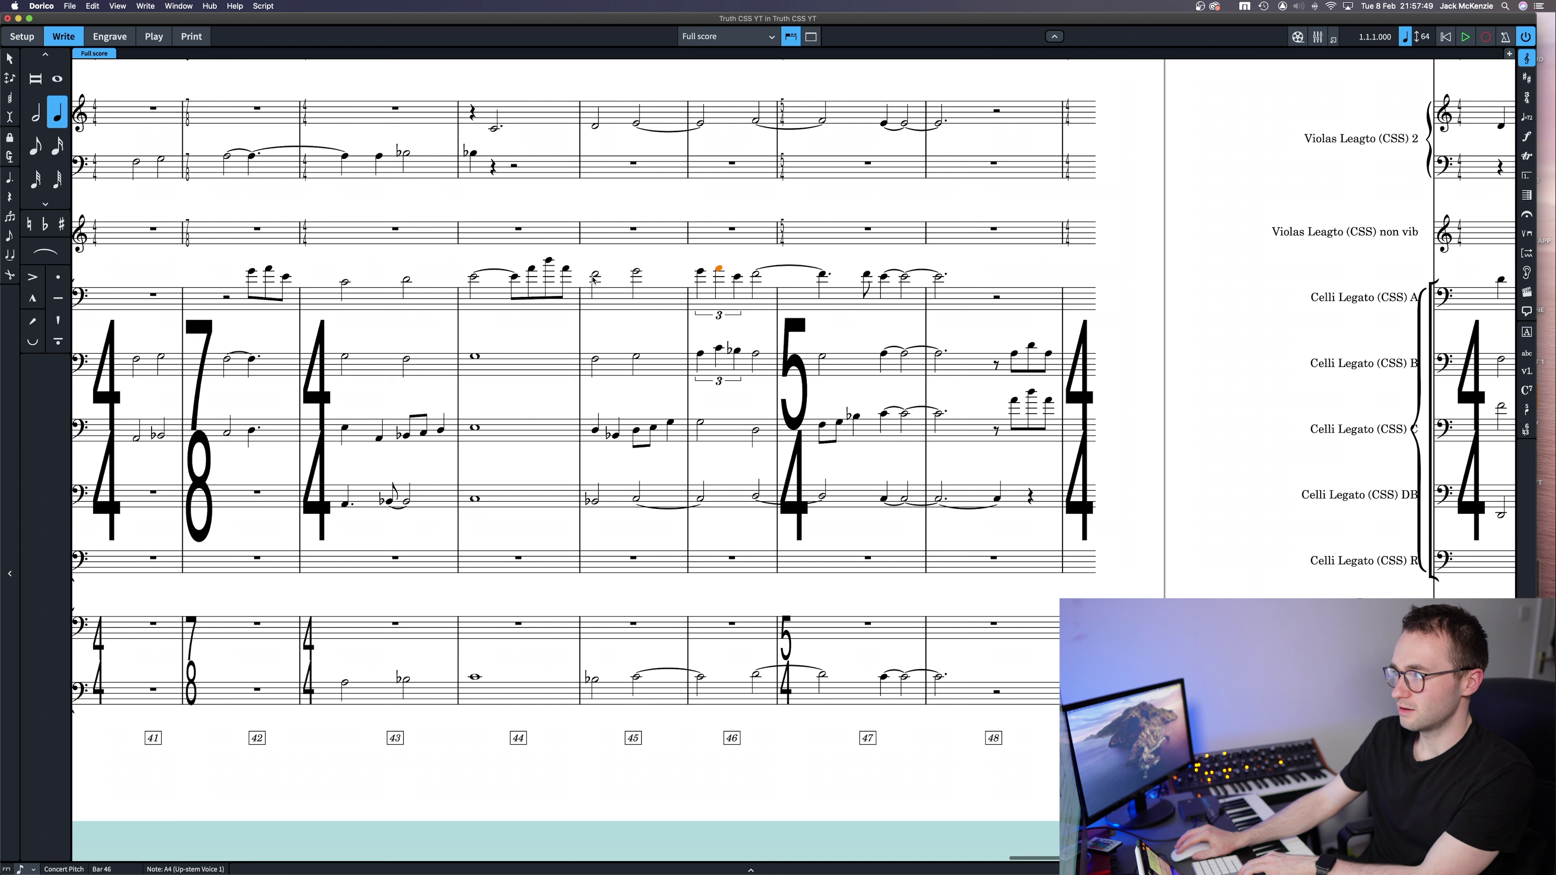
key("Right")
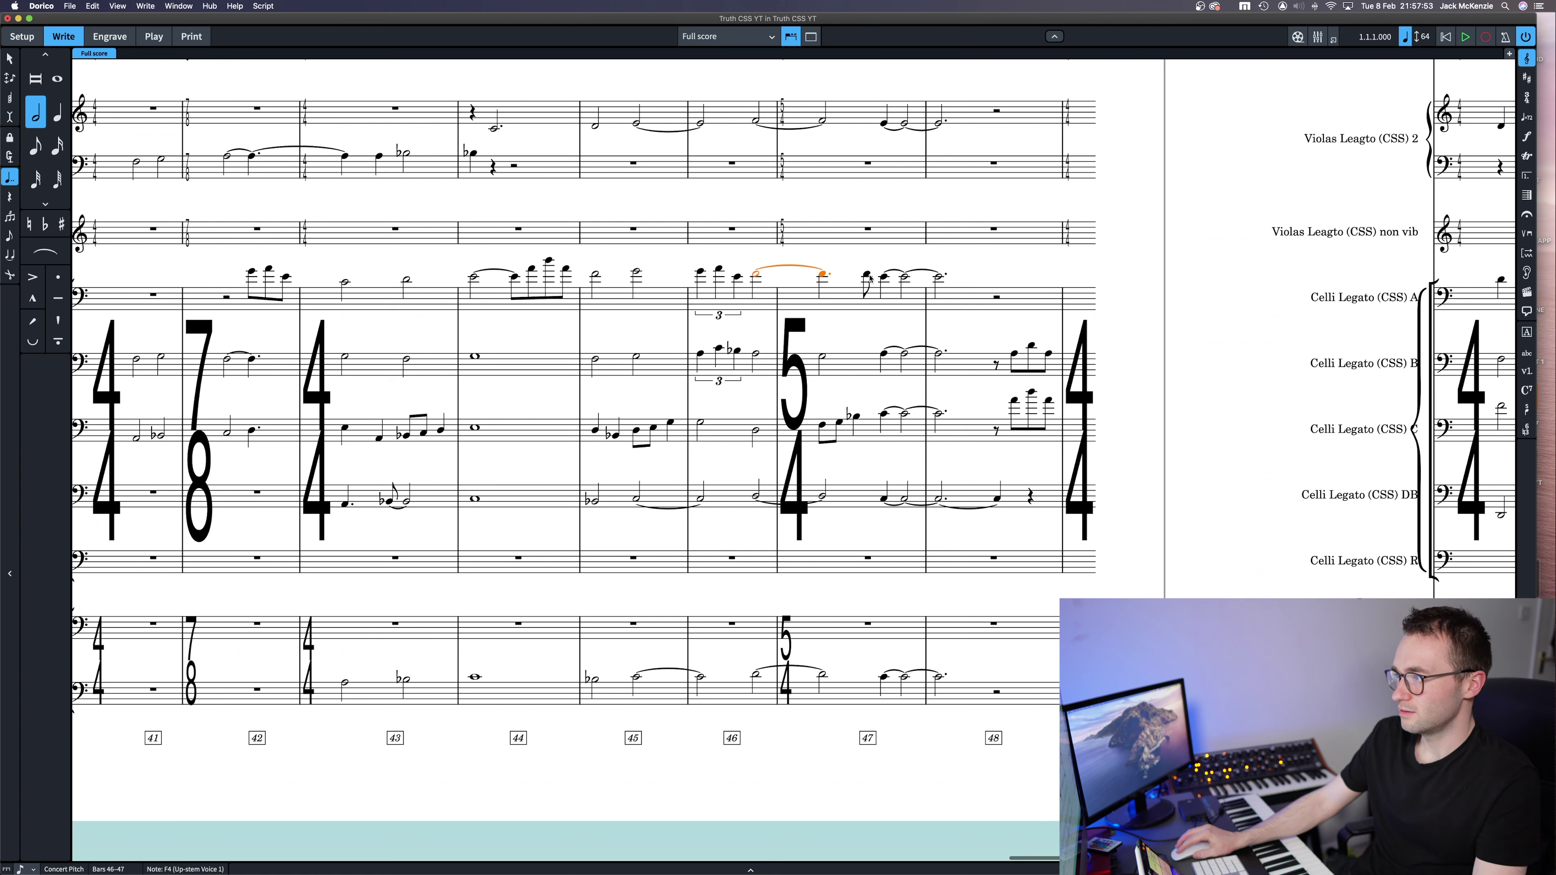
key("7")
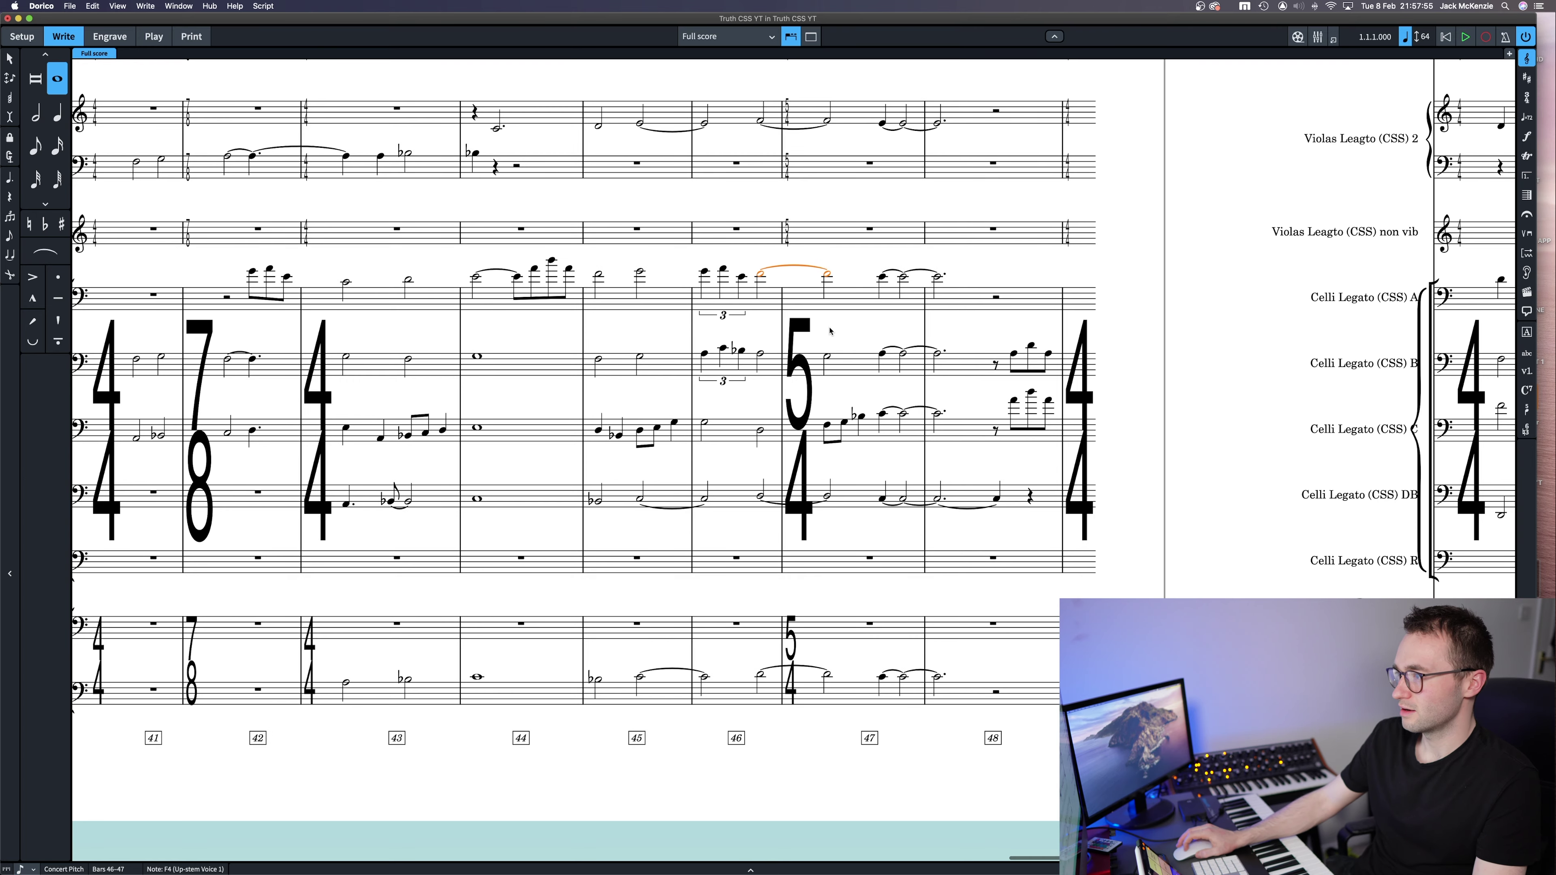
scroll(831, 332, "up", 15)
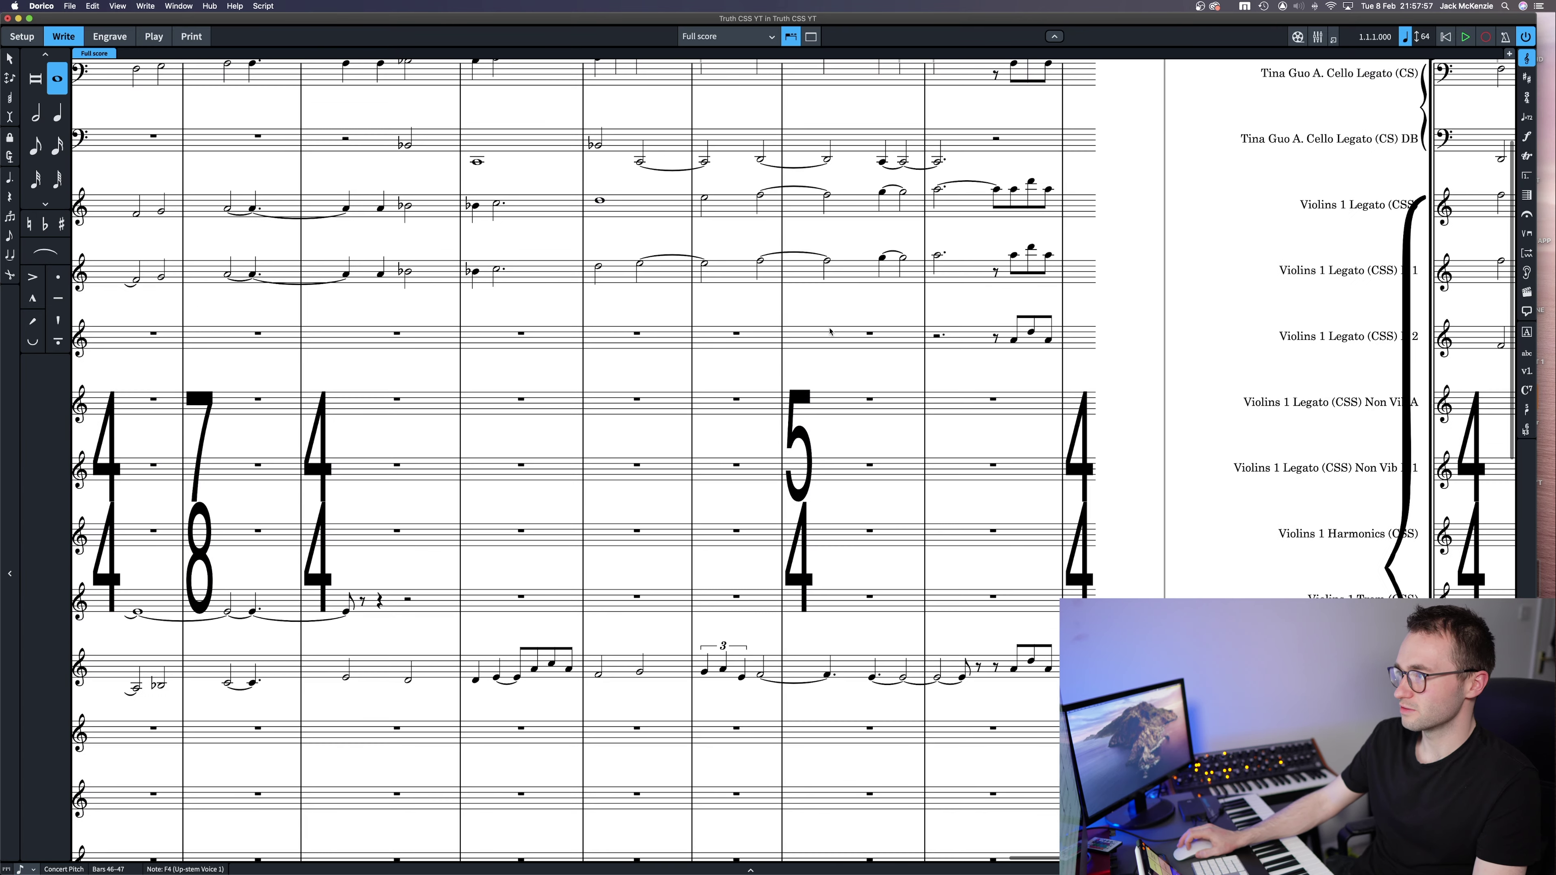
scroll(830, 331, "up", 5)
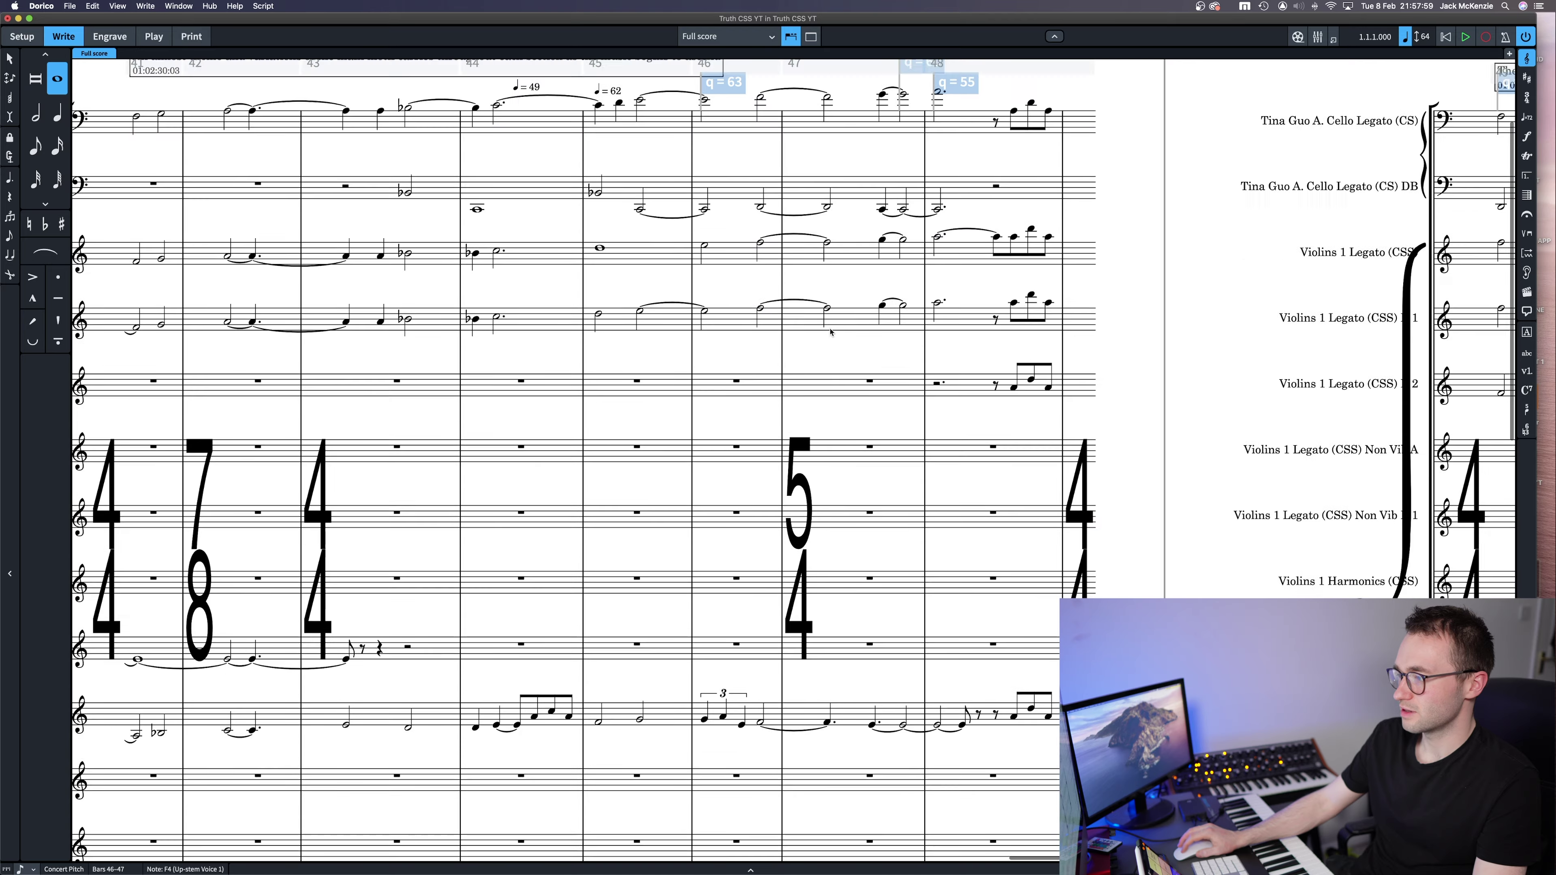
scroll(831, 332, "down", 3)
left_click(831, 661)
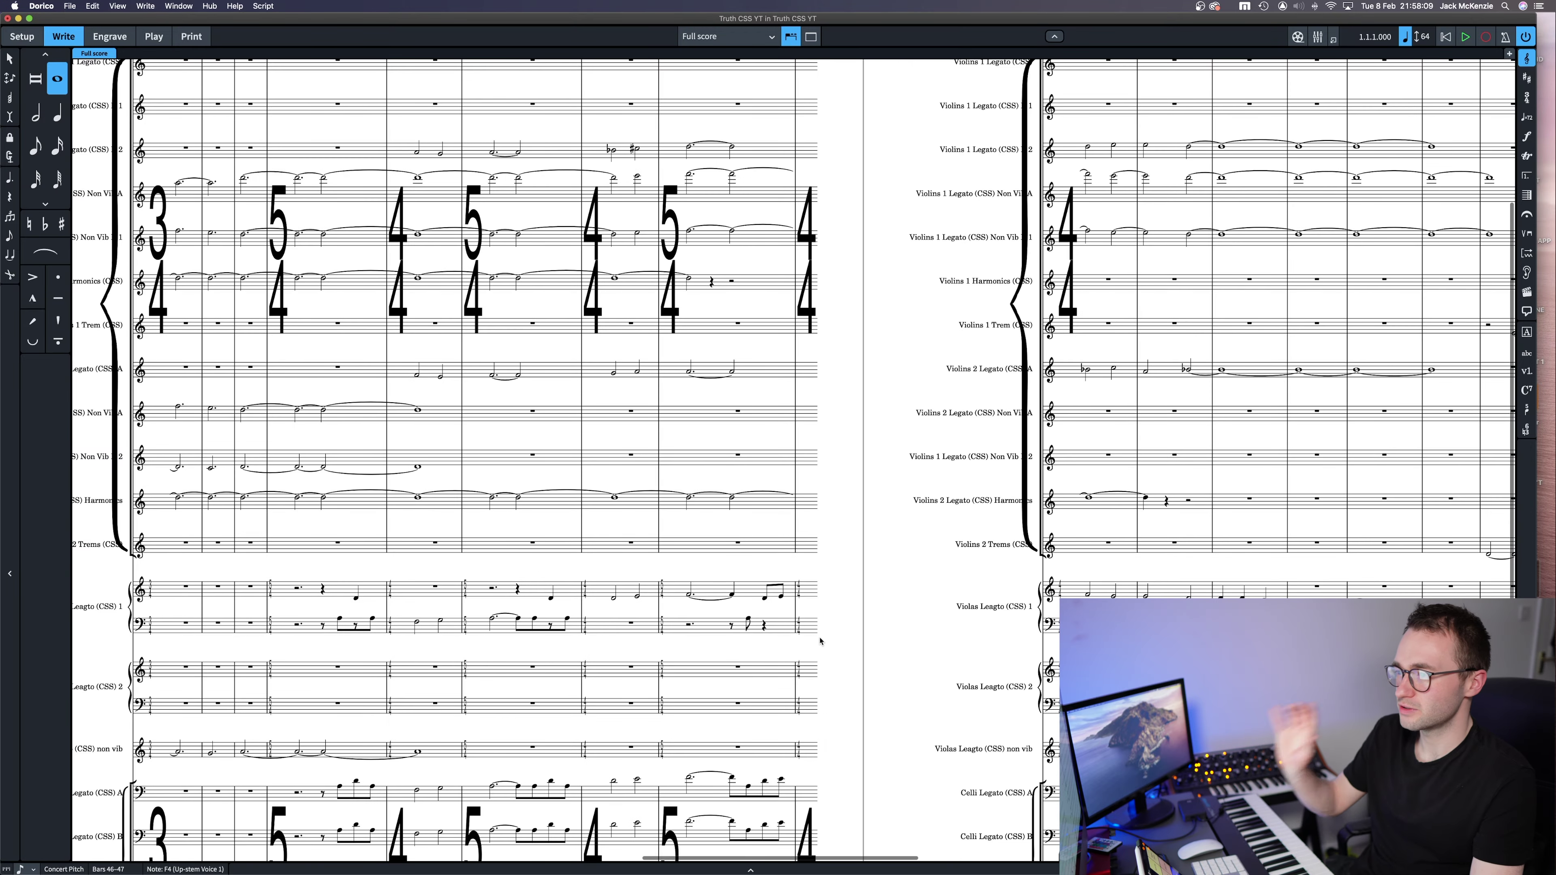
Review the score's time signatures, then resize the Dorico window smaller to reveal the desktop
scroll(821, 641, "left", 5)
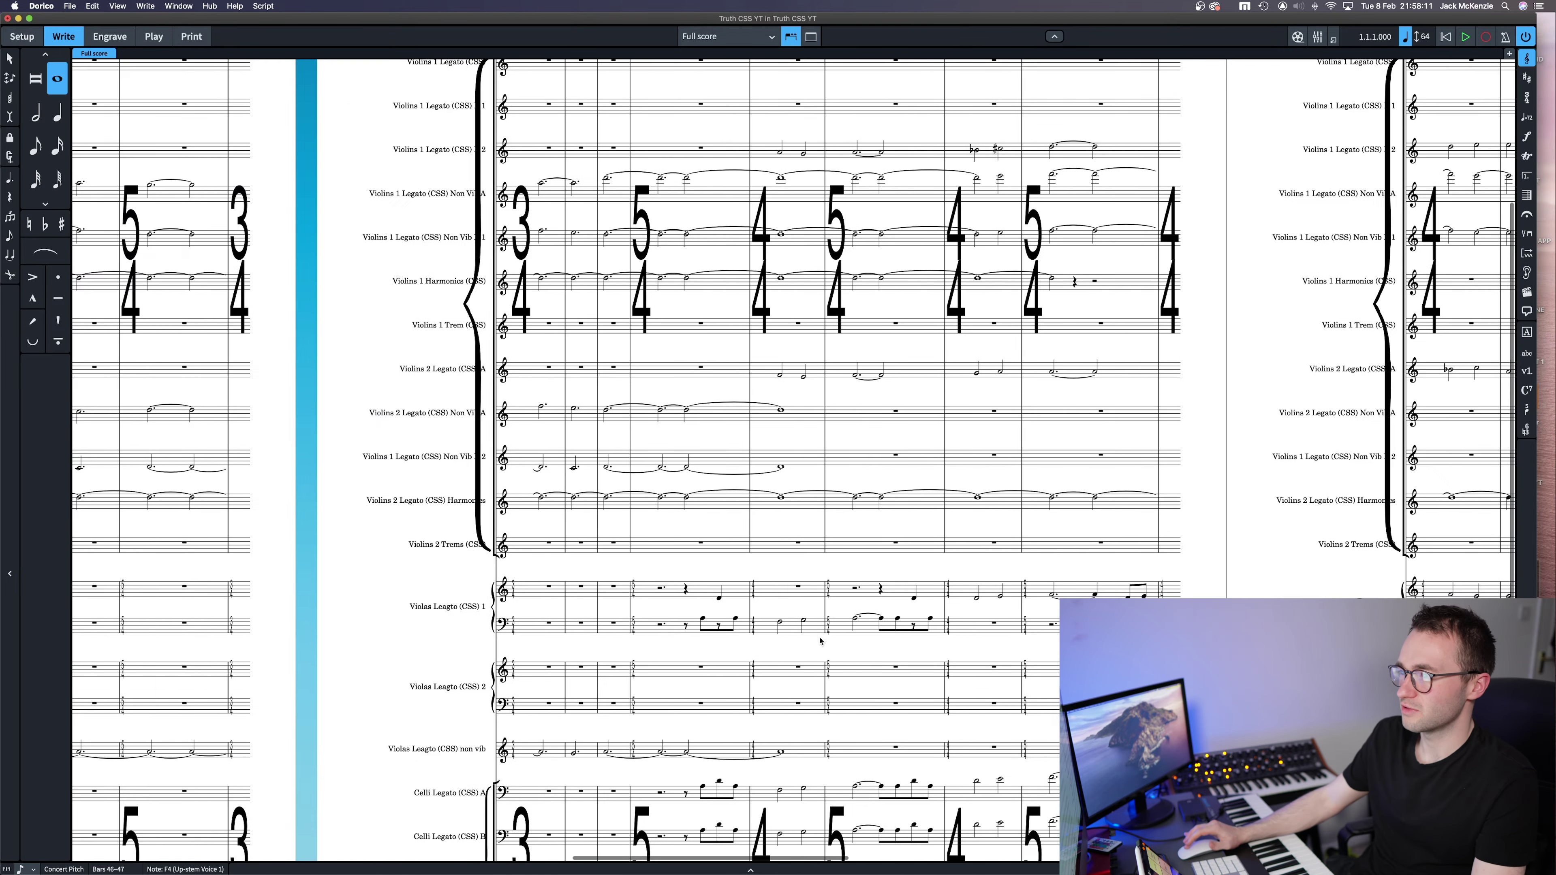
scroll(821, 640, "left", 10)
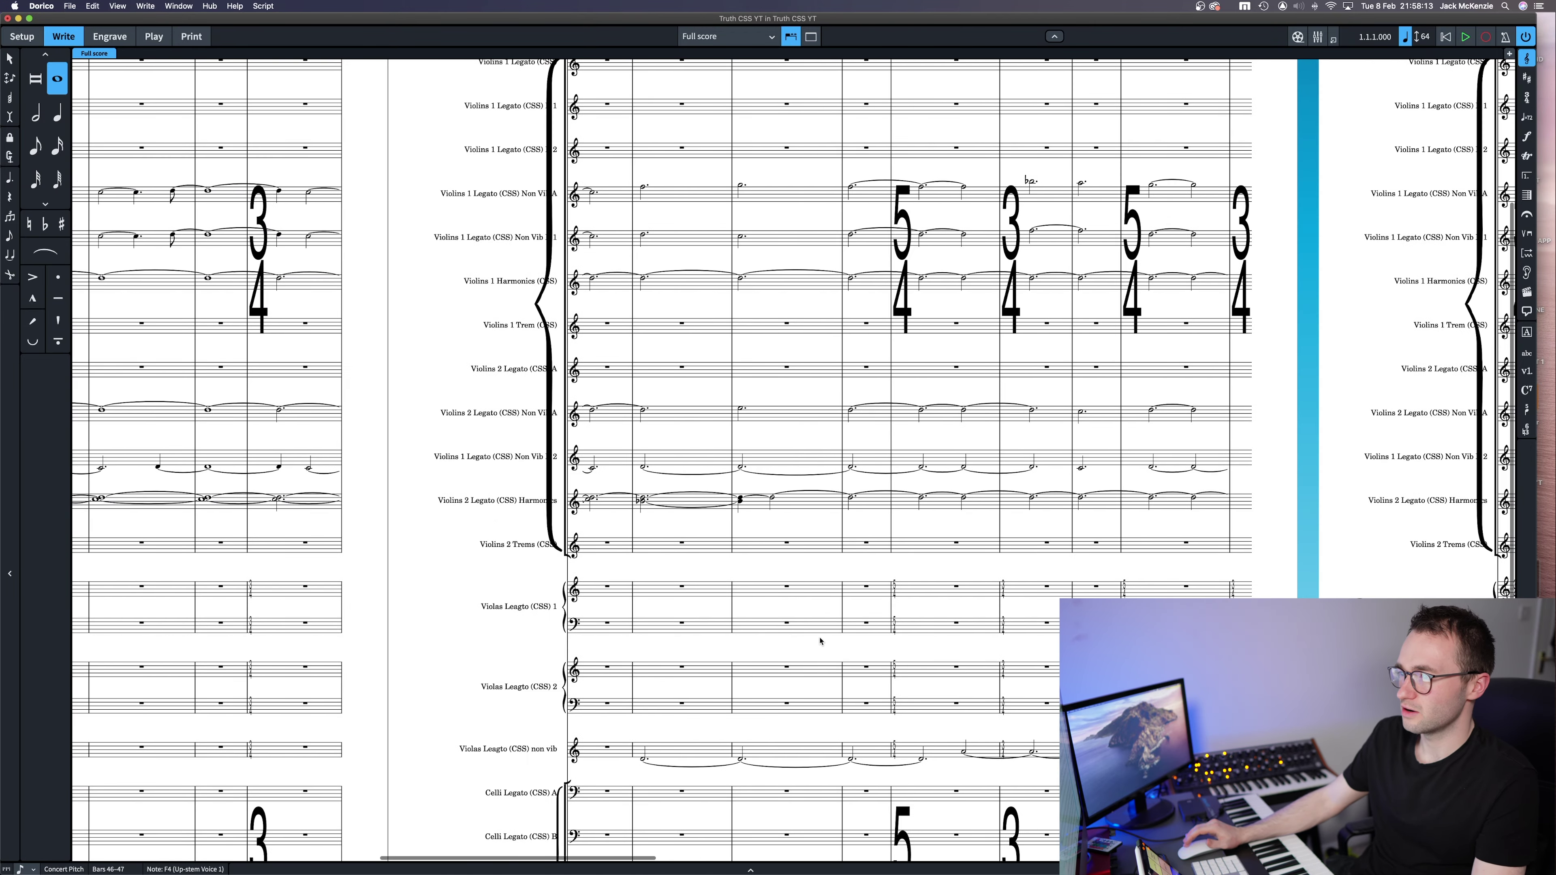
scroll(821, 641, "left", 10)
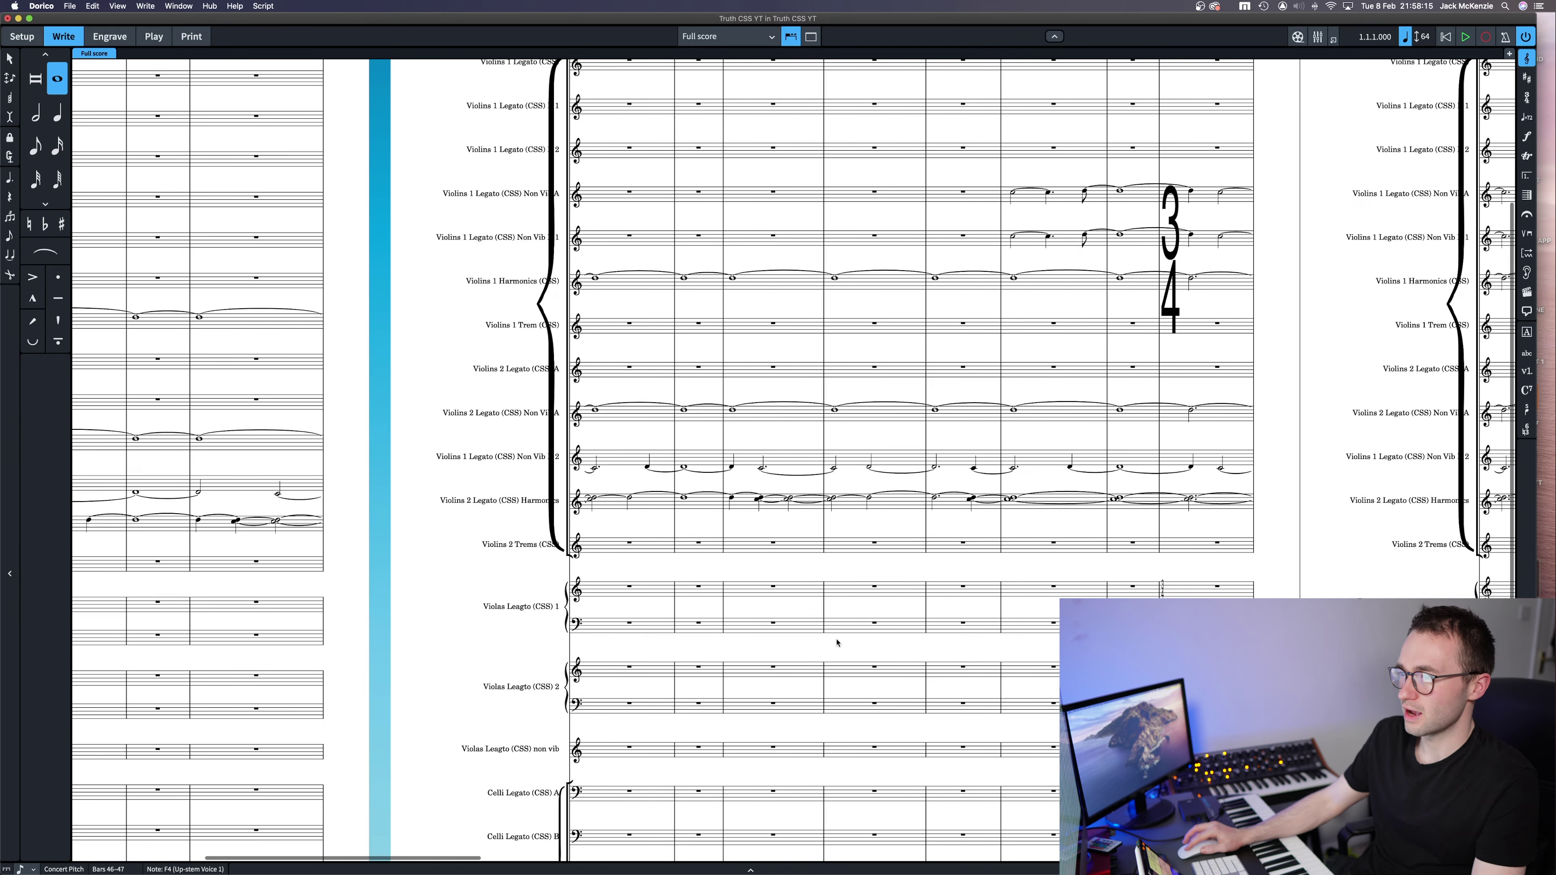
scroll(837, 643, "left", 10)
scroll(837, 642, "down", 10)
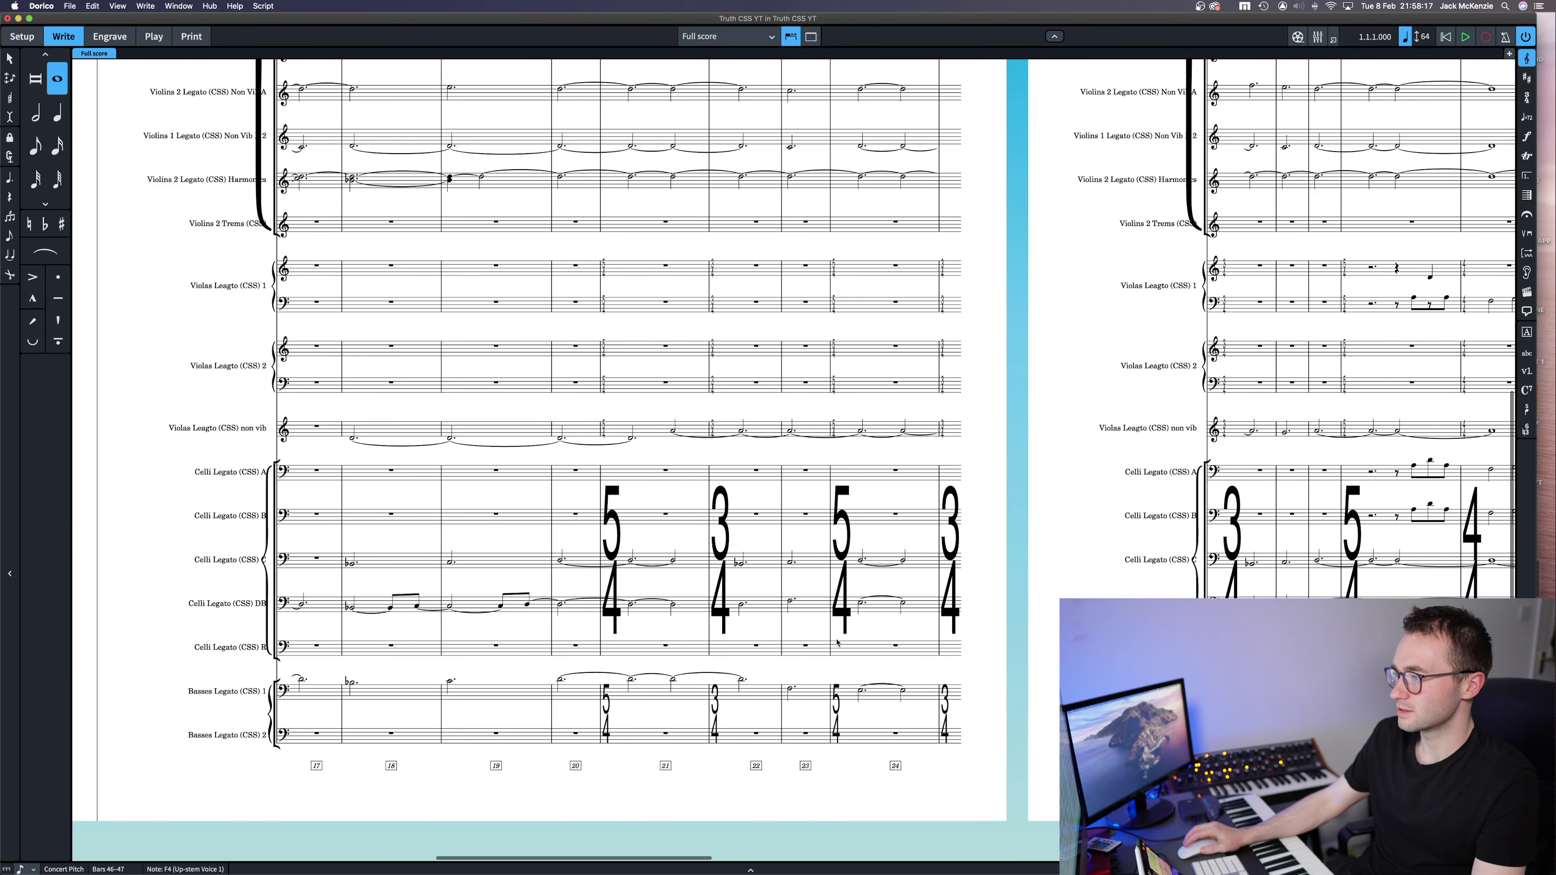
scroll(837, 642, "up", 15)
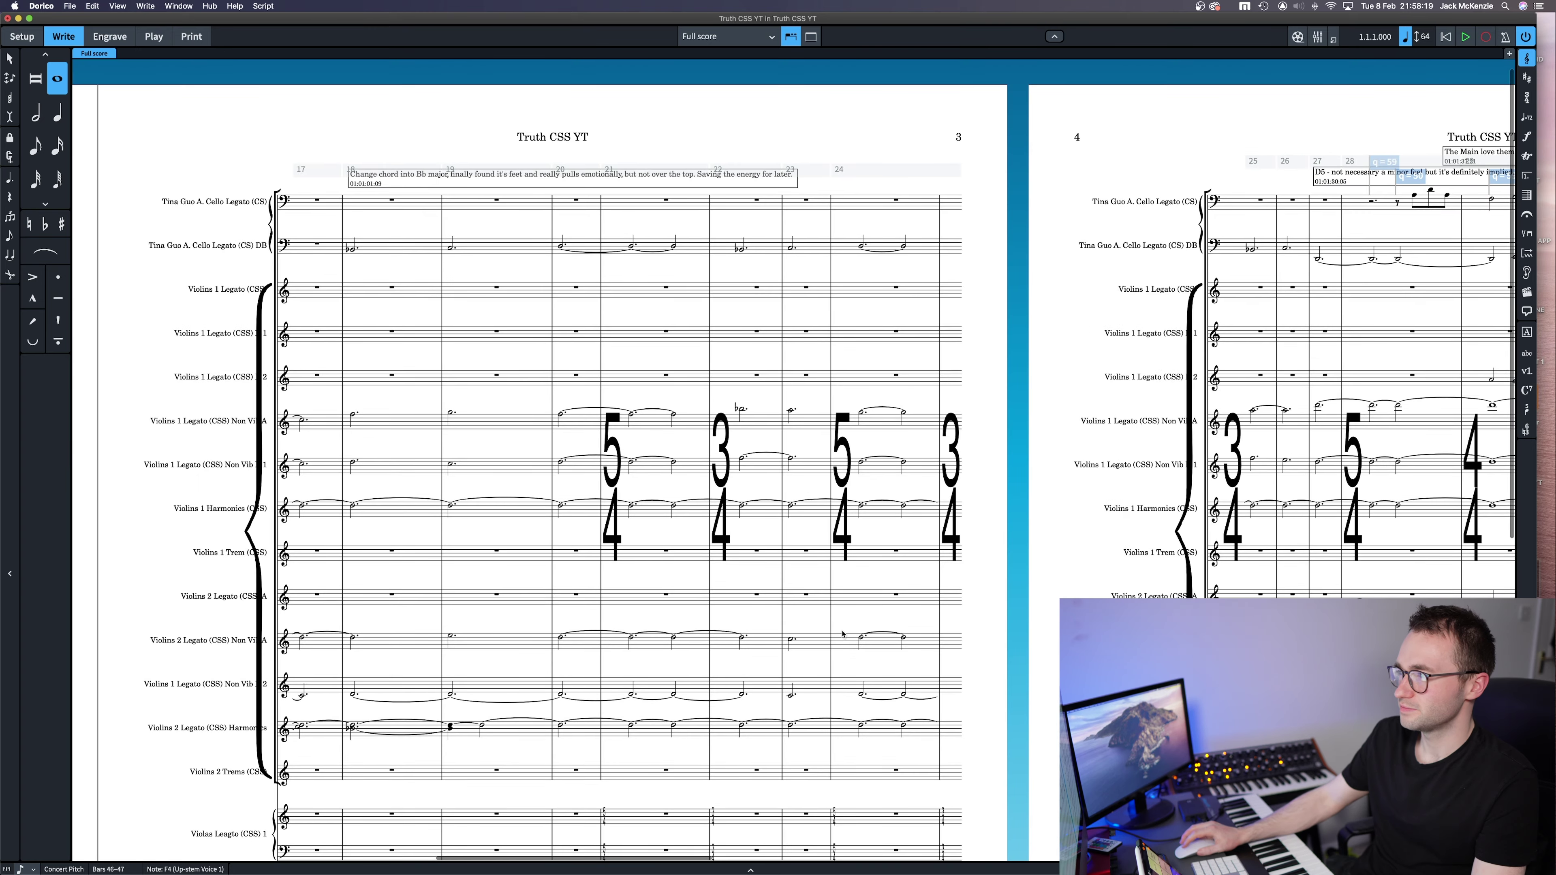
scroll(720, 245, "left", 3)
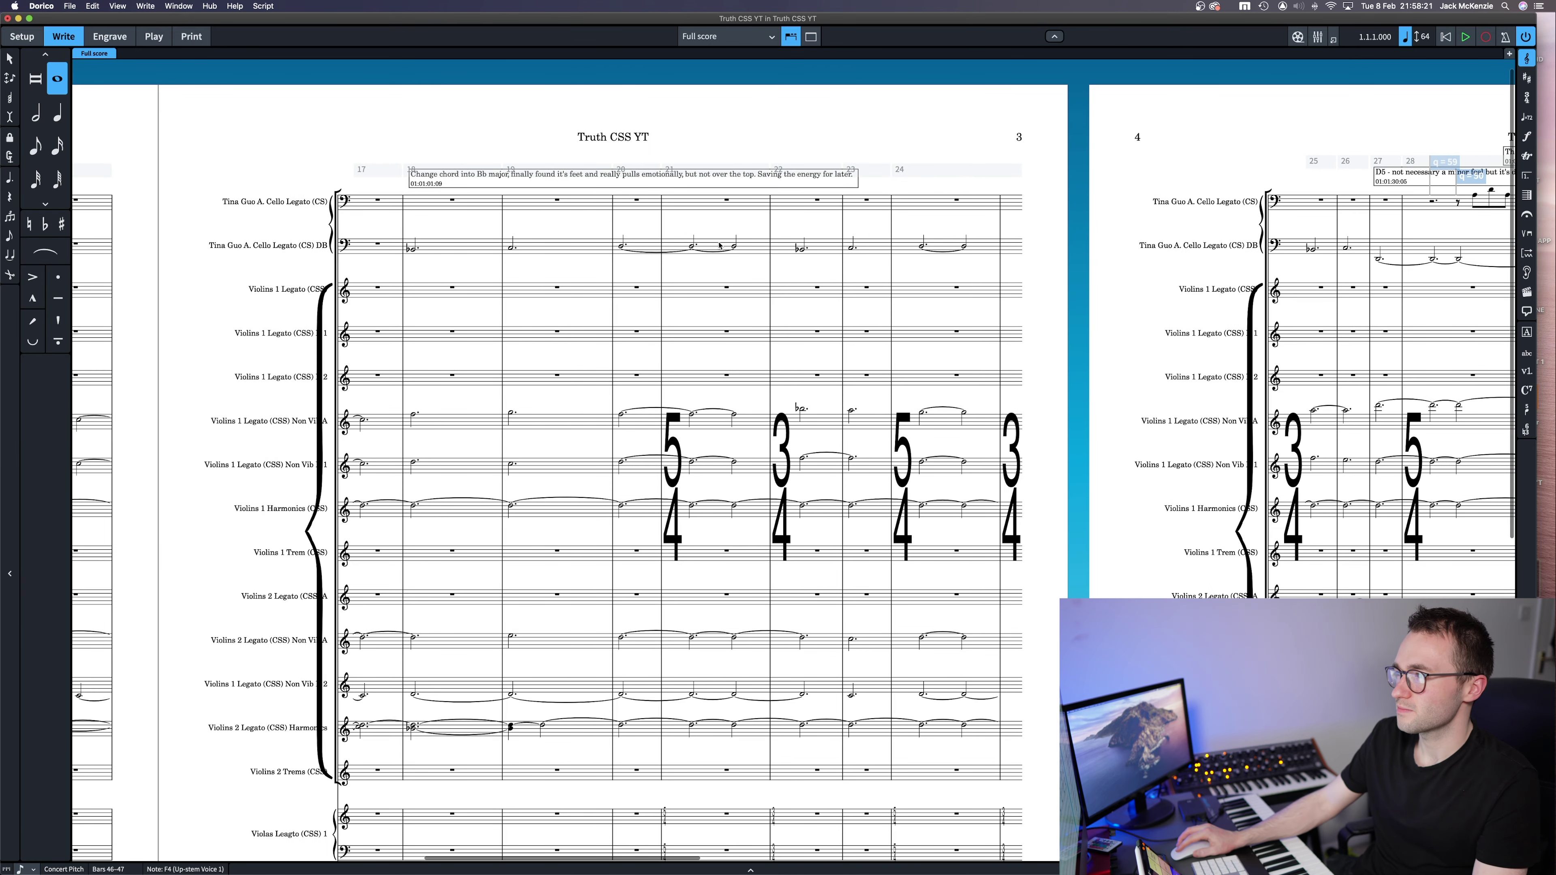
scroll(720, 245, "left", 10)
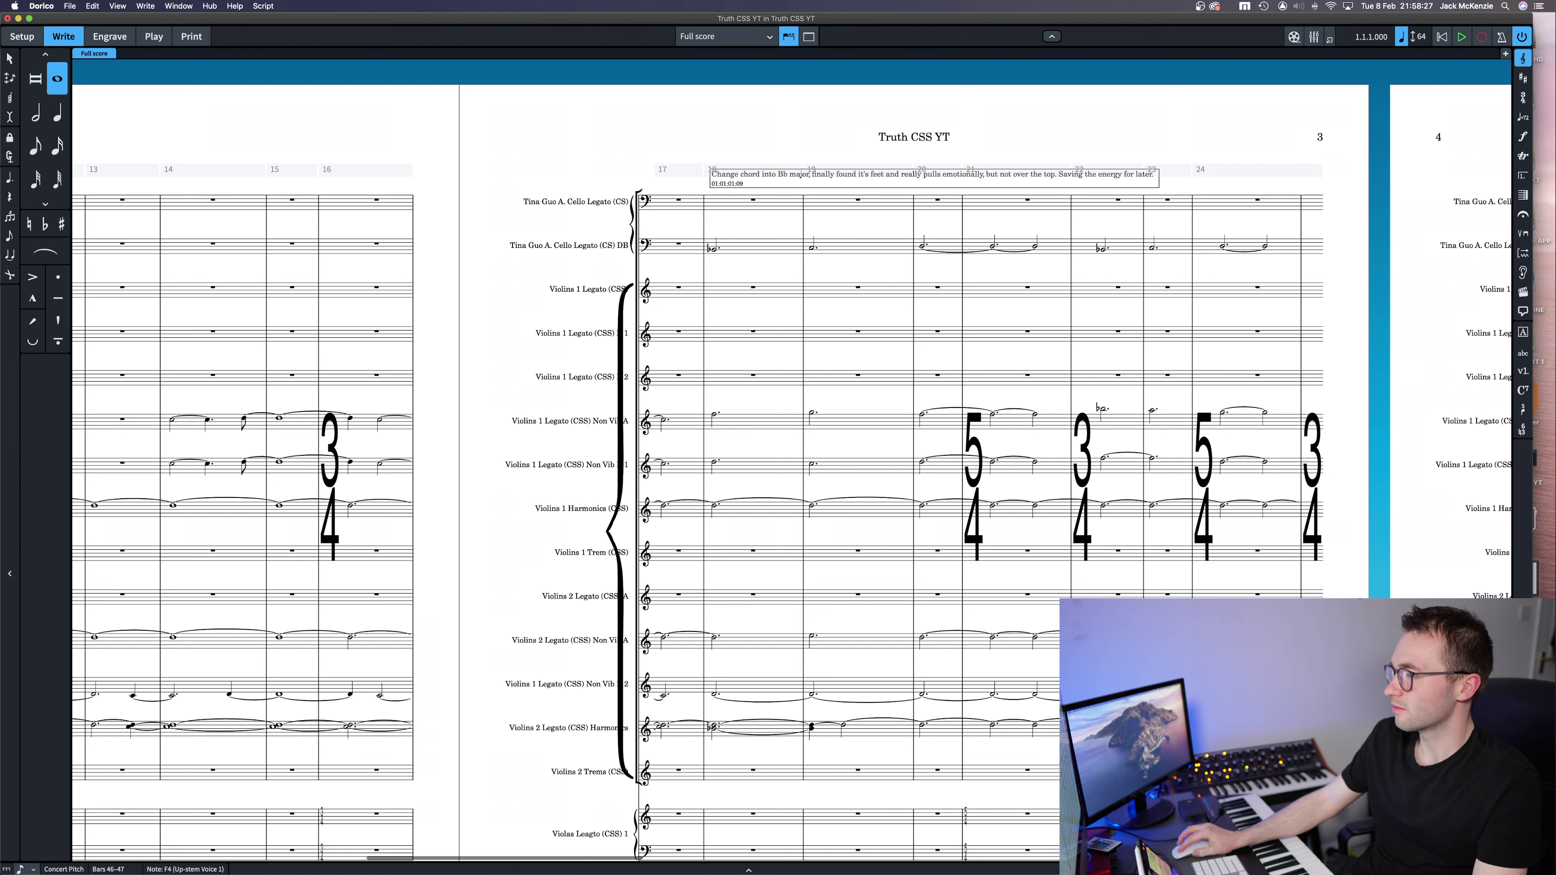
left_click_drag(1313, 818, 1086, 574)
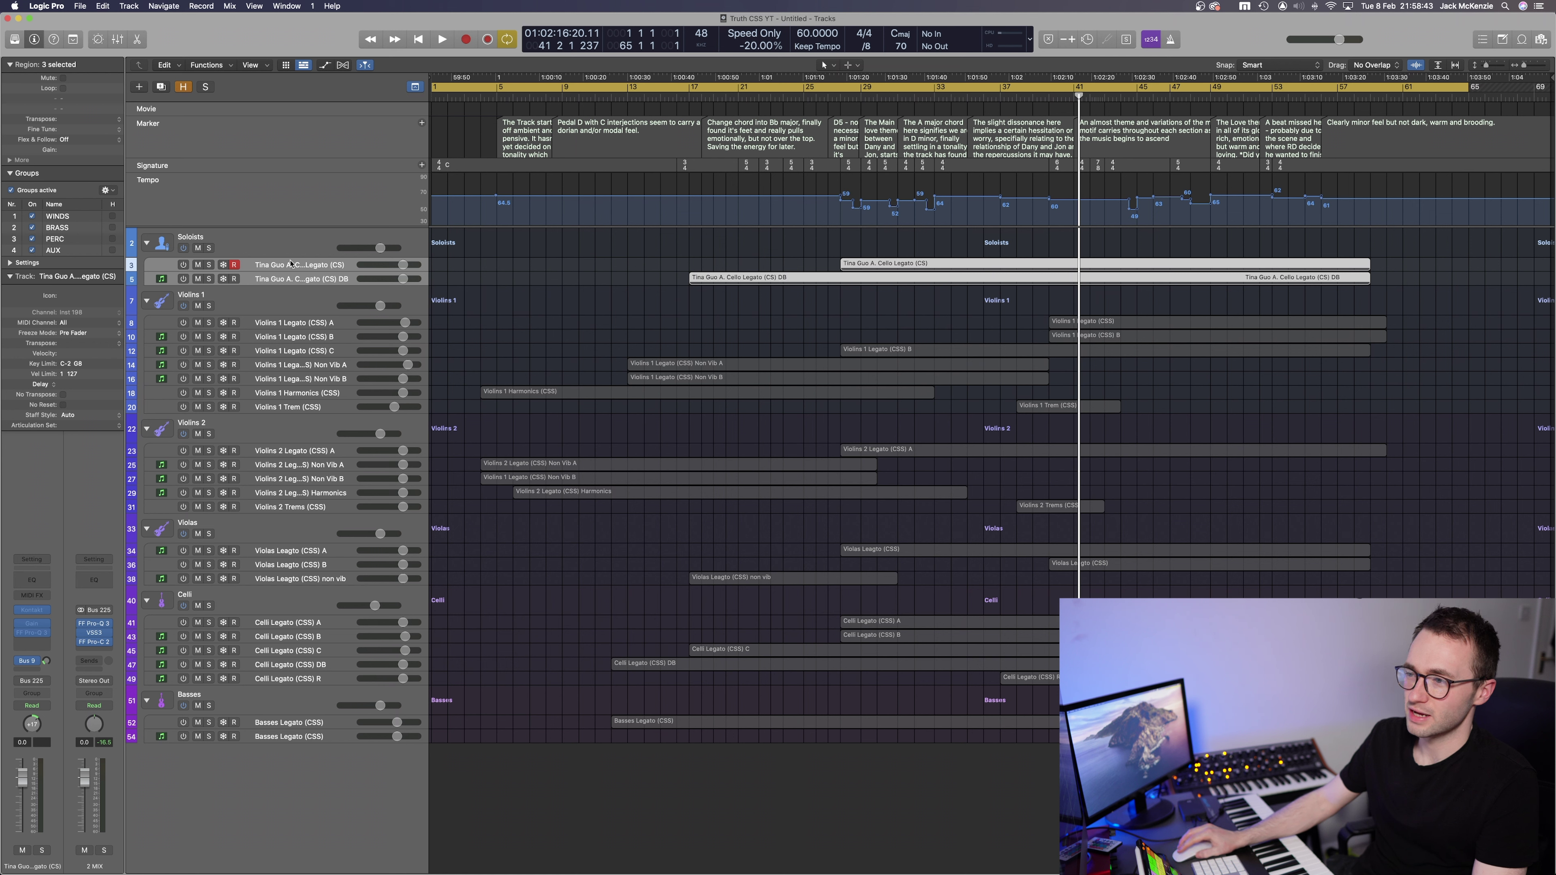
In Logic Pro, select the Tina Guo Cello Legato region, then the Basses Legato track
left_click(297, 265)
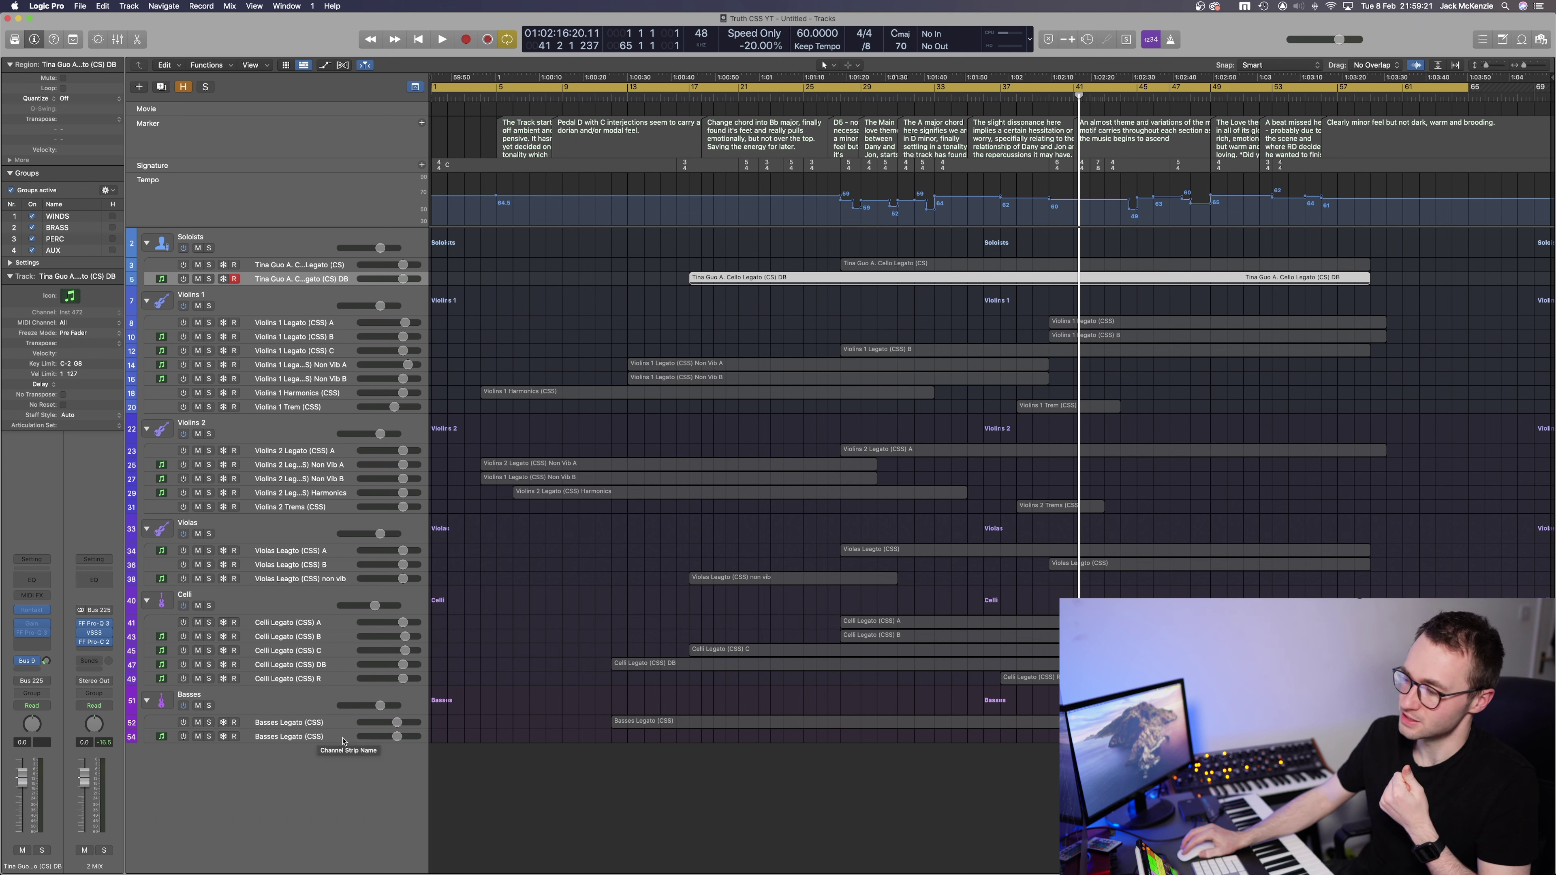
left_click(294, 722)
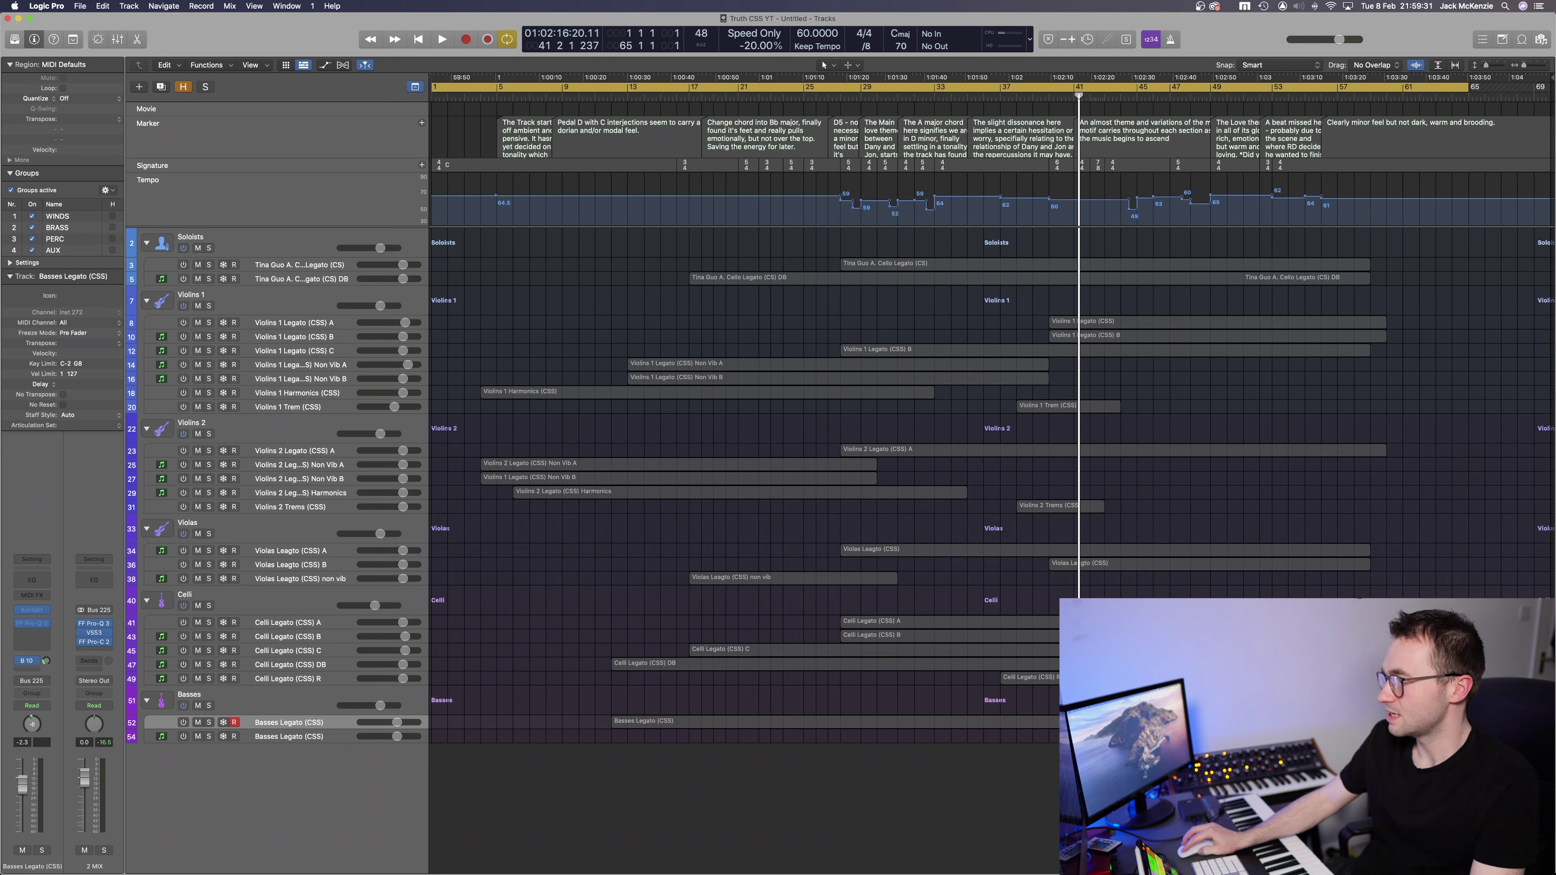
Back in the strings template's Setup mode, add three Violin players as Violin 3, 4 and 5
key("super+Tab")
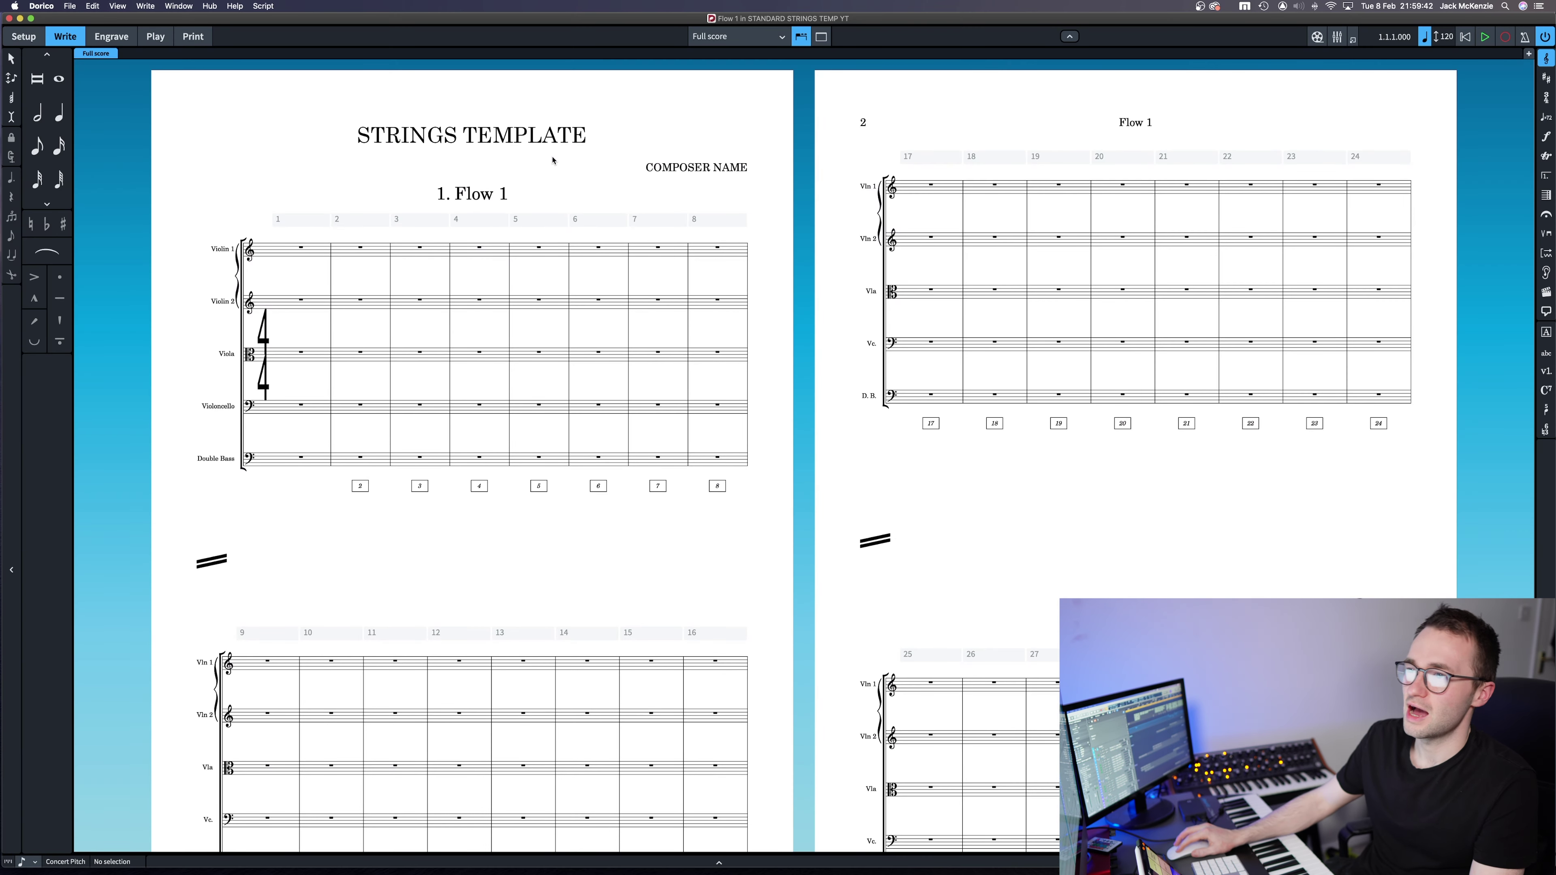
key("super+1")
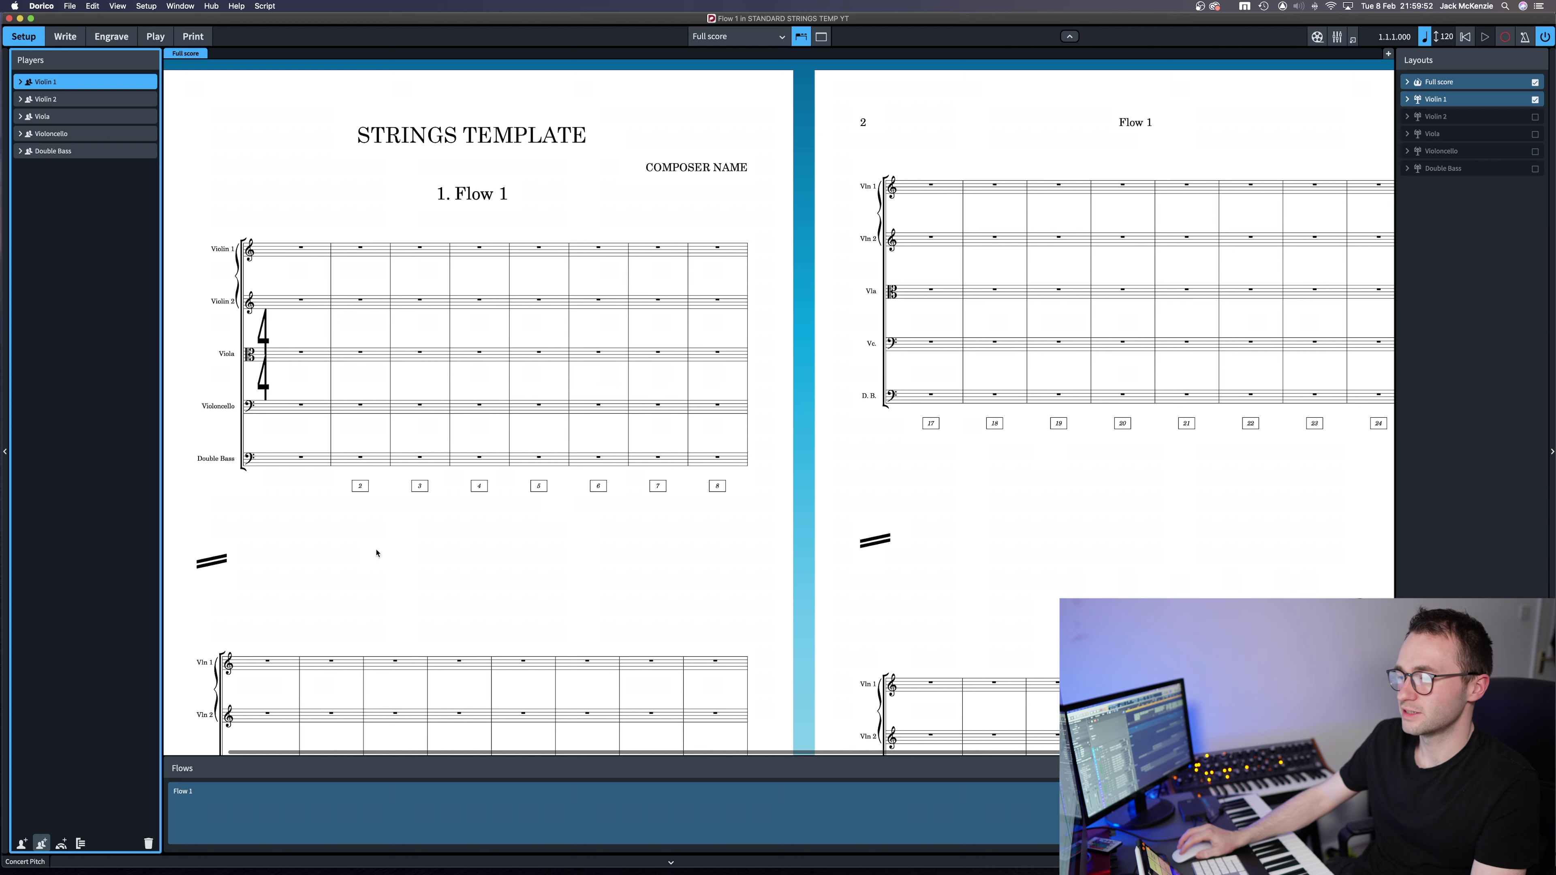
key("shift+p")
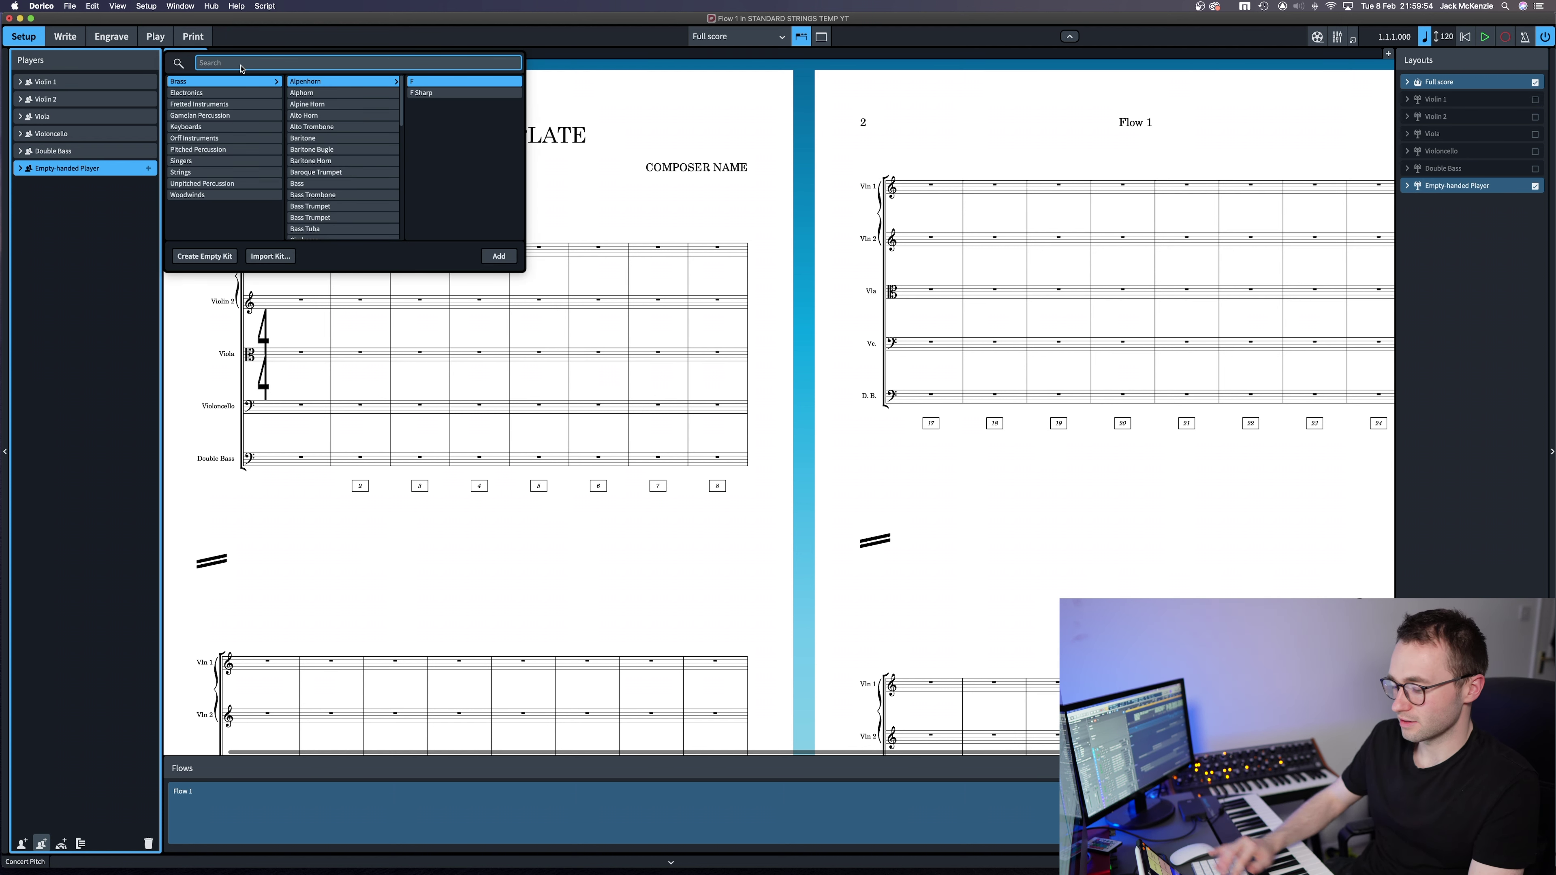
type("violi")
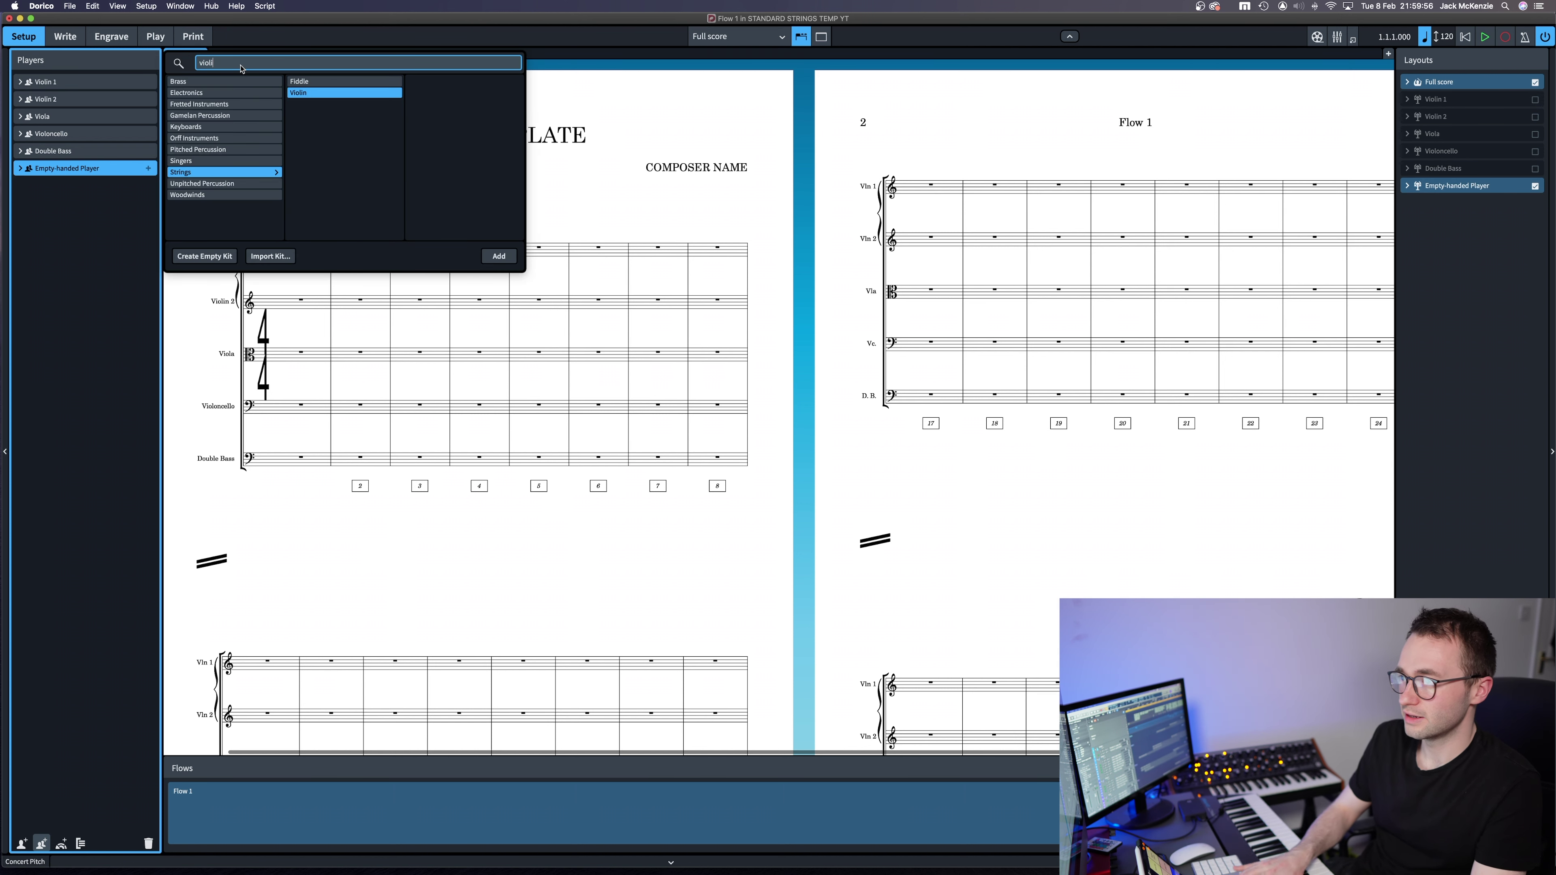
key("Return")
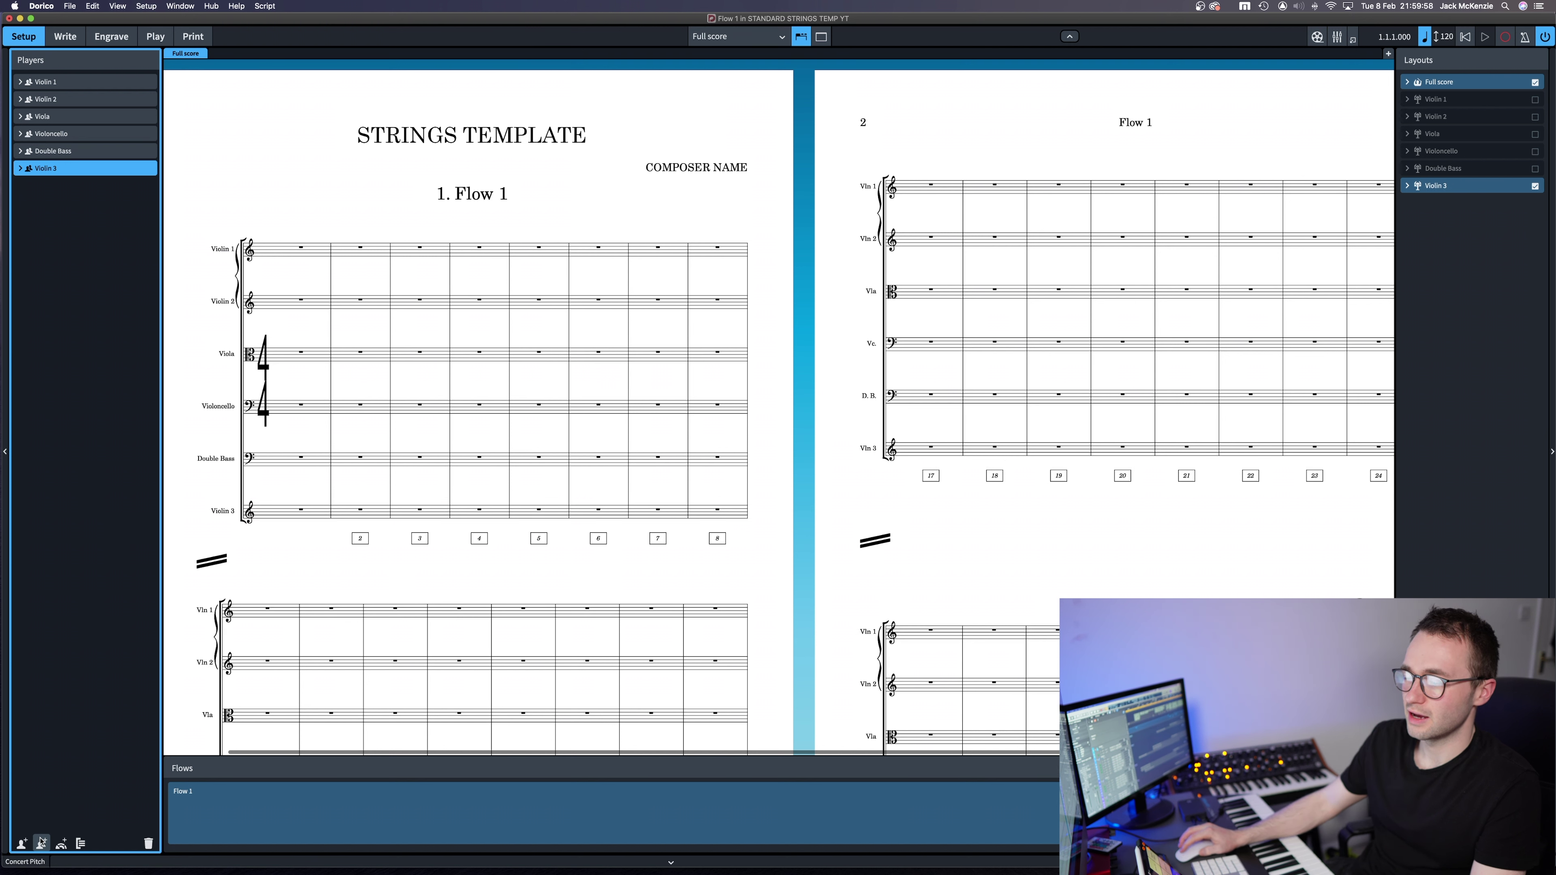
left_click(41, 844)
type("violin")
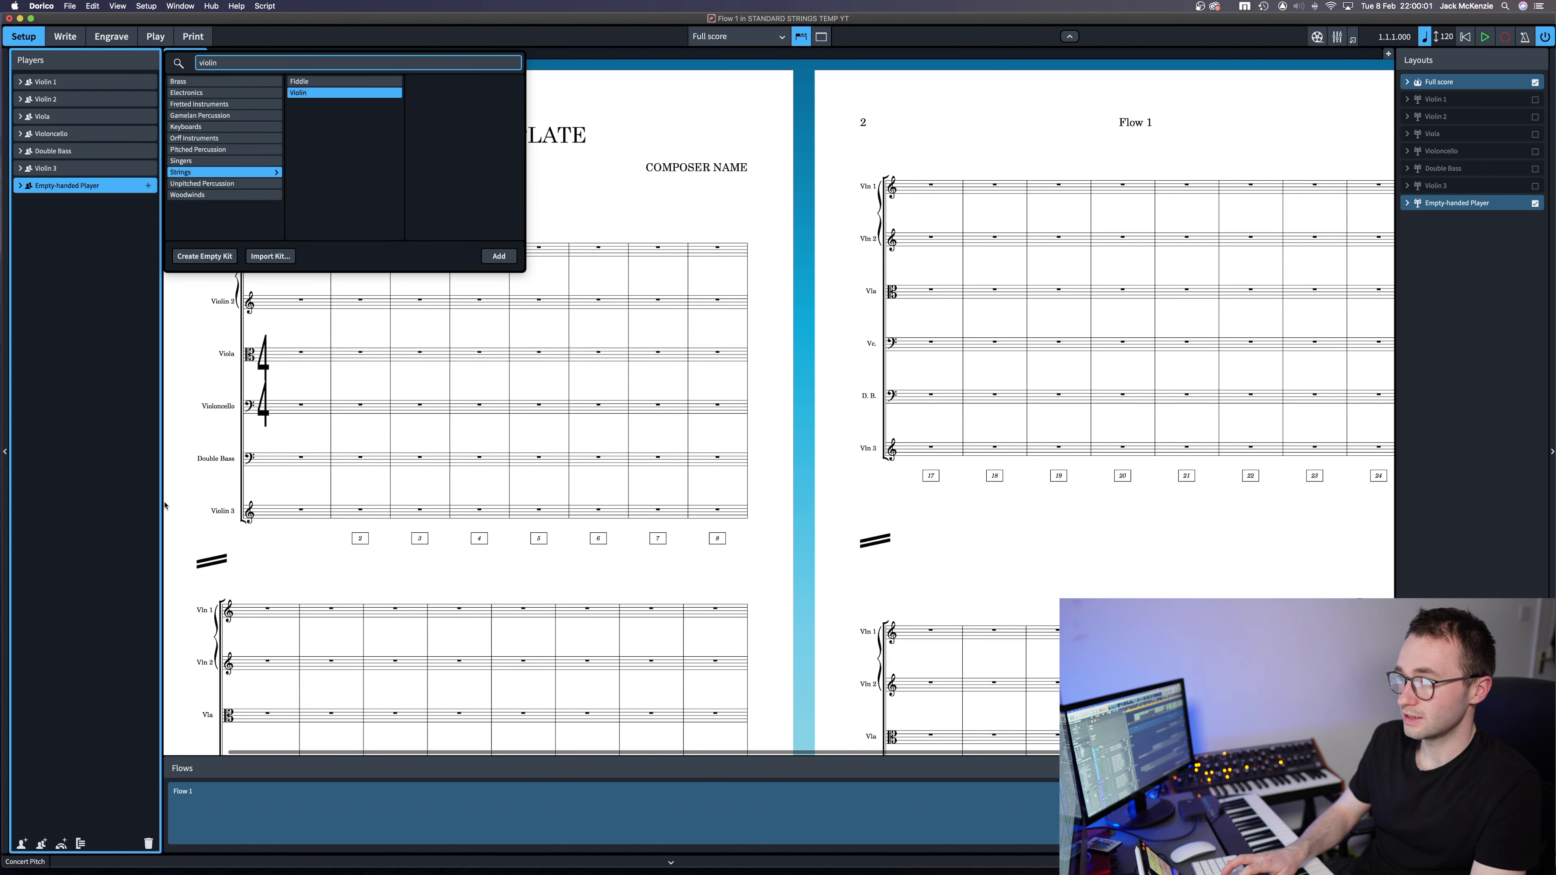
key("Return")
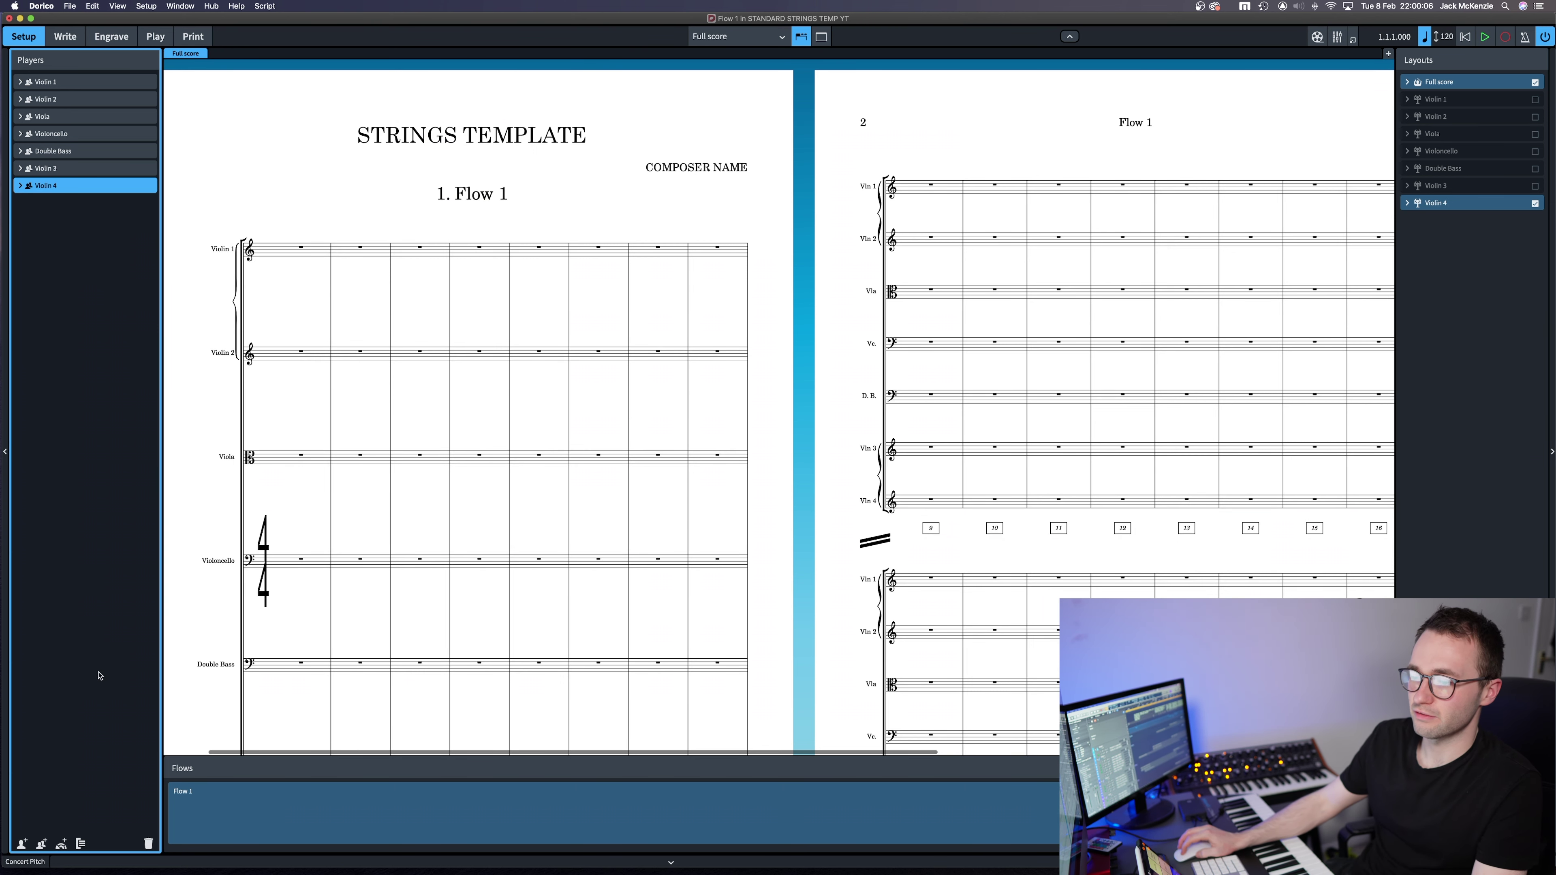
left_click(41, 844)
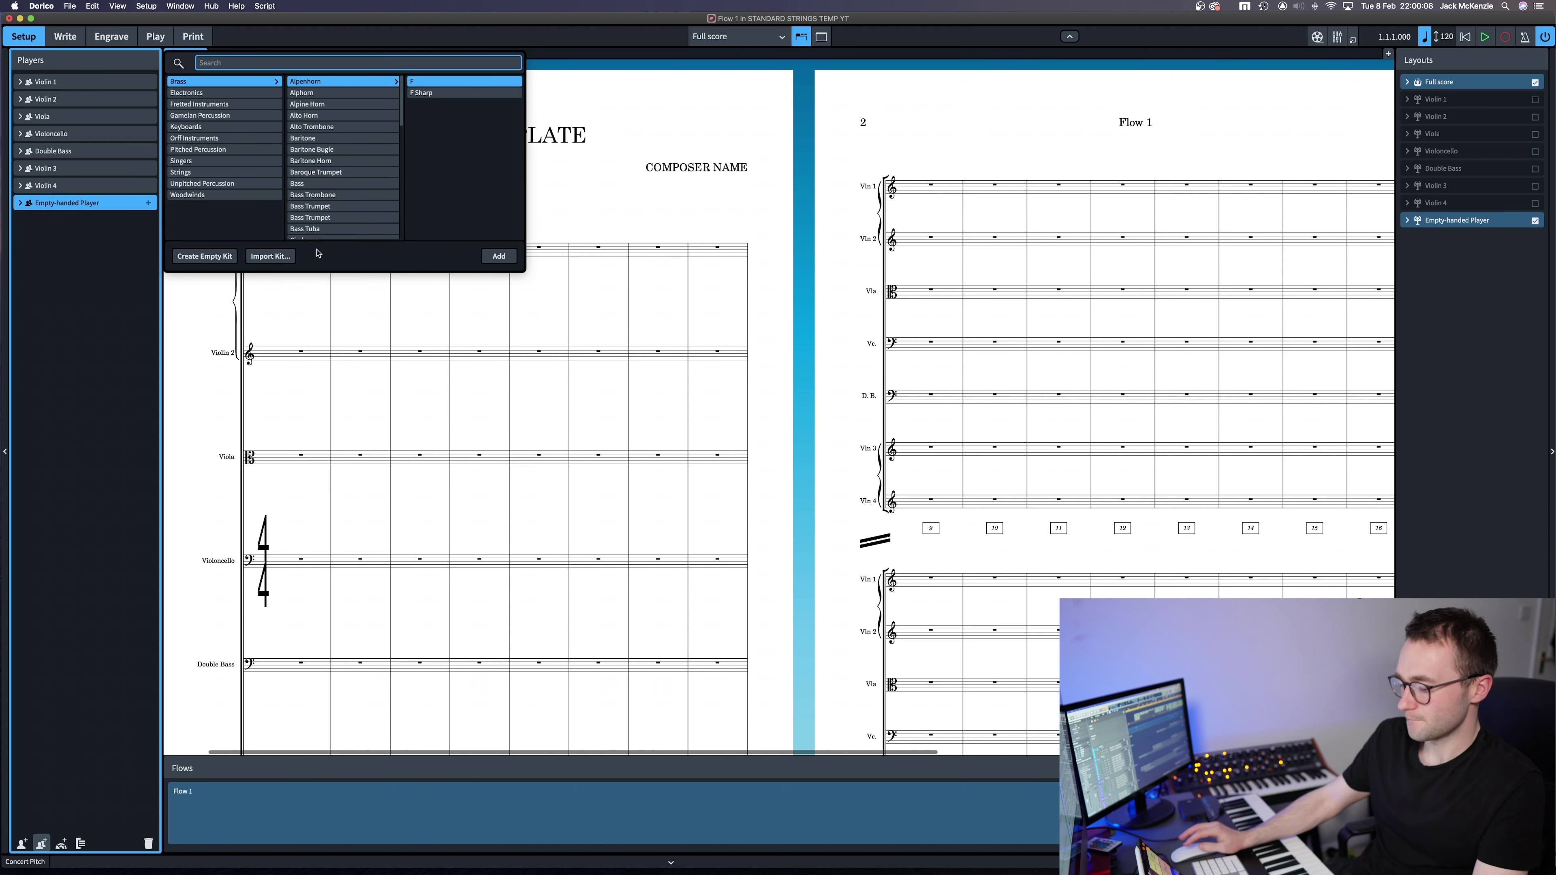
type("violin")
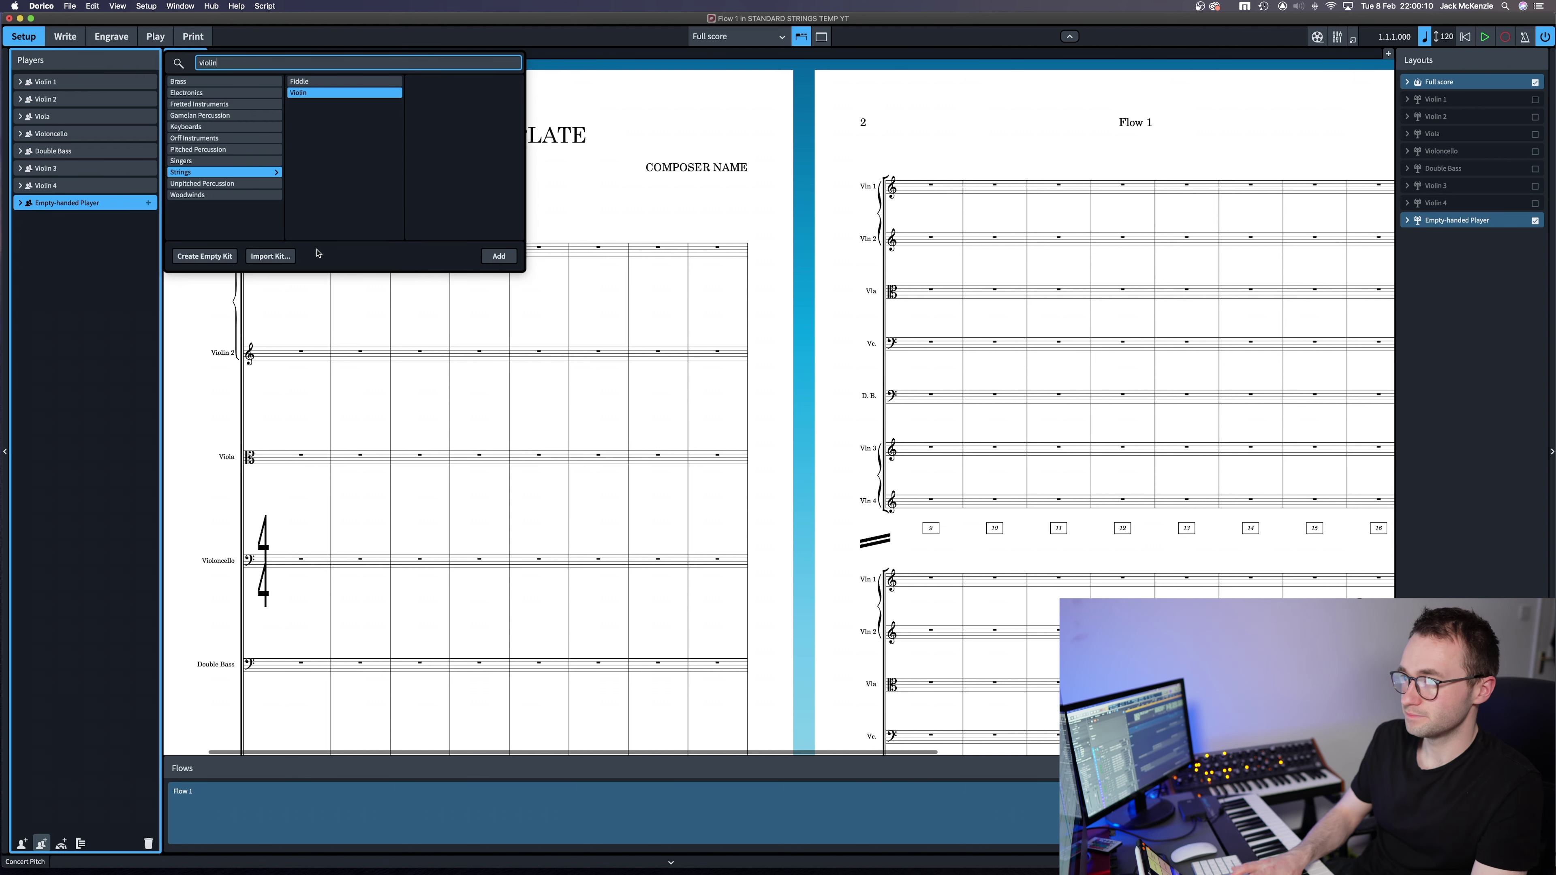
key("Return")
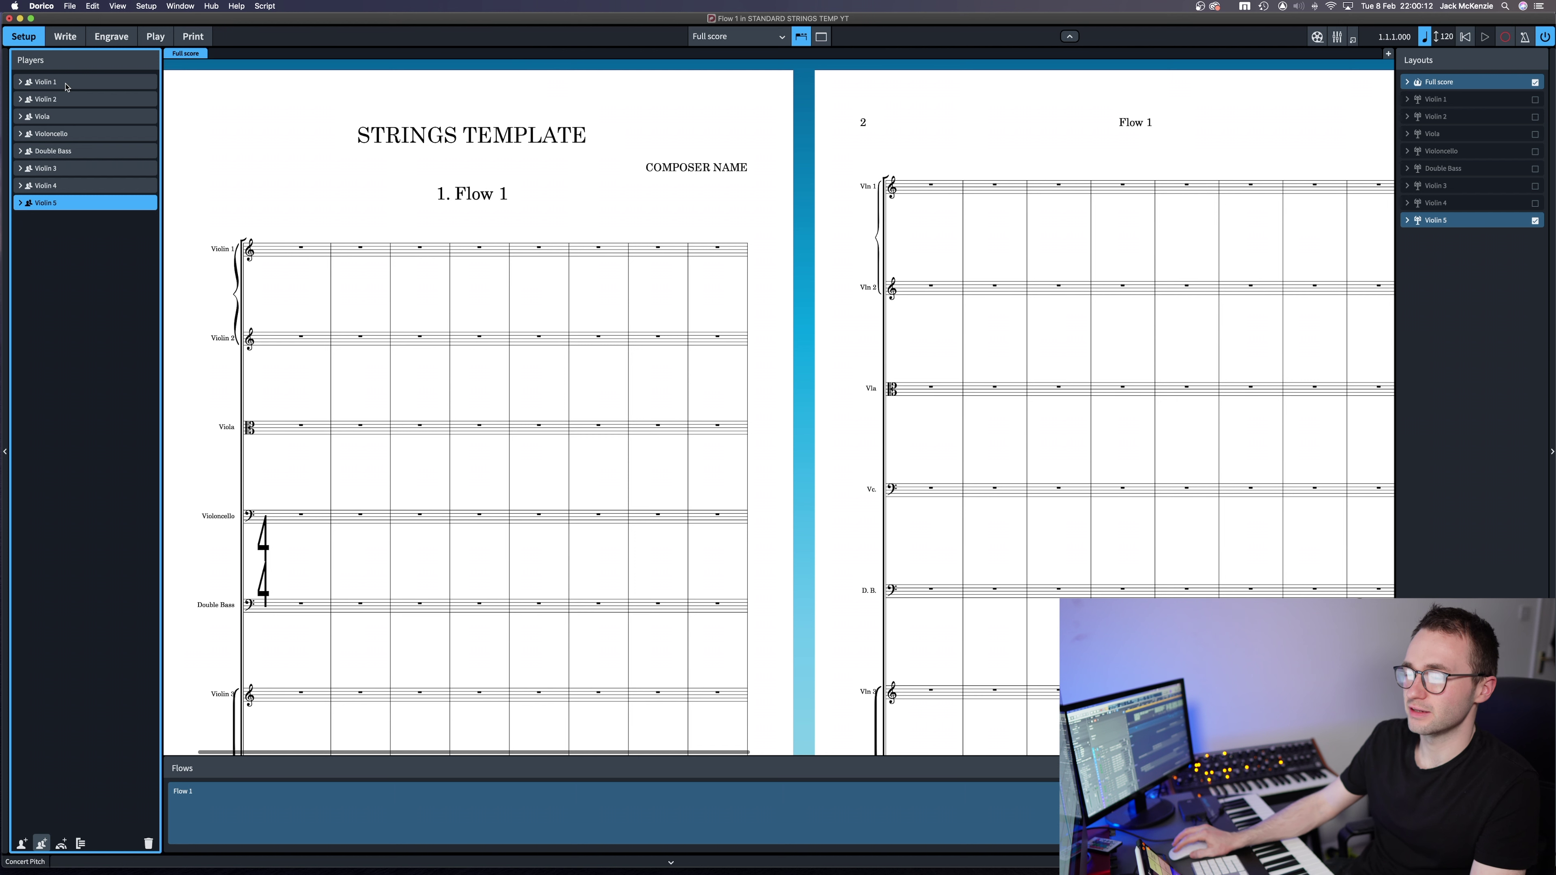
left_click(66, 87)
Rename the first three violin players to Violin 1 A, Violin 1 B and Violin 1 C
double_click(72, 83)
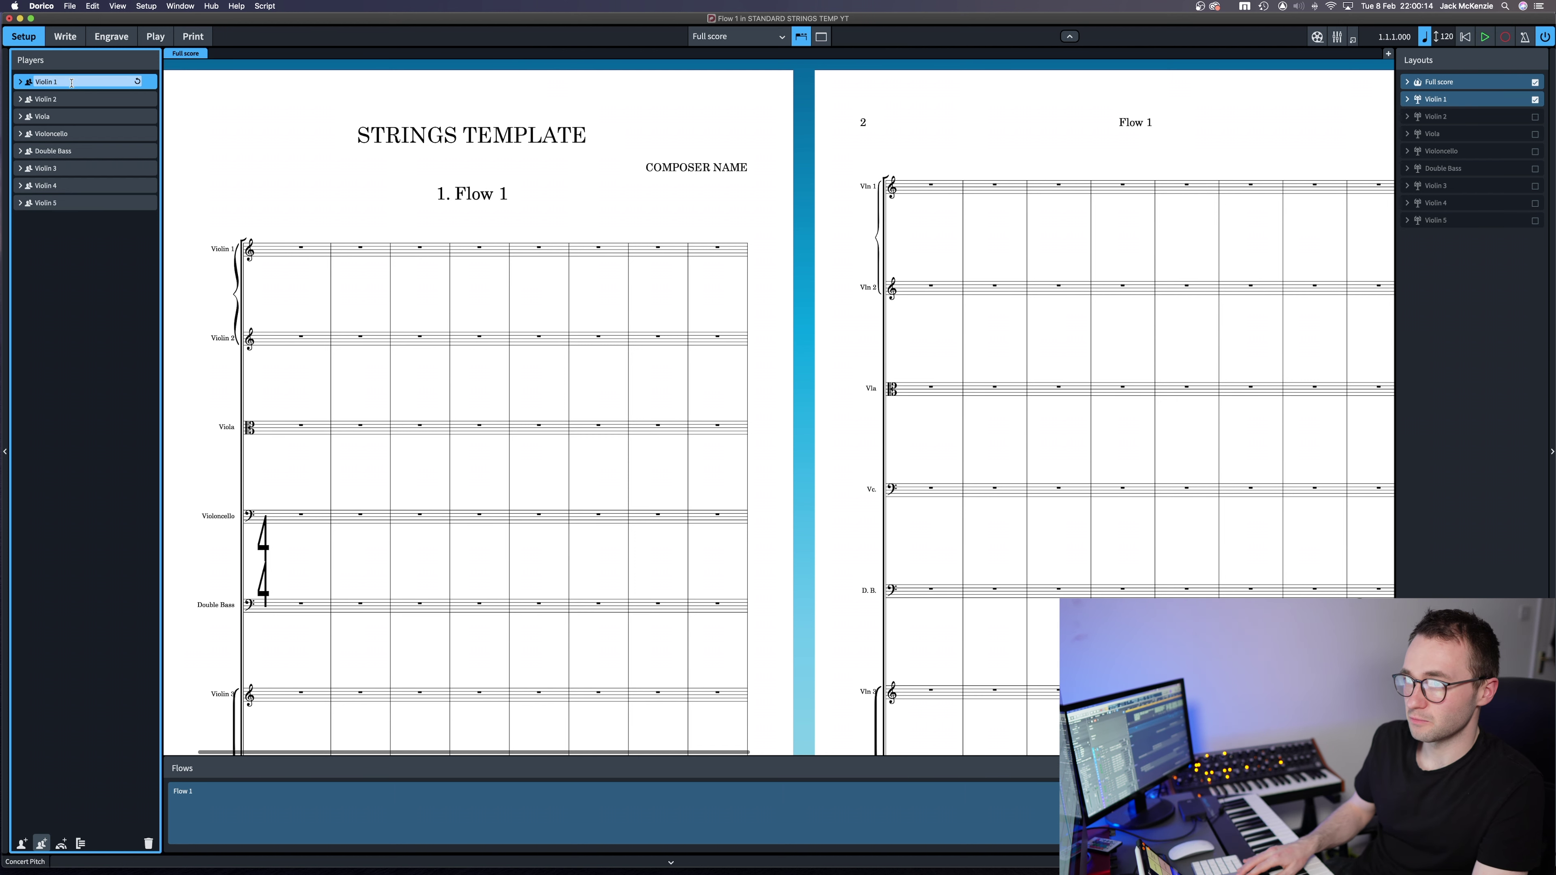
type("A")
key("Return")
left_click(72, 99)
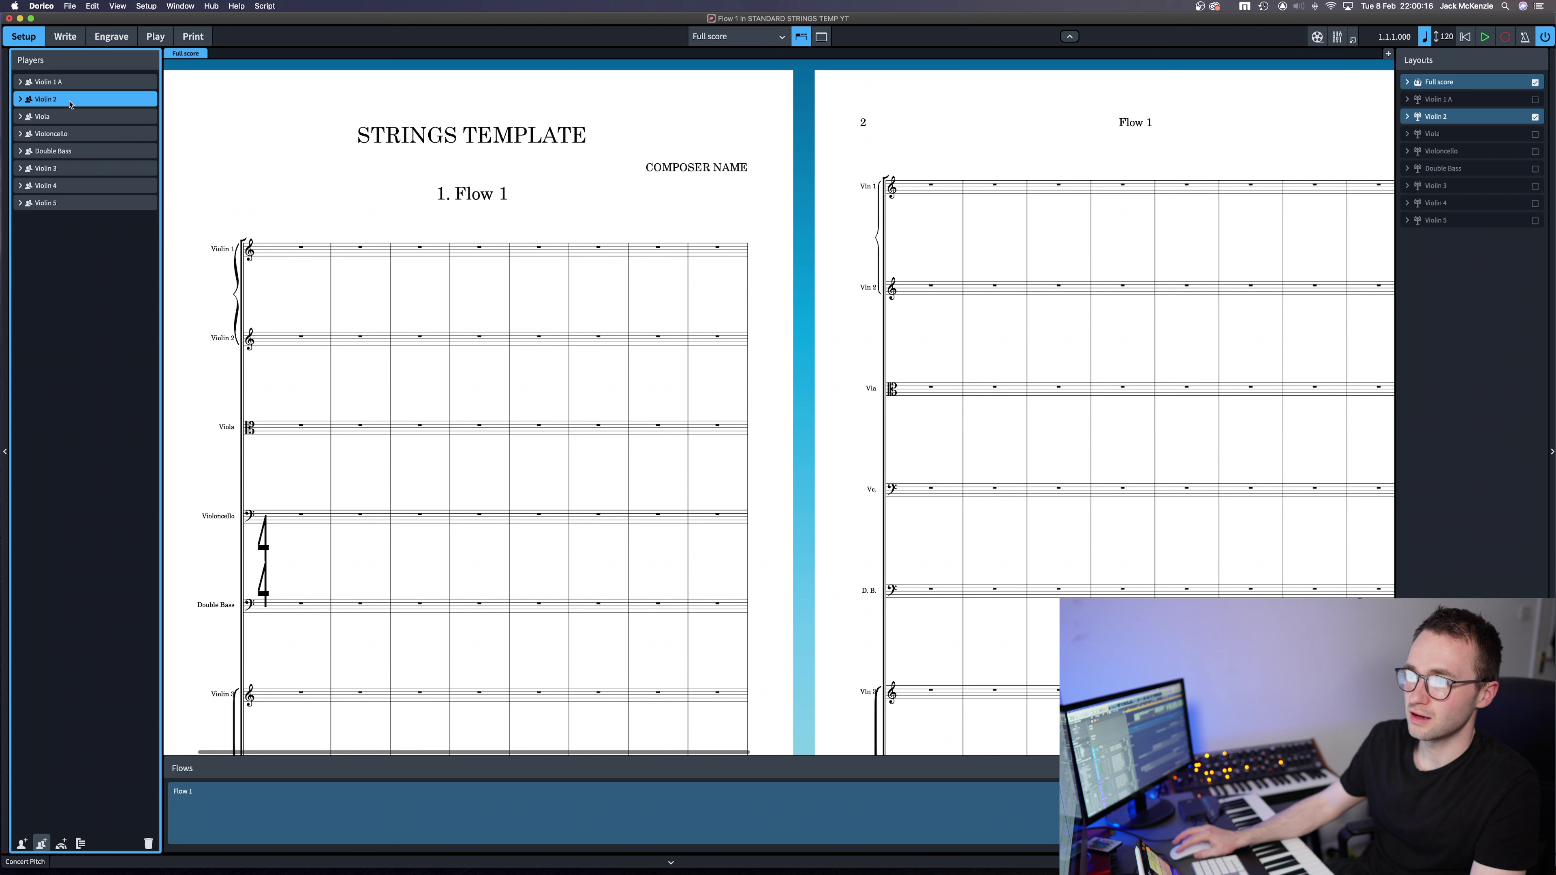
double_click(71, 99)
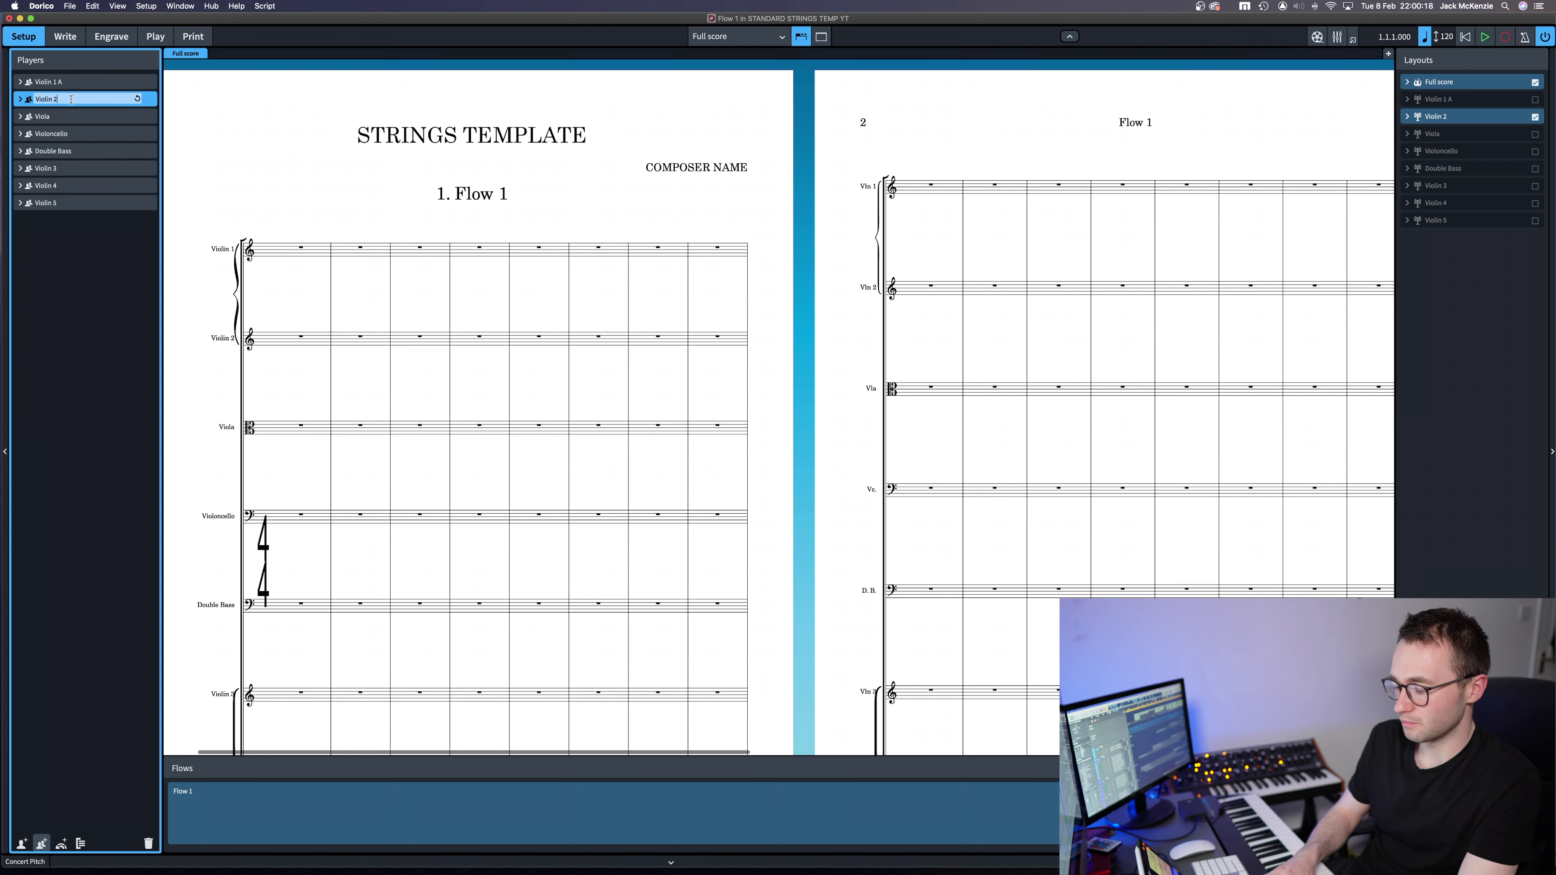
type("1 B")
key("Return")
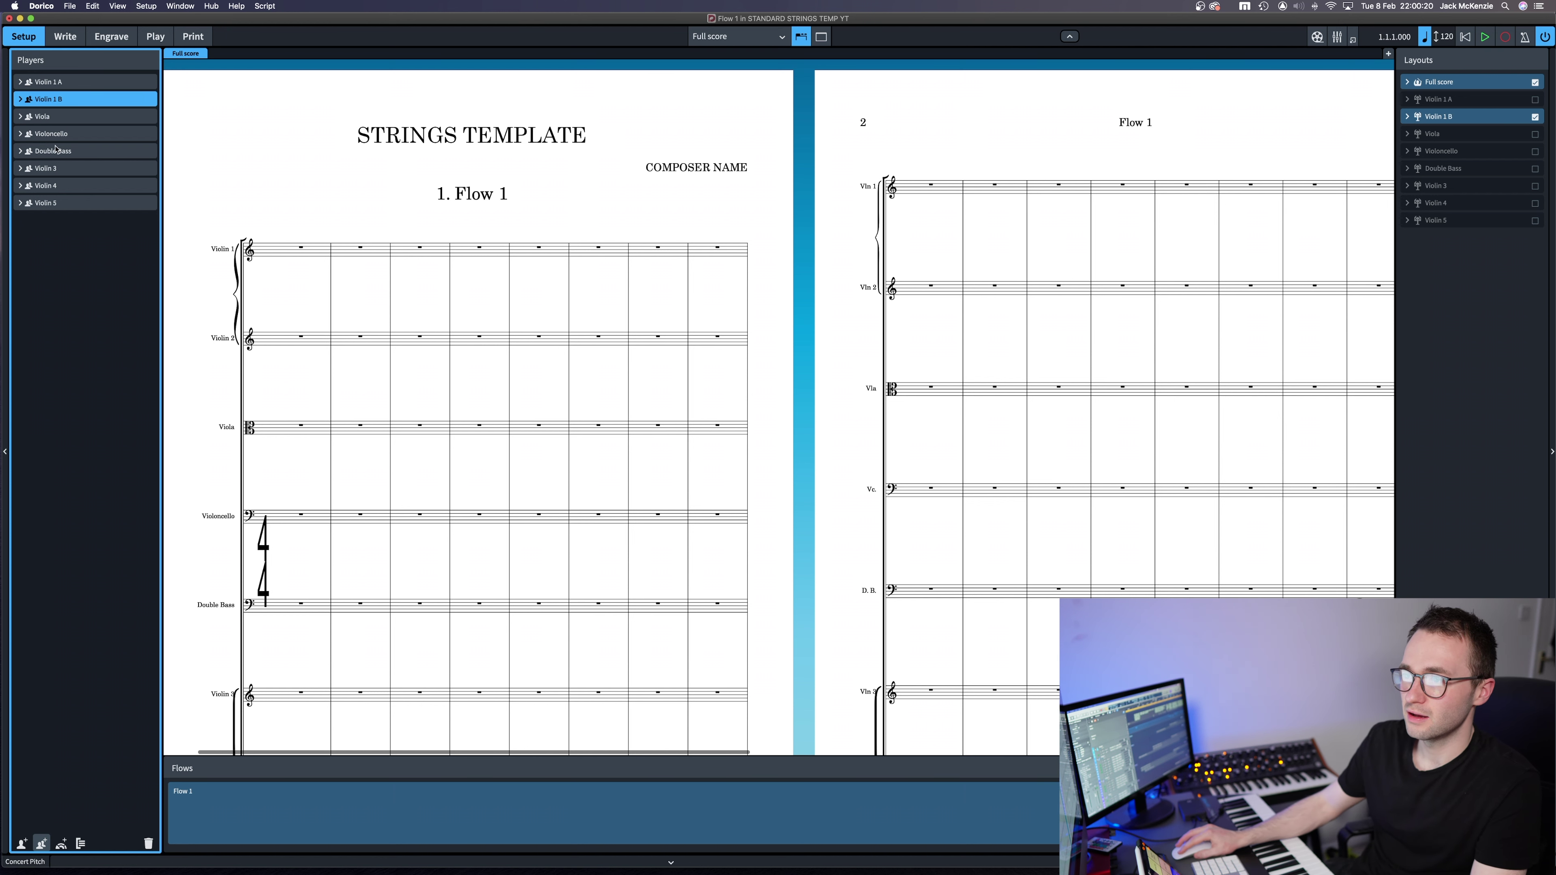
left_click(73, 168)
double_click(75, 169)
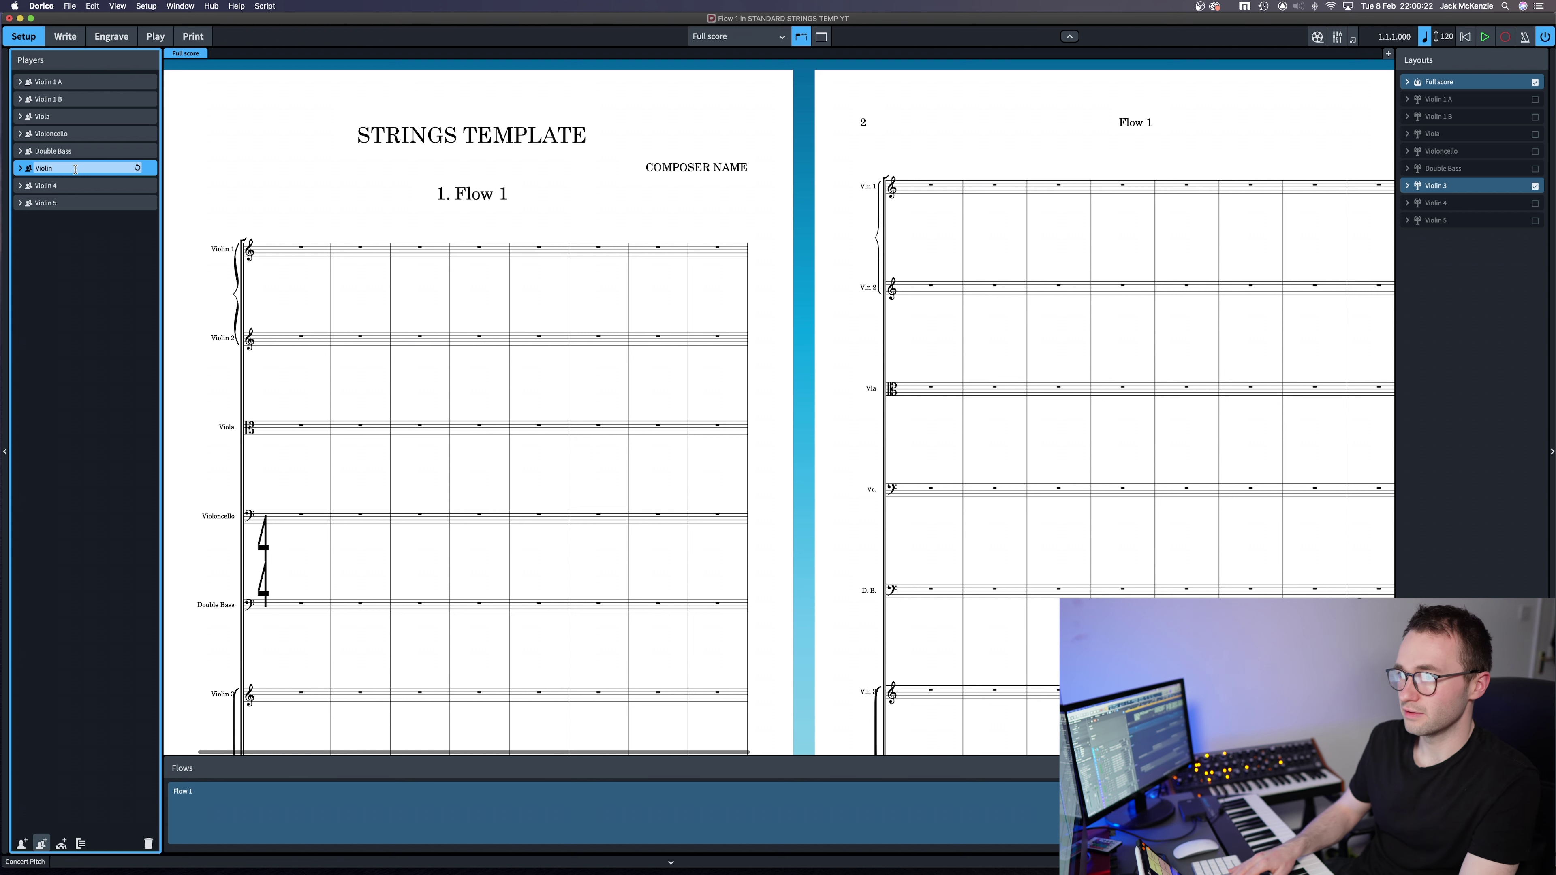
type("1 C")
key("Return")
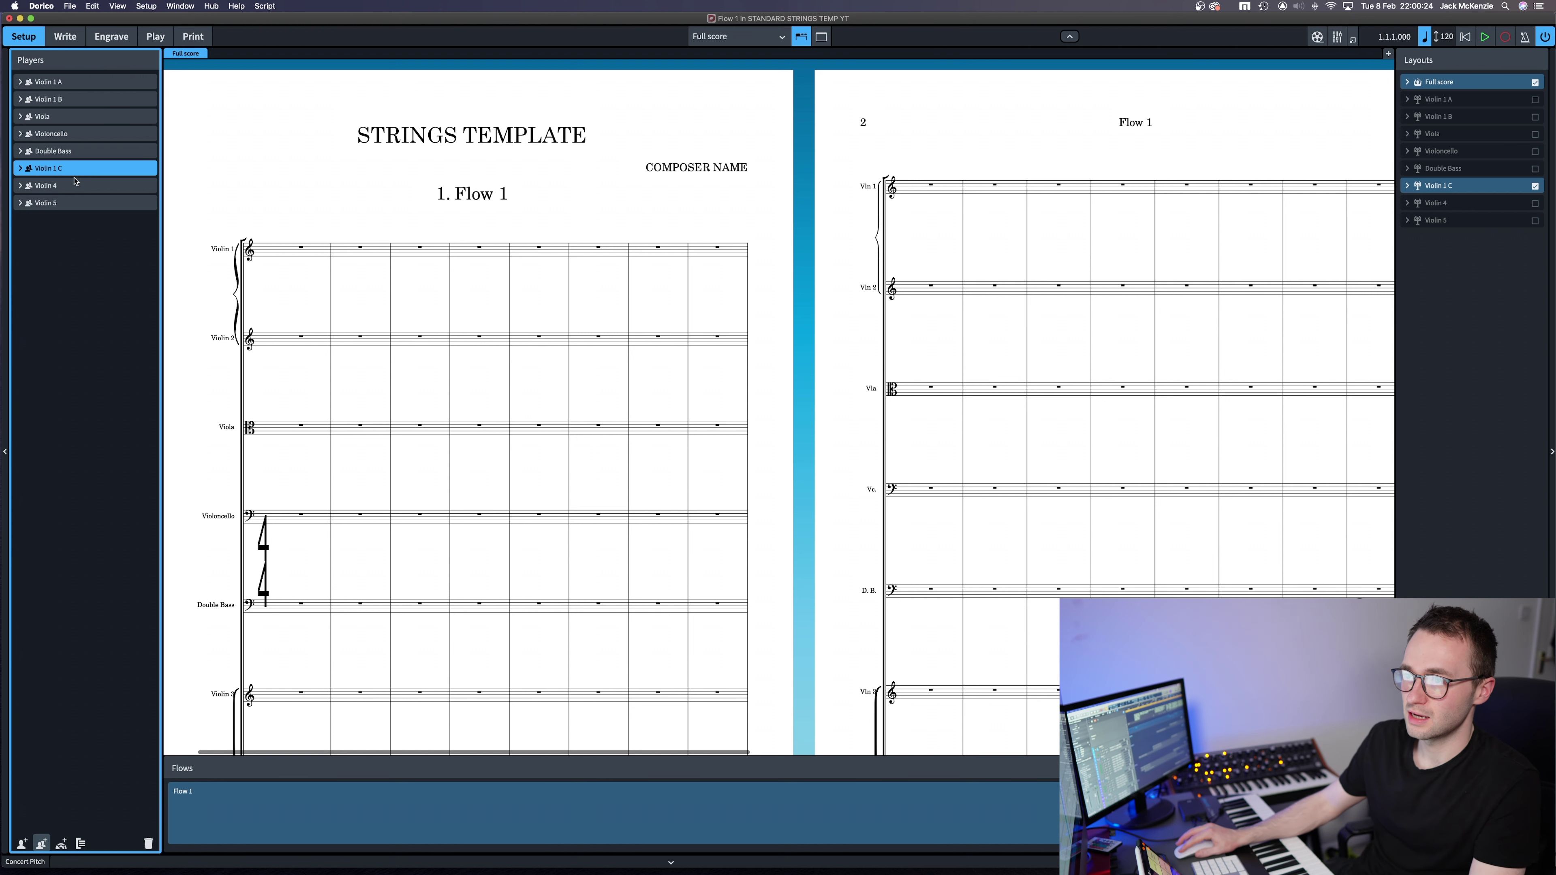
Rename the remaining two violin players to Violin 2 A and Violin 2 B
double_click(68, 187)
key("Right")
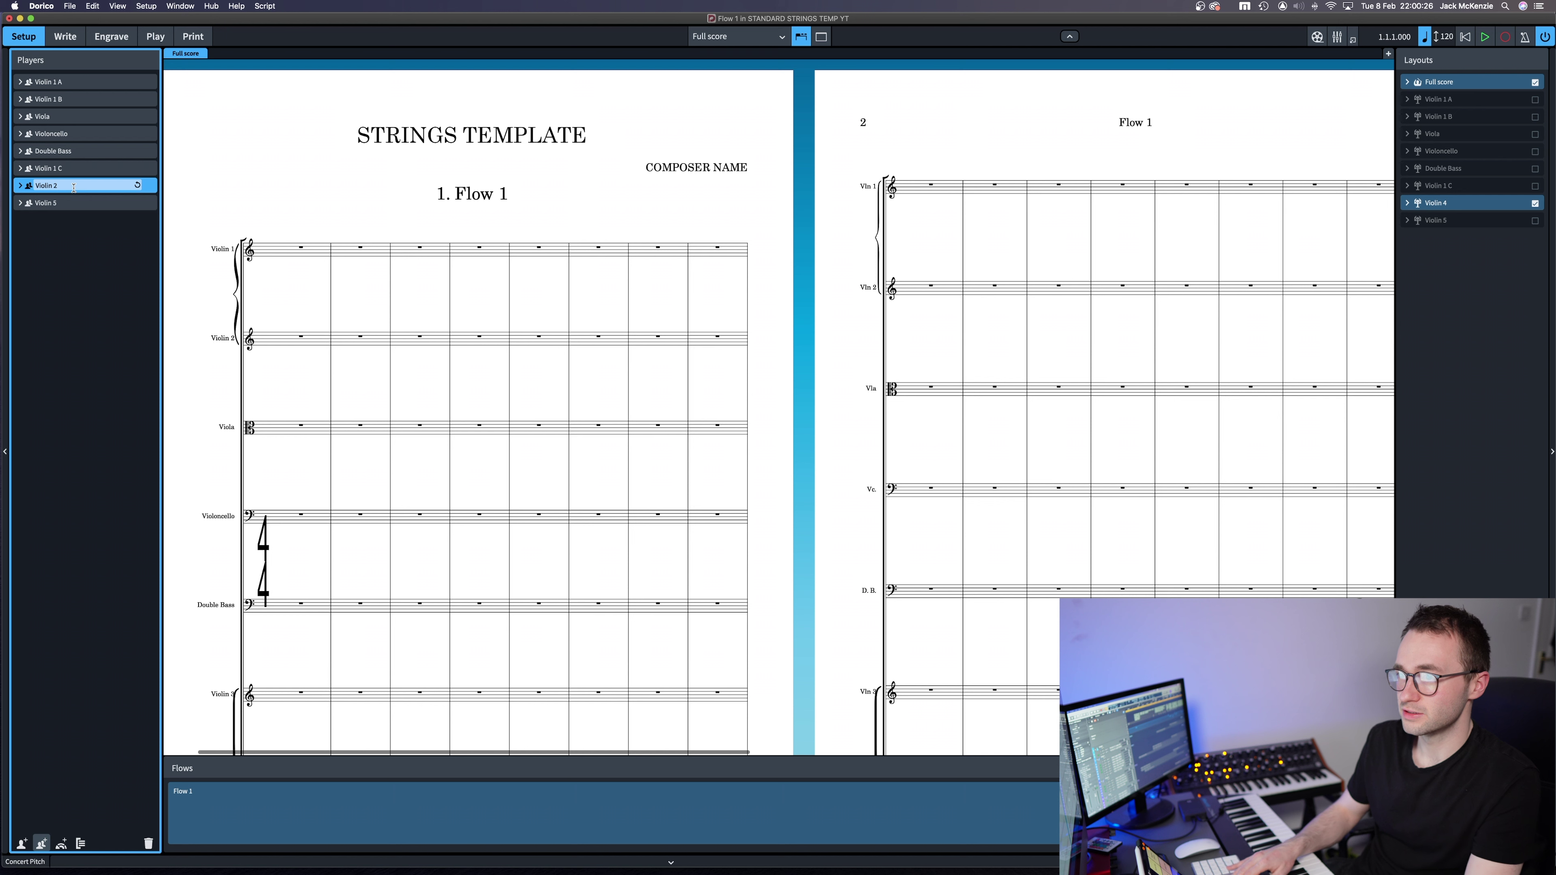
type("2 A")
key("Return")
left_click(67, 202)
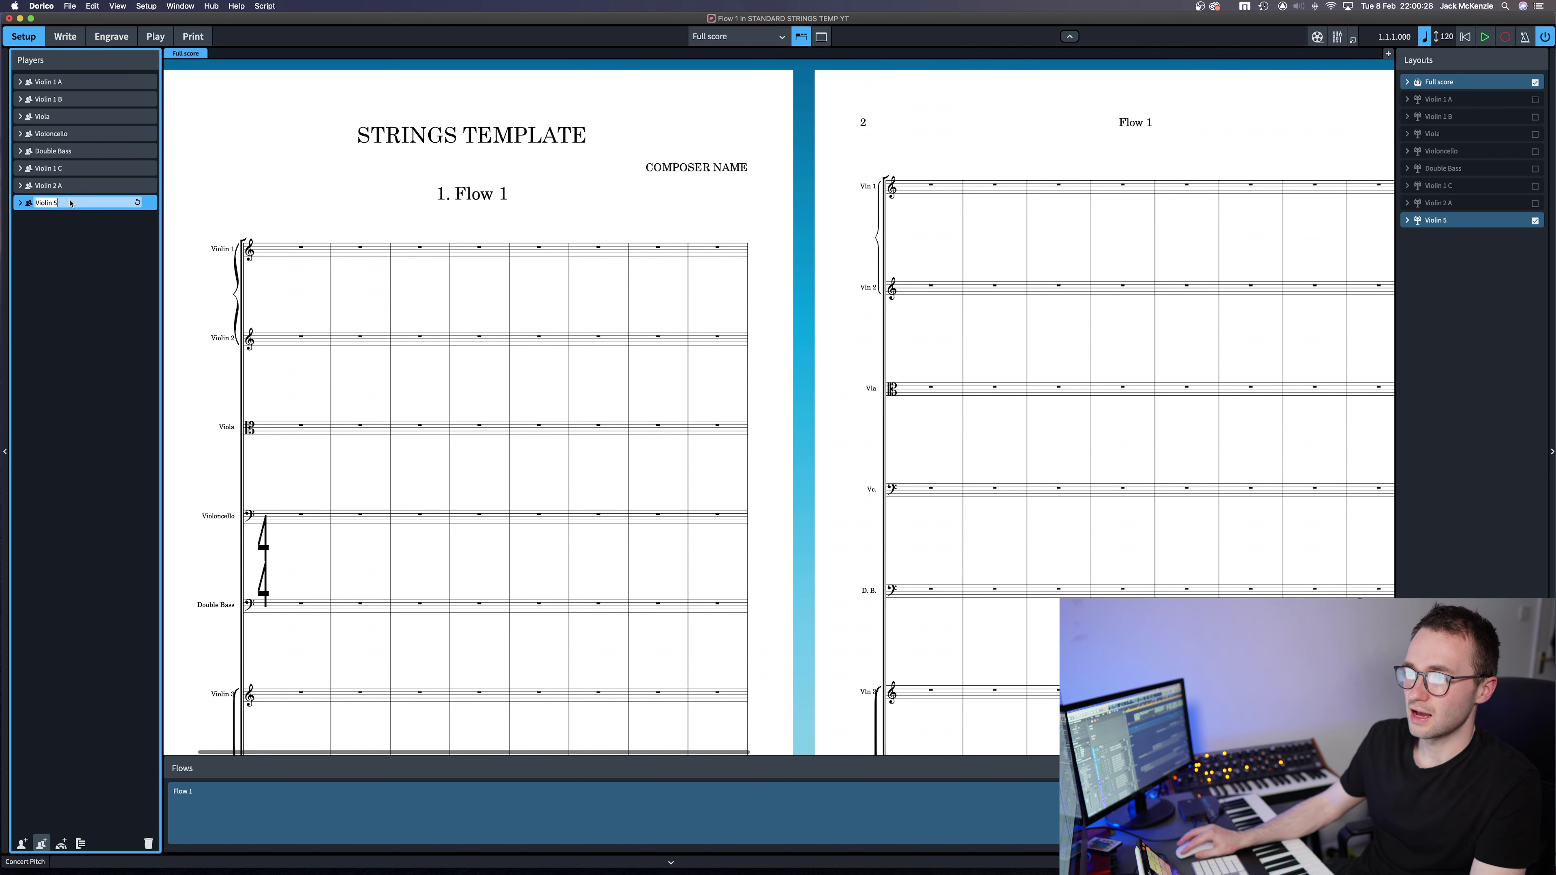
double_click(67, 202)
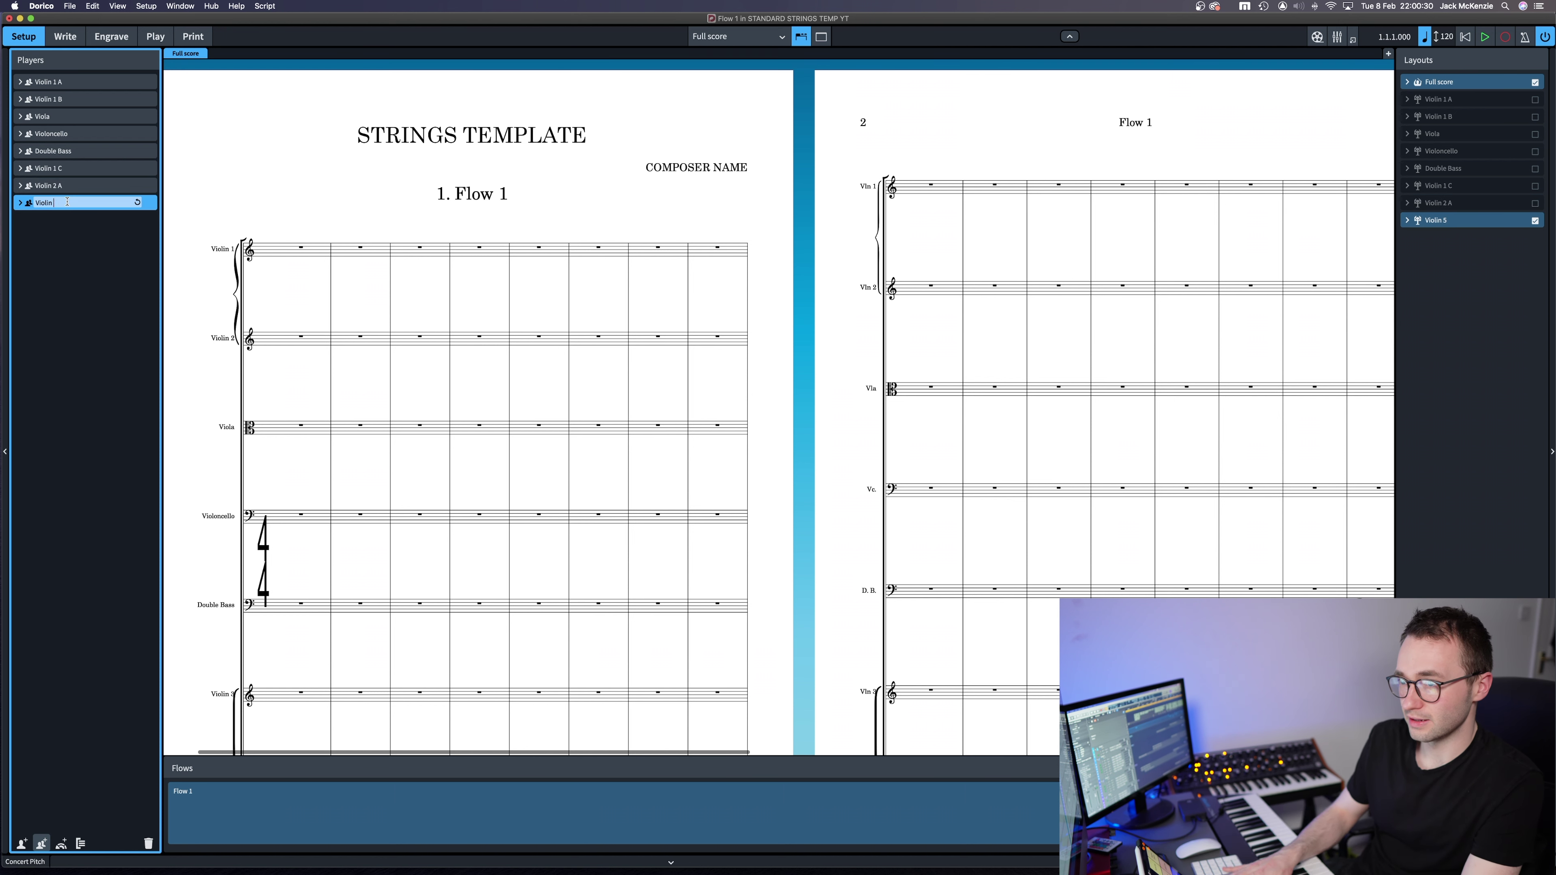
key("Return")
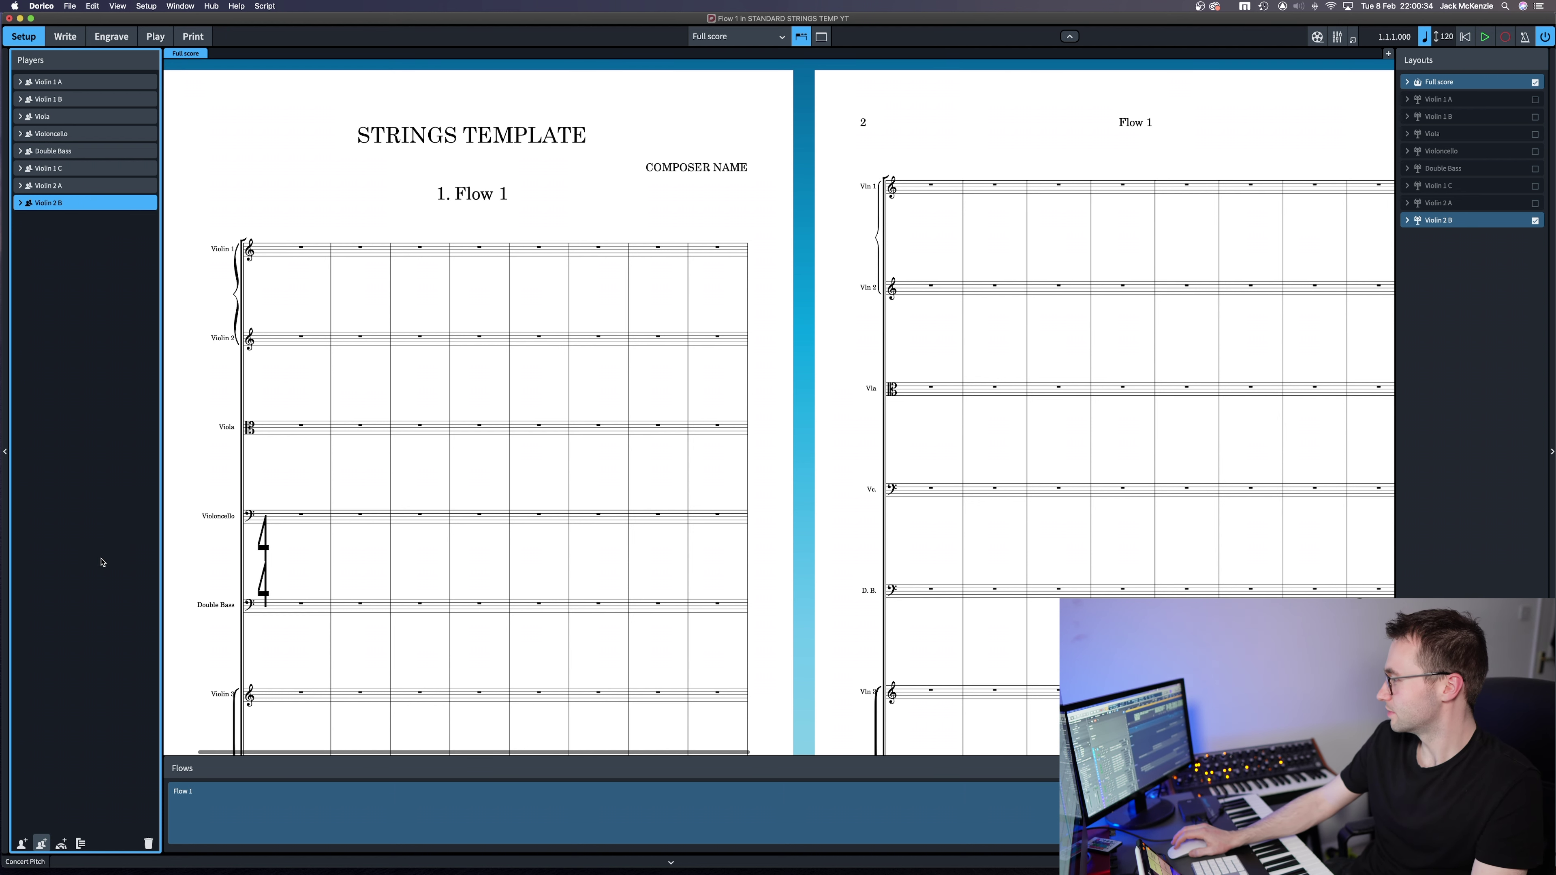
Add a Viola player and two Violoncello players, giving Viola 2 and Violoncello 2 and 3
left_click(41, 845)
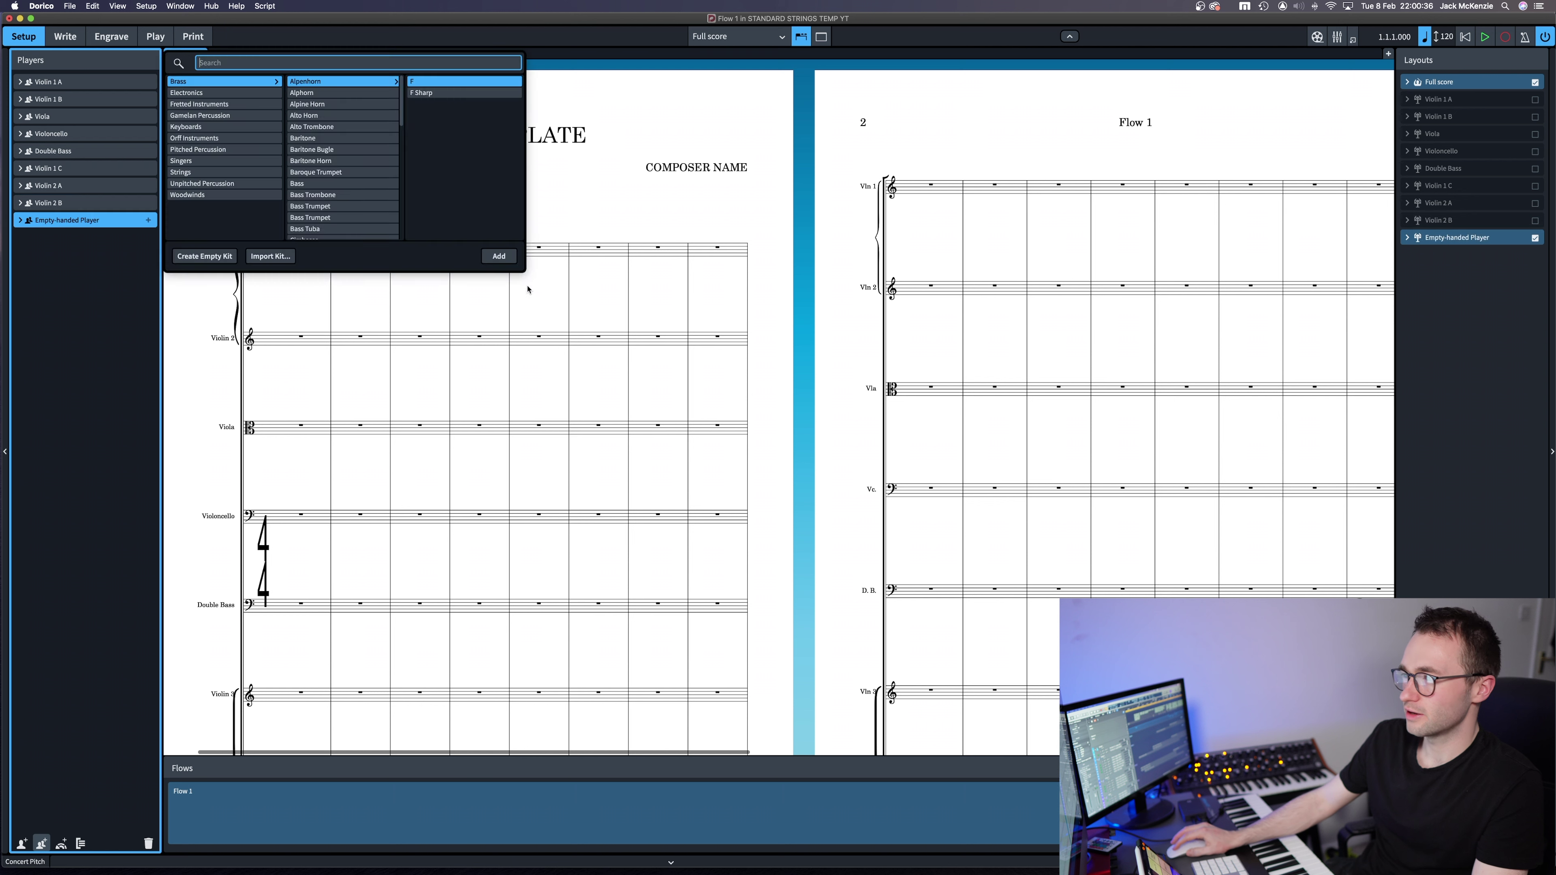
type("viola")
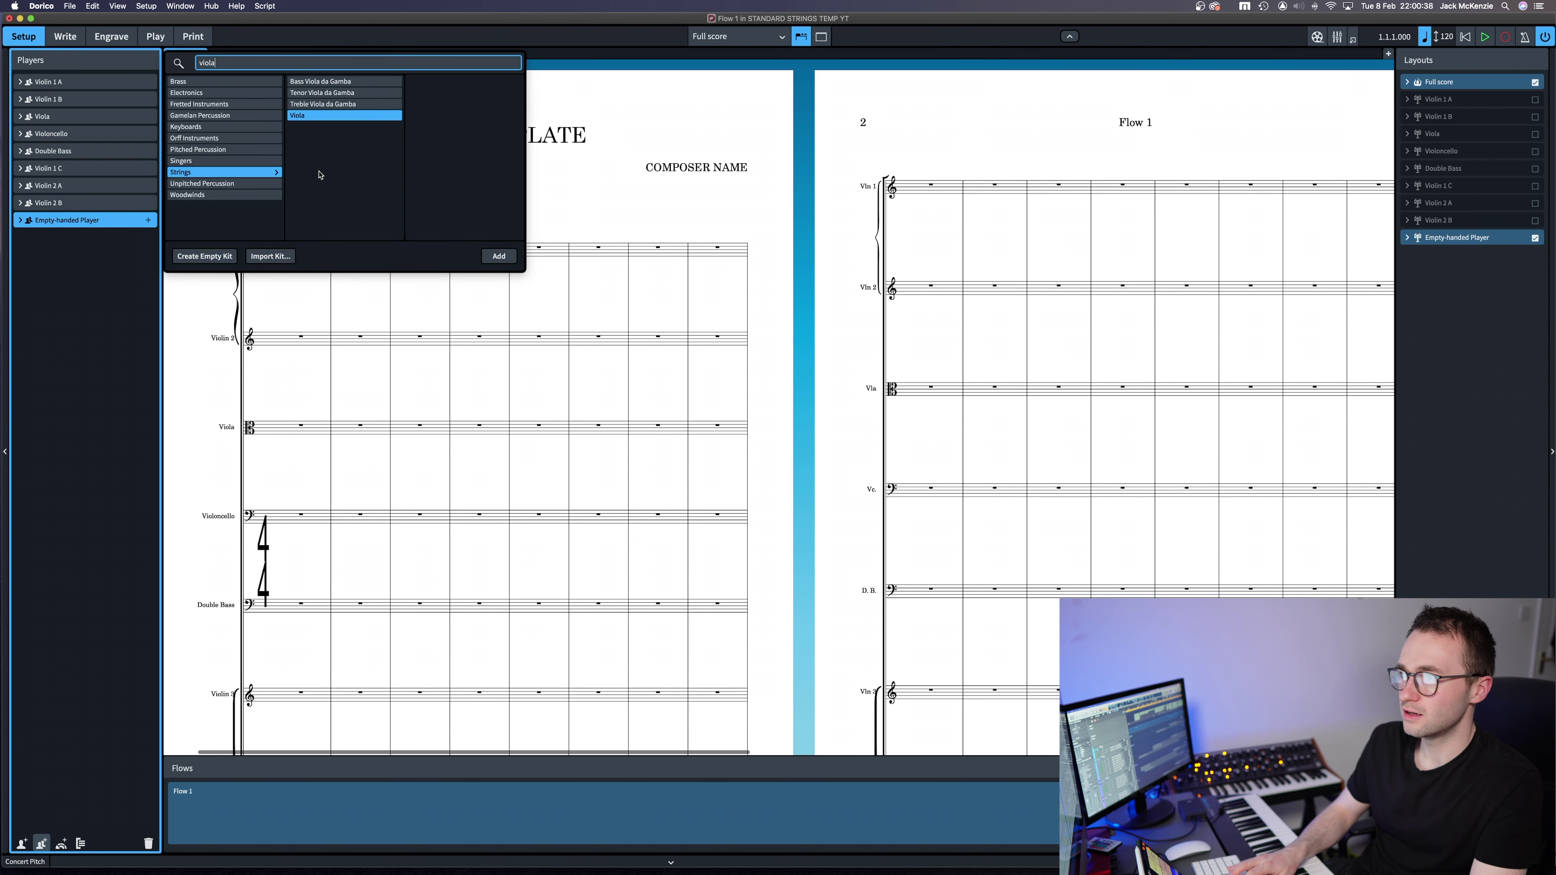
key("Return")
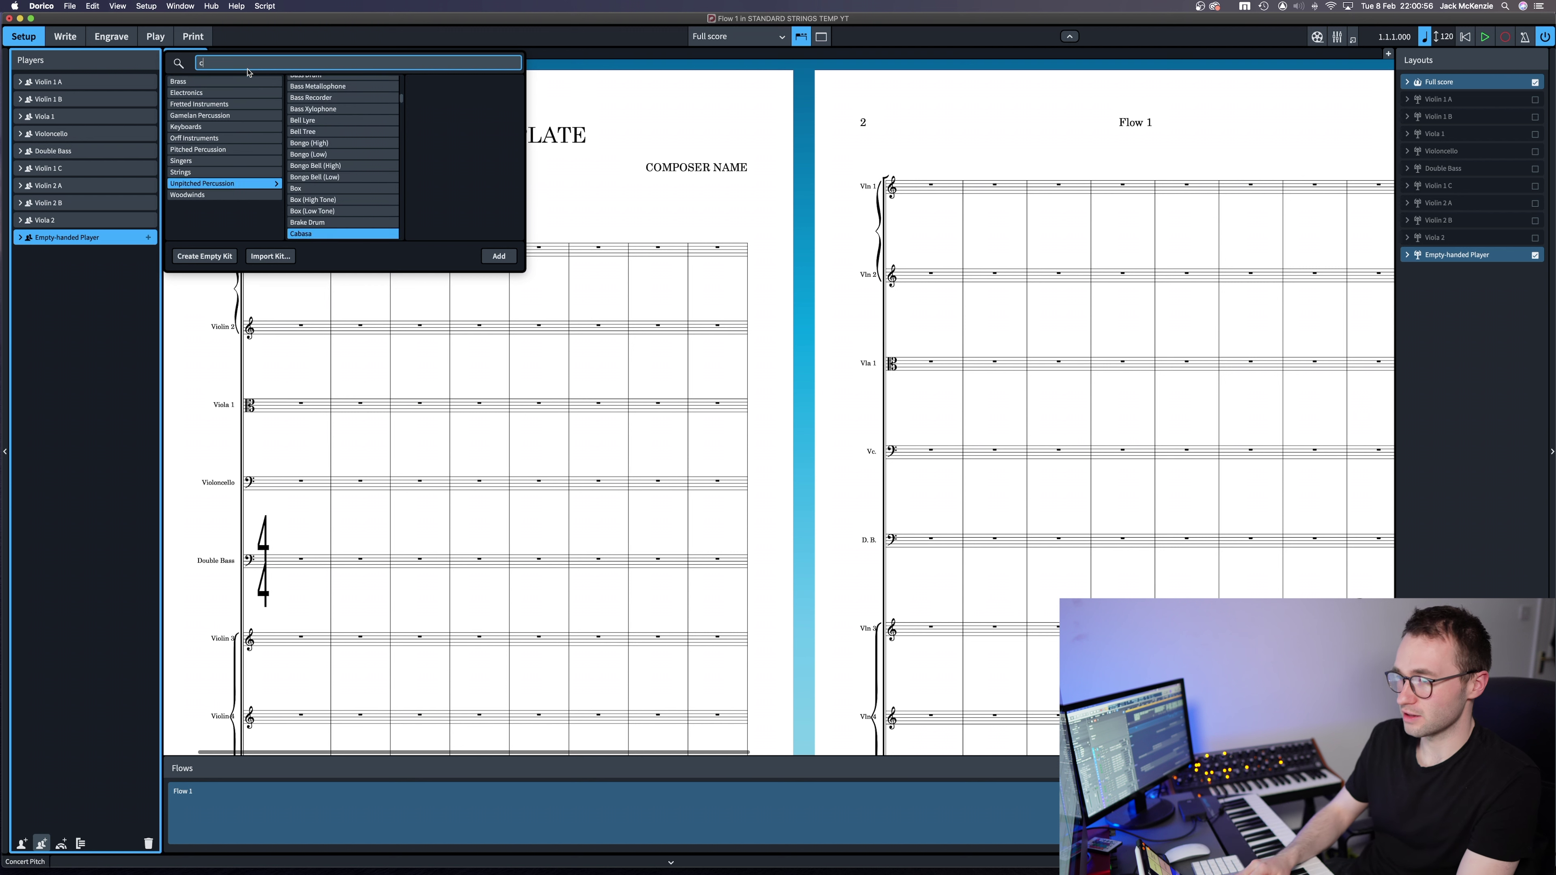
key("BackSpace")
key("BackSpace")
type("cello")
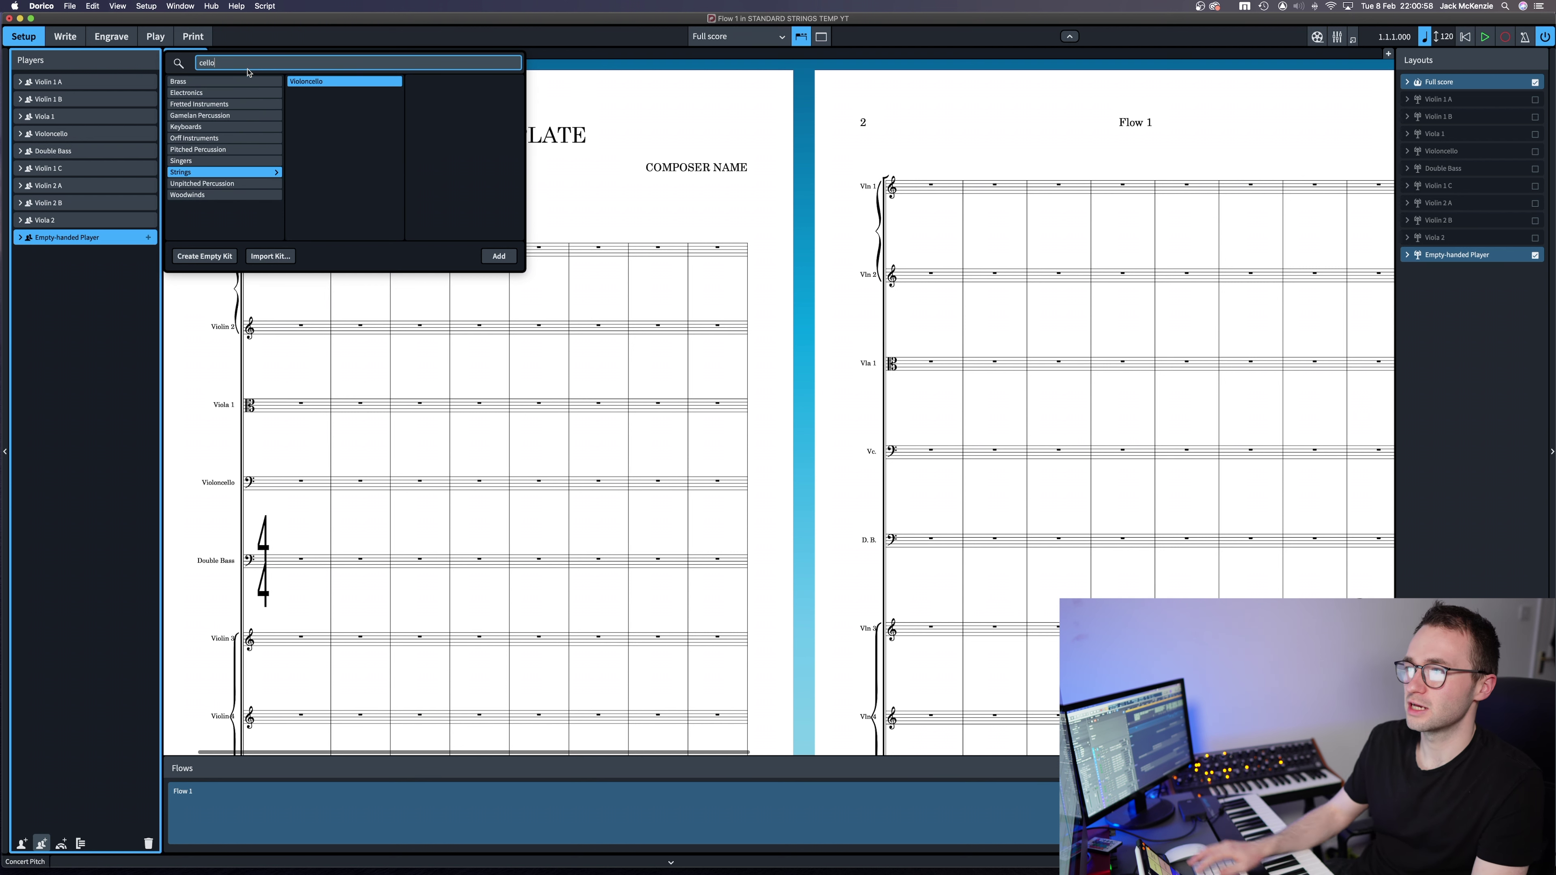
key("Return")
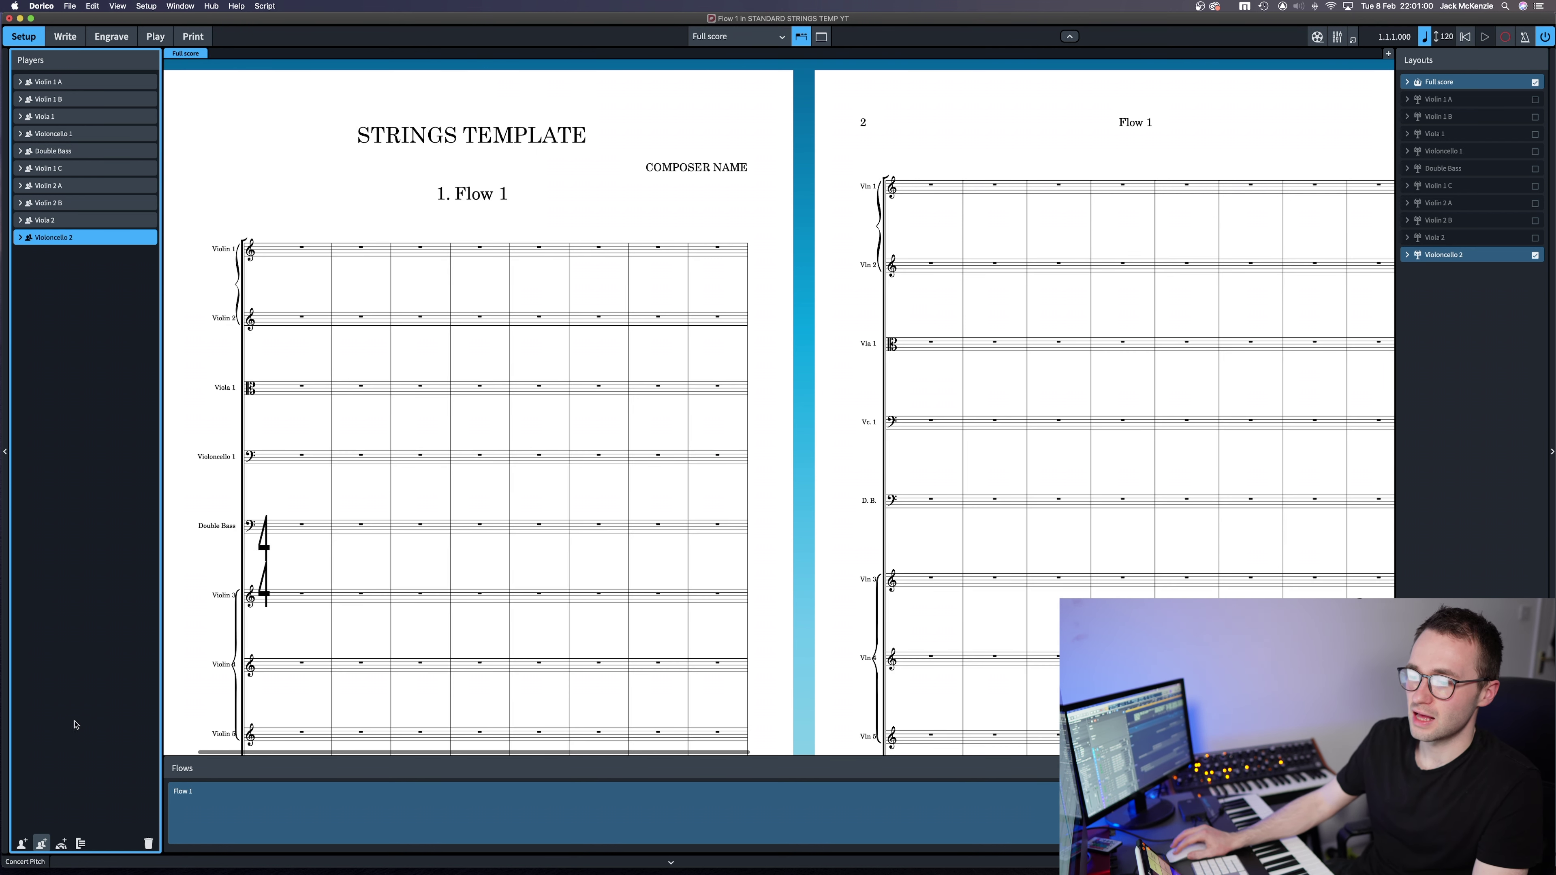
key("shift+p")
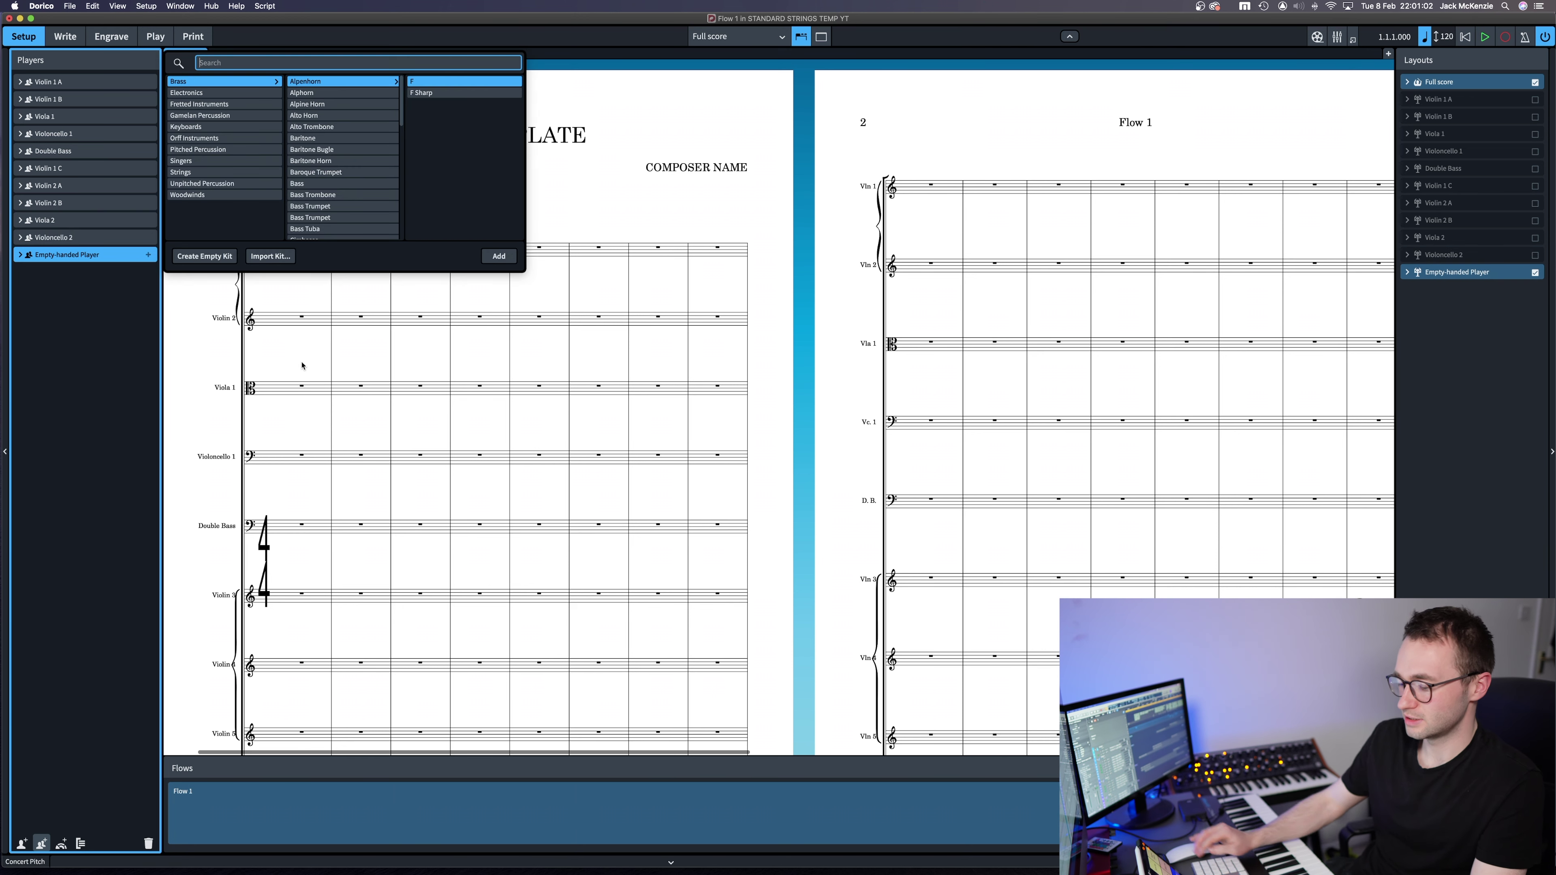
type("cello")
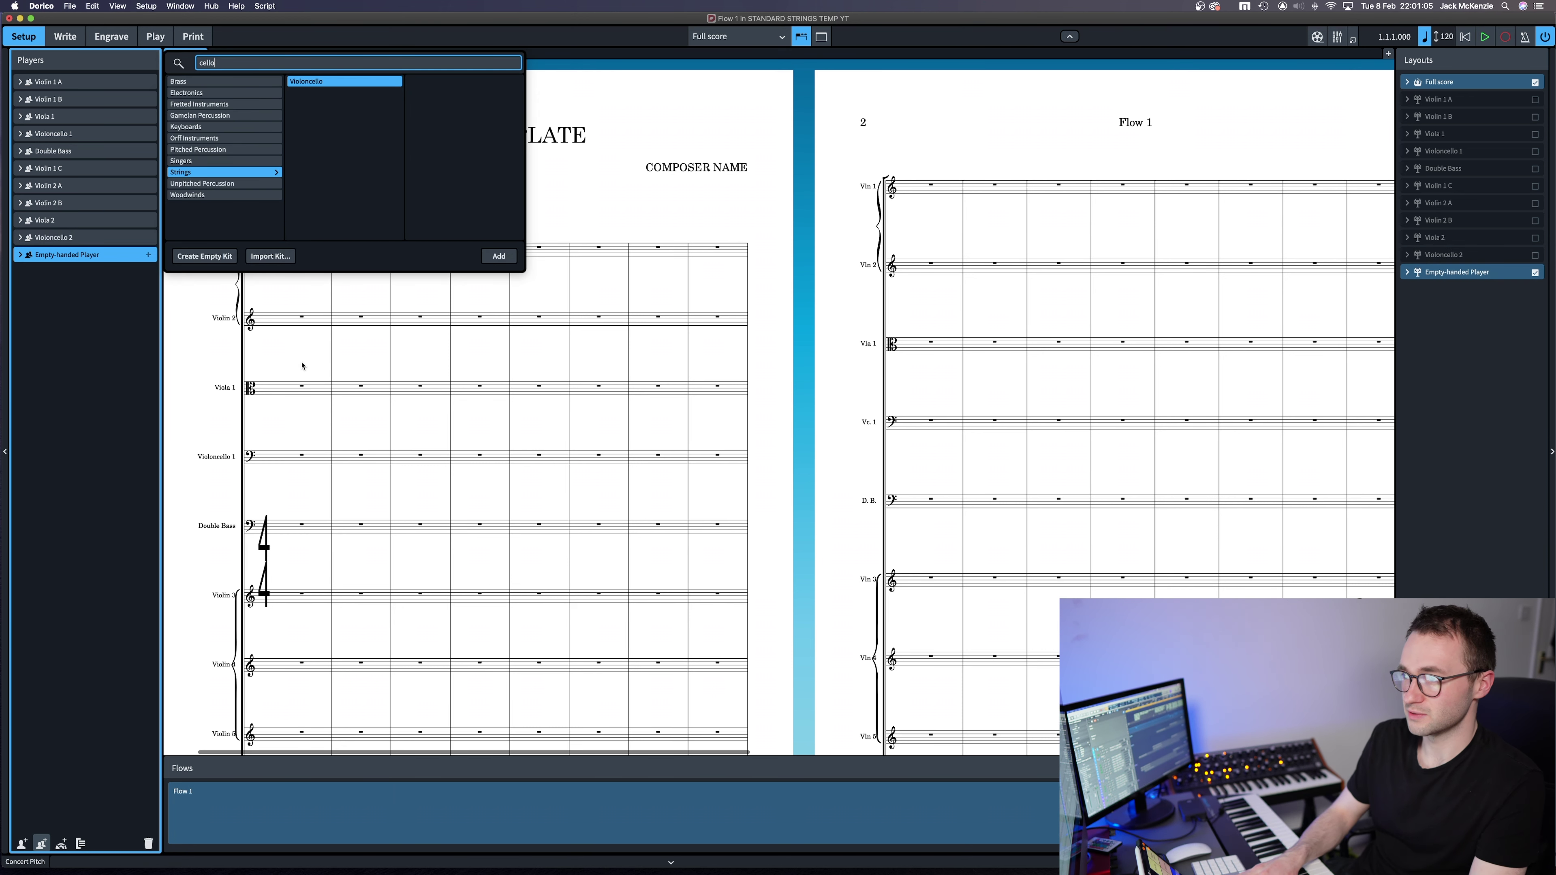
key("Return")
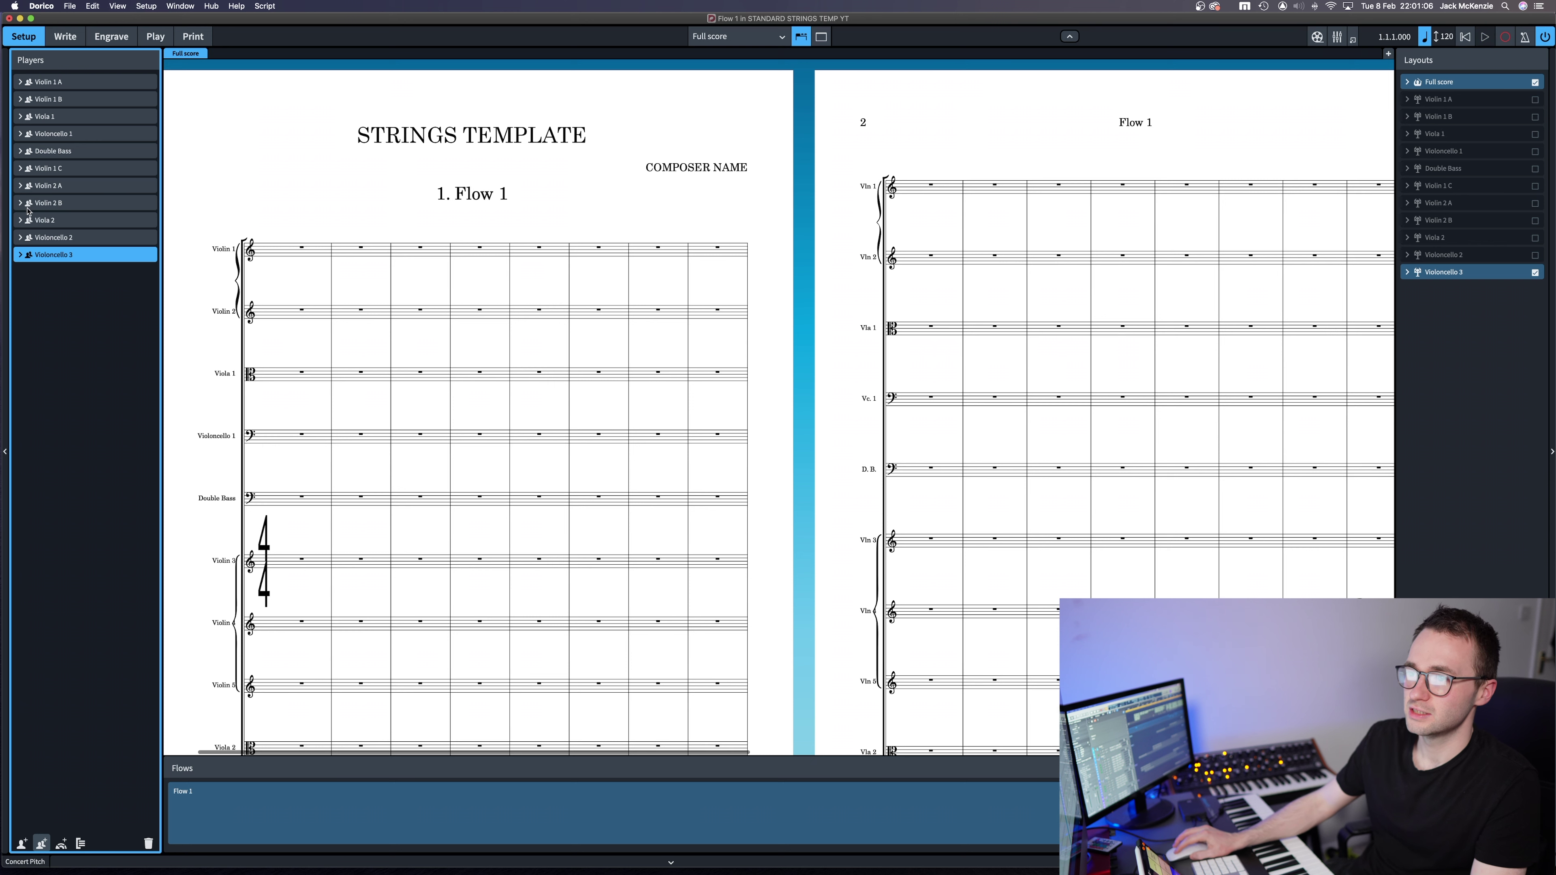
Rename the cello players Violoncello B, Violoncello C and Violoncello A
left_click(86, 238)
double_click(89, 236)
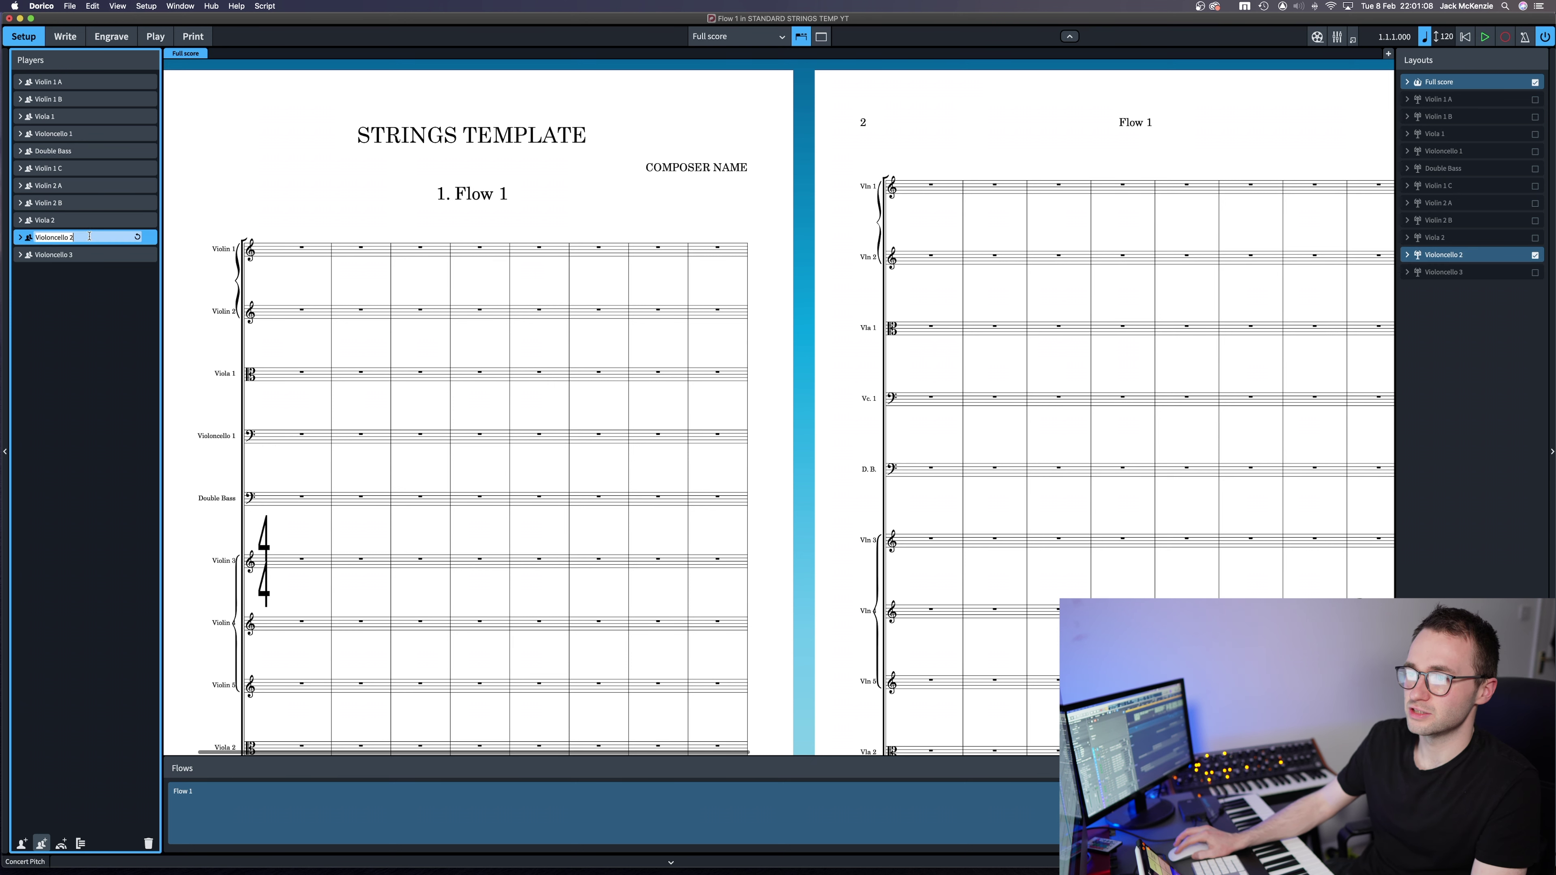
left_click(89, 237)
type("B")
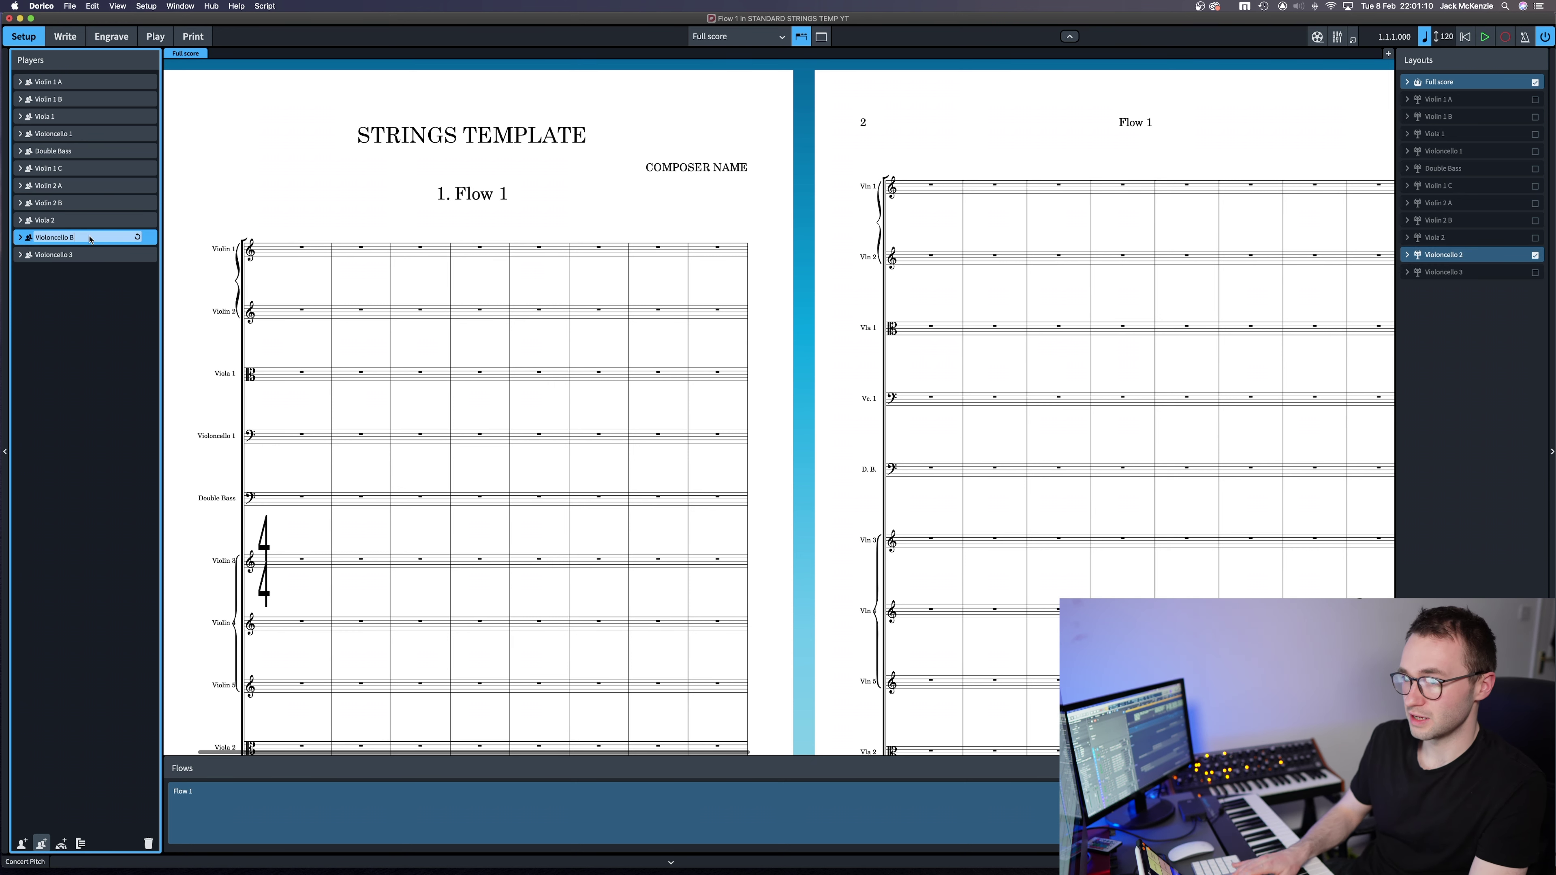
key("Return")
left_click(86, 253)
double_click(86, 254)
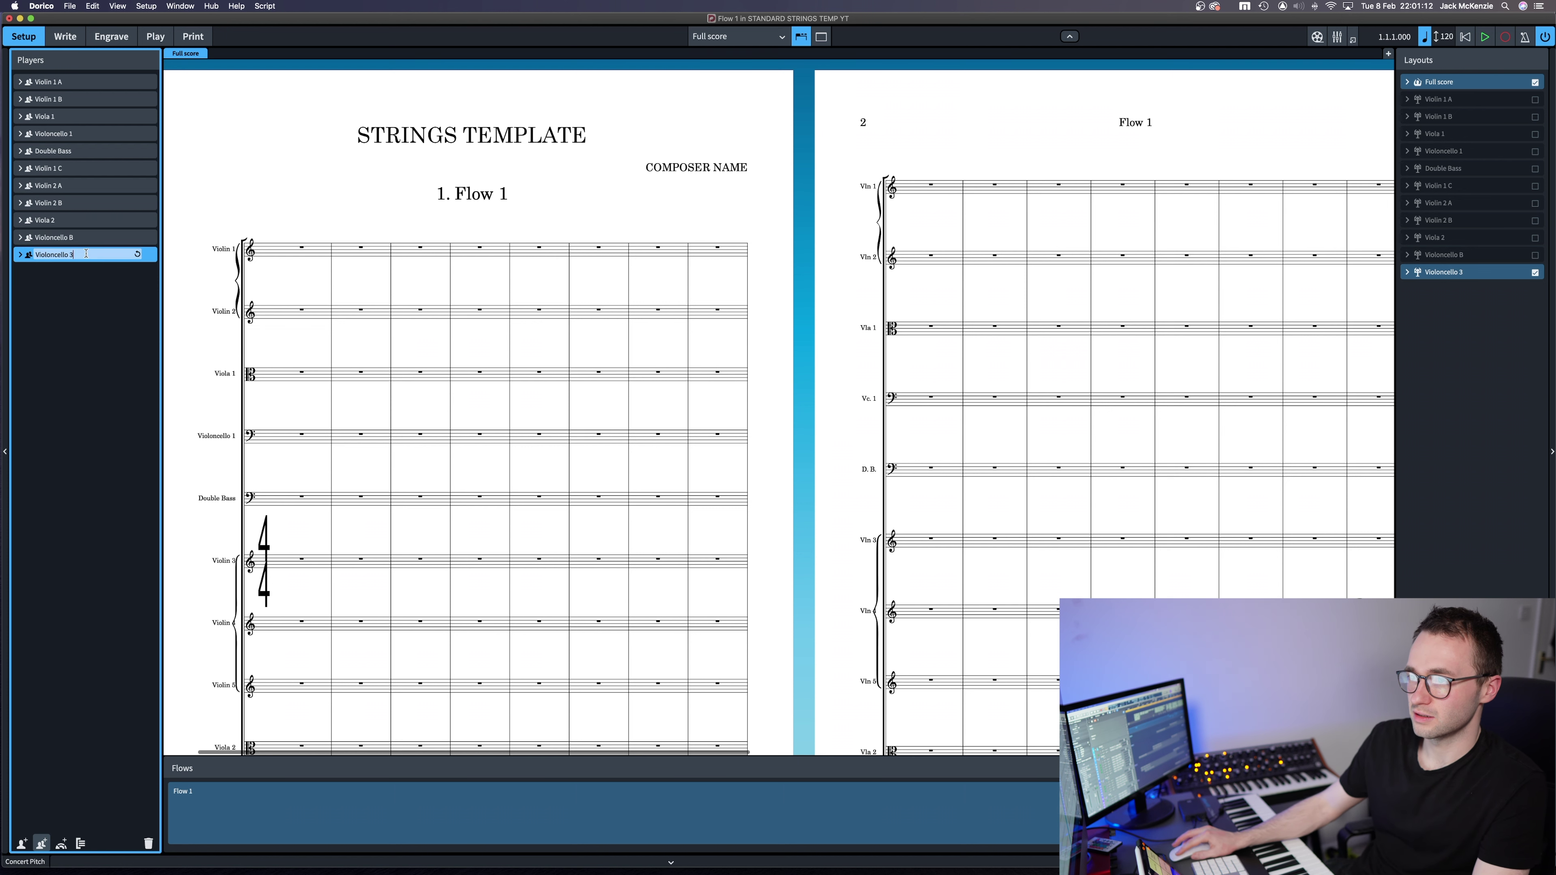
type("C")
key("Return")
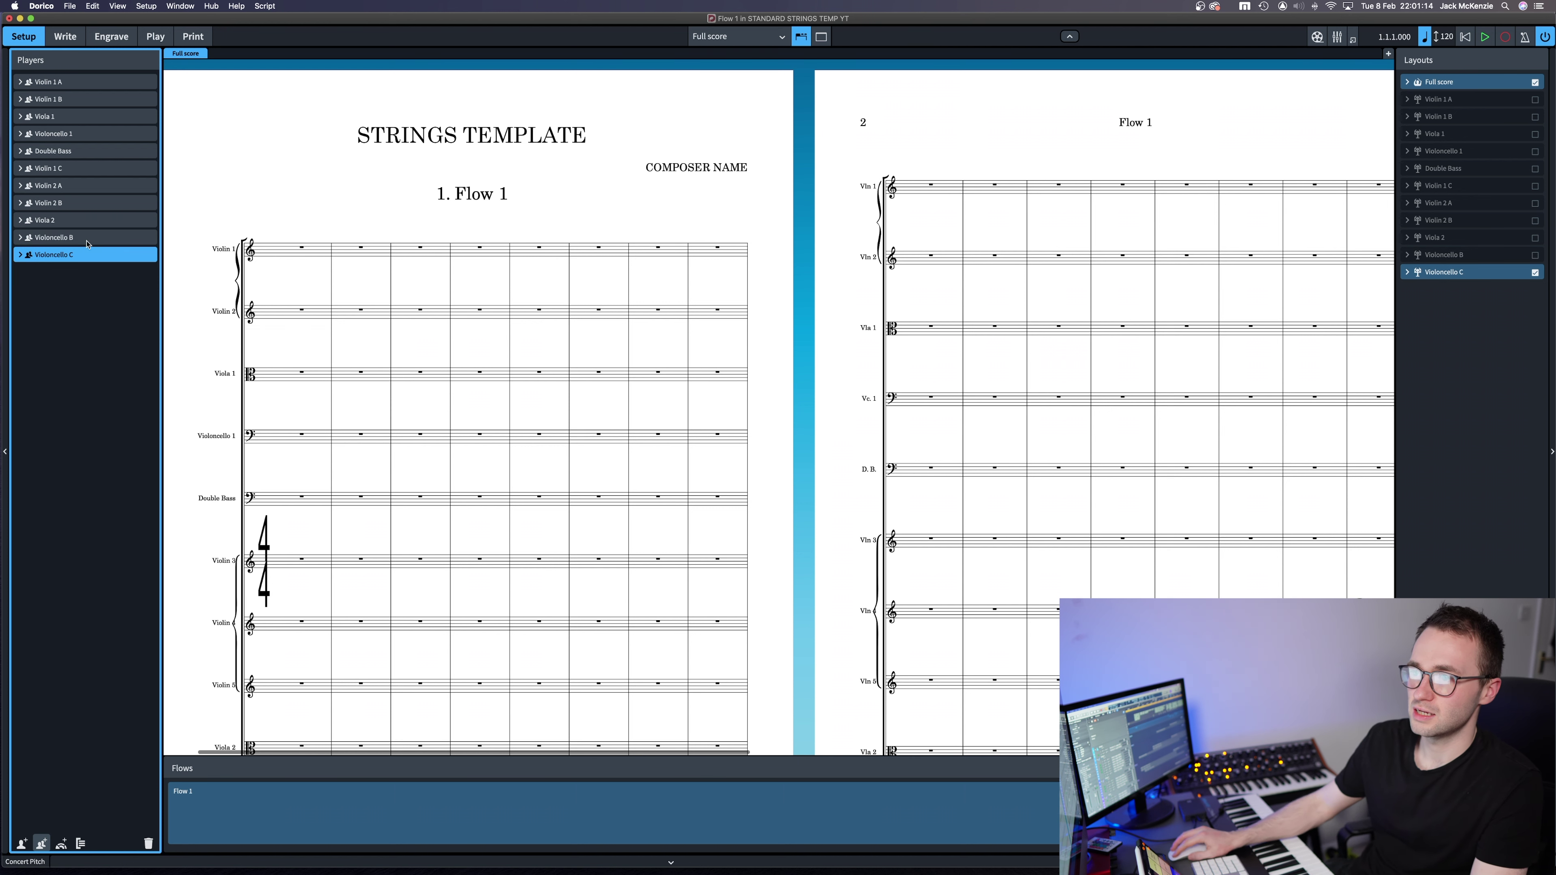
double_click(75, 136)
type("A")
key("Return")
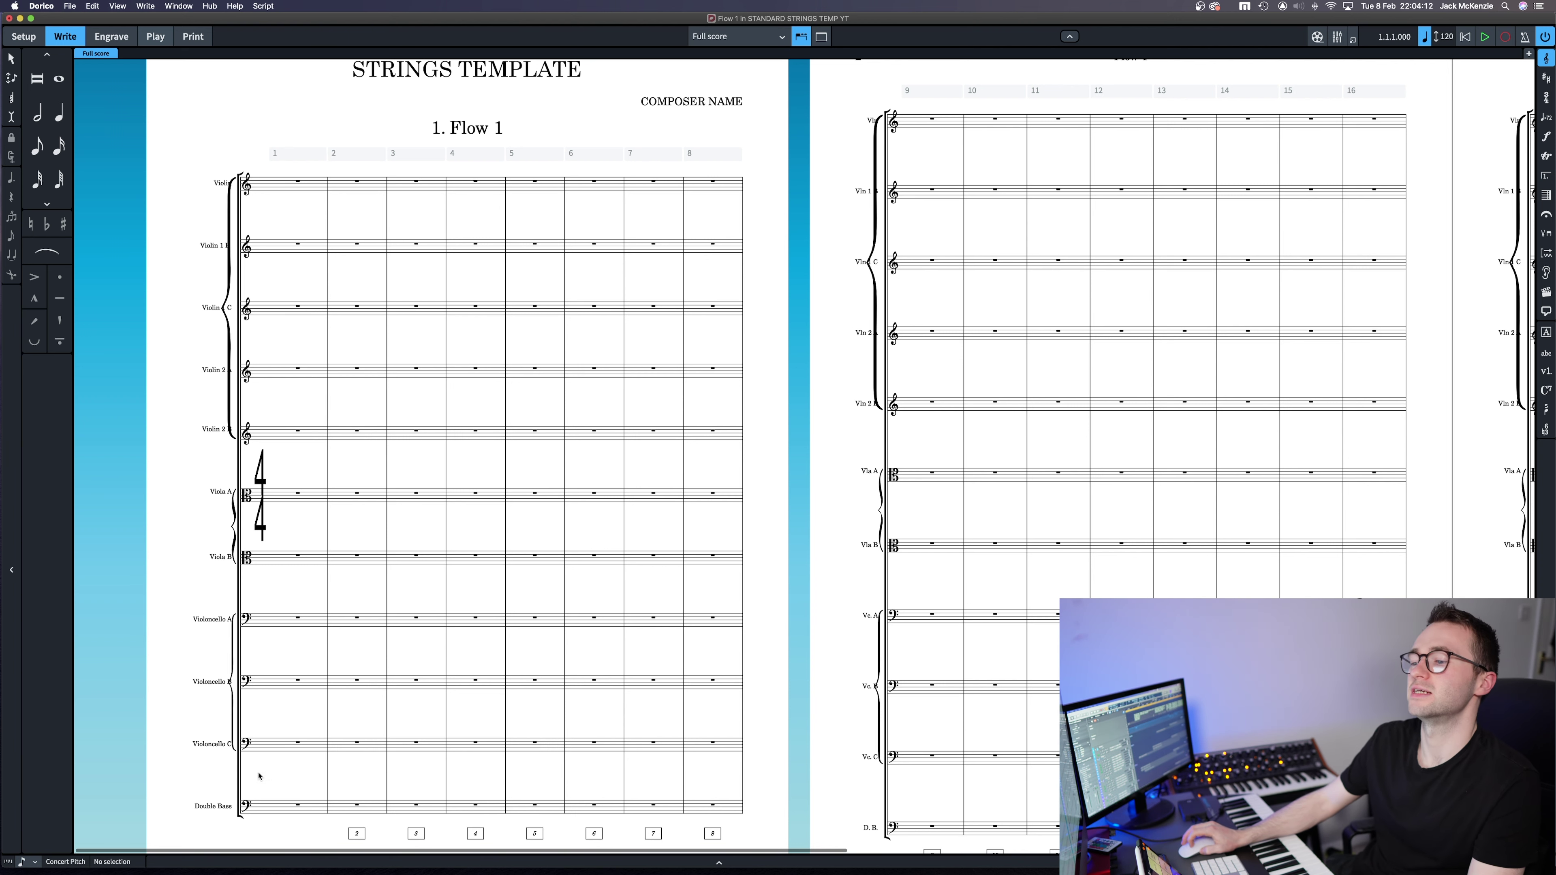
scroll(259, 777, "down", 2)
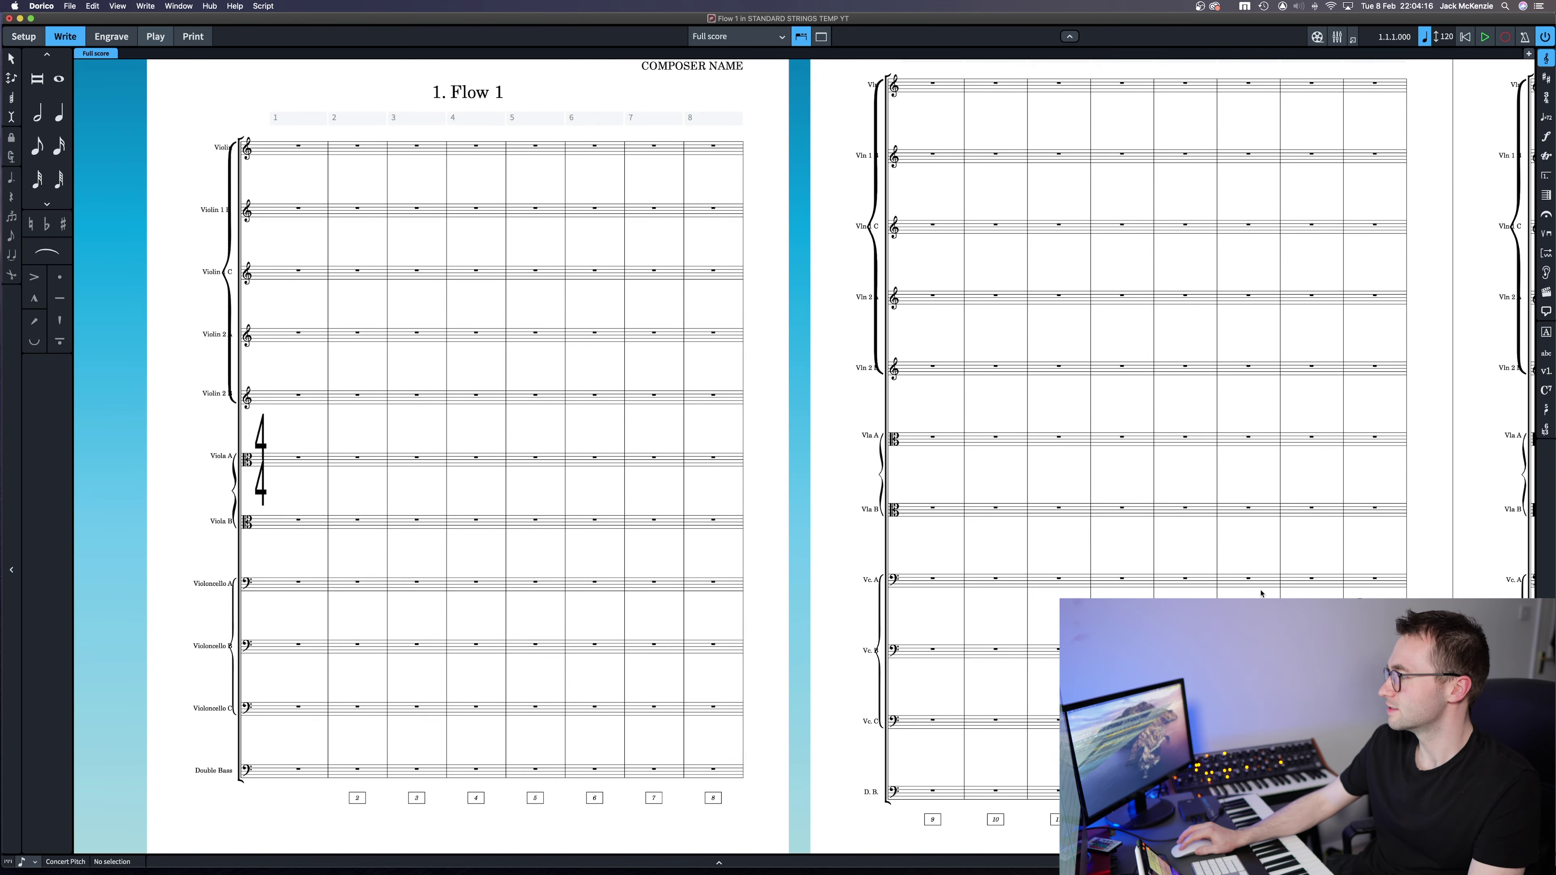
Restore and enlarge the Truth CSS YT score window, then zoom to view its final pages
mouse_move(696, 872)
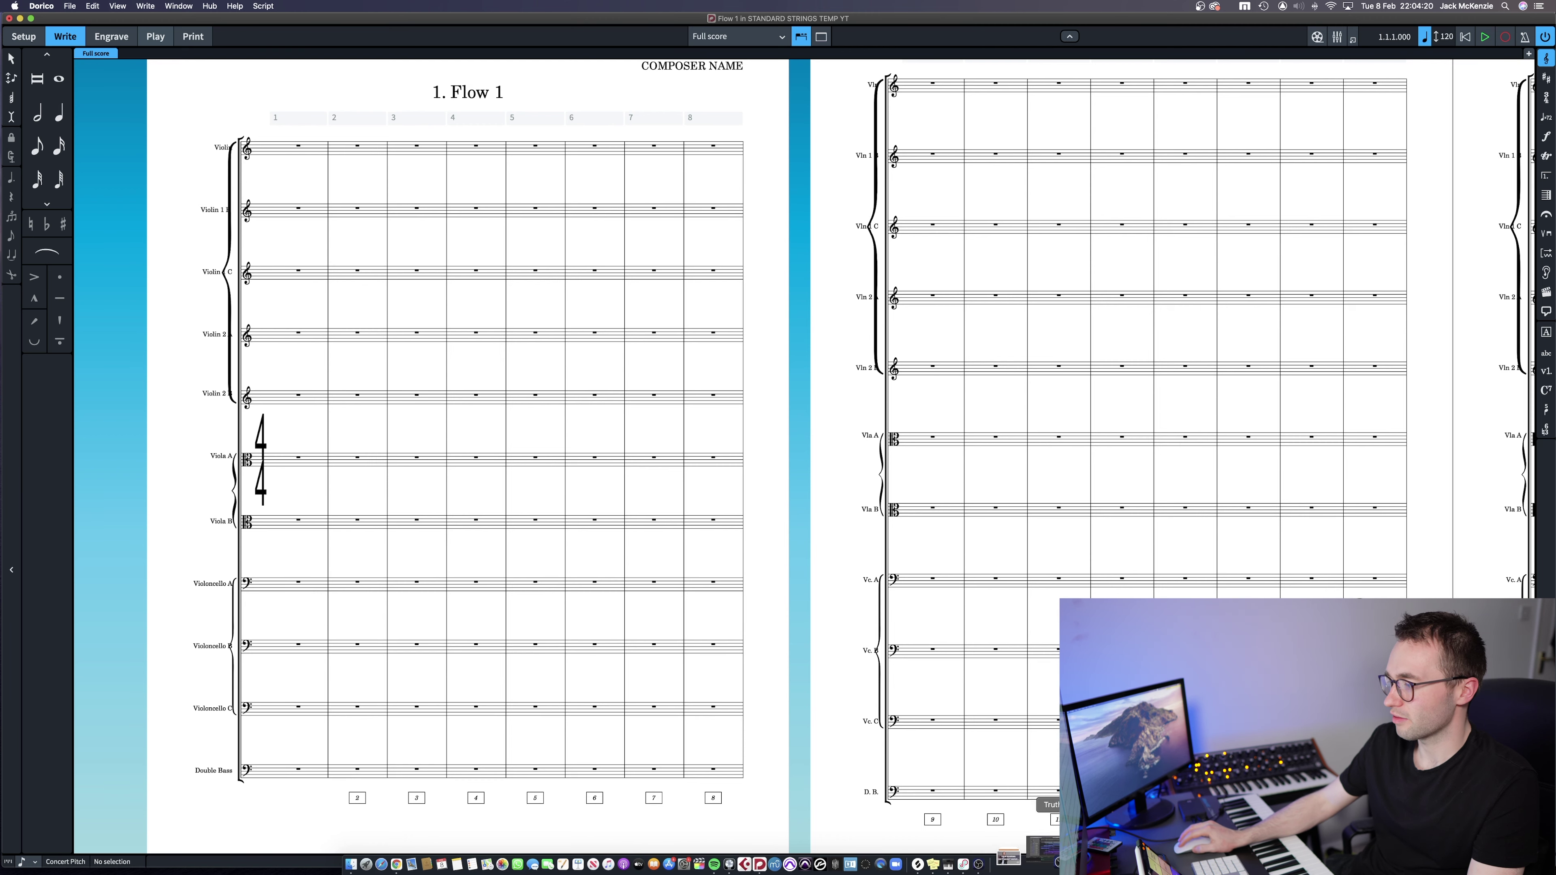
left_click(1045, 849)
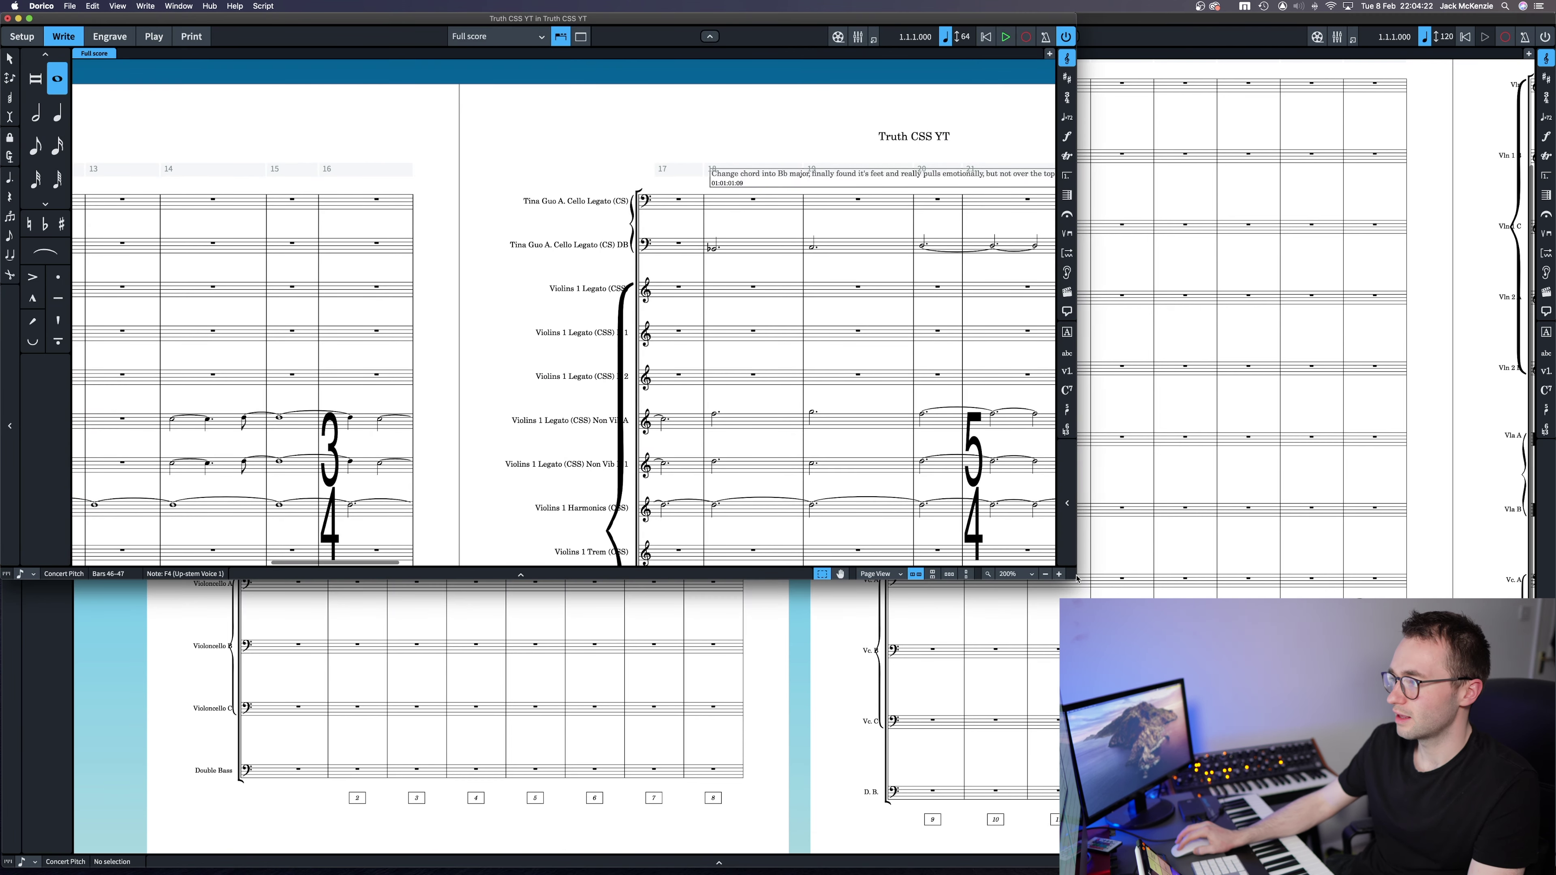
left_click_drag(1077, 577, 1284, 771)
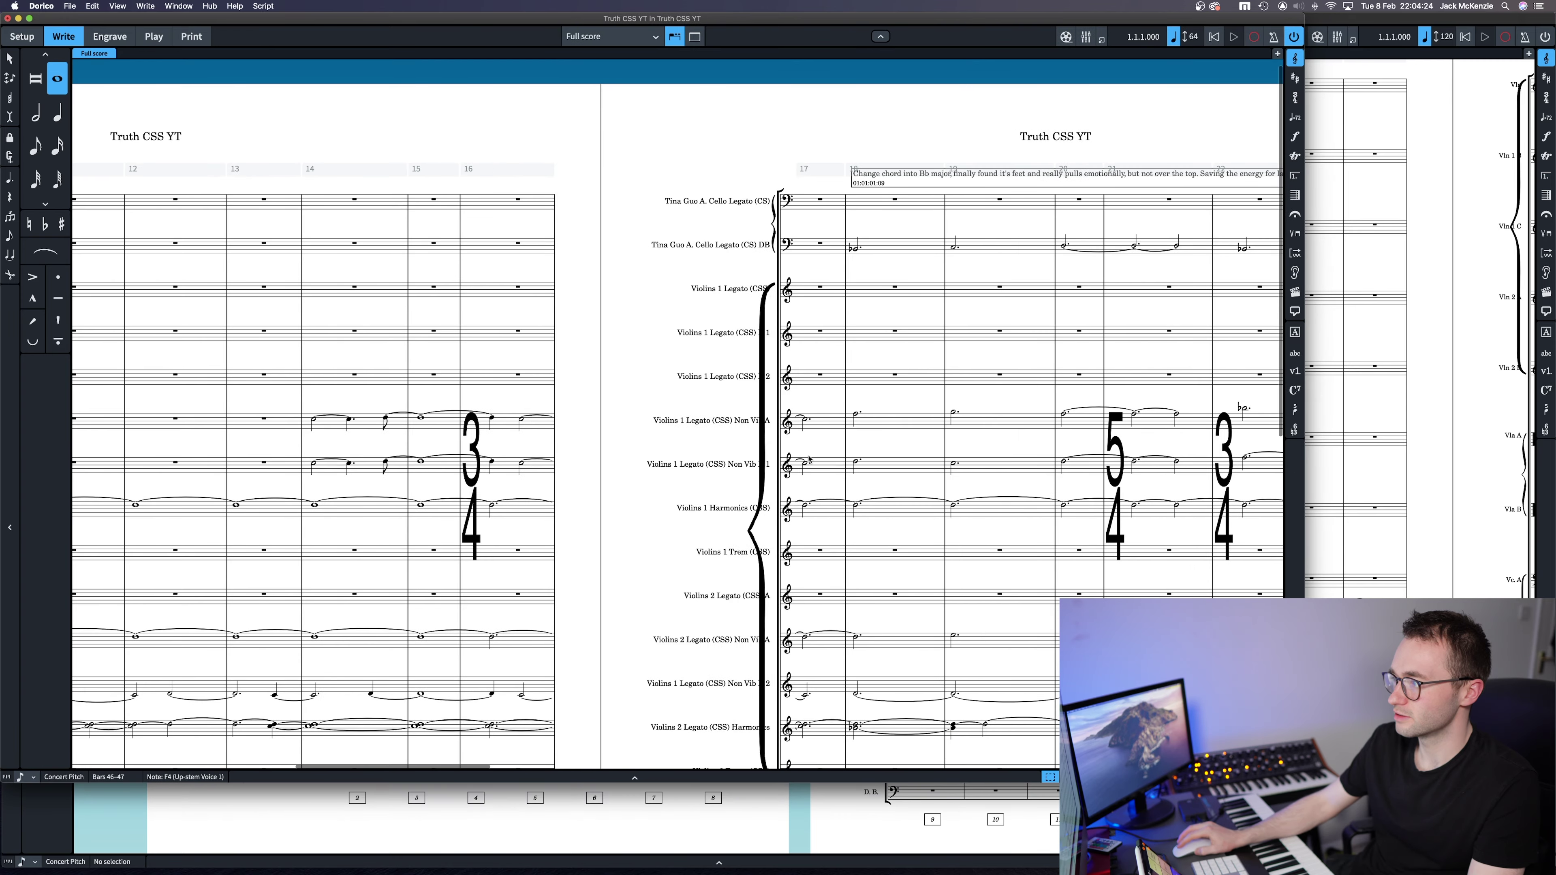
left_click(693, 403)
key("super+minus")
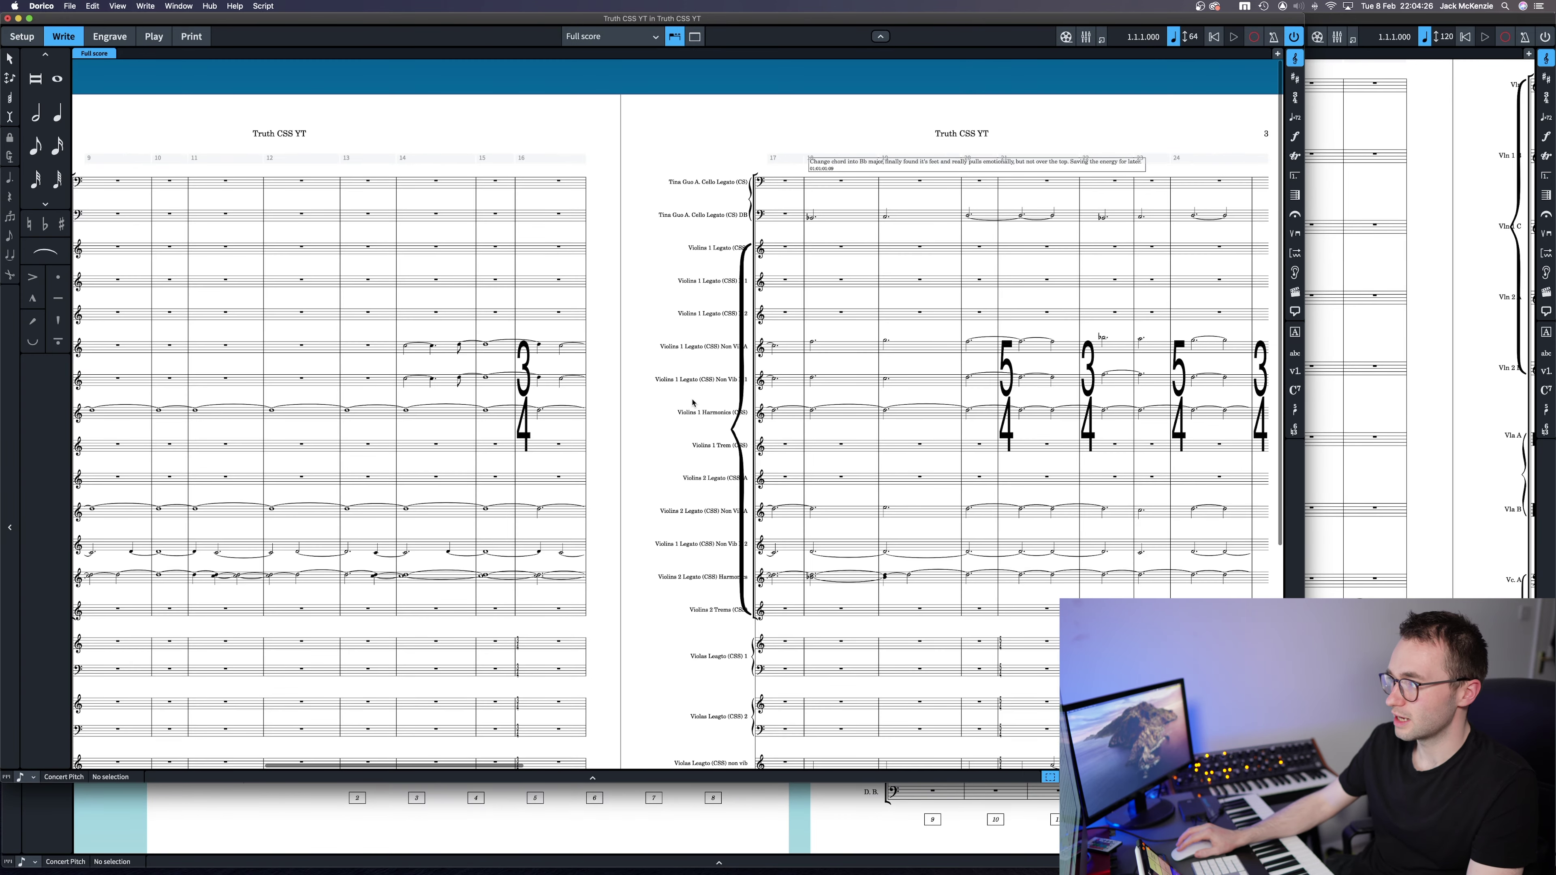
key("super+minus")
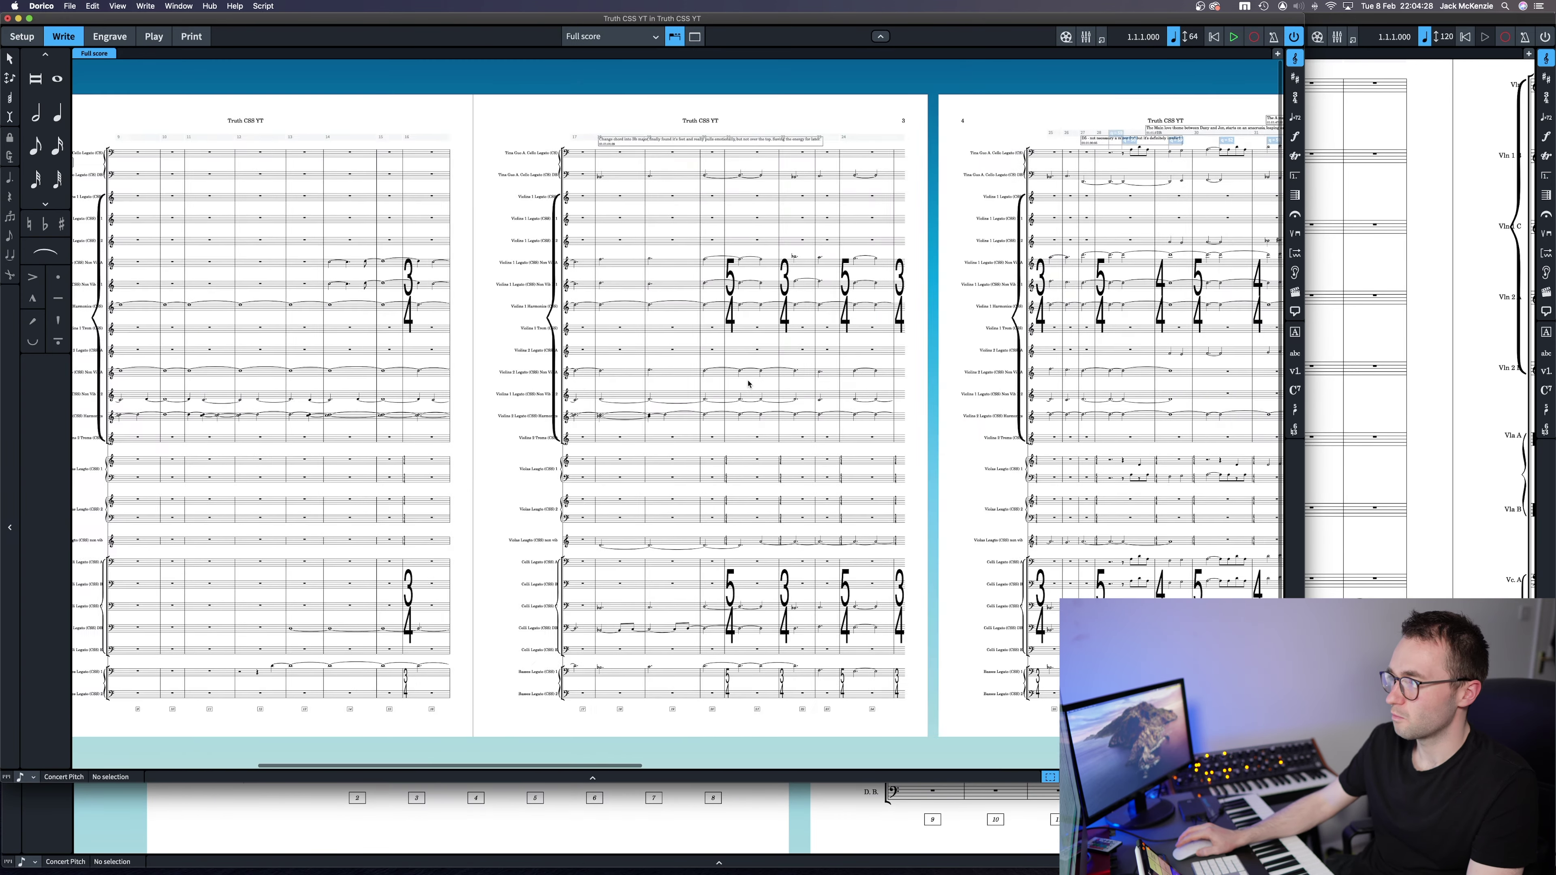
key("super+equal")
Select the Violins 1 Legato line from bar 1 through bar 59
left_click(1094, 248)
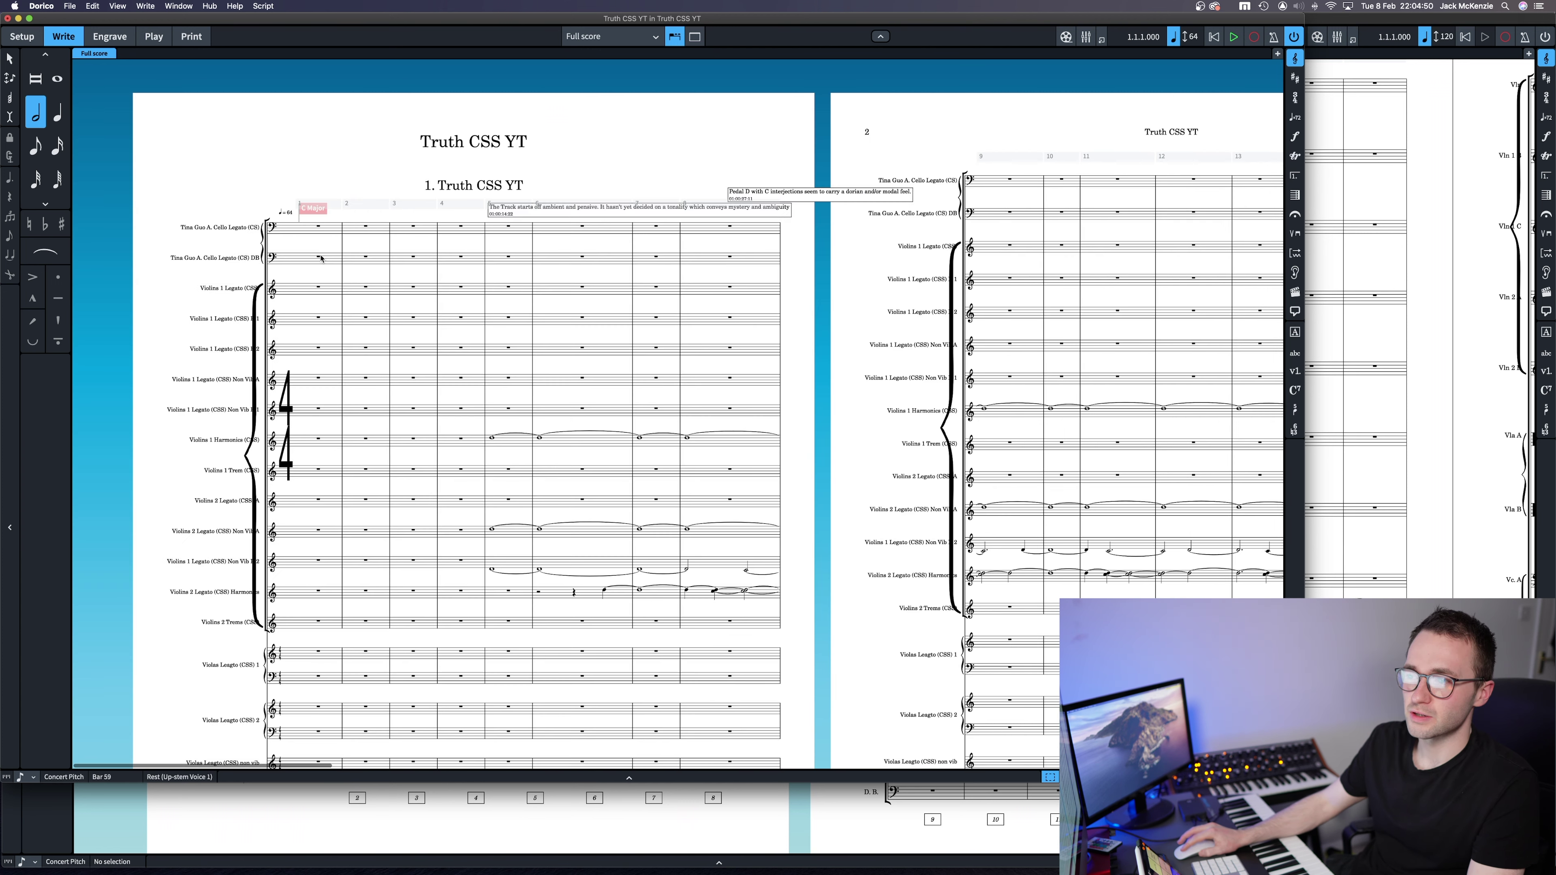
left_click(318, 257)
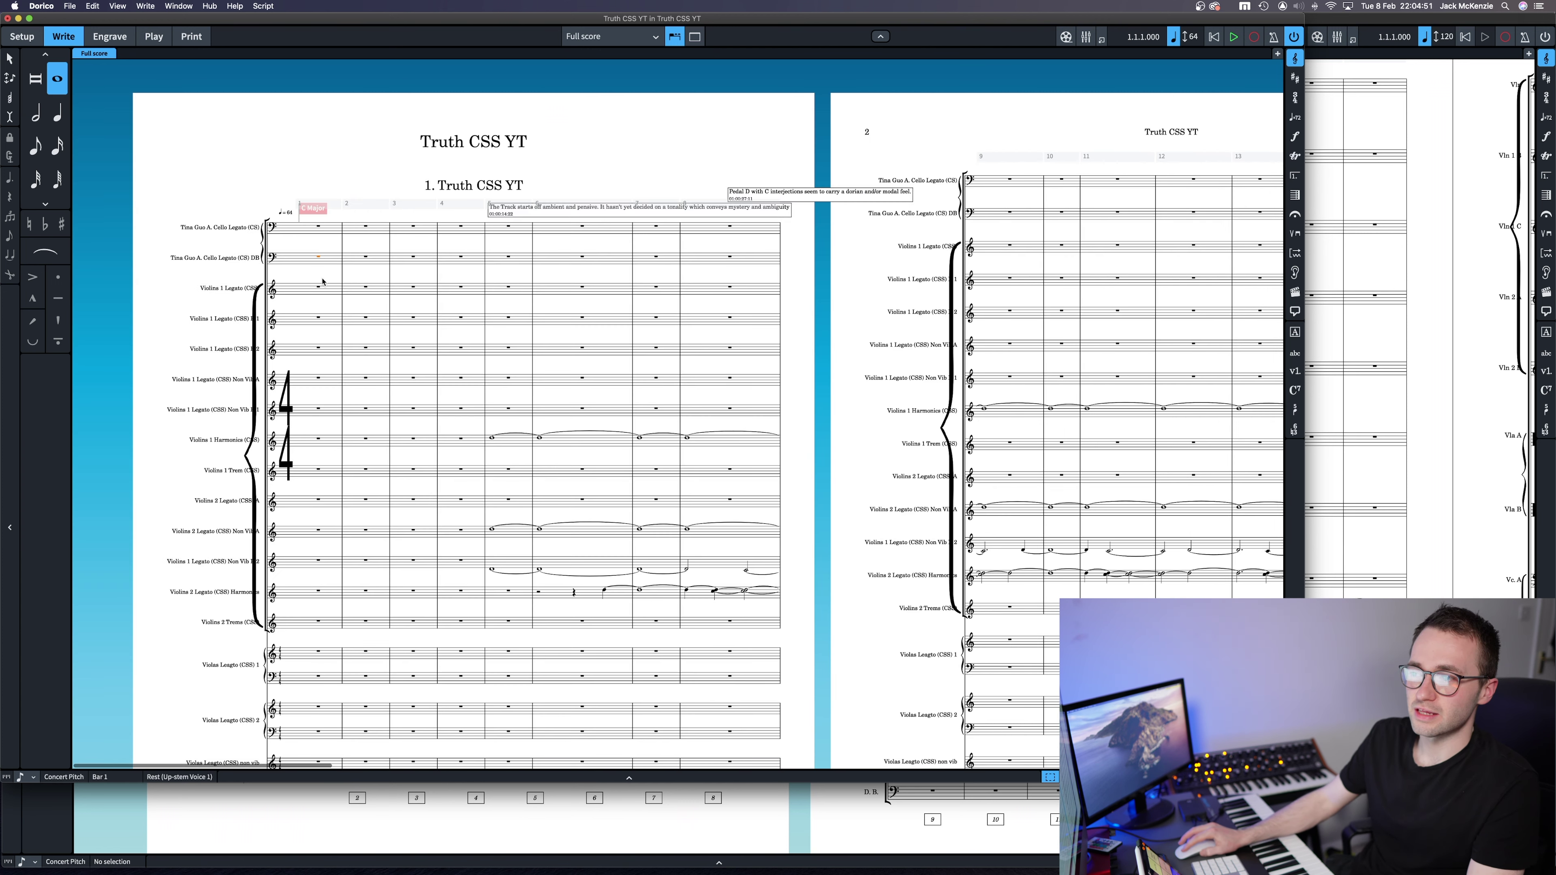
scroll(319, 288, "right", 15)
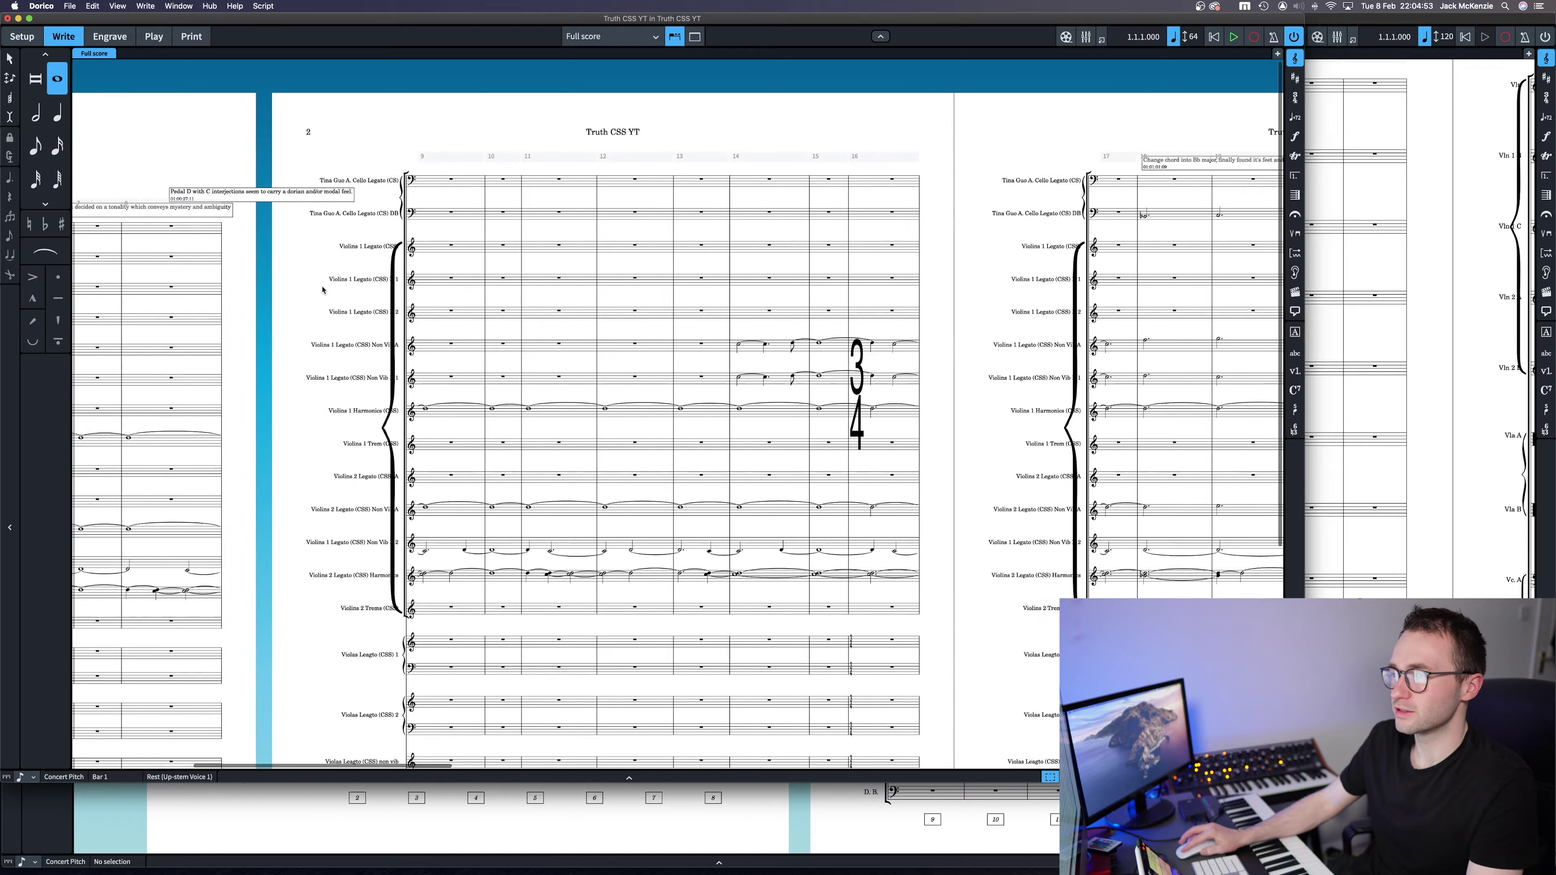
scroll(323, 290, "right", 20)
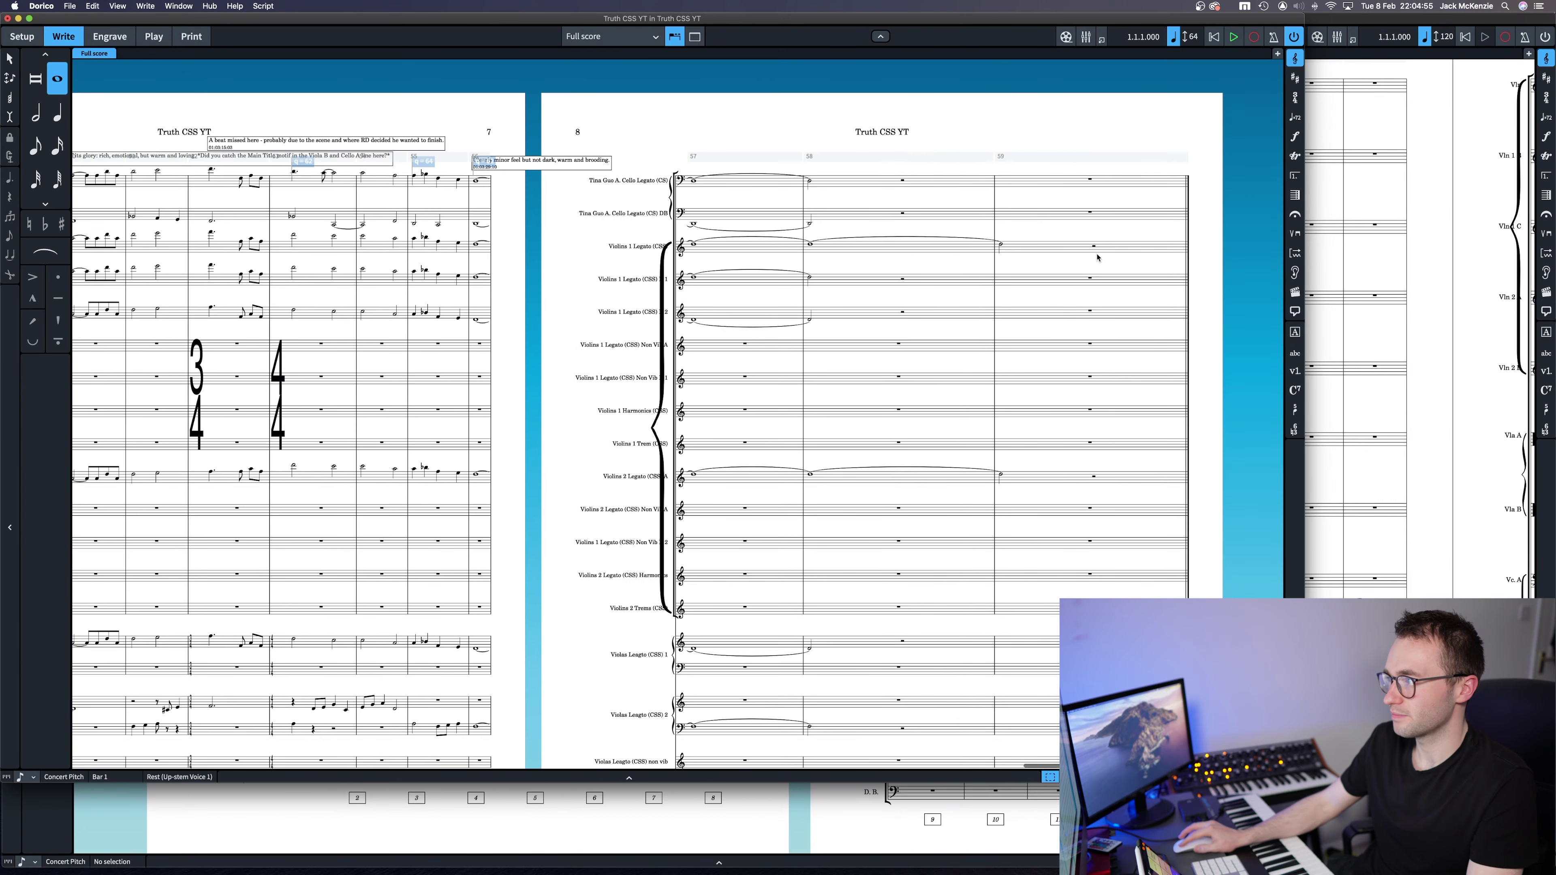
left_click(1096, 248, "shift")
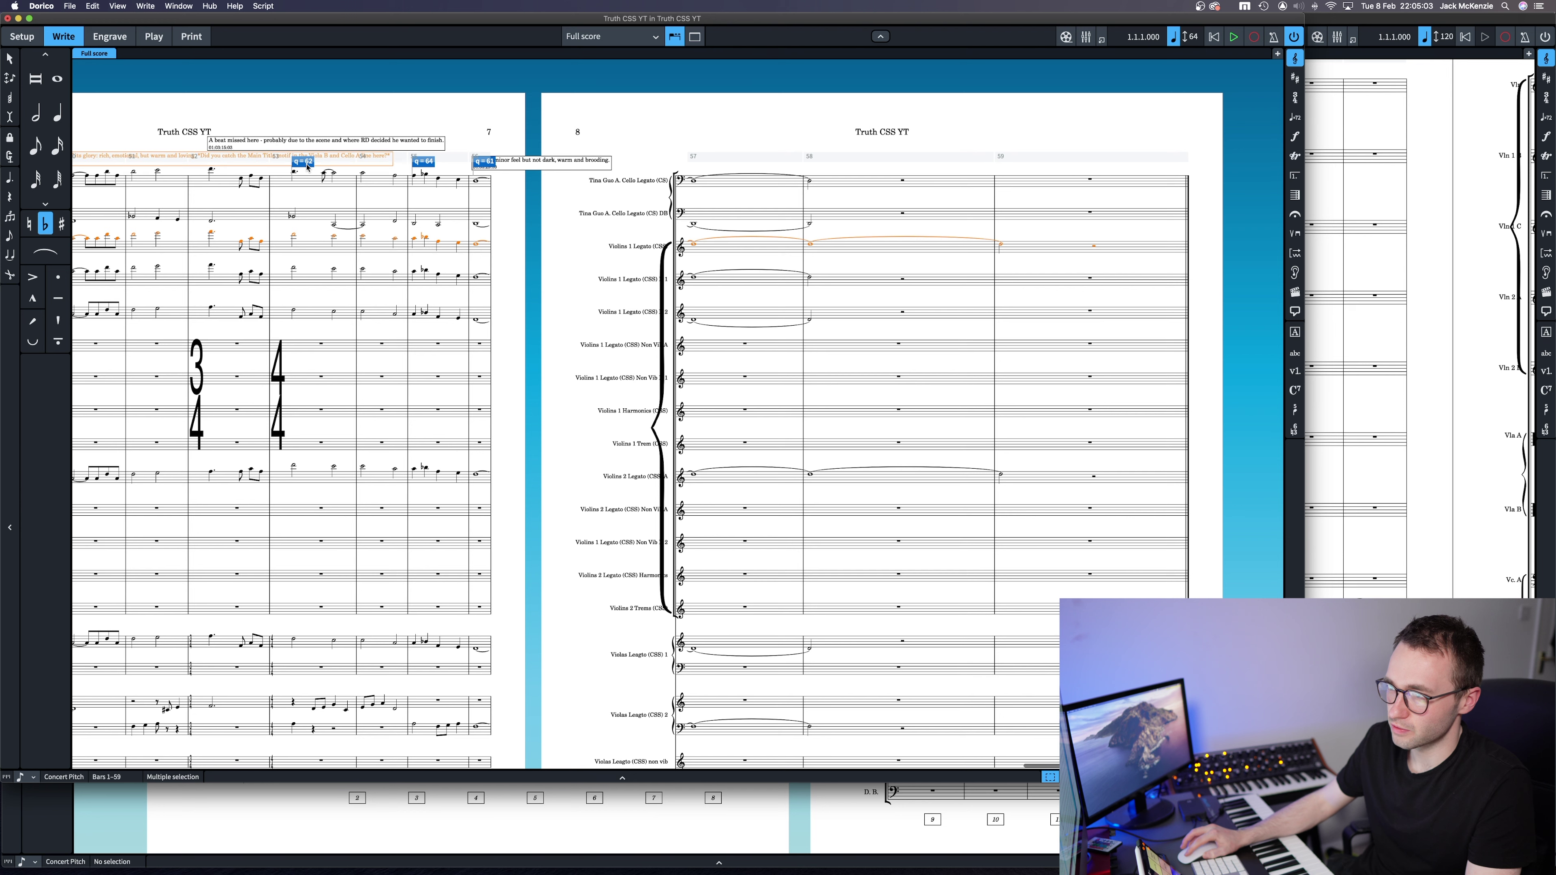
Add the 4/4, 3/4, 5/4 and 7/8 time signatures, plus page 6's opening 4/4, to the selection
scroll(330, 175, "left", 5)
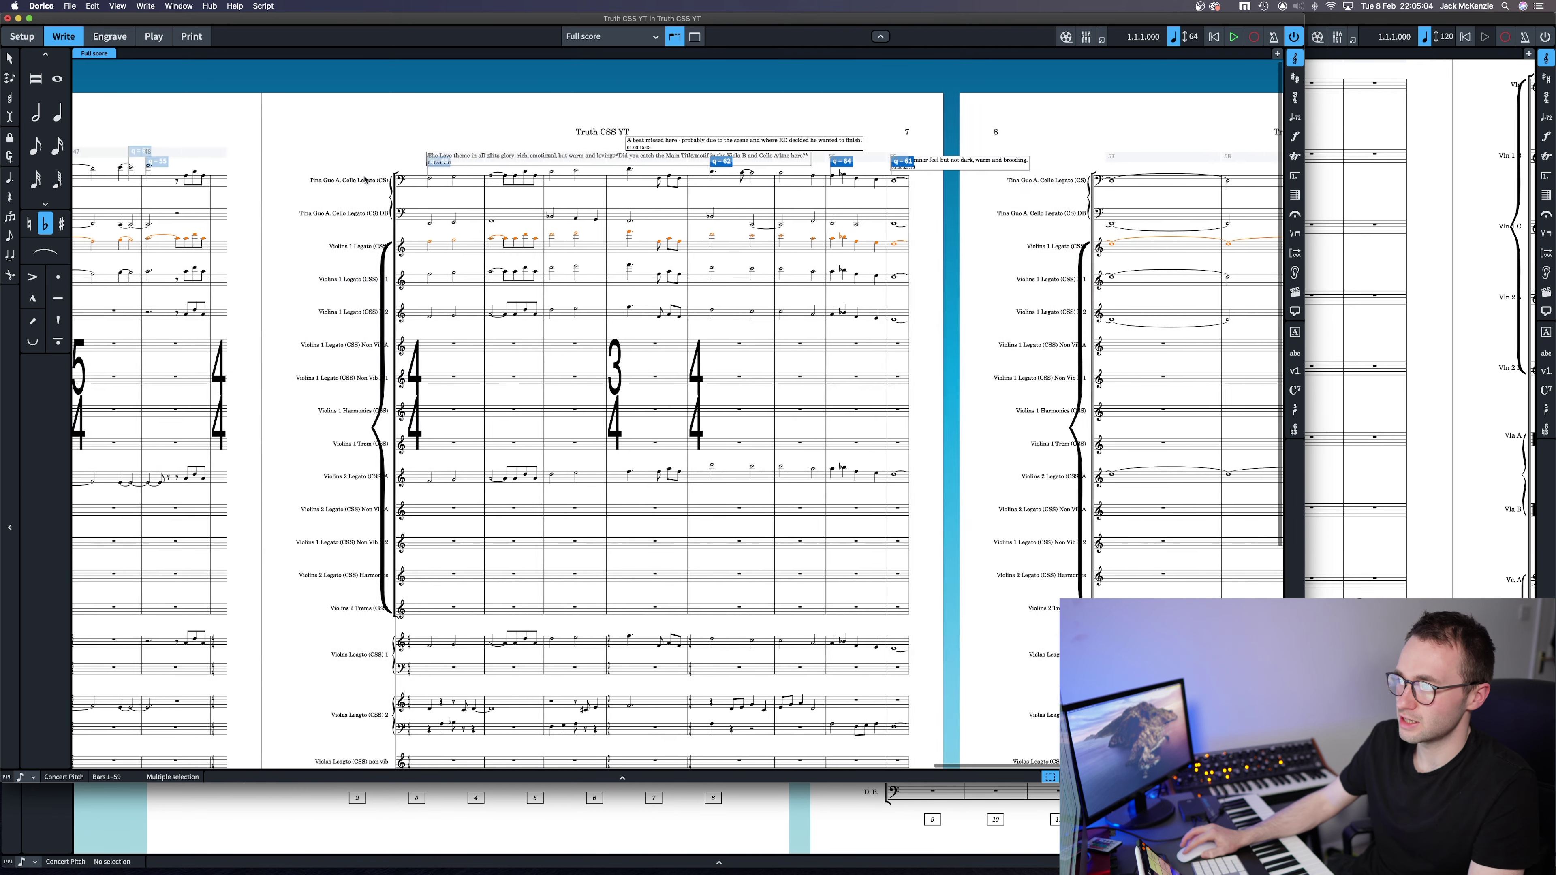
left_click(695, 368, "super")
left_click(615, 368, "super")
left_click(414, 378, "super")
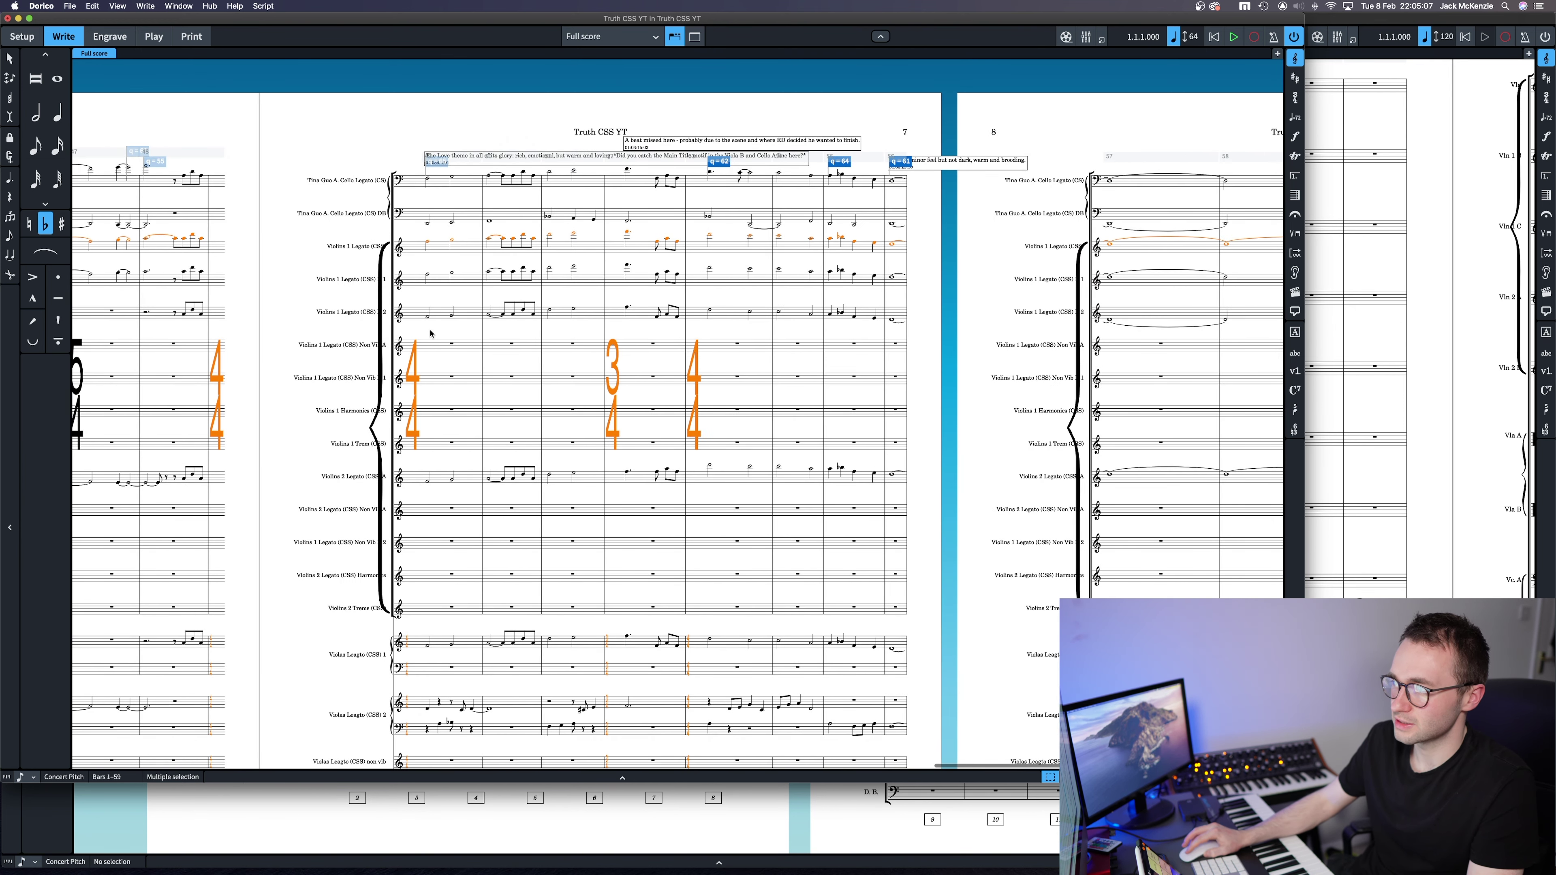
left_click(456, 163, "super")
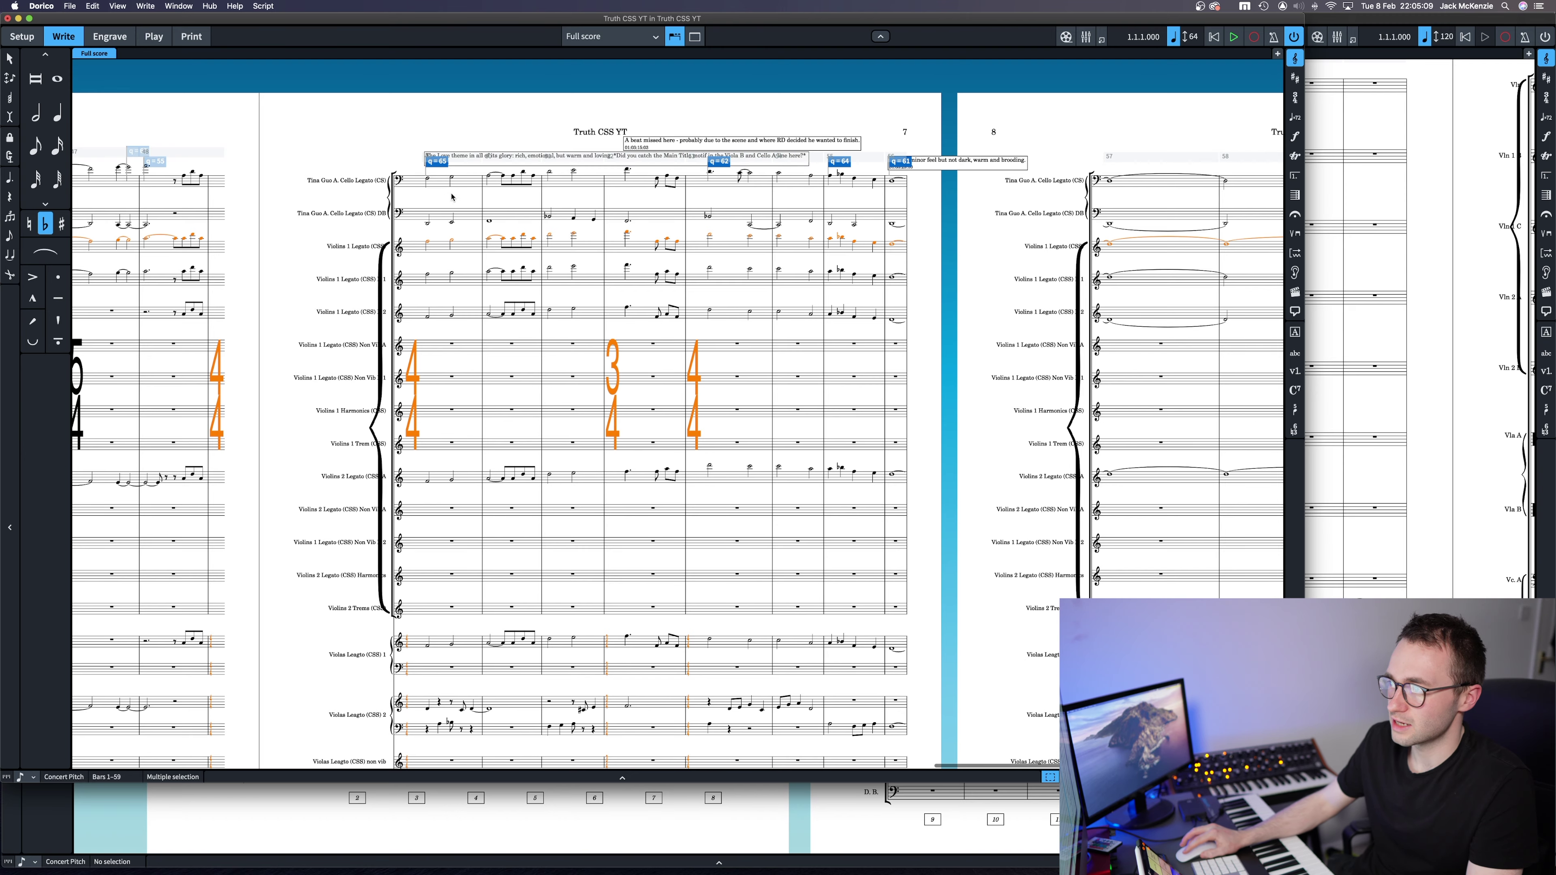
left_click(456, 162, "super")
scroll(454, 184, "up", 2)
scroll(451, 198, "down", 3)
scroll(449, 198, "down", 1)
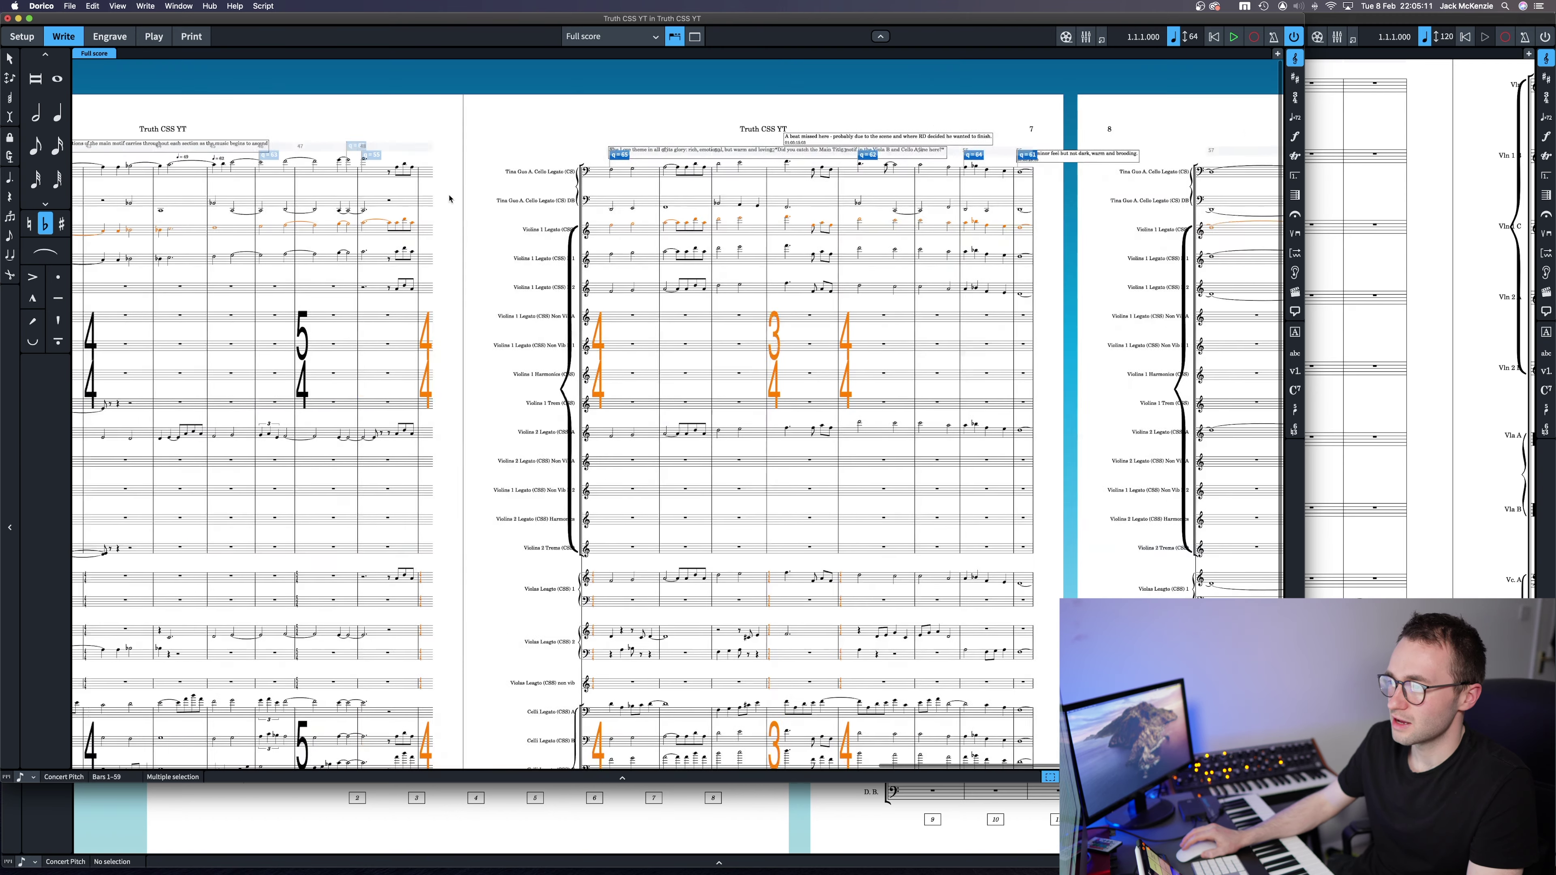
scroll(552, 178, "left", 10)
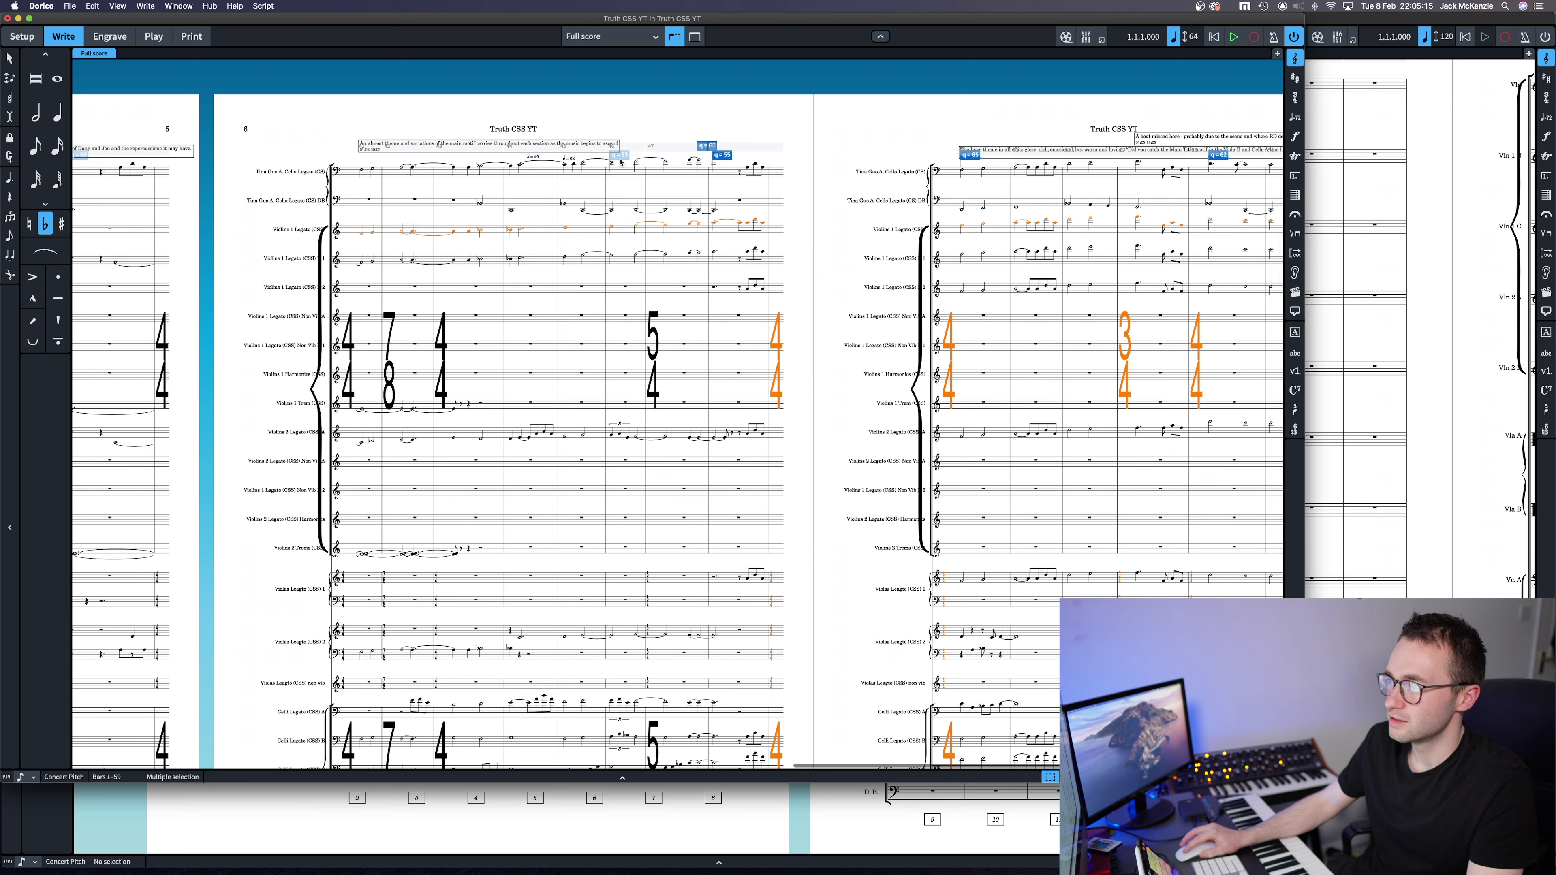
left_click(654, 350, "super")
left_click(442, 350, "super")
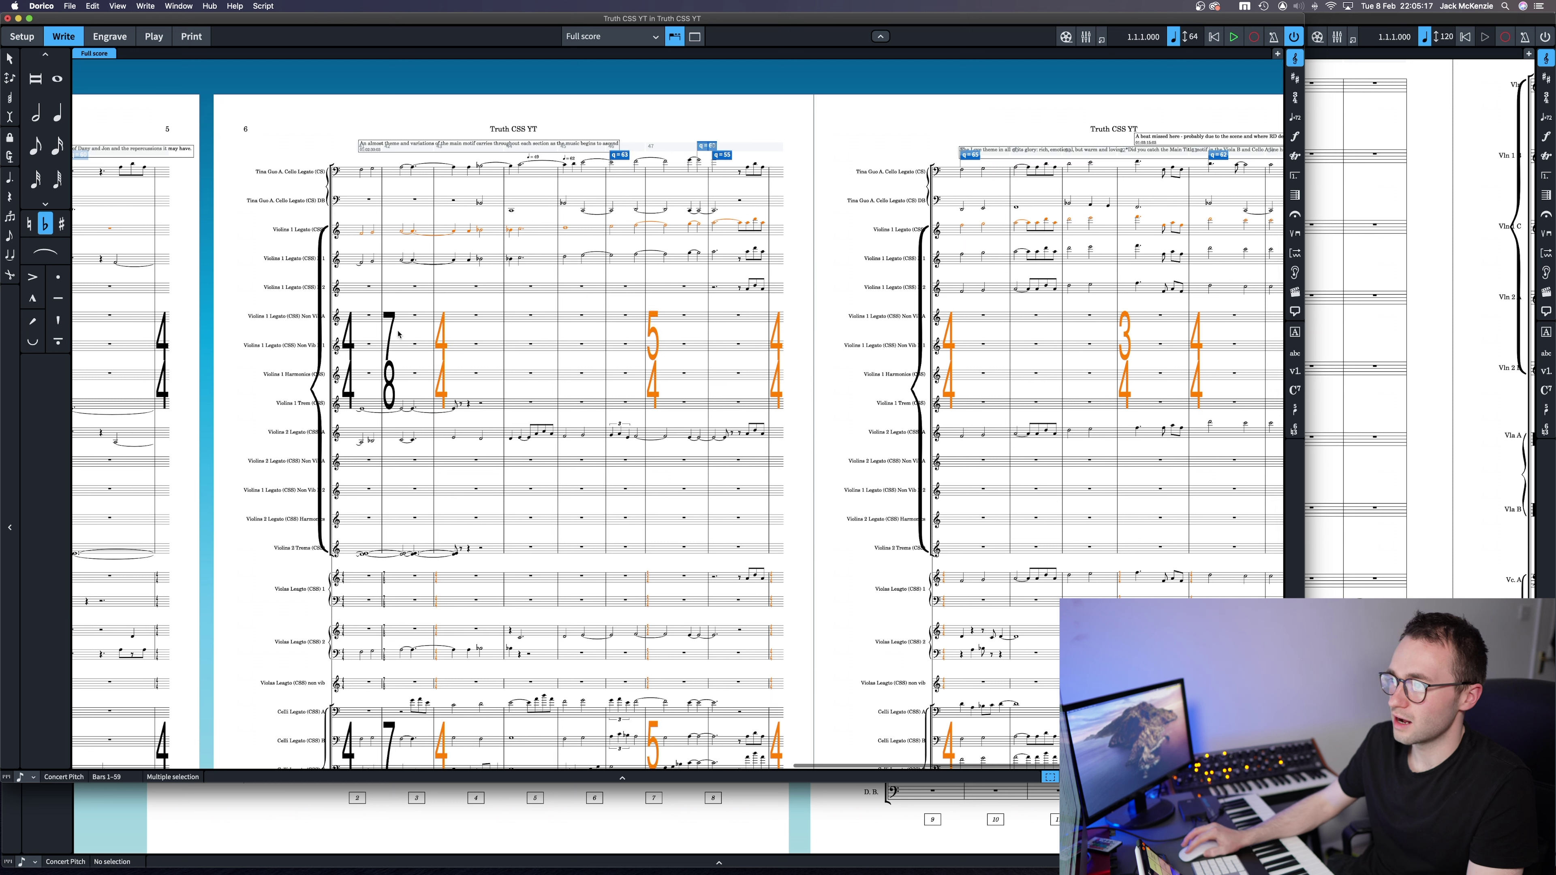
left_click(388, 343, "super")
left_click(355, 332, "super")
Add page 5's tempo marks, including q = 62, and its opening 4/4, dropping stray ties and text
scroll(461, 163, "left", 10)
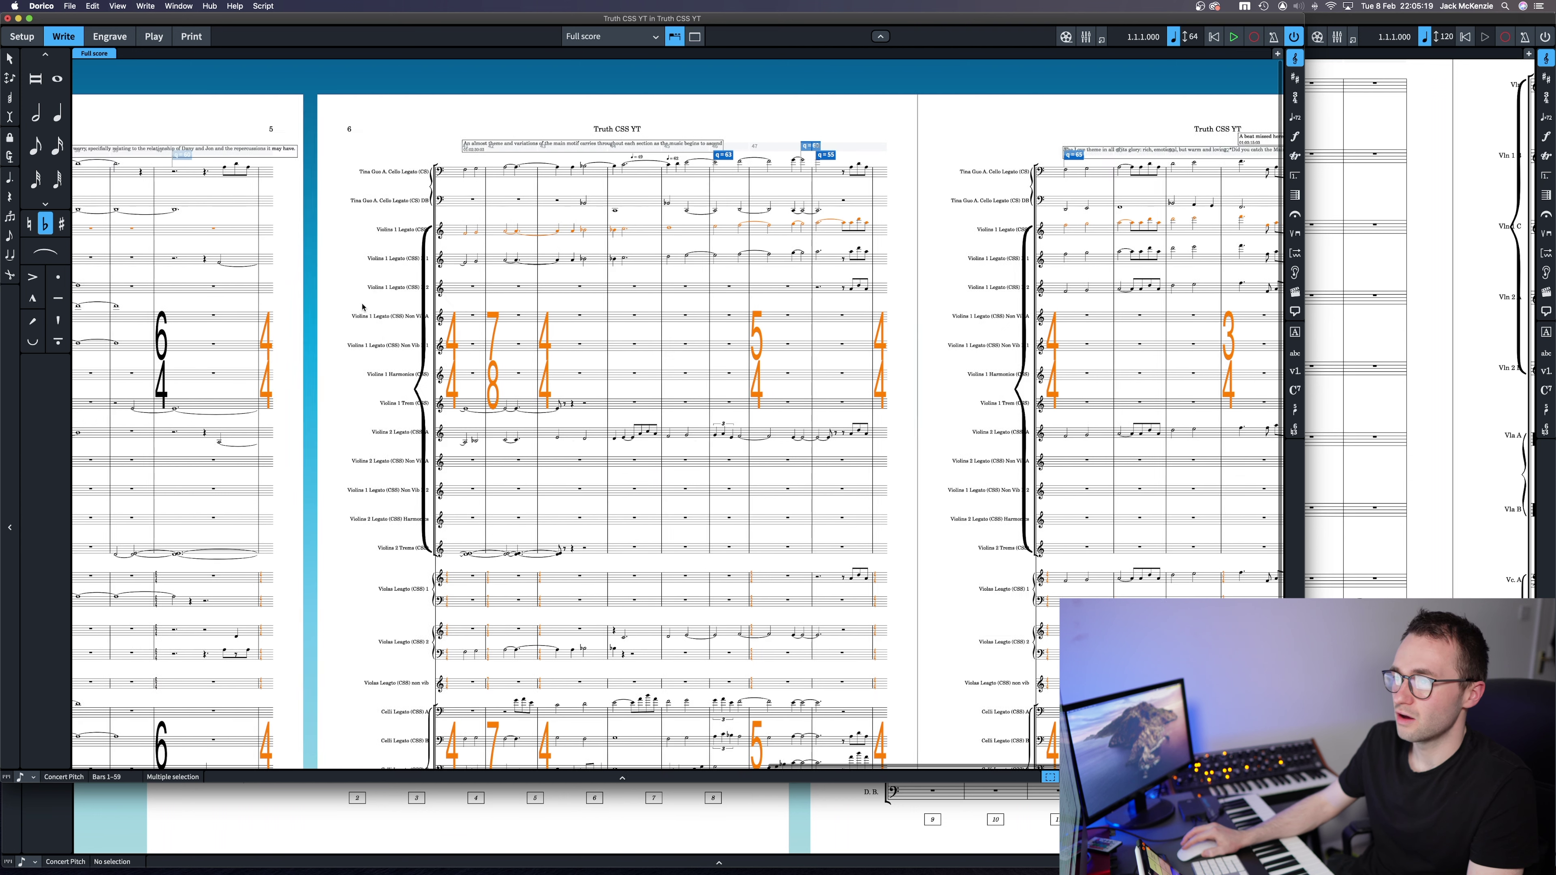
left_click(392, 149, "super")
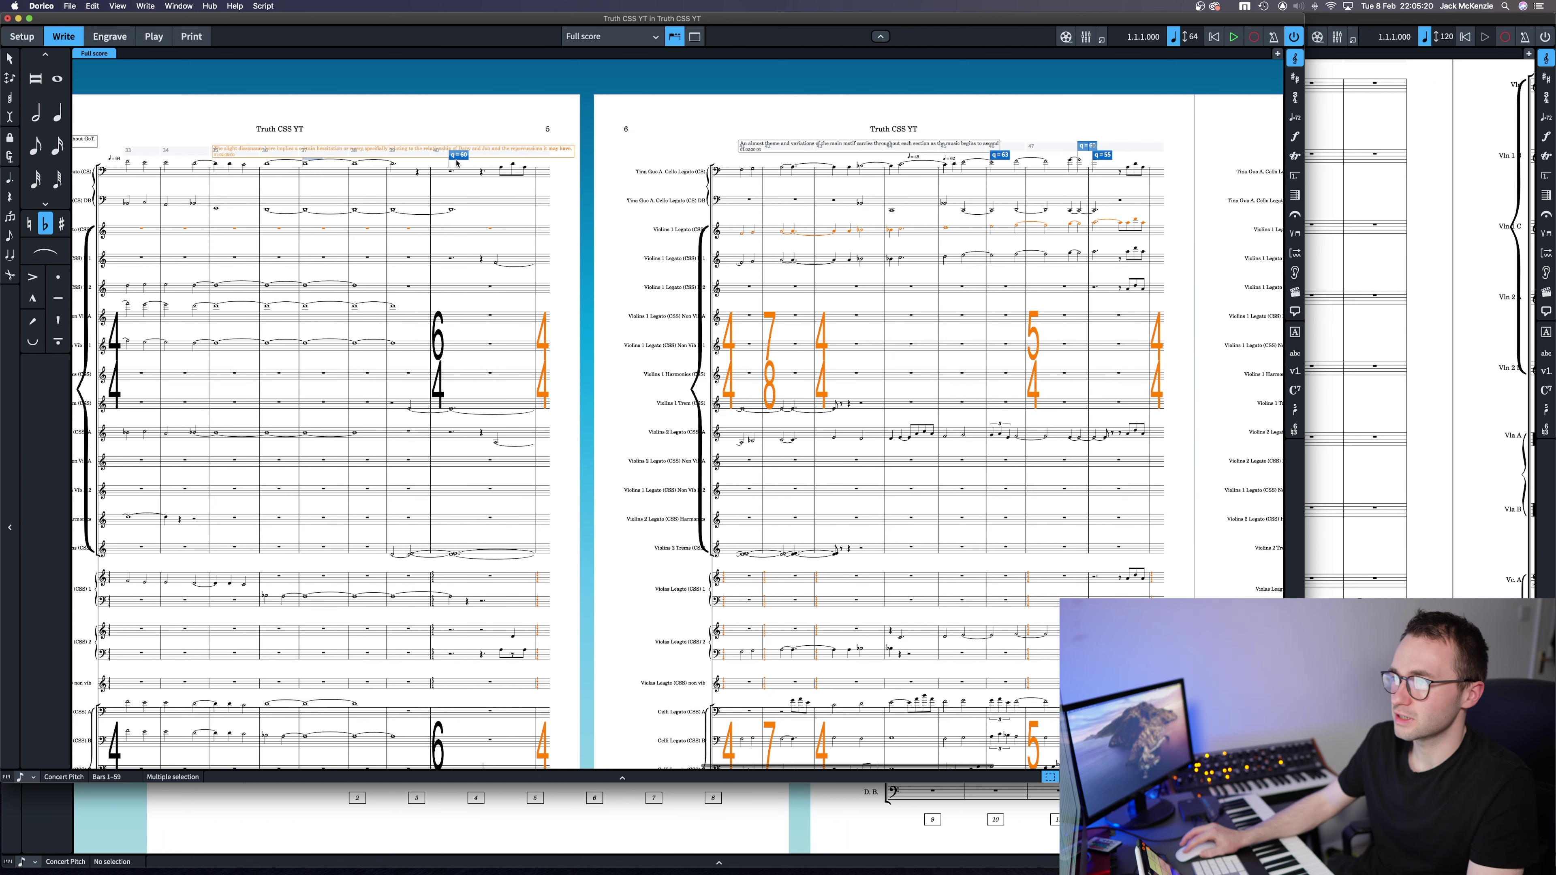
left_click(311, 154, "super")
left_click(307, 161, "super")
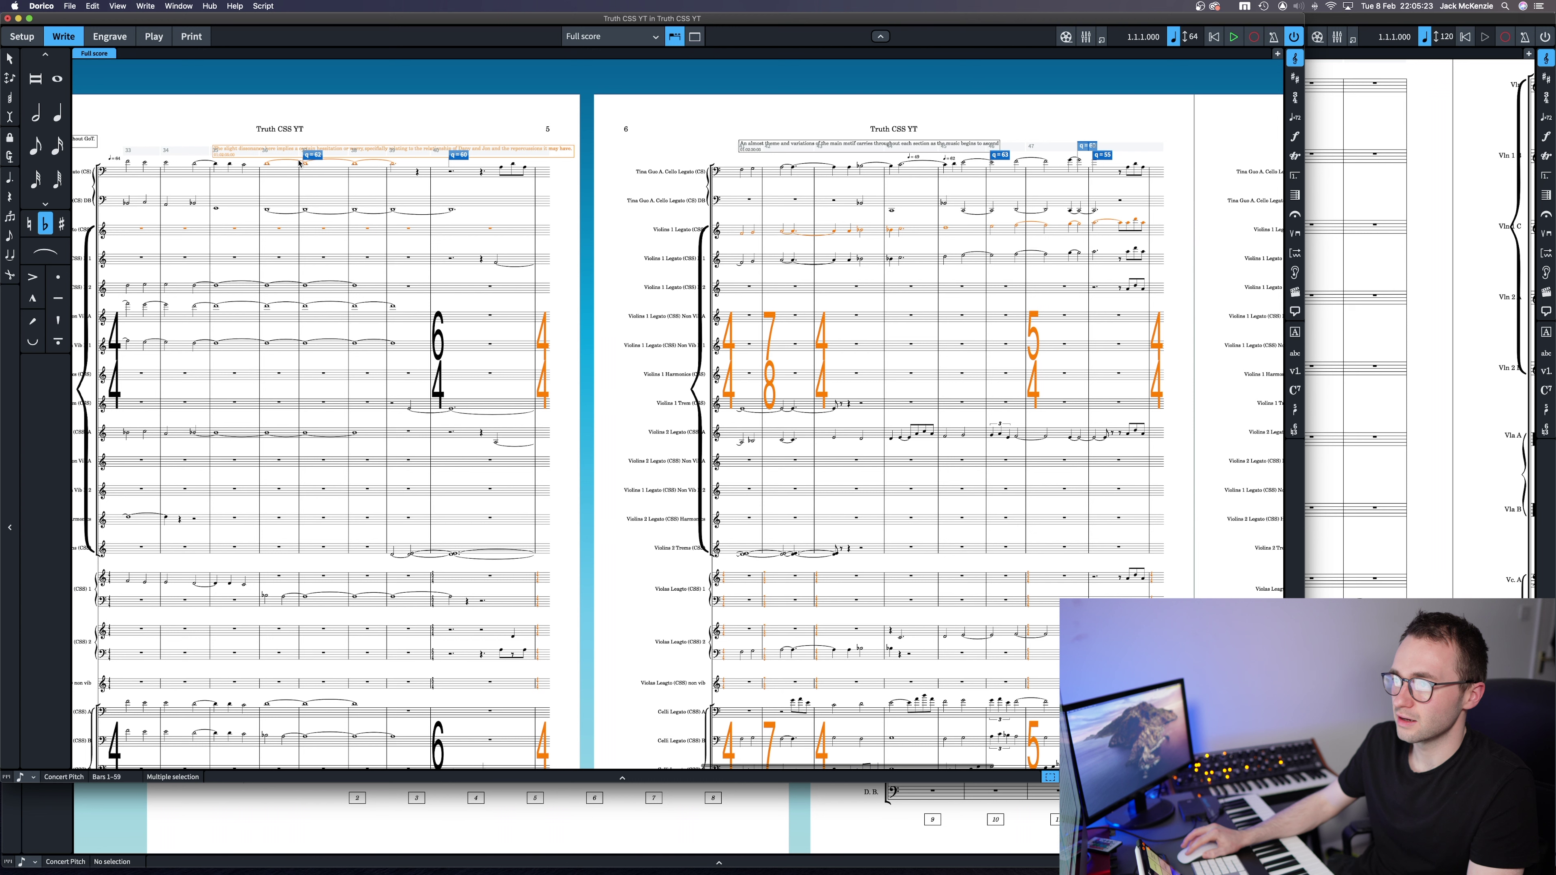
left_click(266, 162, "super")
left_click(264, 149, "super")
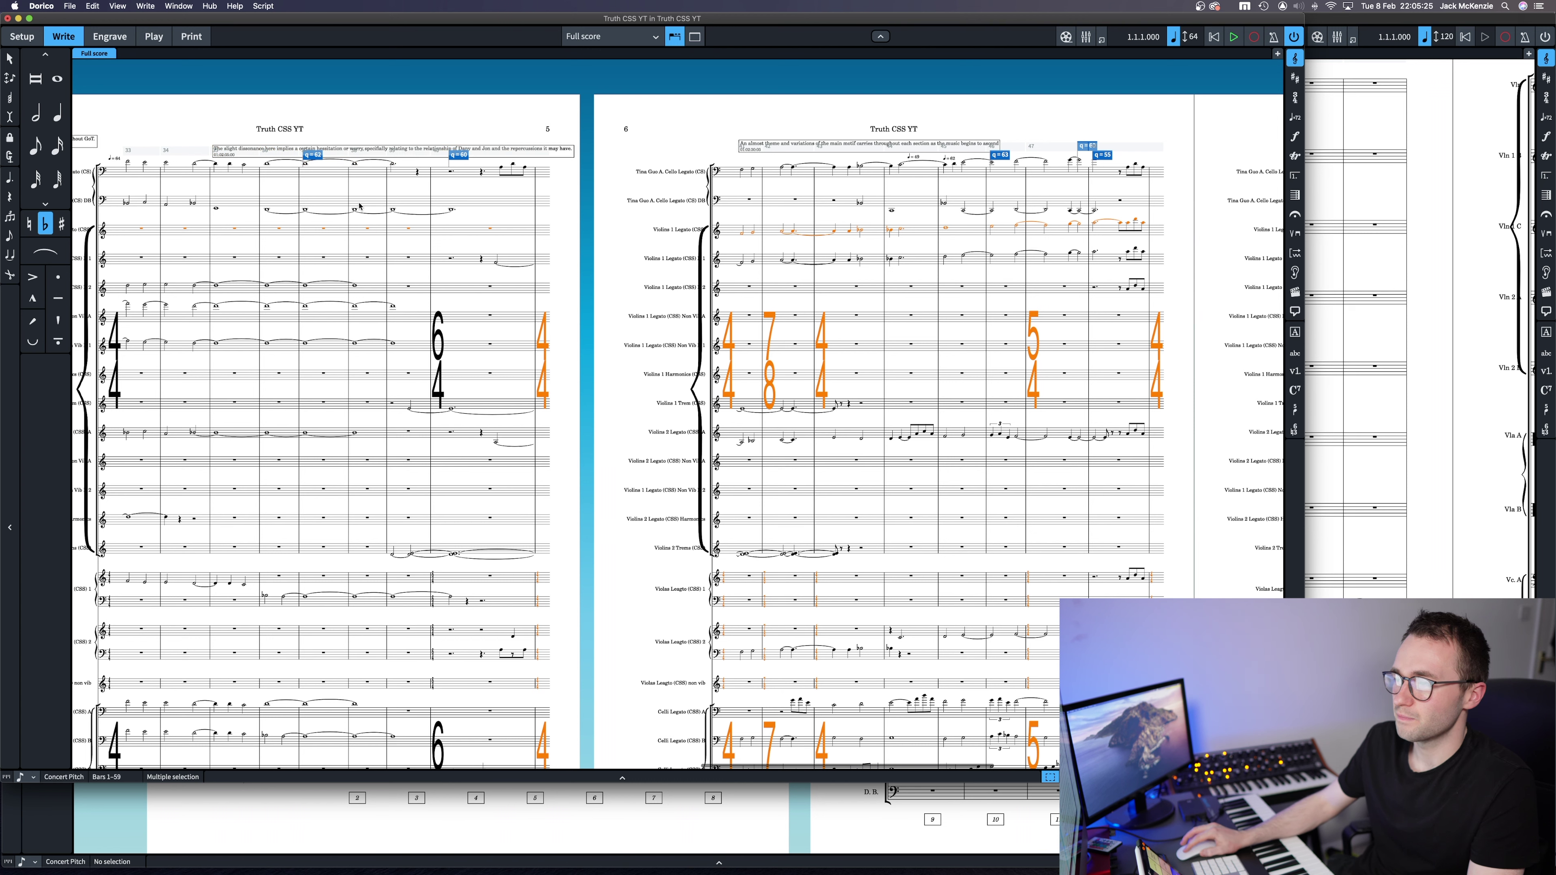
scroll(294, 307, "left", 5)
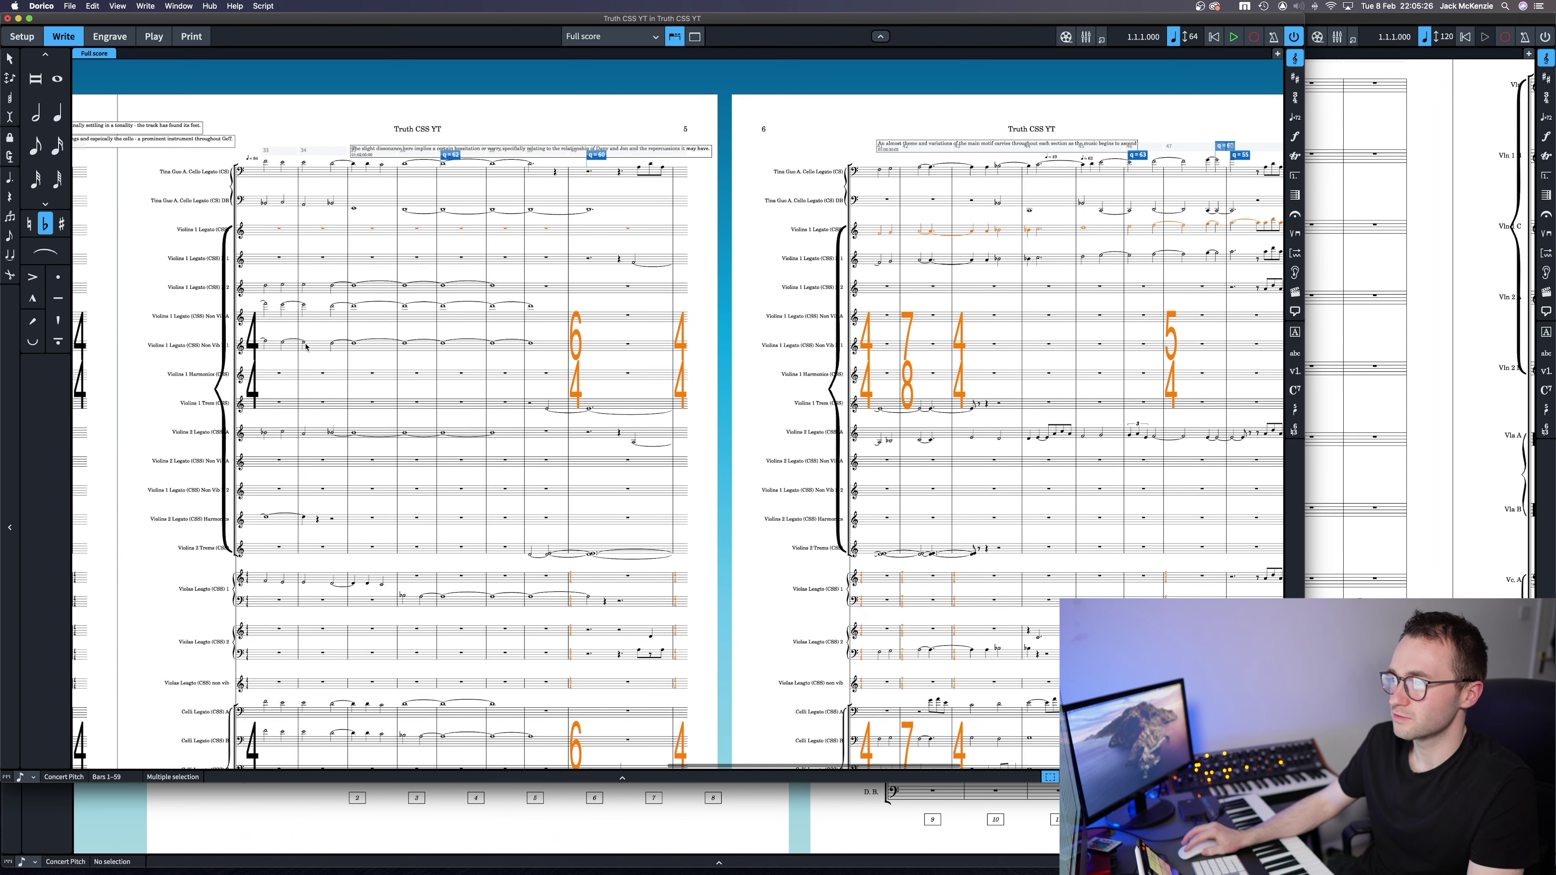
left_click(252, 345, "super")
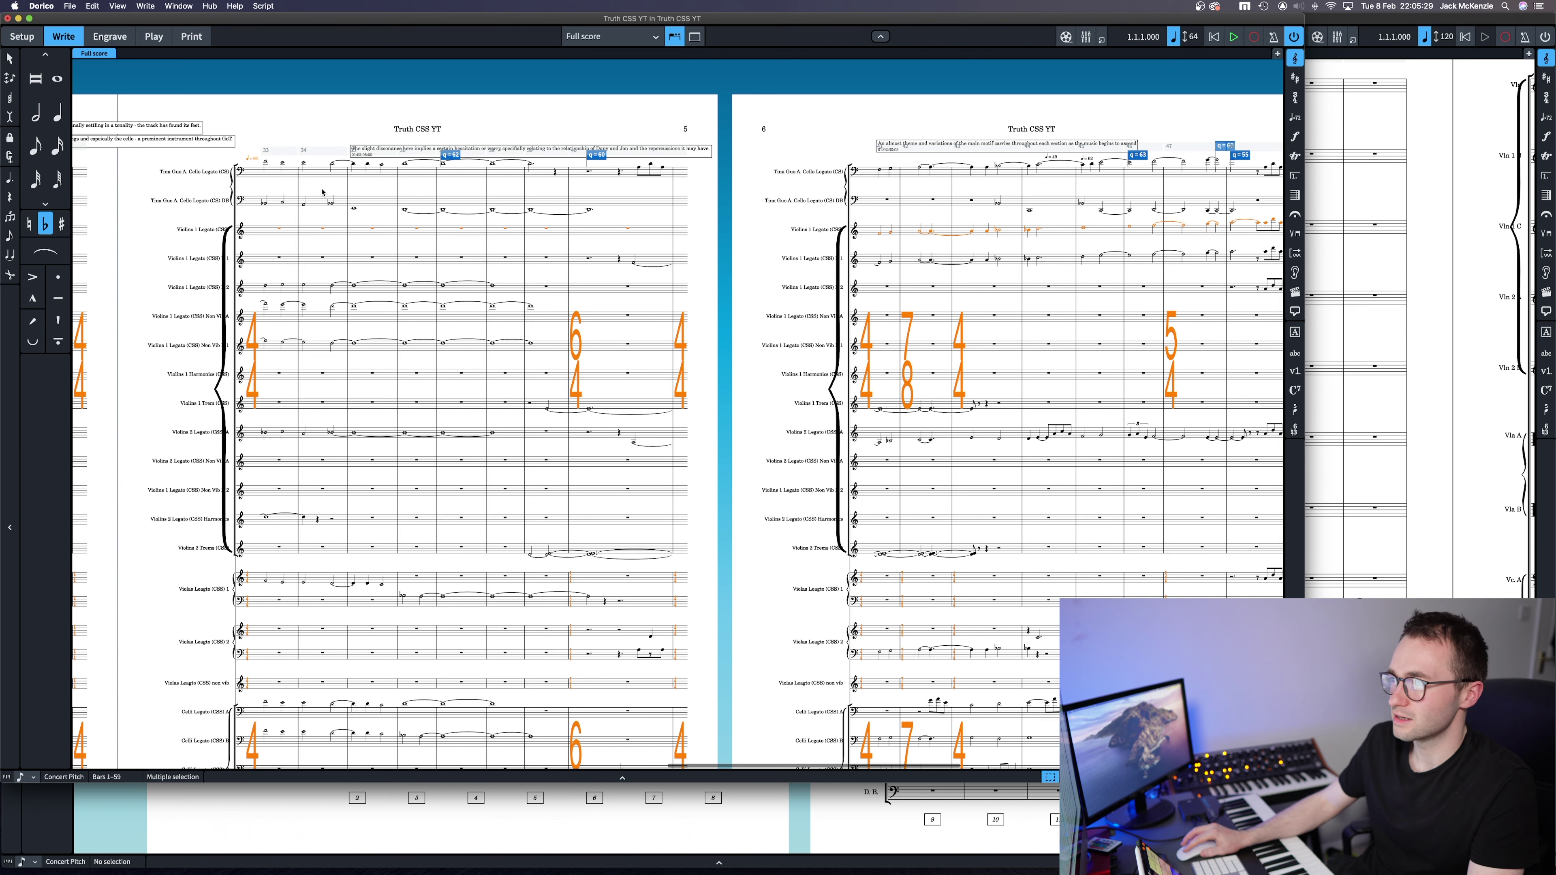
scroll(368, 196, "left", 5)
scroll(454, 212, "right", 3)
scroll(453, 212, "right", 3)
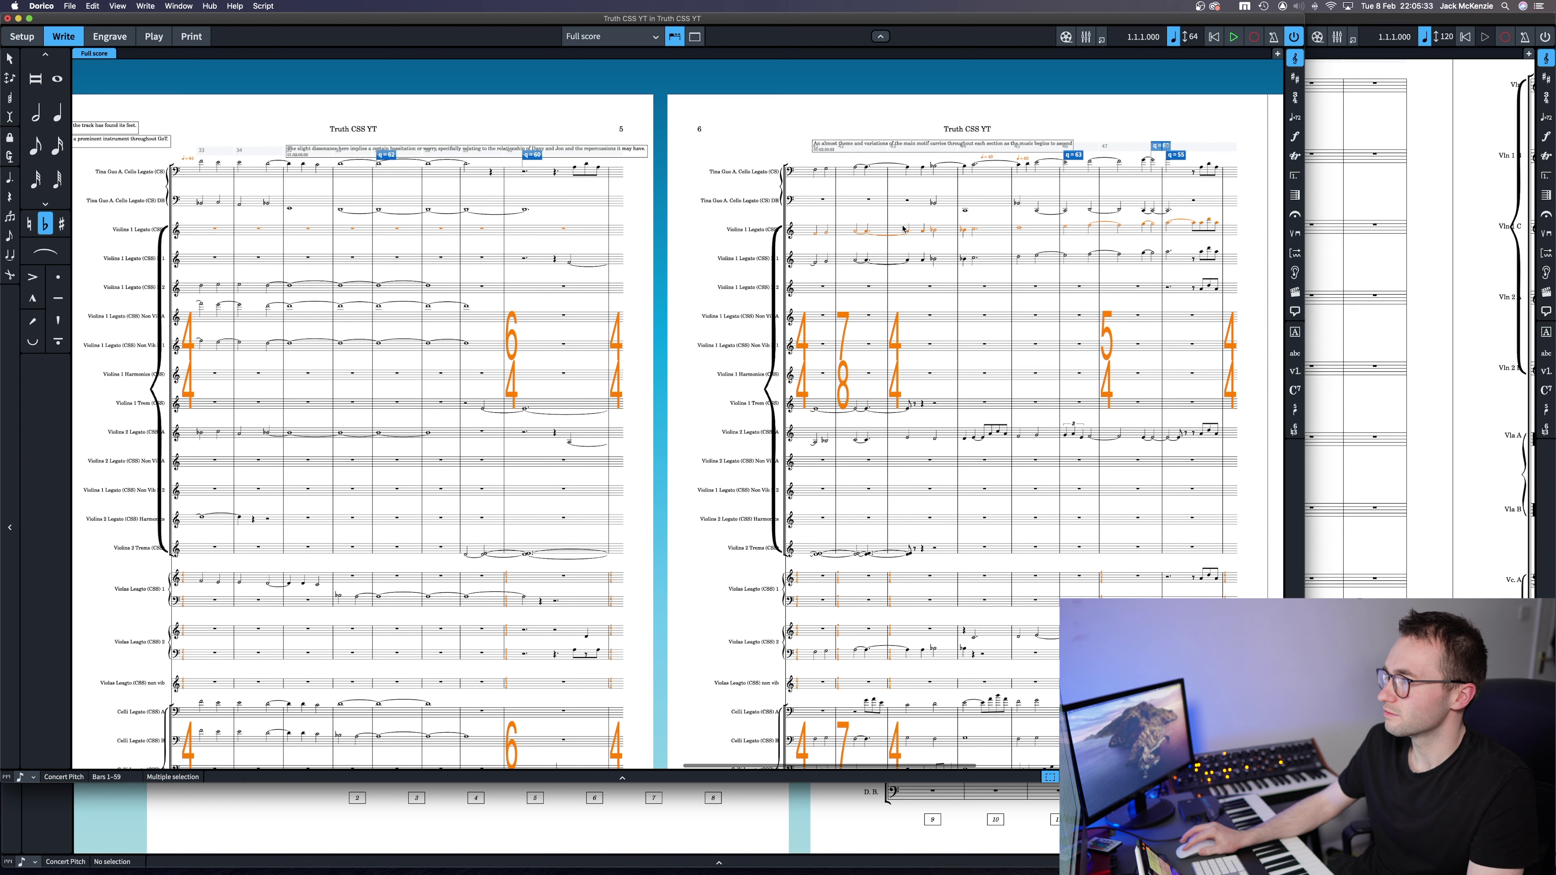
Add page 4's q = 59, q = 52 and q = 50 tempo marks, excluding the D5 text
scroll(903, 229, "left", 10)
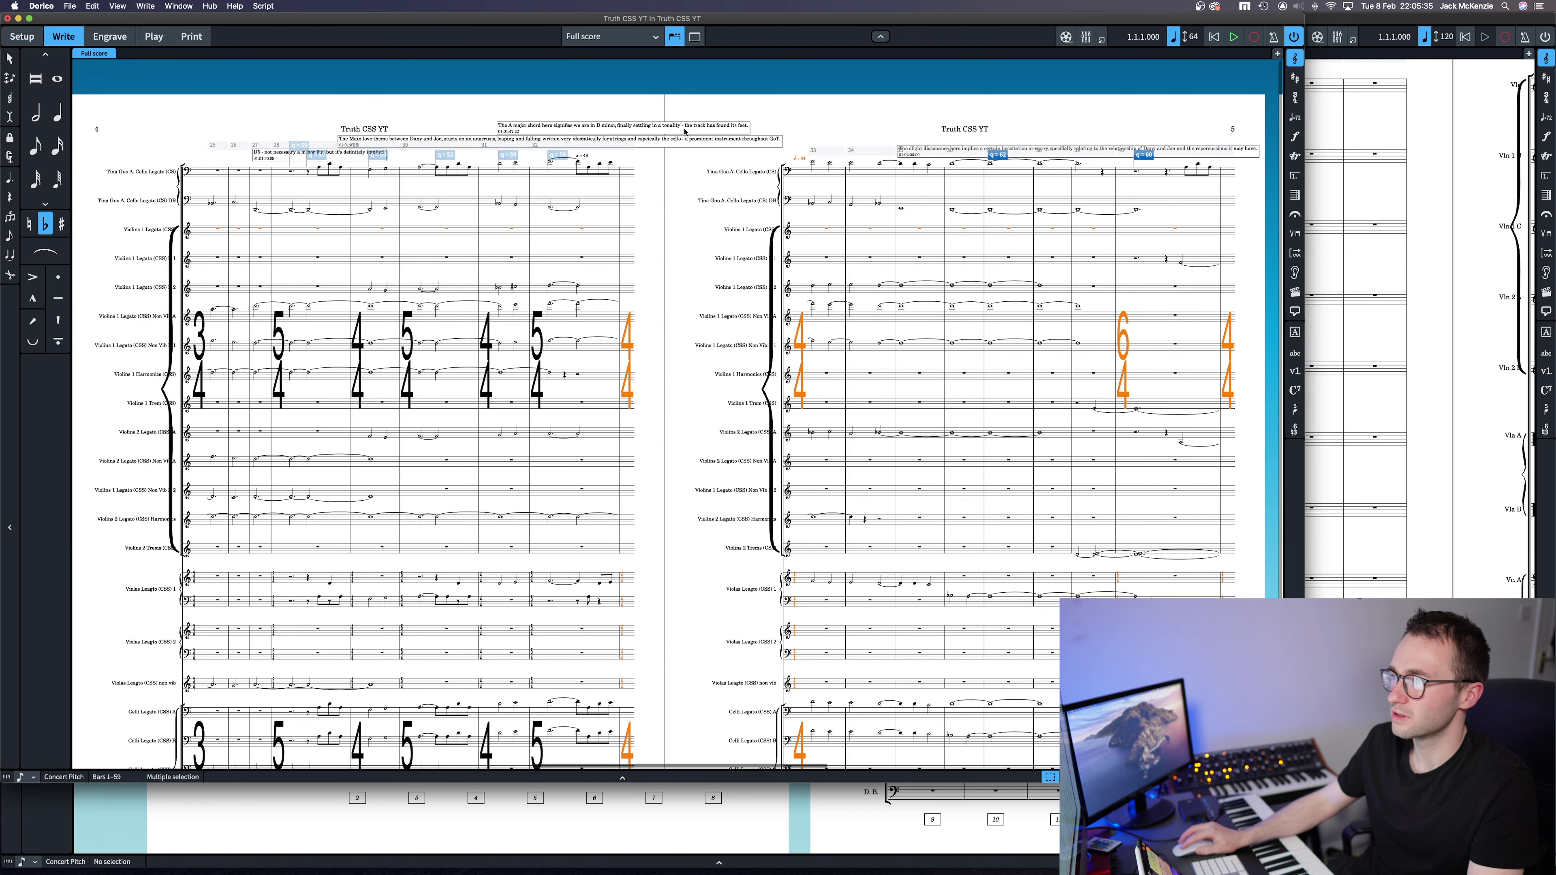
left_click(557, 154)
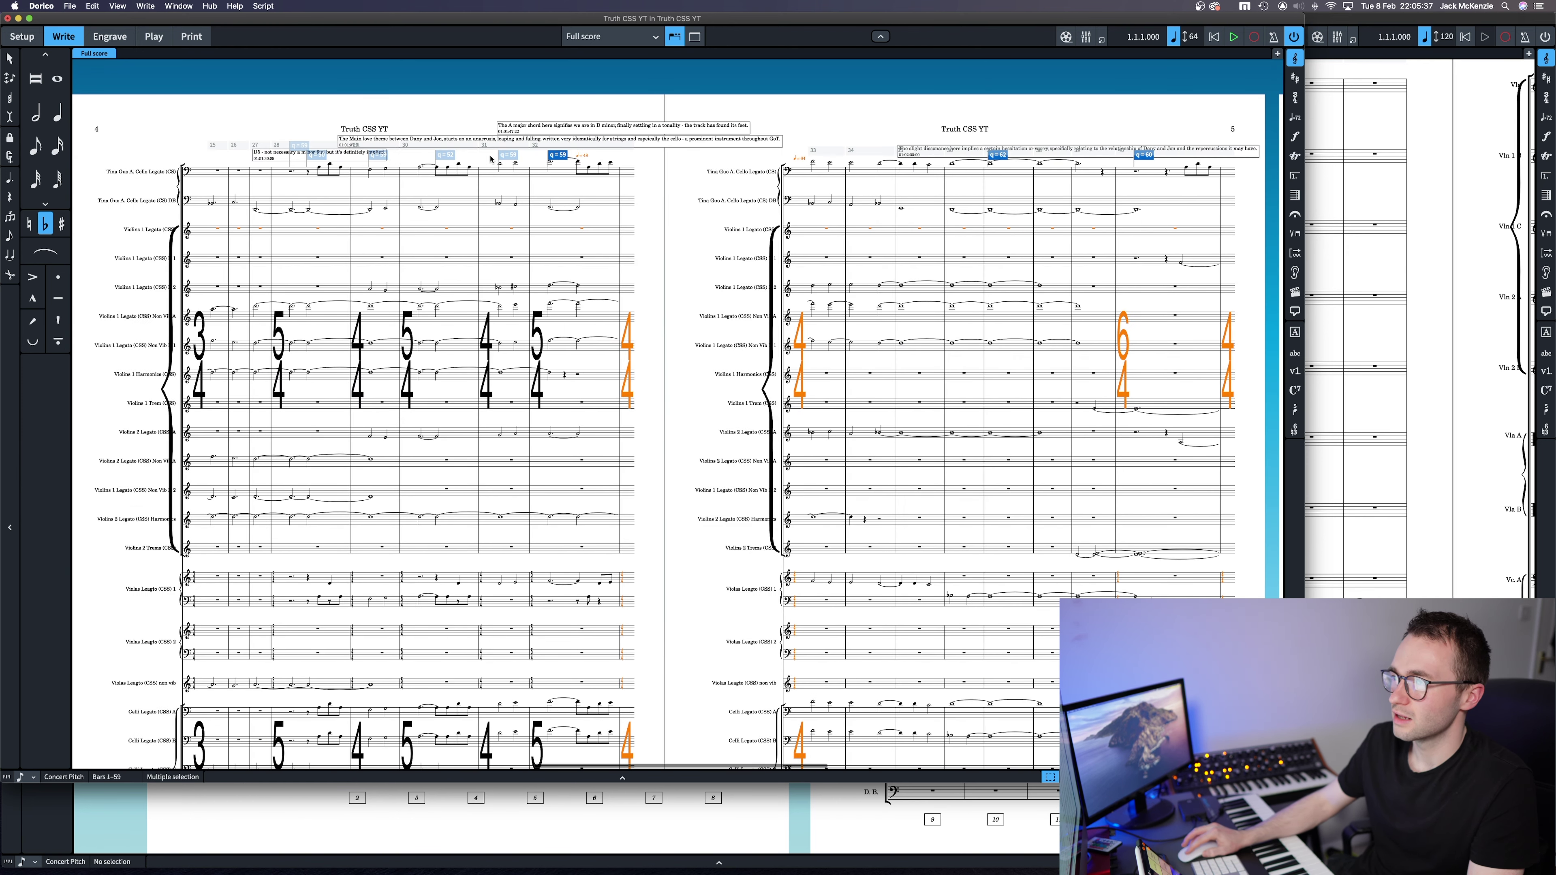
left_click(508, 155, "super")
left_click(445, 154, "super")
left_click(378, 155, "super")
left_click(350, 158, "super")
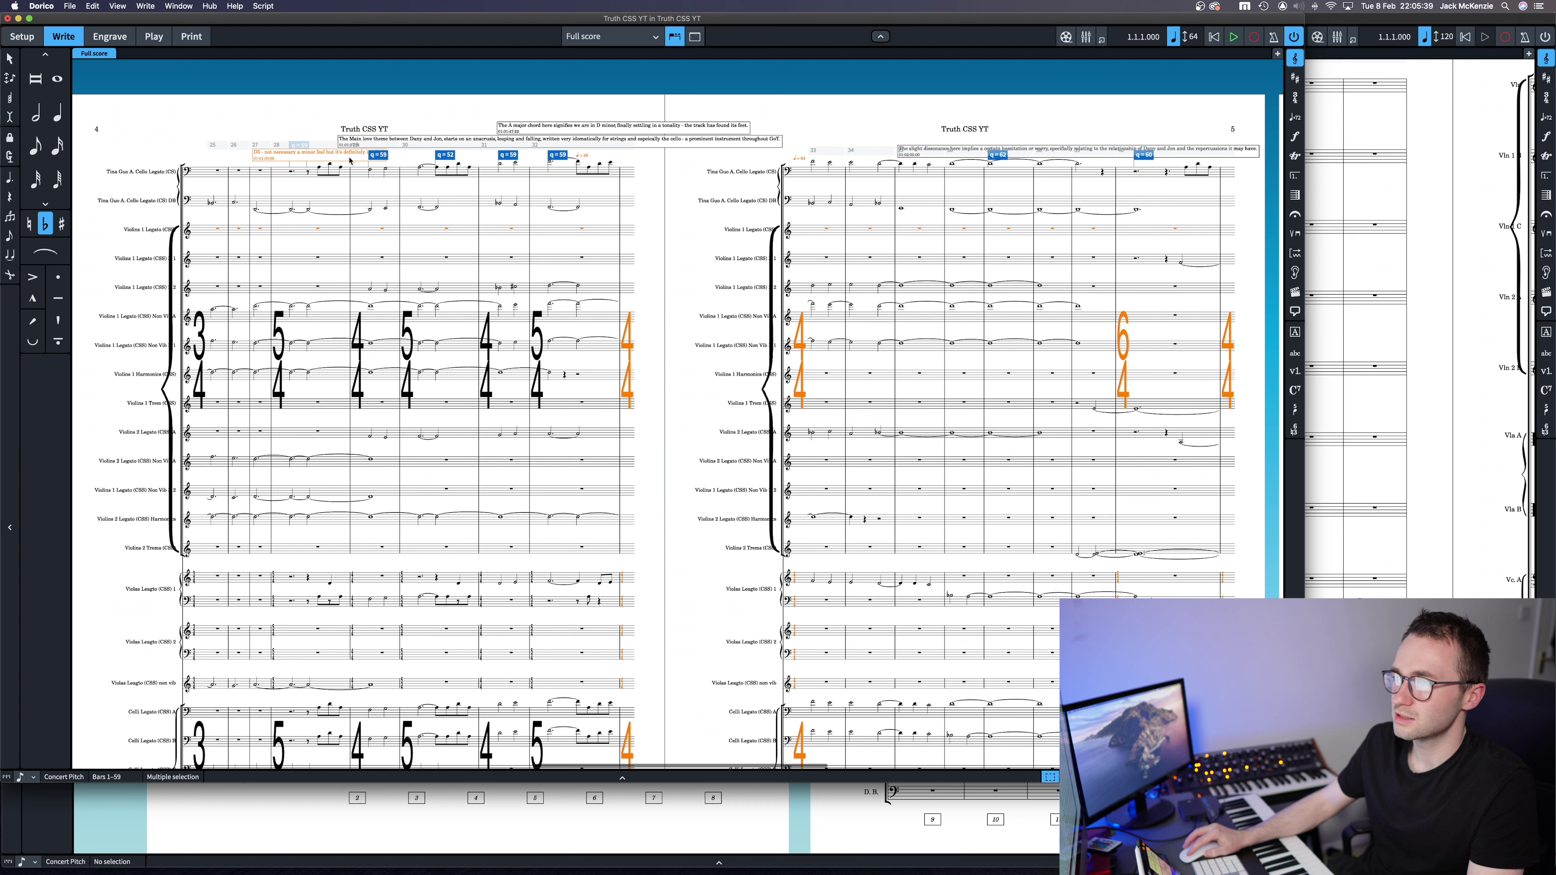
left_click(317, 156, "super")
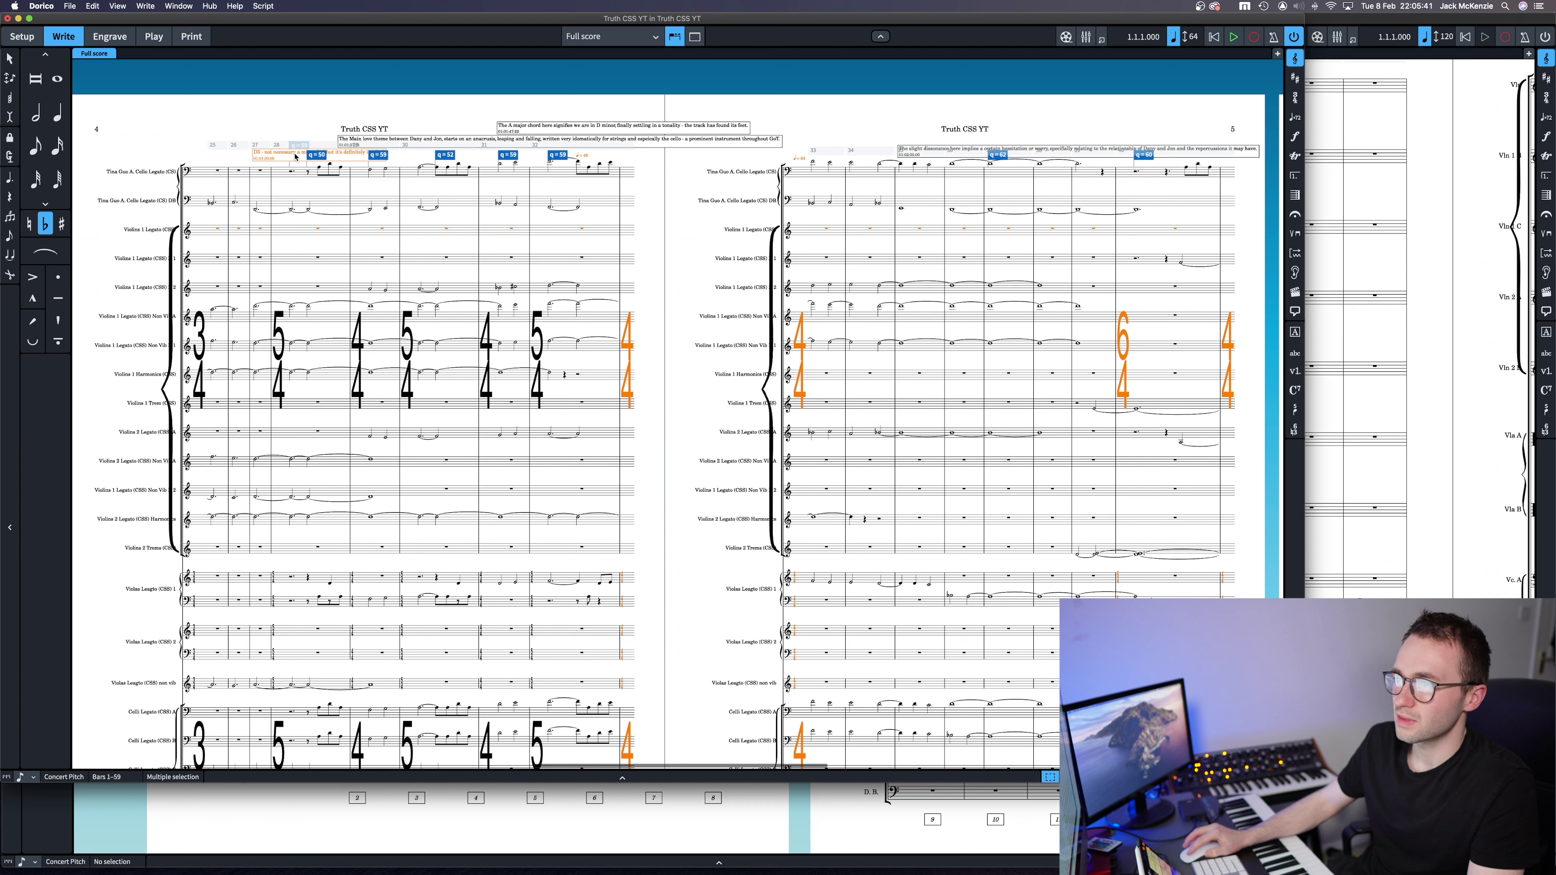
left_click(295, 157, "super")
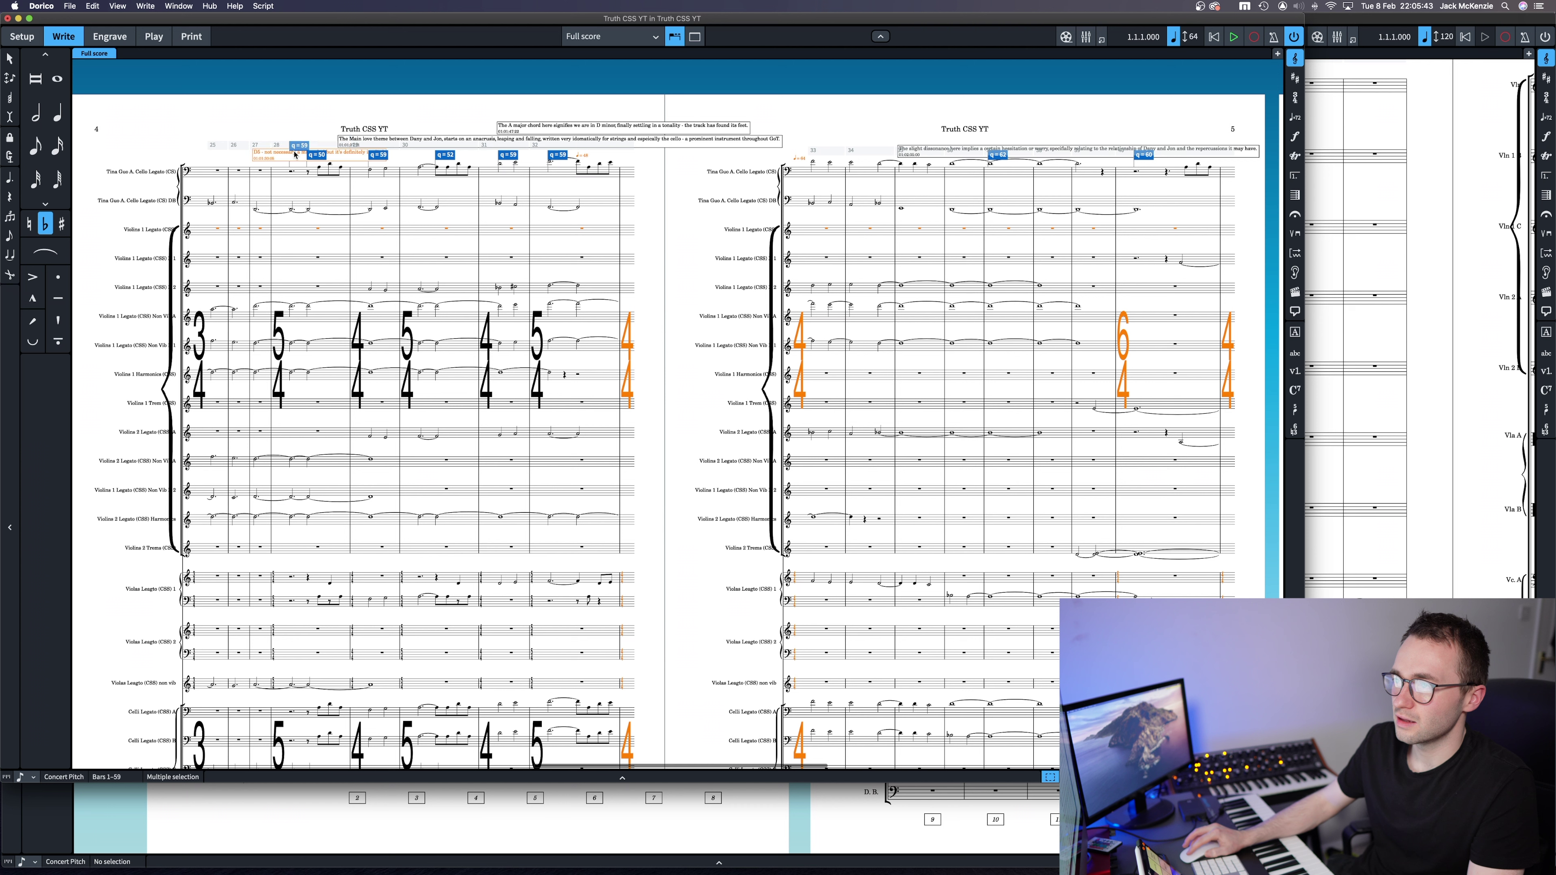
Add page 4's 5/4 and 4/4 time signatures to the selection and return to page 1
left_click(537, 339, "super")
left_click(487, 337, "super")
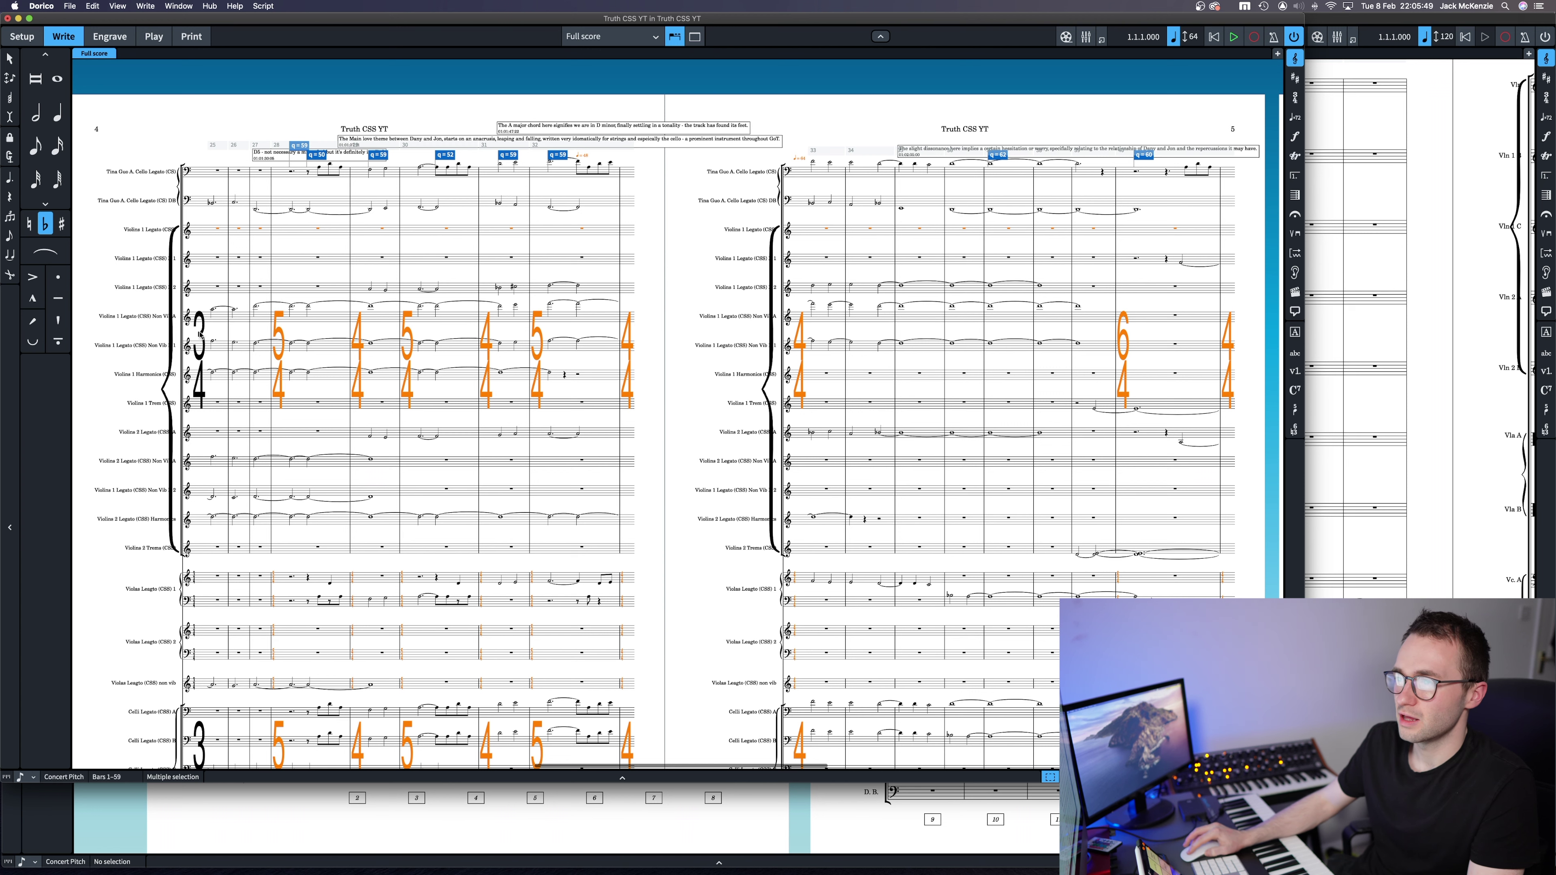
scroll(300, 274, "left", 10)
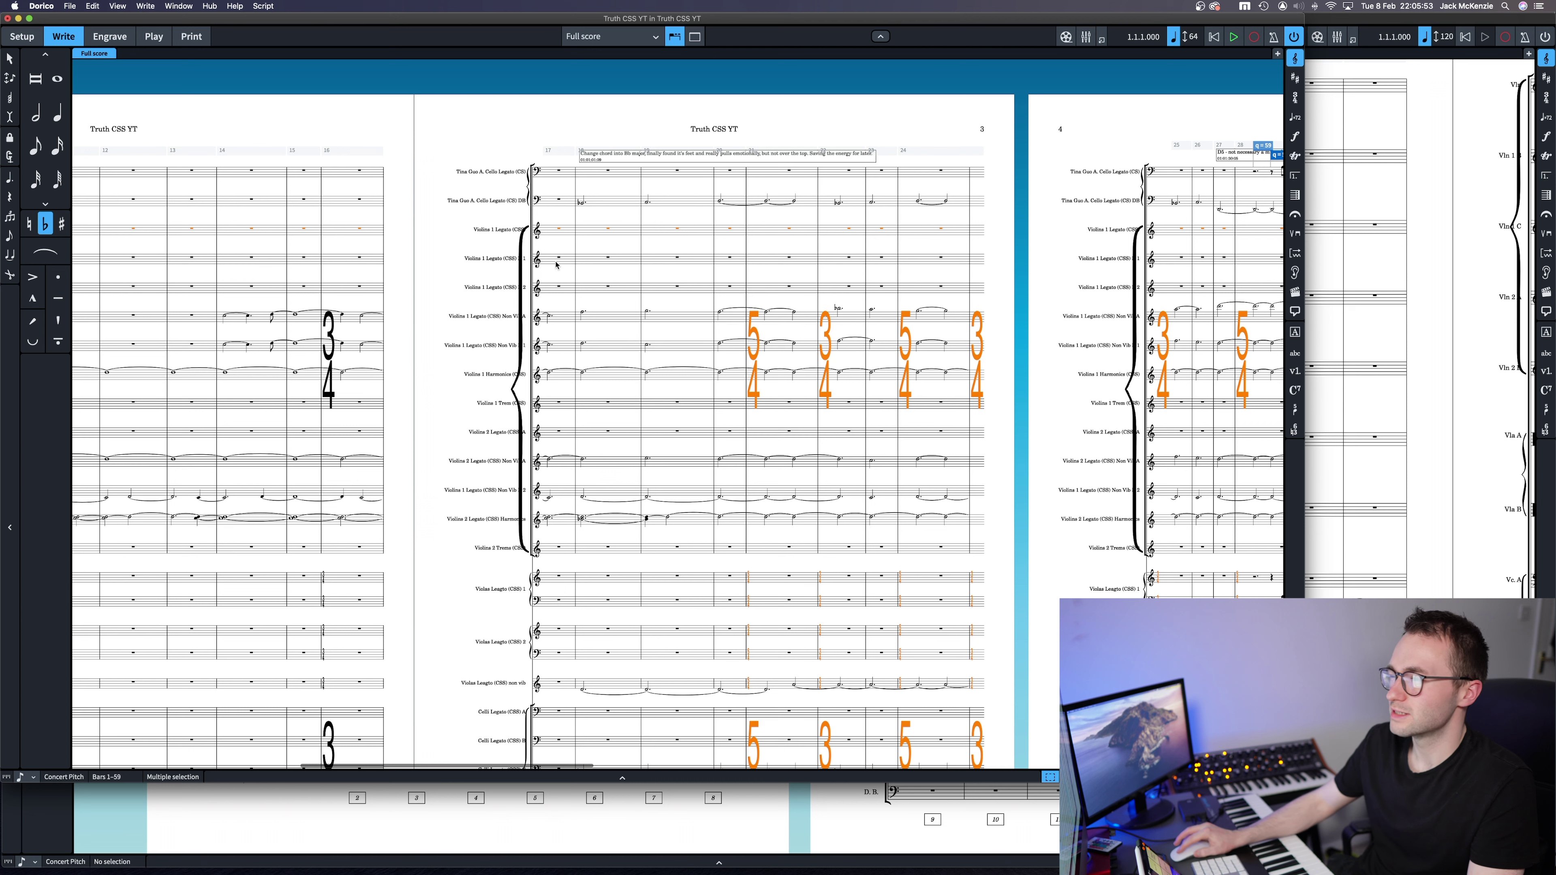
scroll(737, 263, "left", 5)
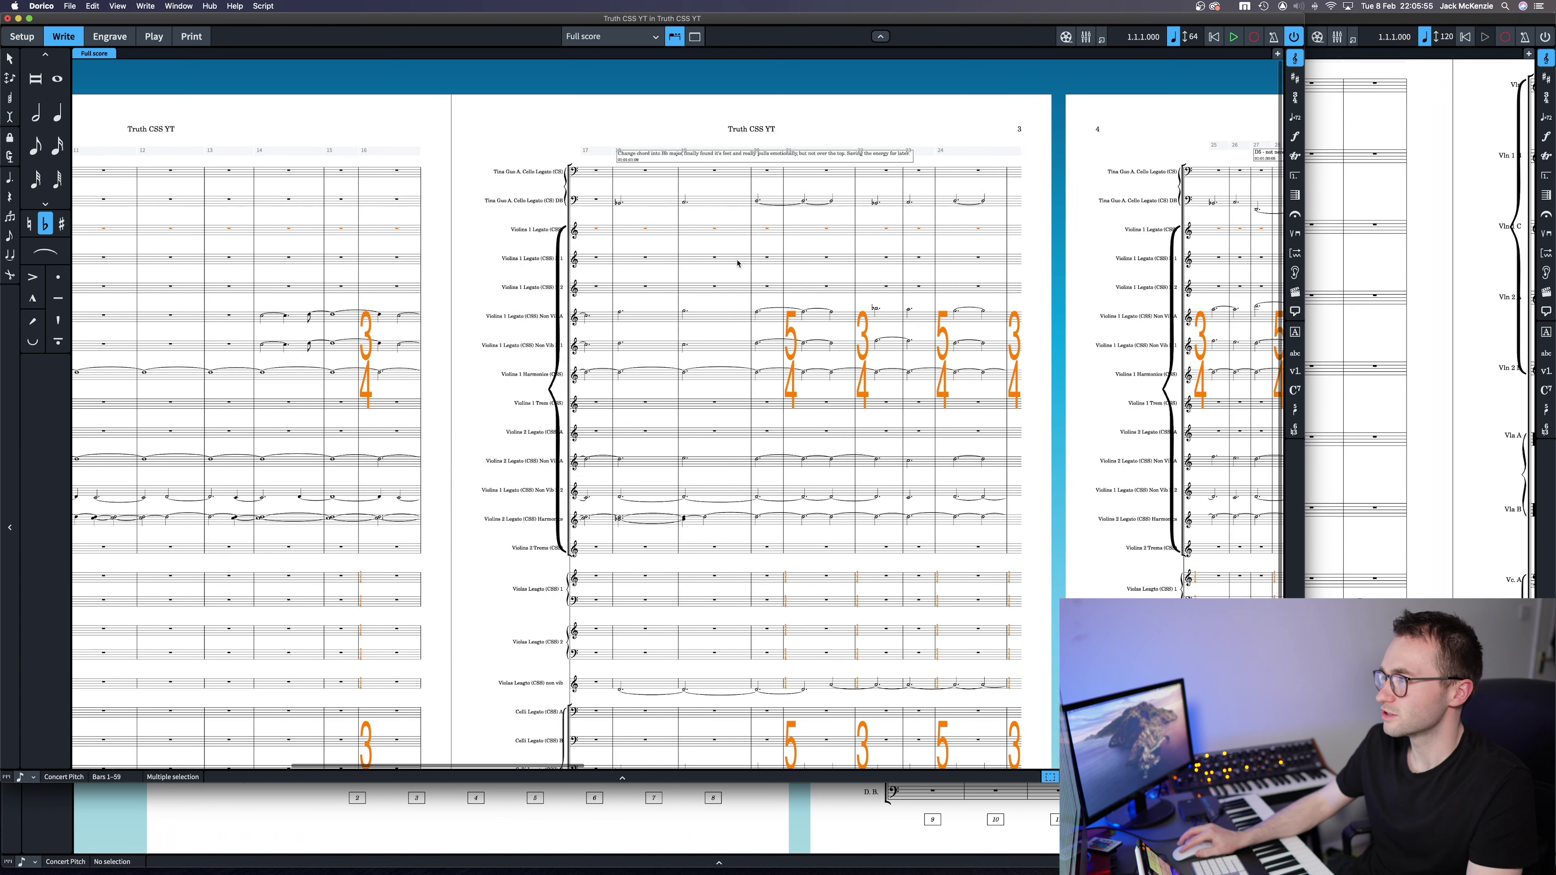
scroll(737, 264, "left", 5)
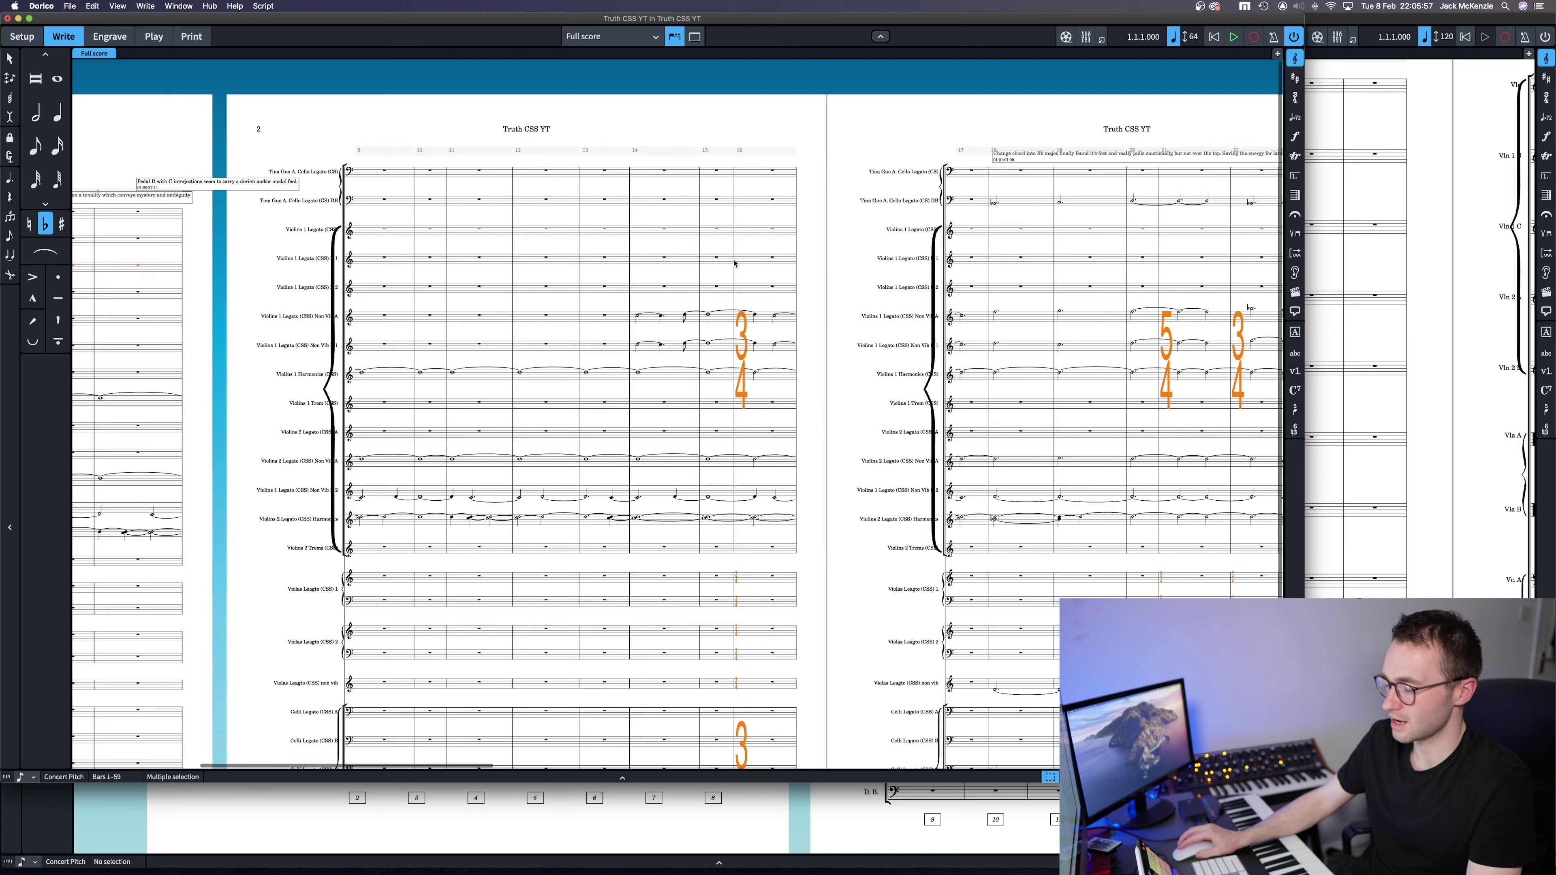
scroll(734, 263, "left", 2)
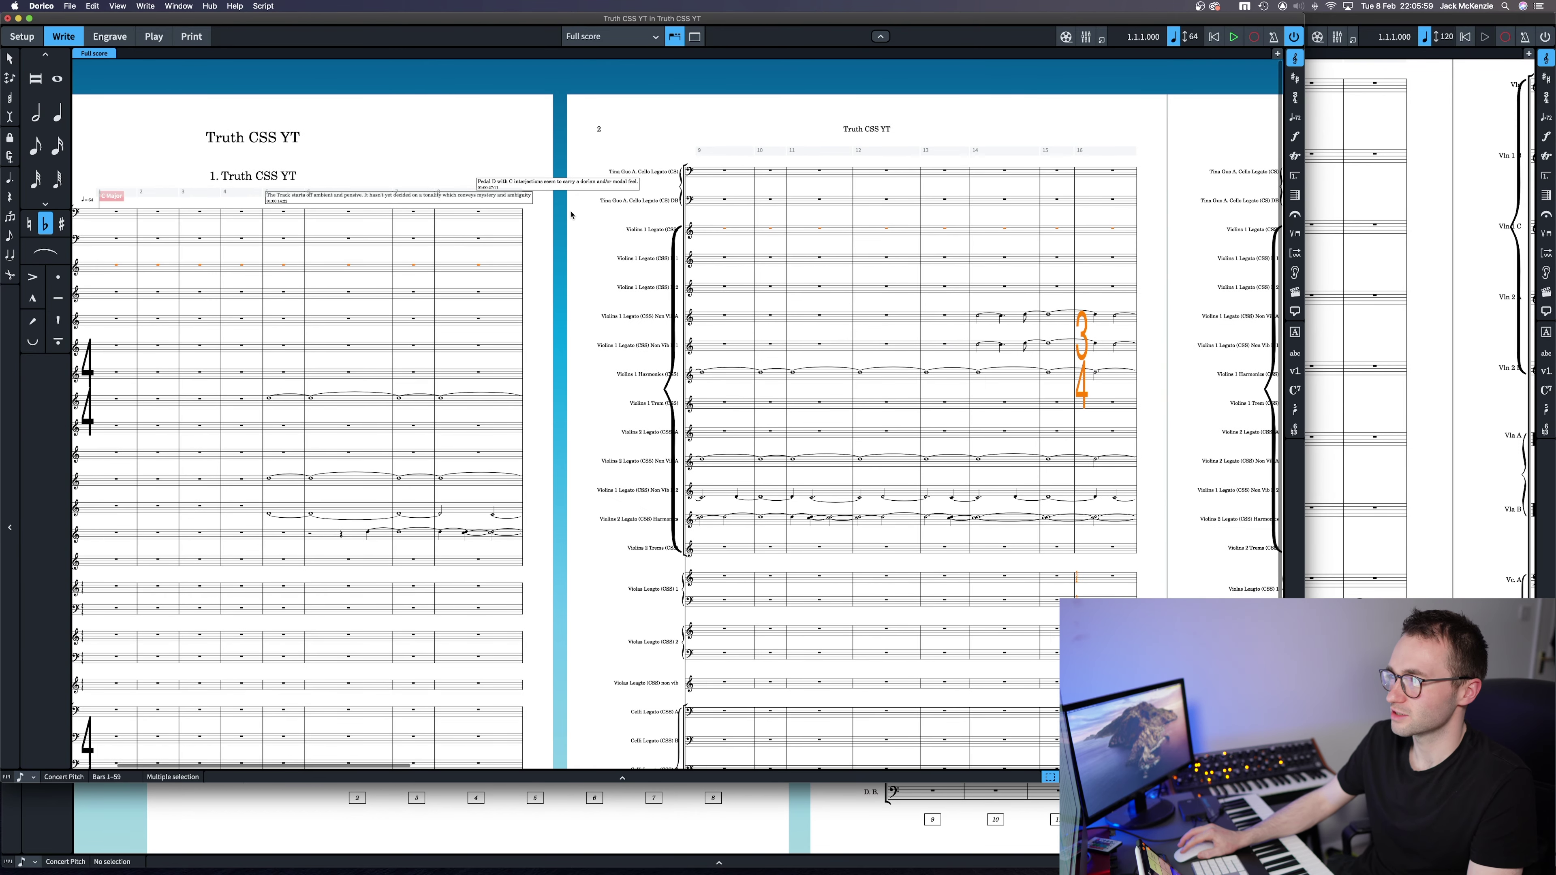
scroll(570, 215, "left", 3)
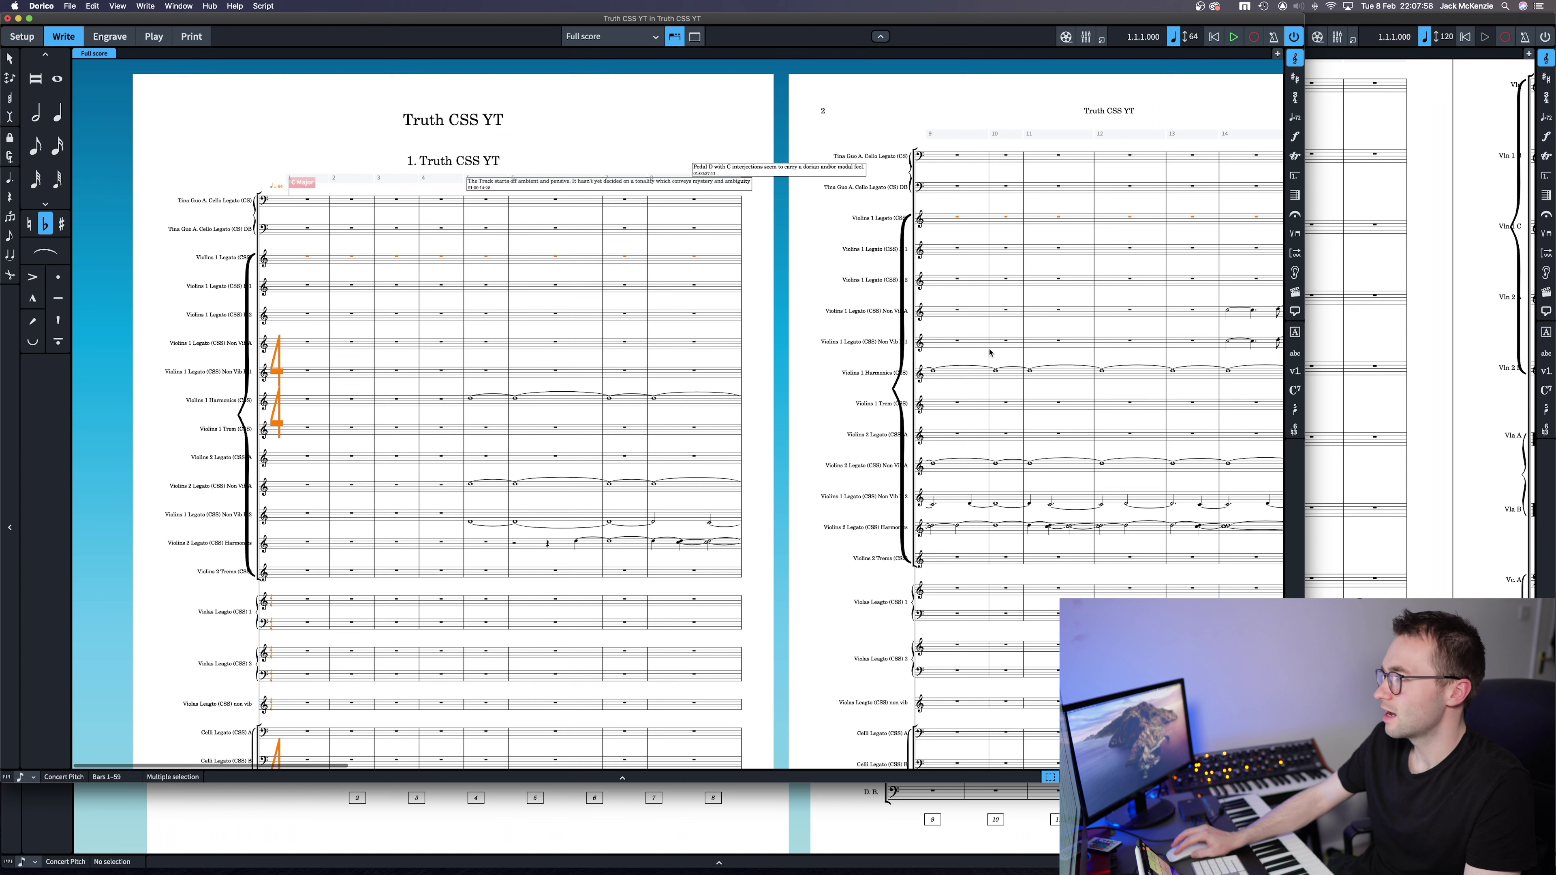
Paste the violin line into the template's top violin staff and check the 4/4, 3/4, 5/4, 7/8 and 6/4 changes
left_click(1381, 346)
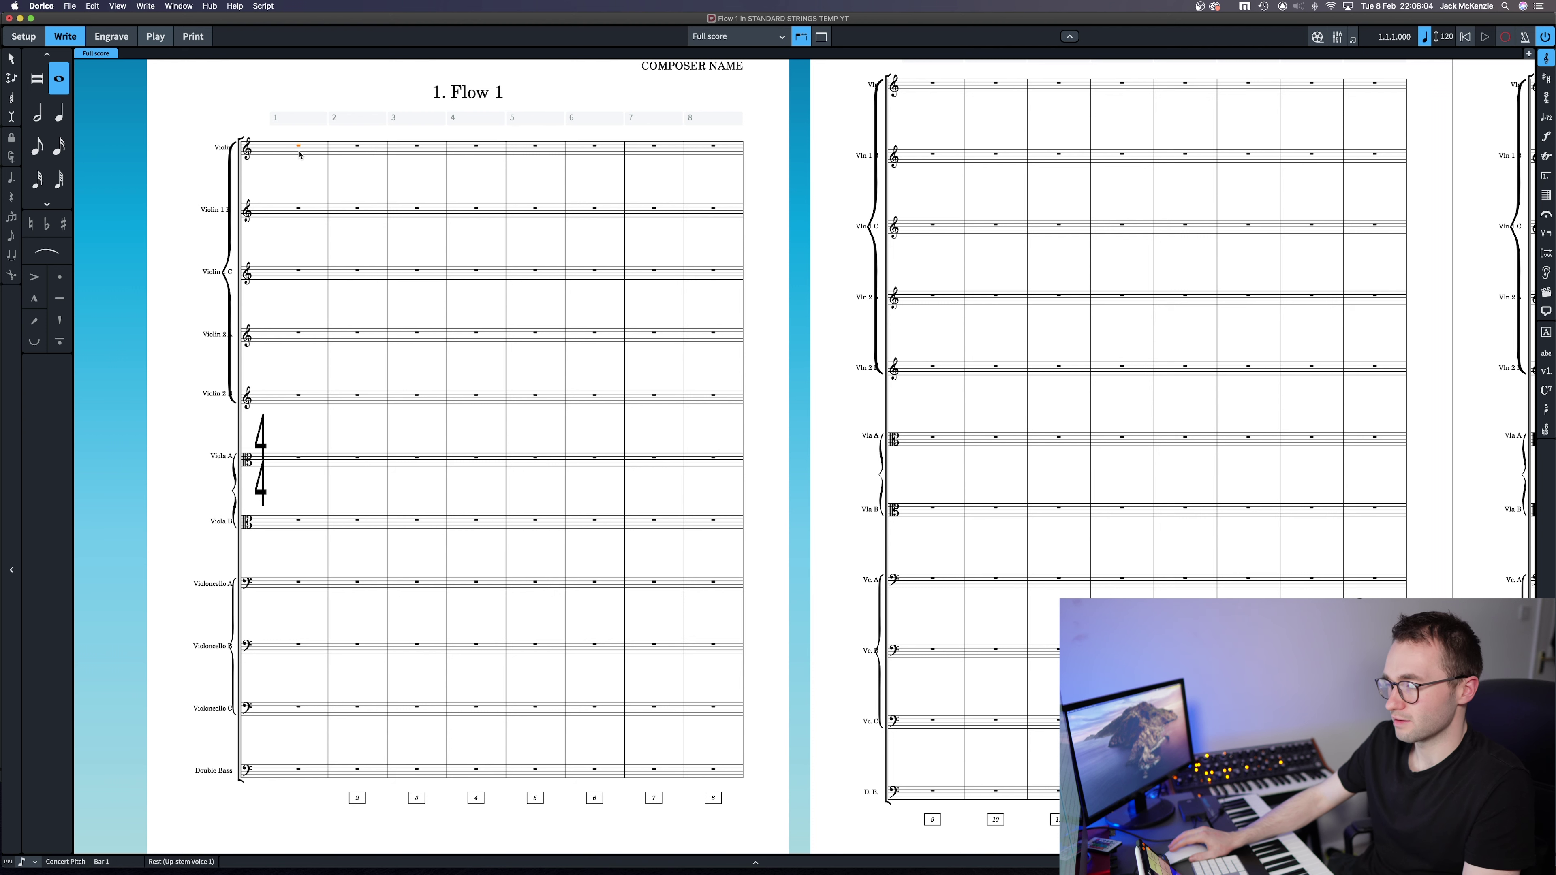
key("super+shift+a")
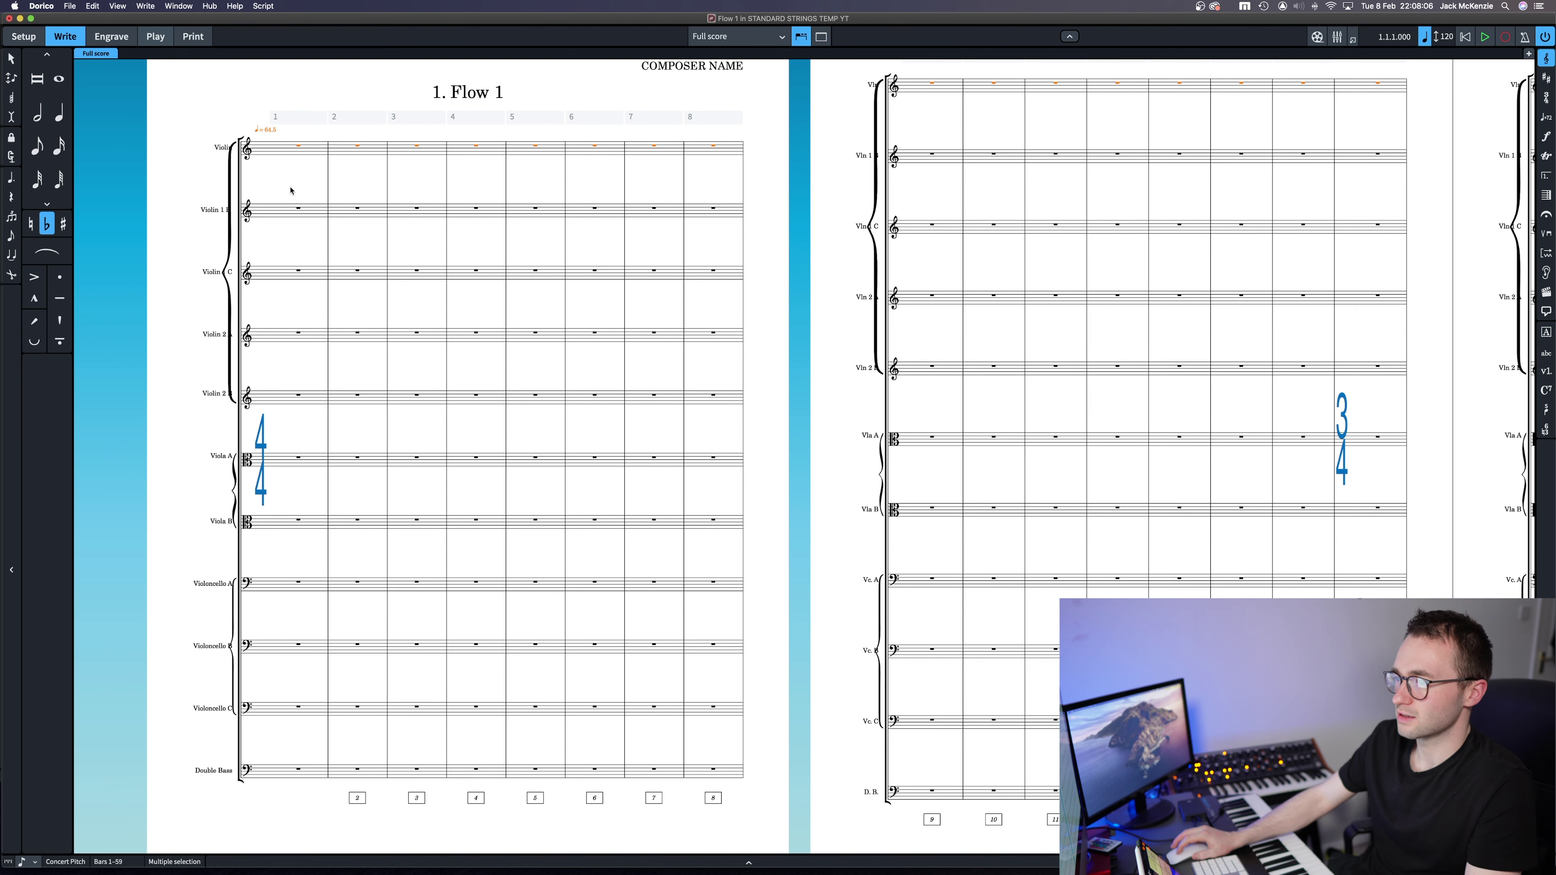
scroll(292, 198, "up", 2)
scroll(316, 226, "right", 1)
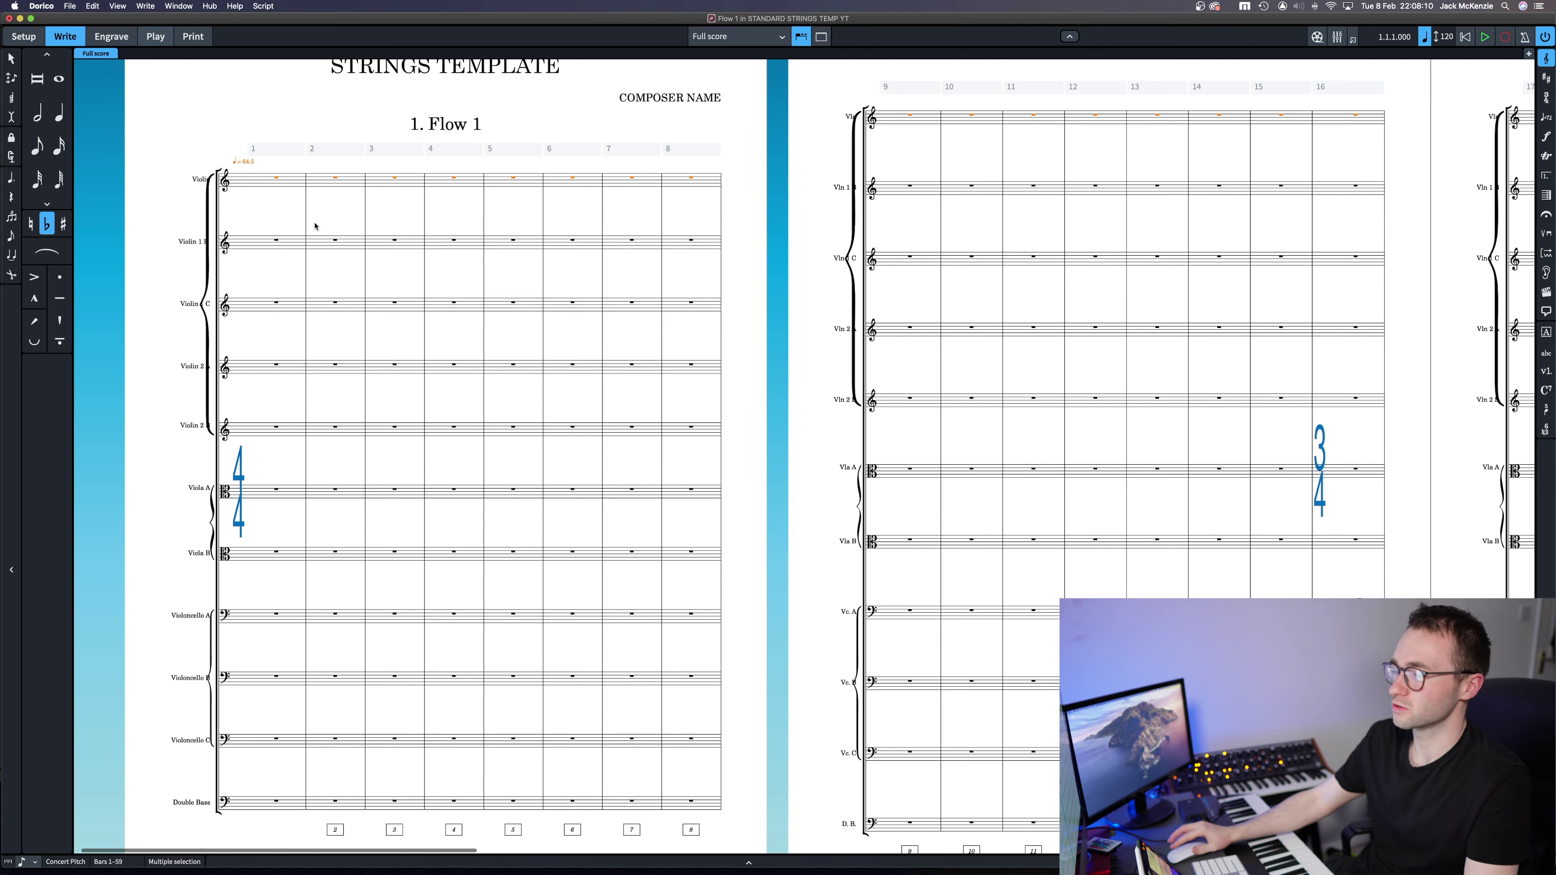
key("super+minus")
scroll(612, 361, "right", 10)
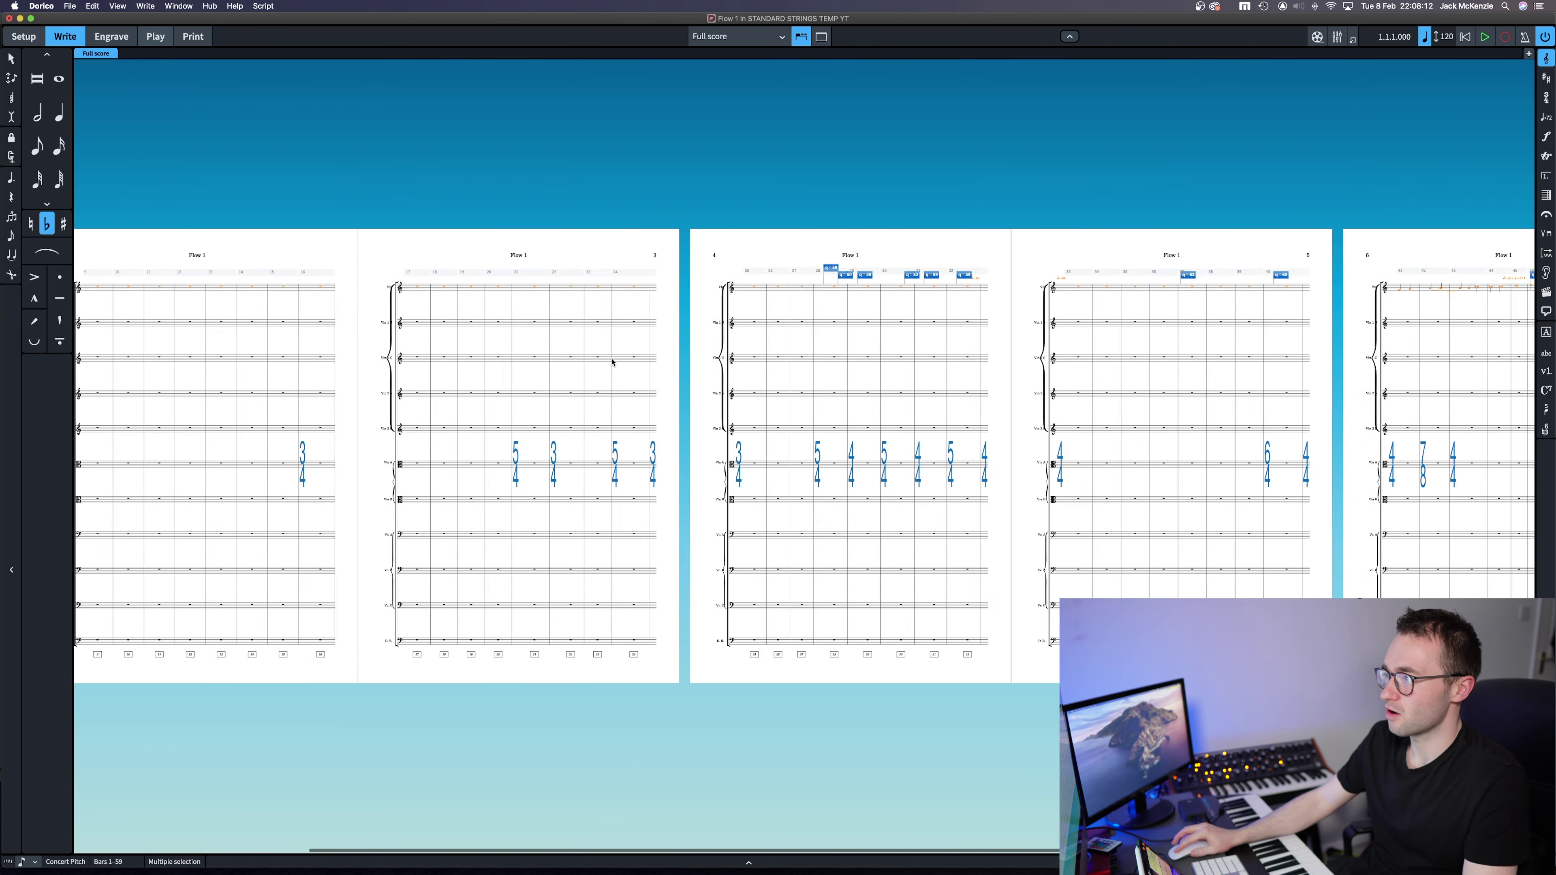
scroll(608, 367, "right", 10)
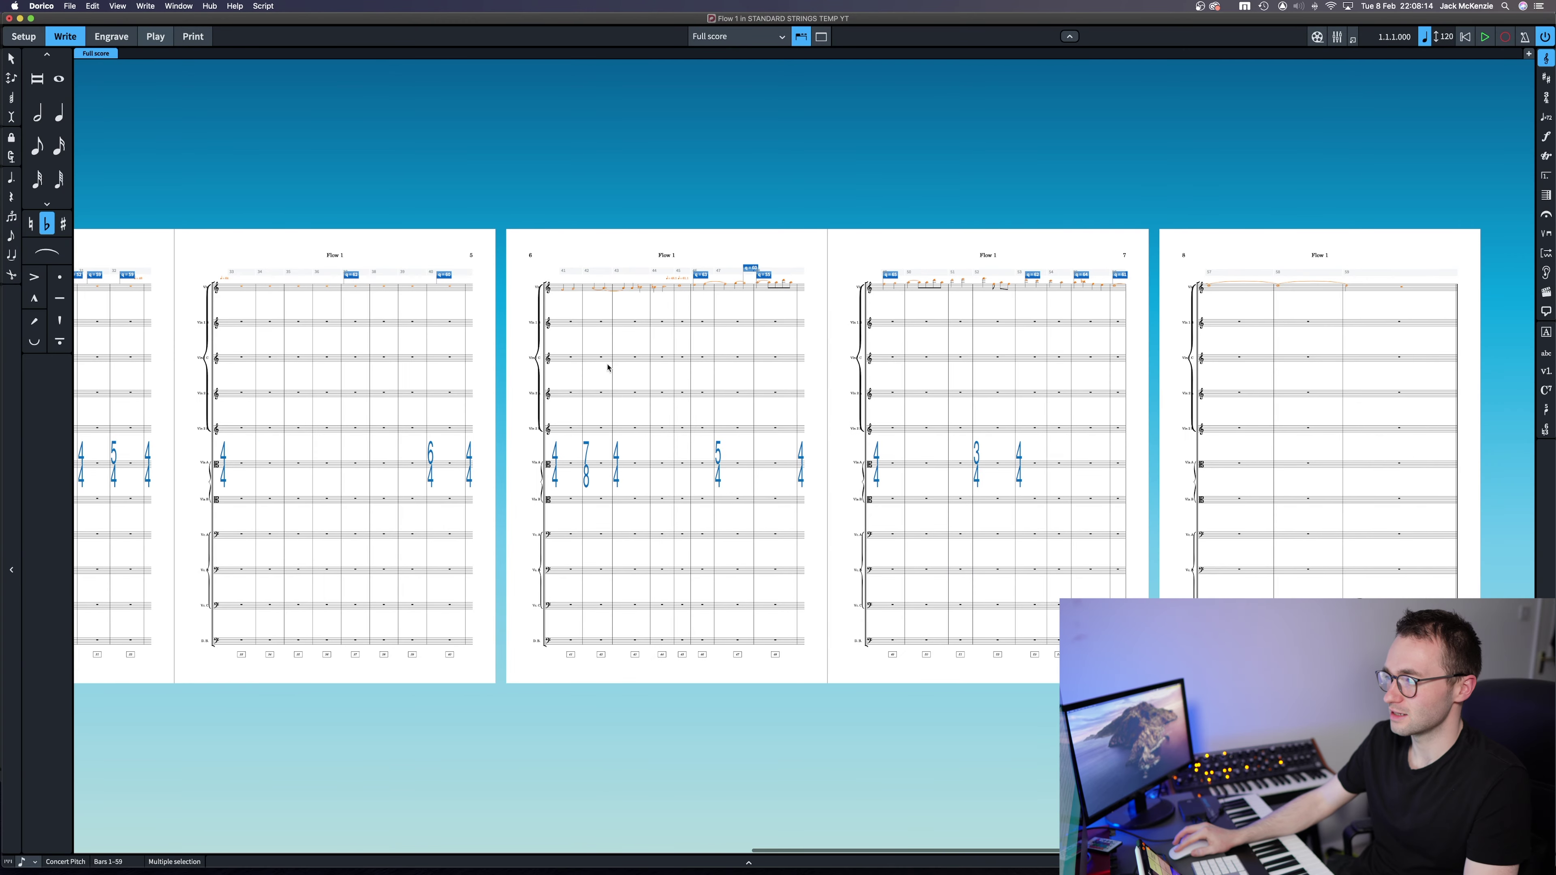
scroll(608, 366, "right", 10)
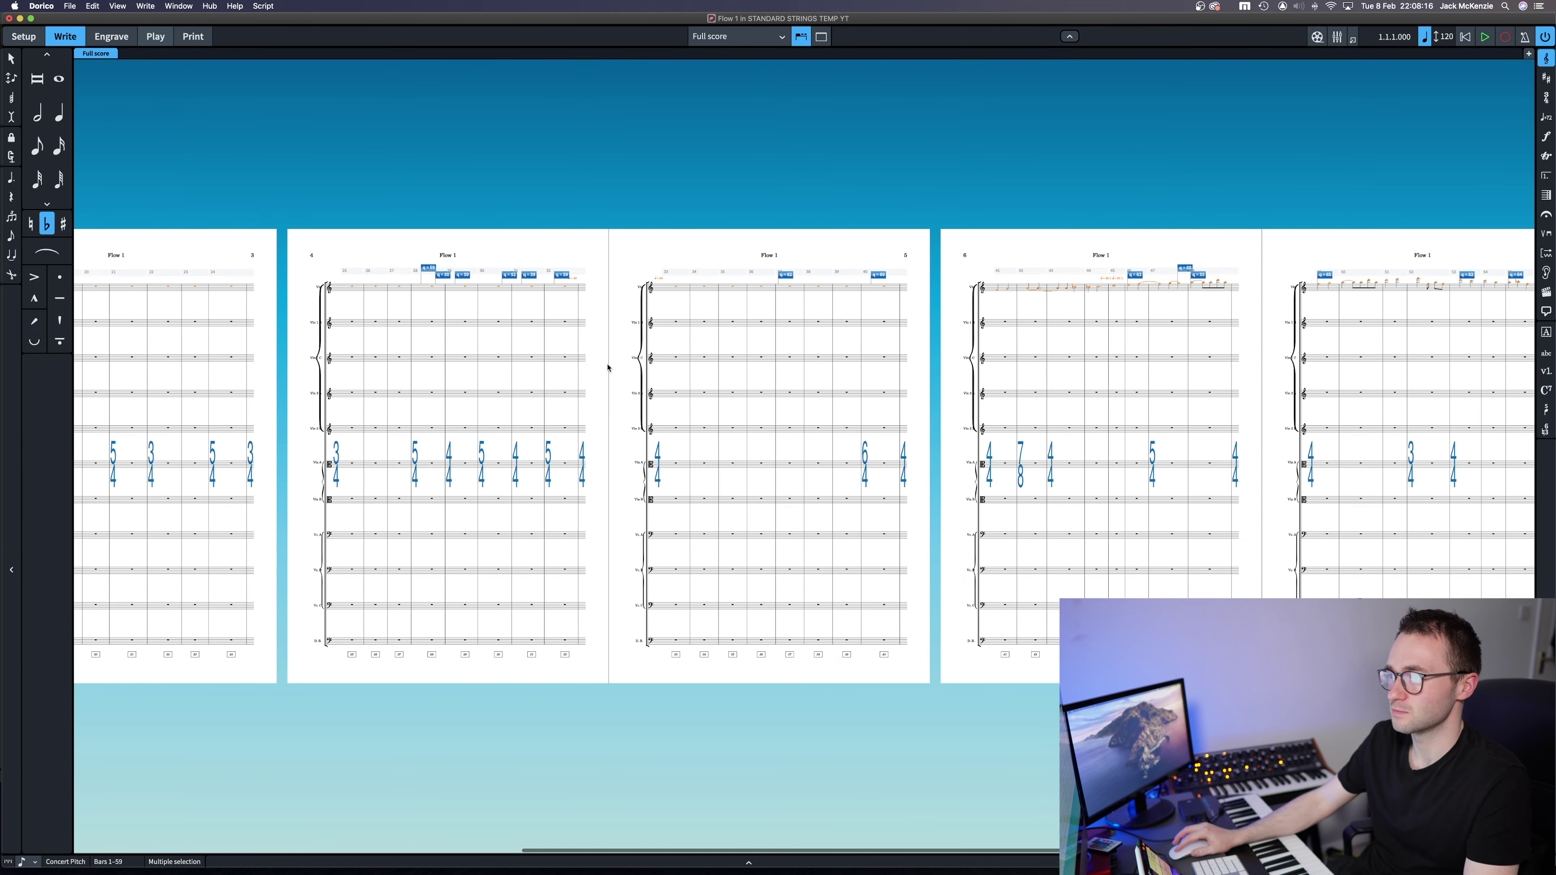